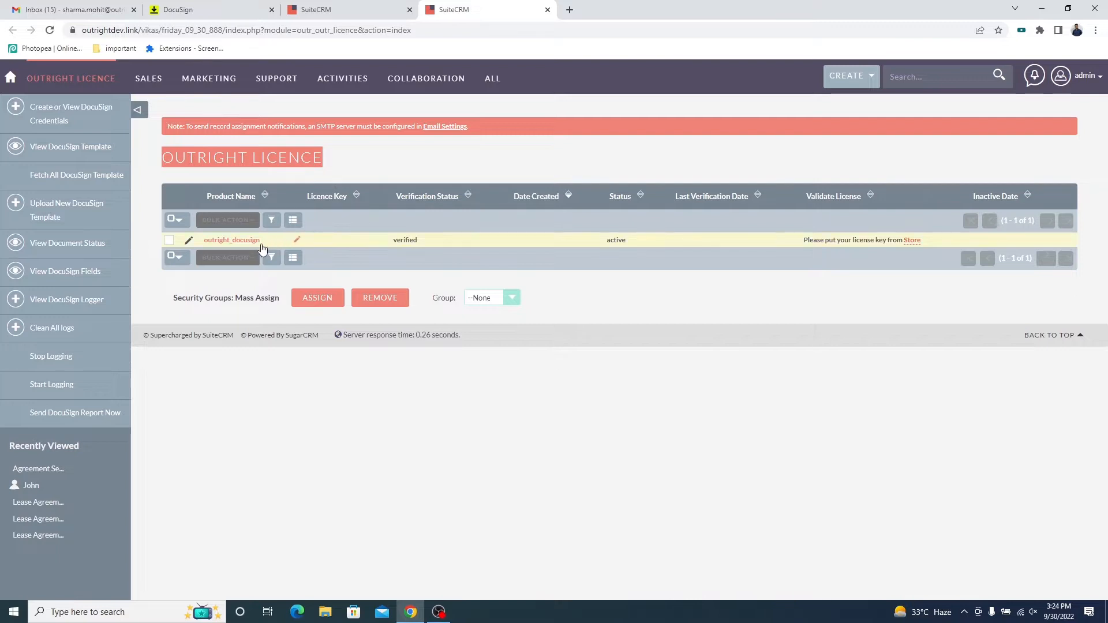
Check the verification status and status of the outright_docusign licence and close the licence page.
left_click_drag(262, 242, 199, 241)
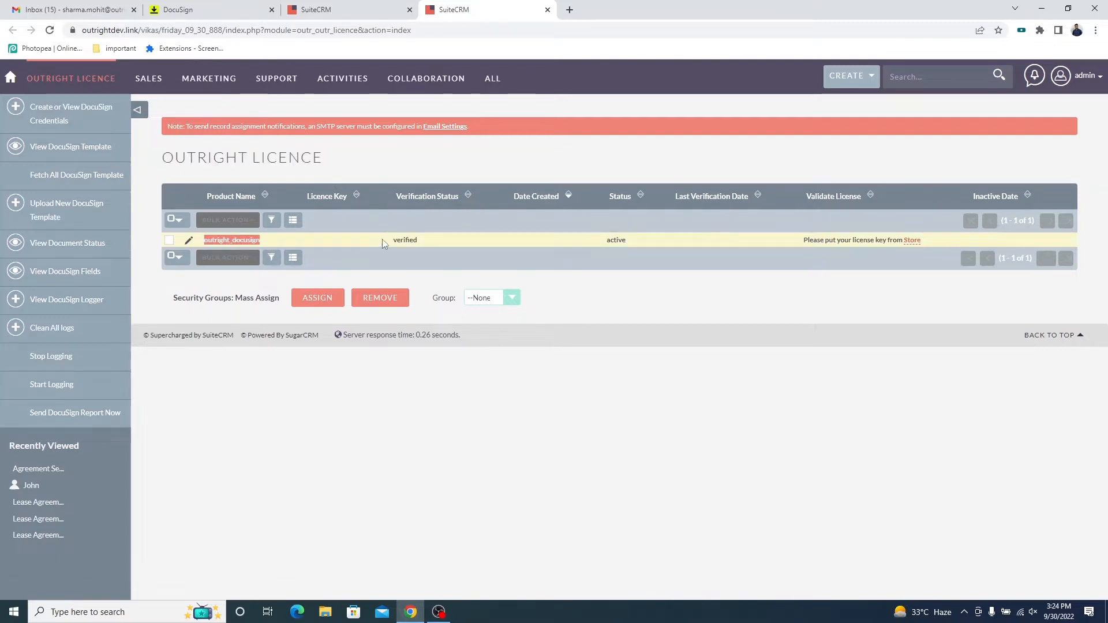
double_click(417, 241)
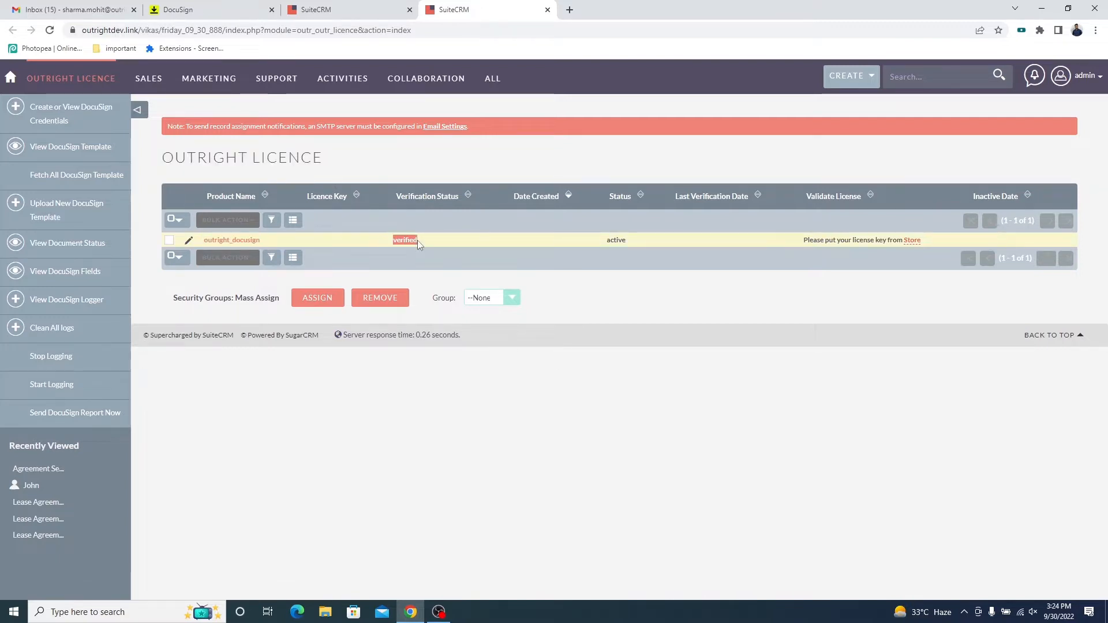
double_click(628, 239)
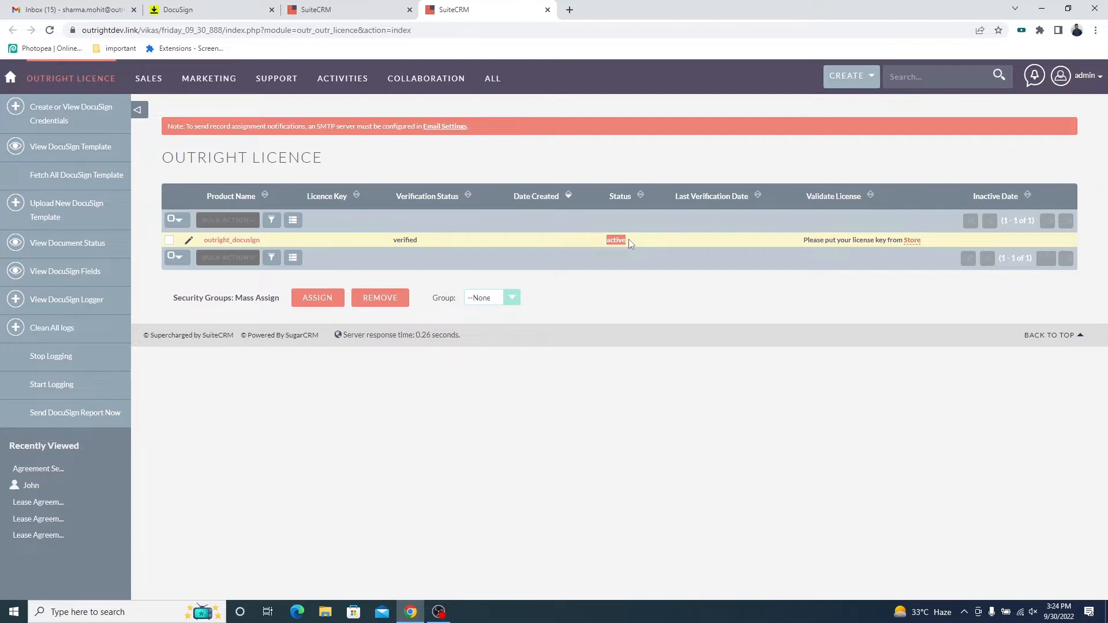
left_click(548, 10)
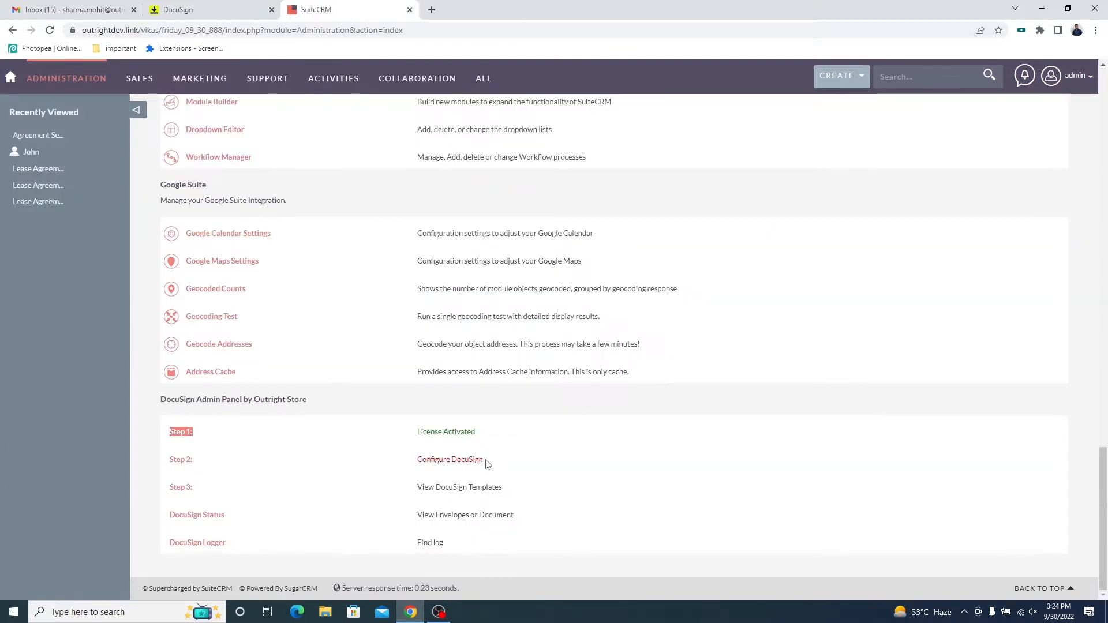
Open the Step 2 Configure DocuSign form from the DocuSign Admin Panel by Outright Store section.
triple_click(487, 464)
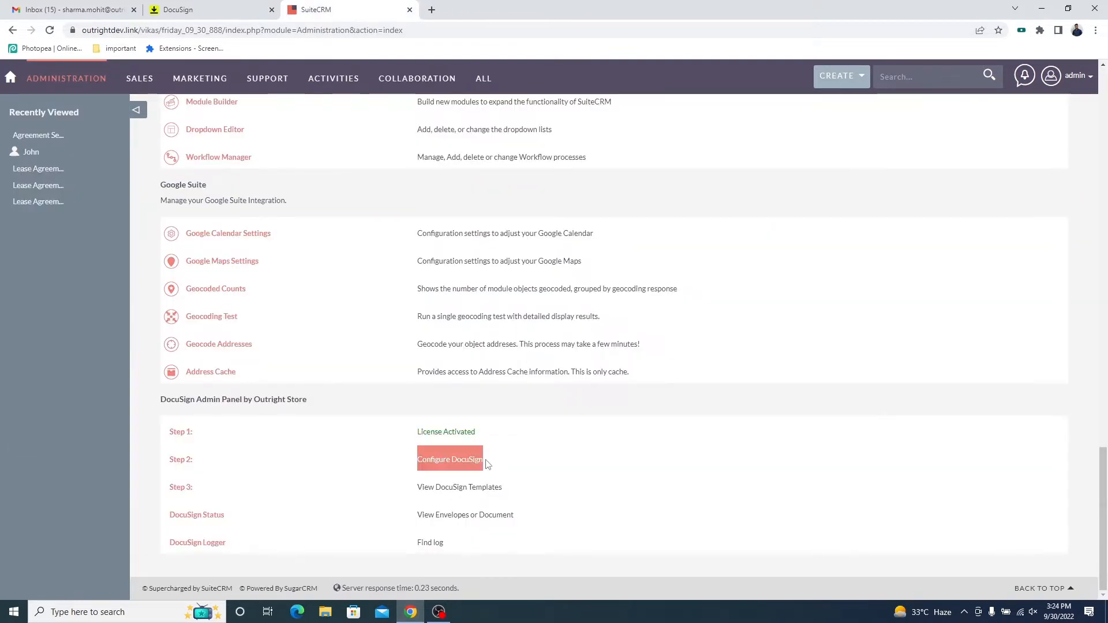
left_click(206, 461)
triple_click(205, 460)
left_click(187, 462)
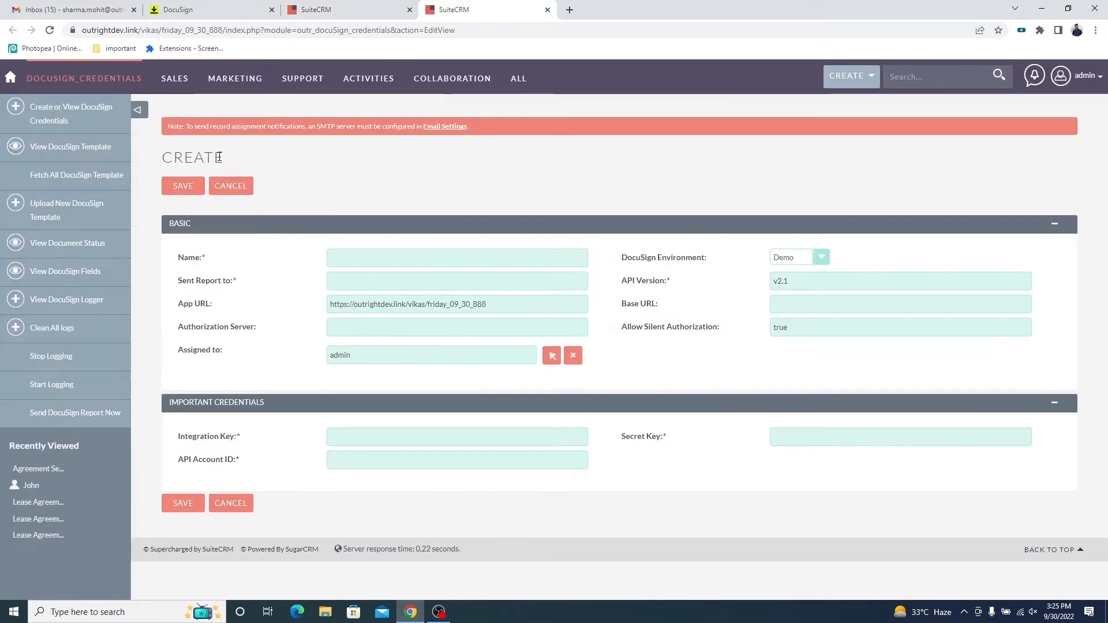
triple_click(222, 157)
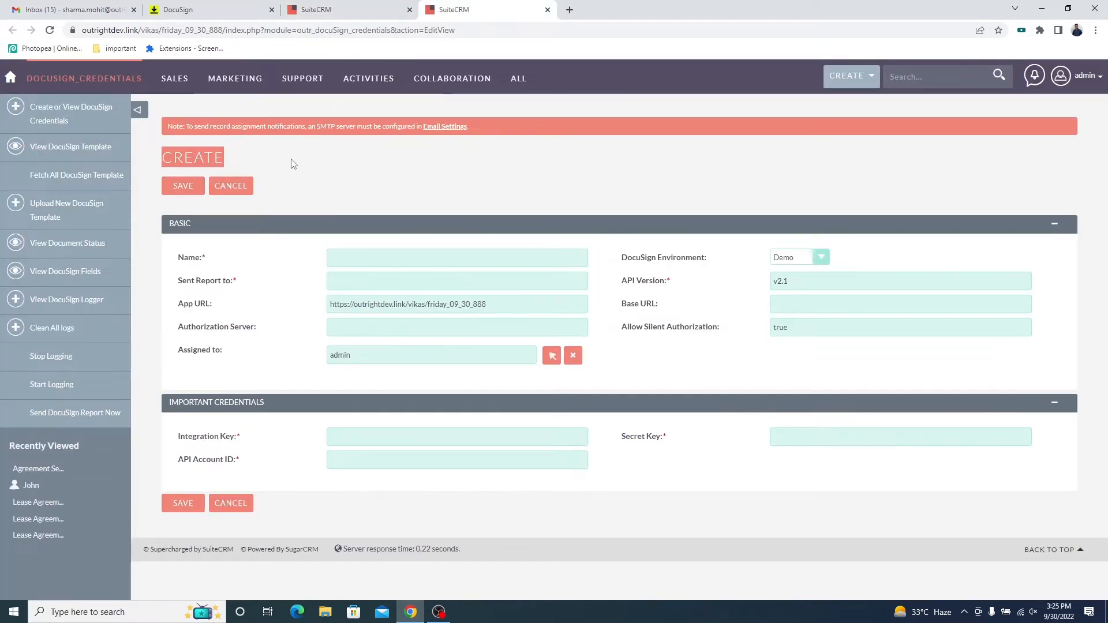
left_click(298, 160)
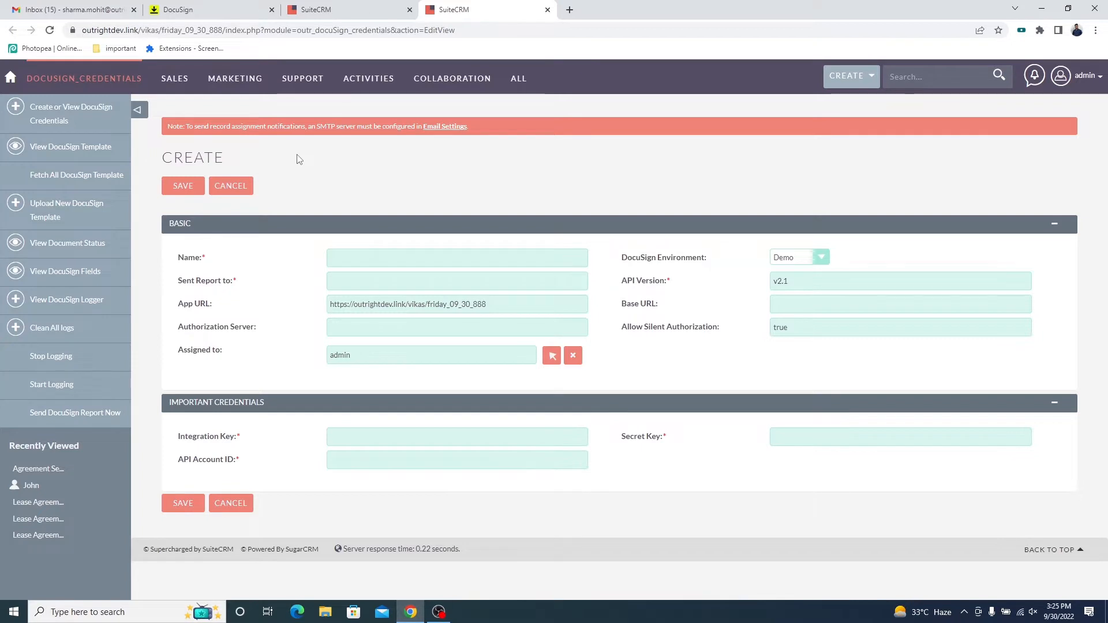
Name the DocuSign credentials record Test Configuration and use Demo as its DocuSign environment.
triple_click(206, 257)
left_click(348, 258)
type("Test Configuration")
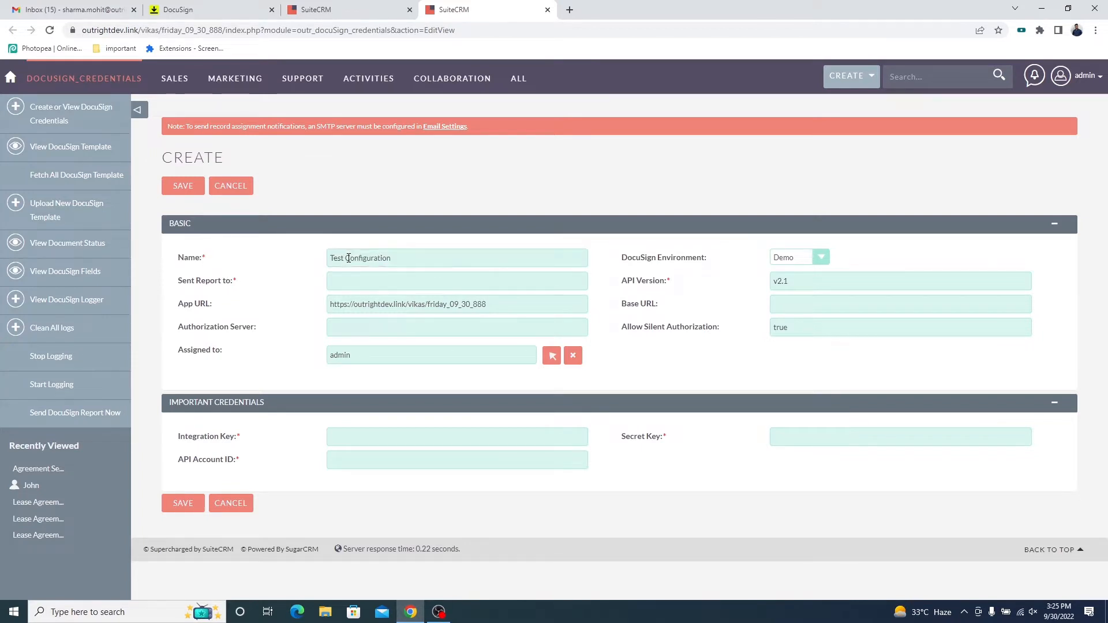
triple_click(705, 255)
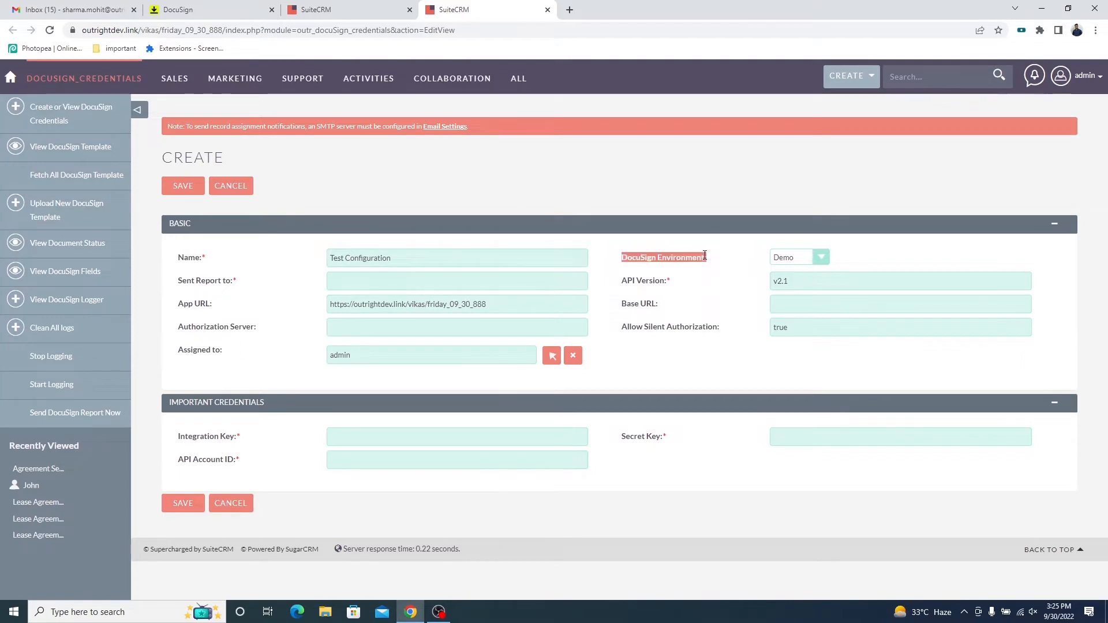
left_click(824, 257)
left_click(824, 259)
Fill in the report recipient's e-mail address in the Sent Report to field.
triple_click(228, 281)
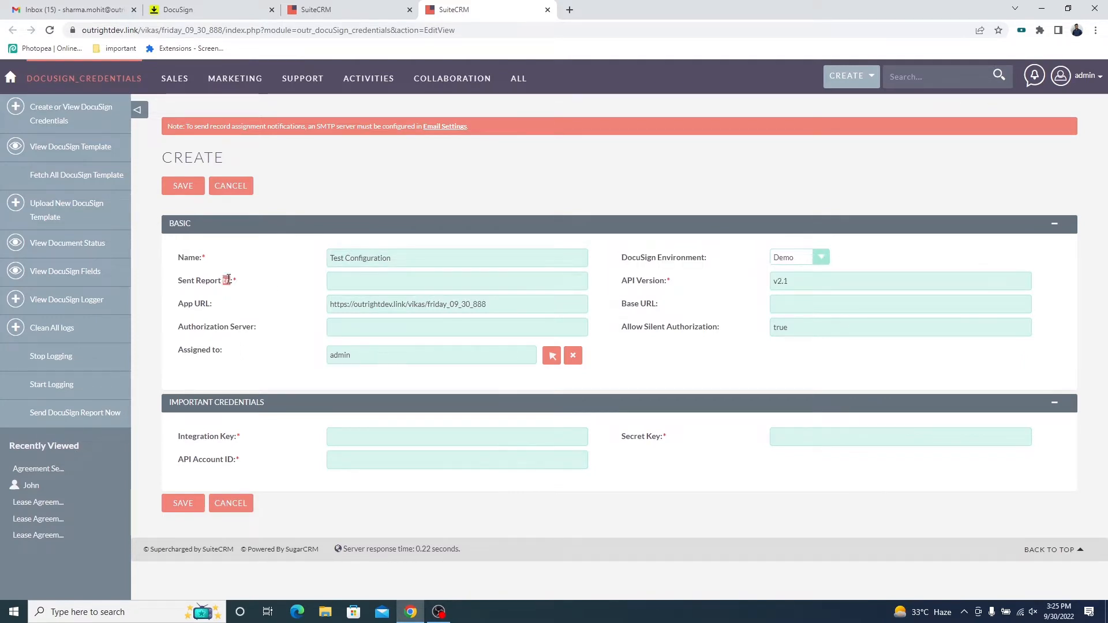
left_click(349, 281)
key("ctrl+v")
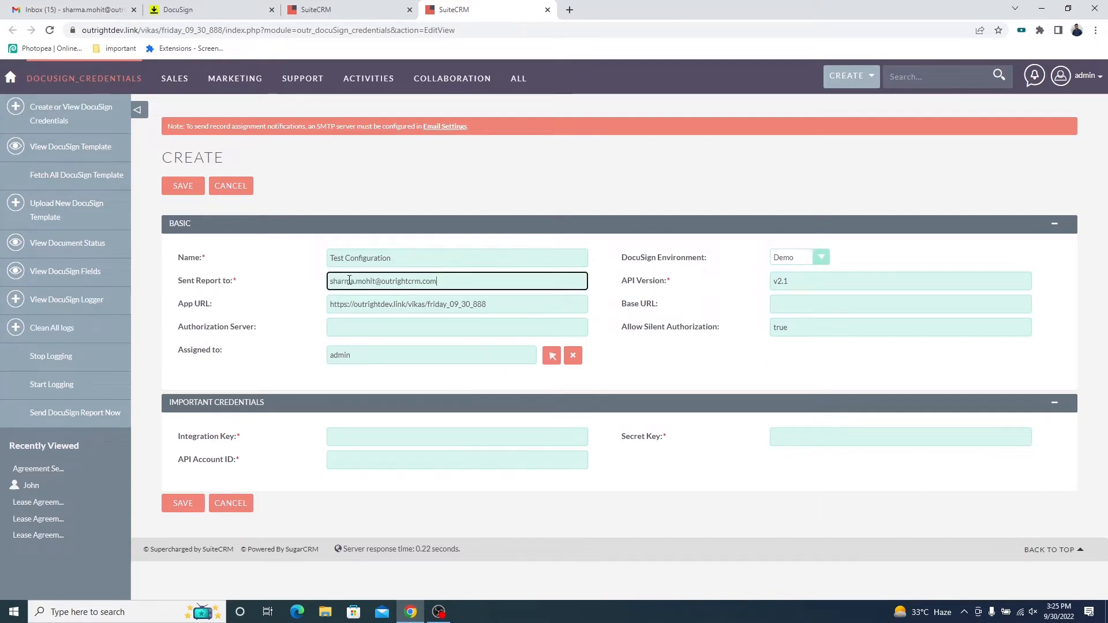
key("Tab")
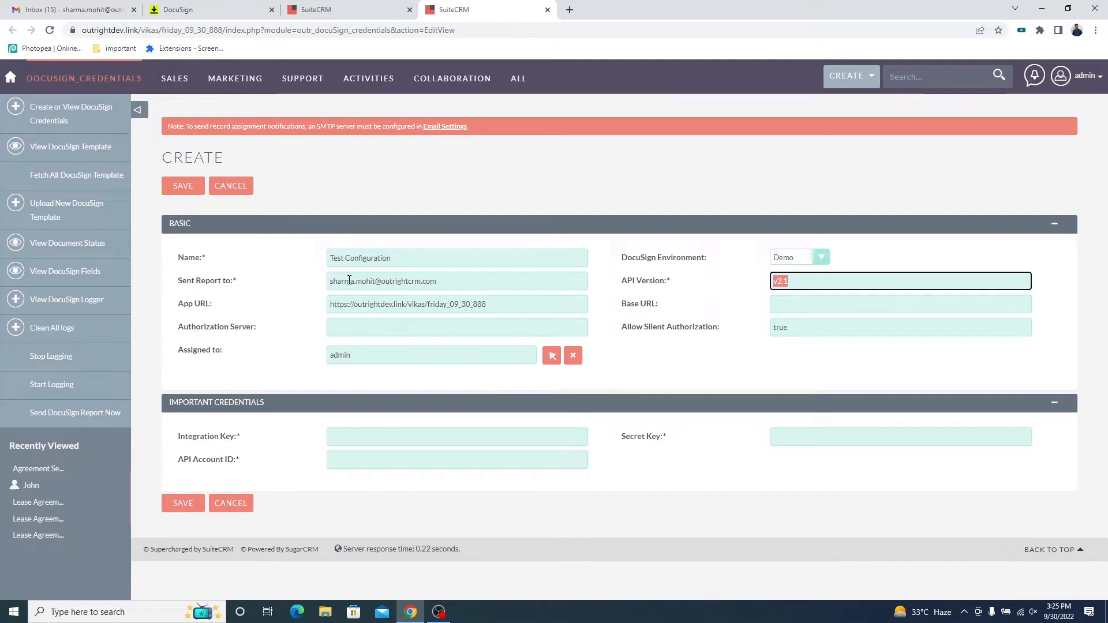
Review the API version, app URL, base URL, authorization server, silent authorization and assigned user in the basic settings.
triple_click(664, 281)
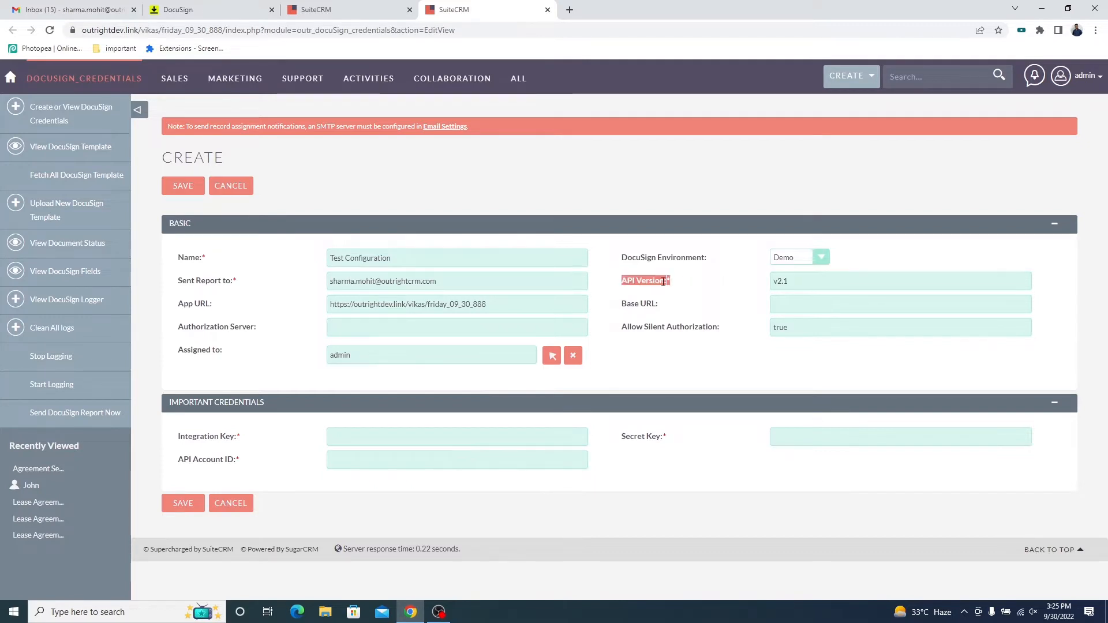
left_click_drag(794, 283, 761, 284)
left_click(726, 281)
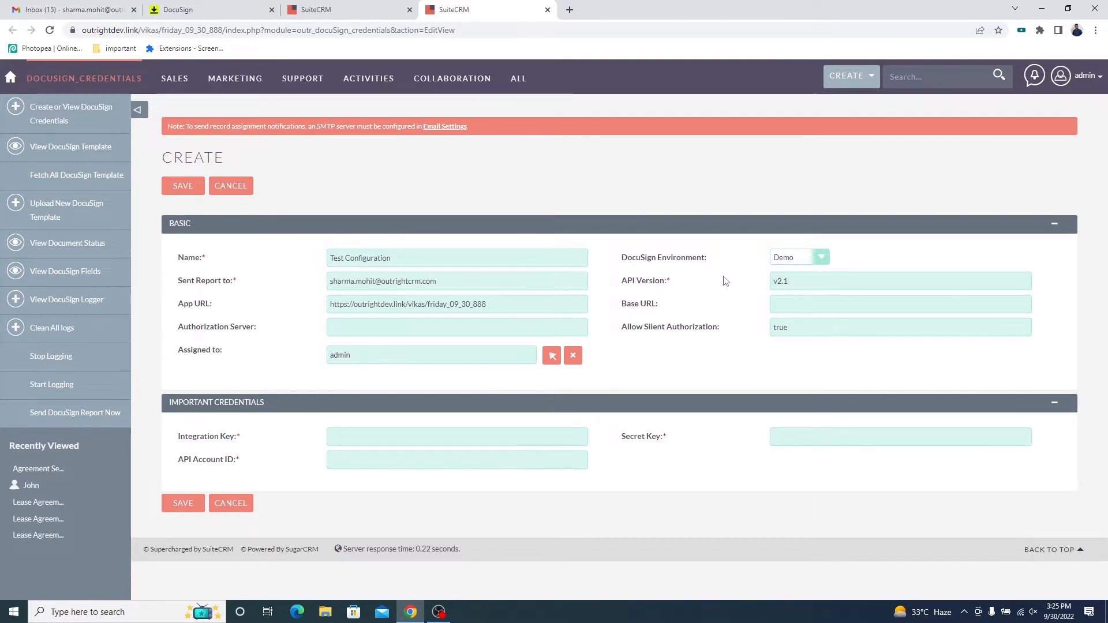
triple_click(209, 305)
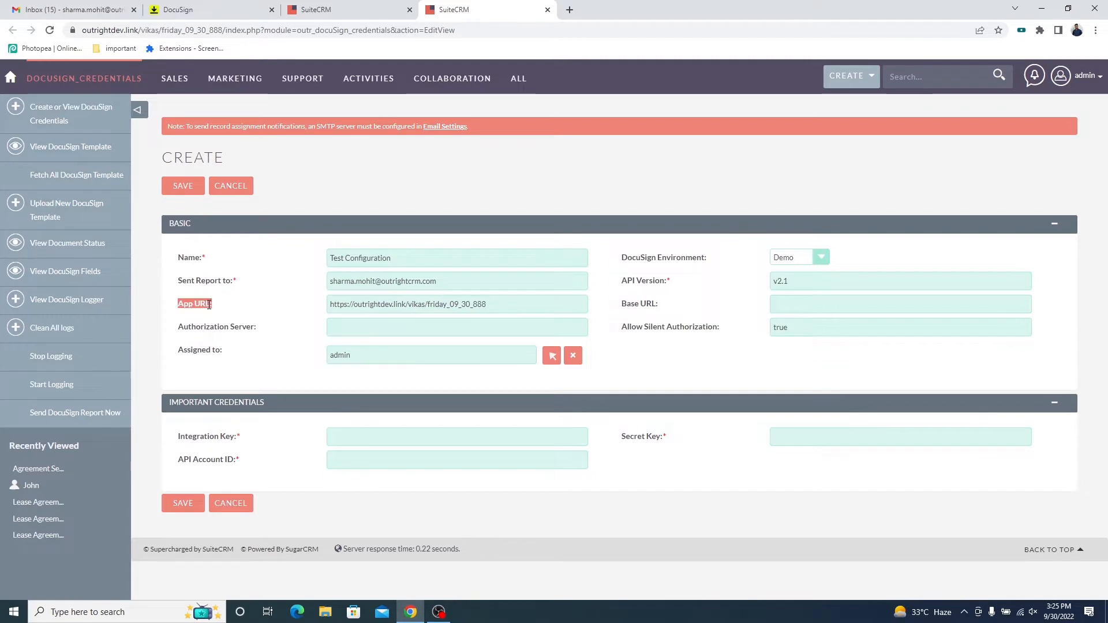
left_click(488, 304)
triple_click(640, 305)
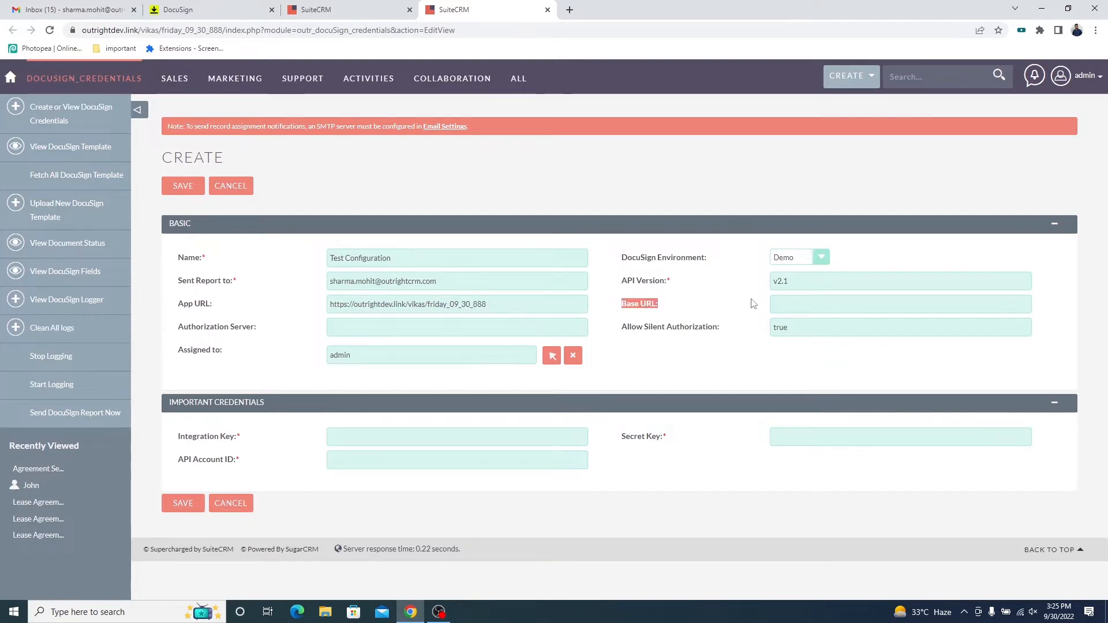
triple_click(252, 330)
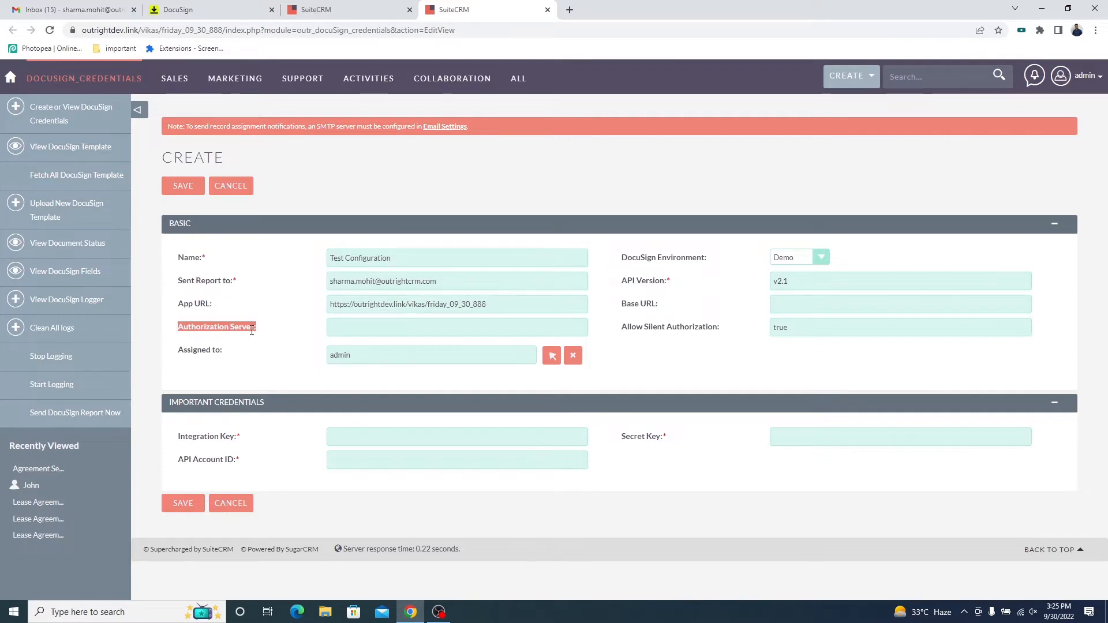
left_click(334, 327)
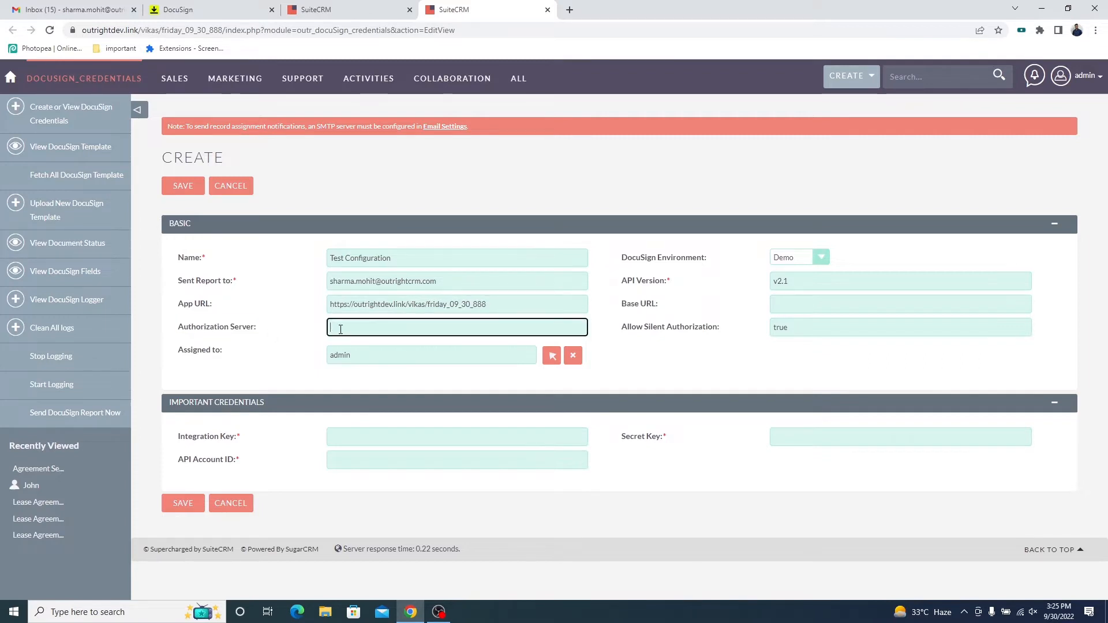
triple_click(713, 327)
left_click(795, 327)
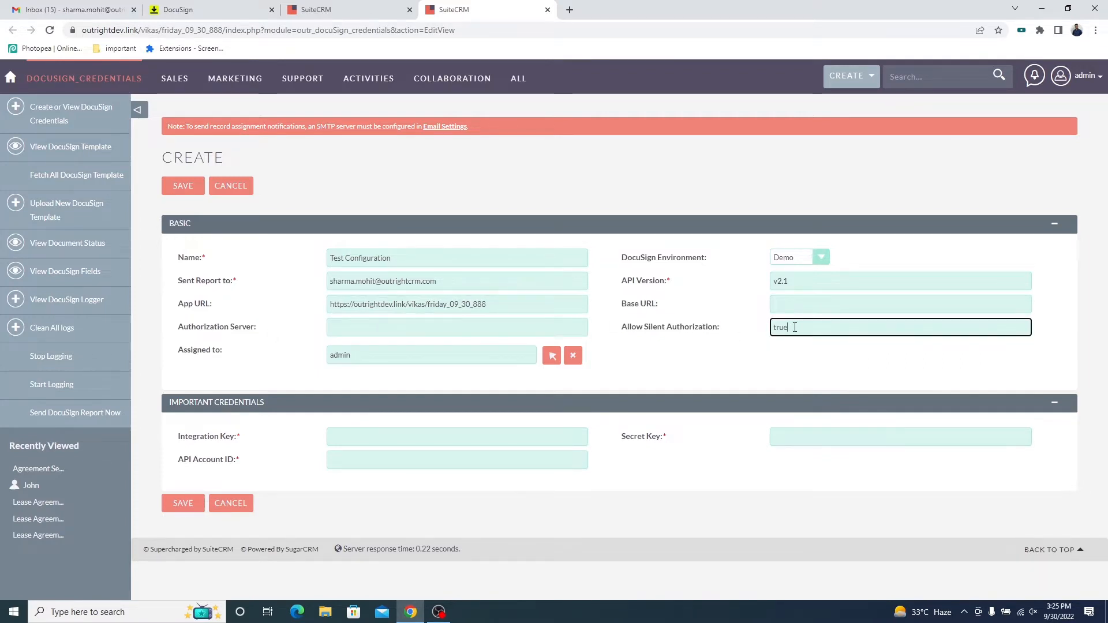
triple_click(219, 349)
left_click(338, 356)
left_click(298, 360)
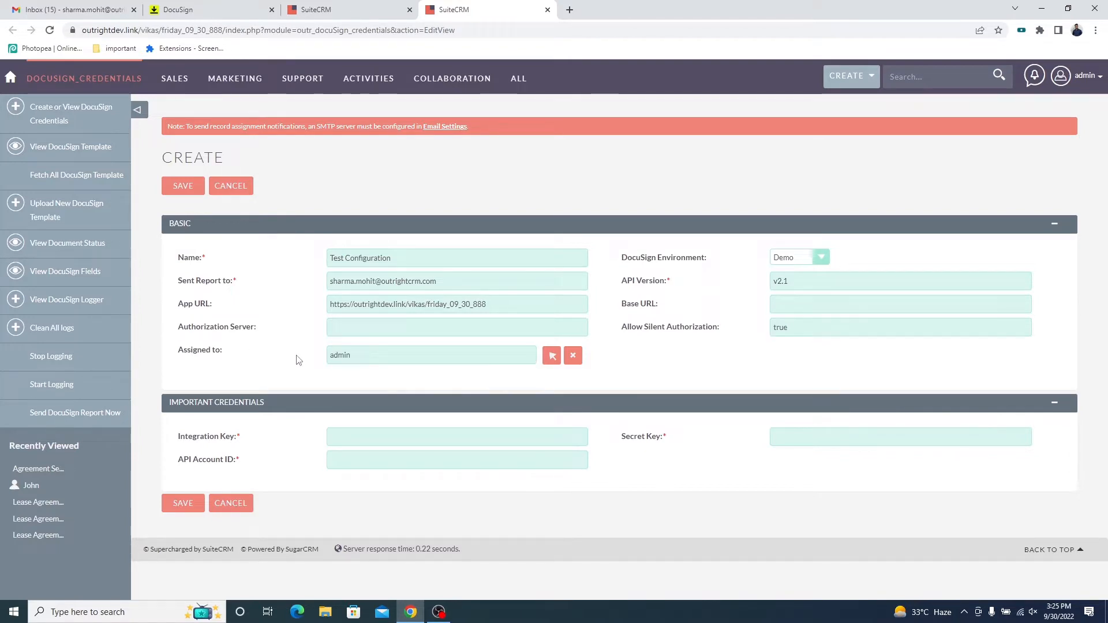
Review which important credentials are required: integration key, secret key and API account ID.
triple_click(235, 436)
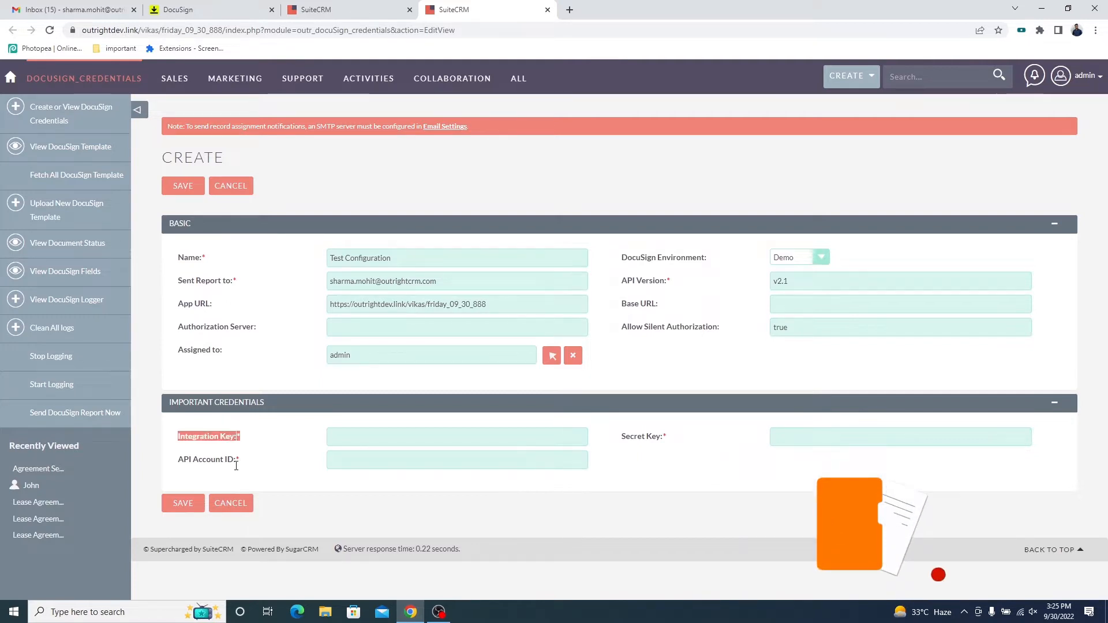
triple_click(233, 462)
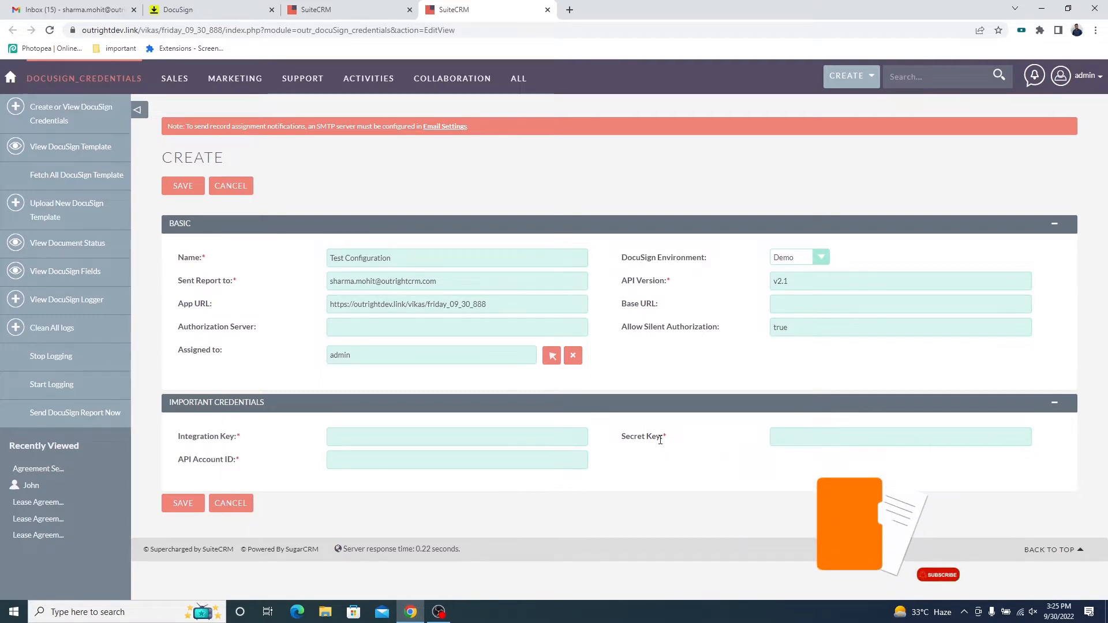
triple_click(661, 438)
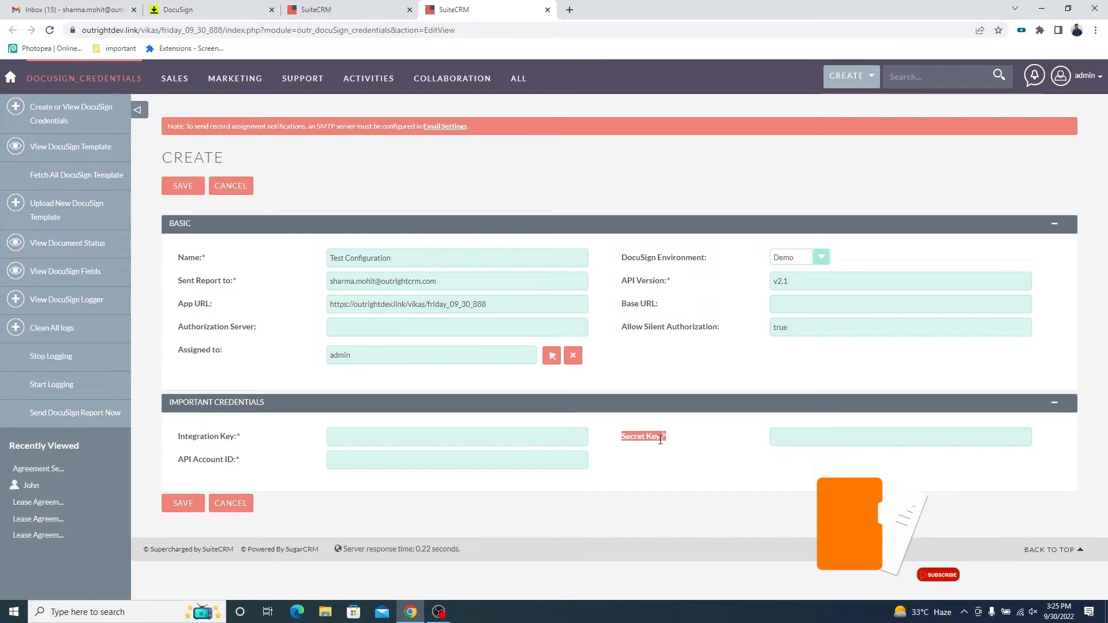
triple_click(235, 460)
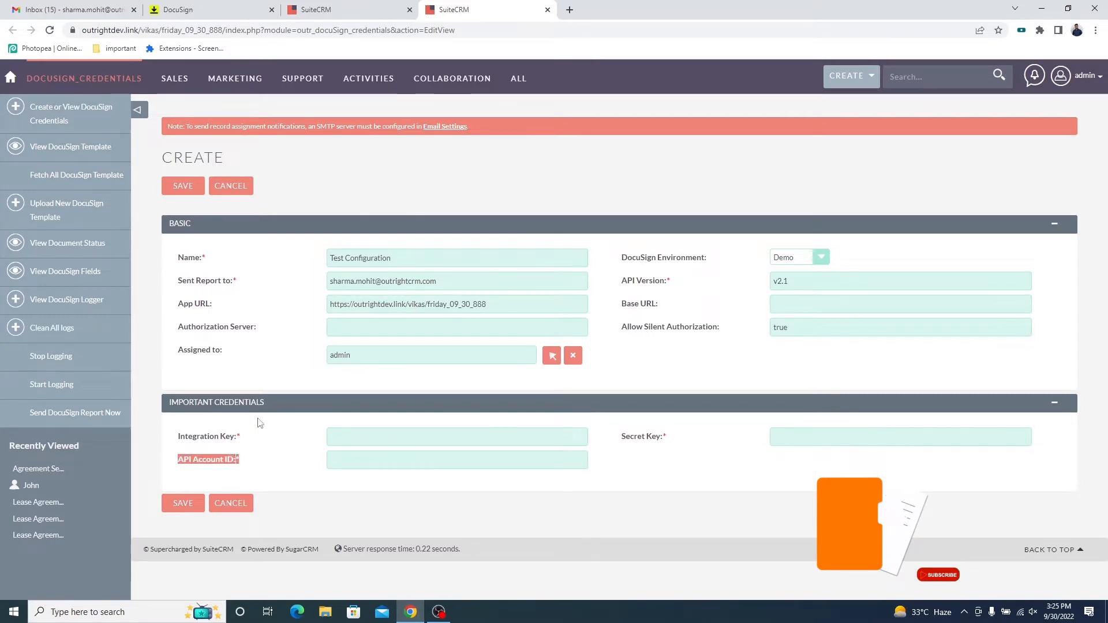
Switch to DocuSign eSignature and open the Apps and Keys page under the Integrations settings.
left_click(219, 5)
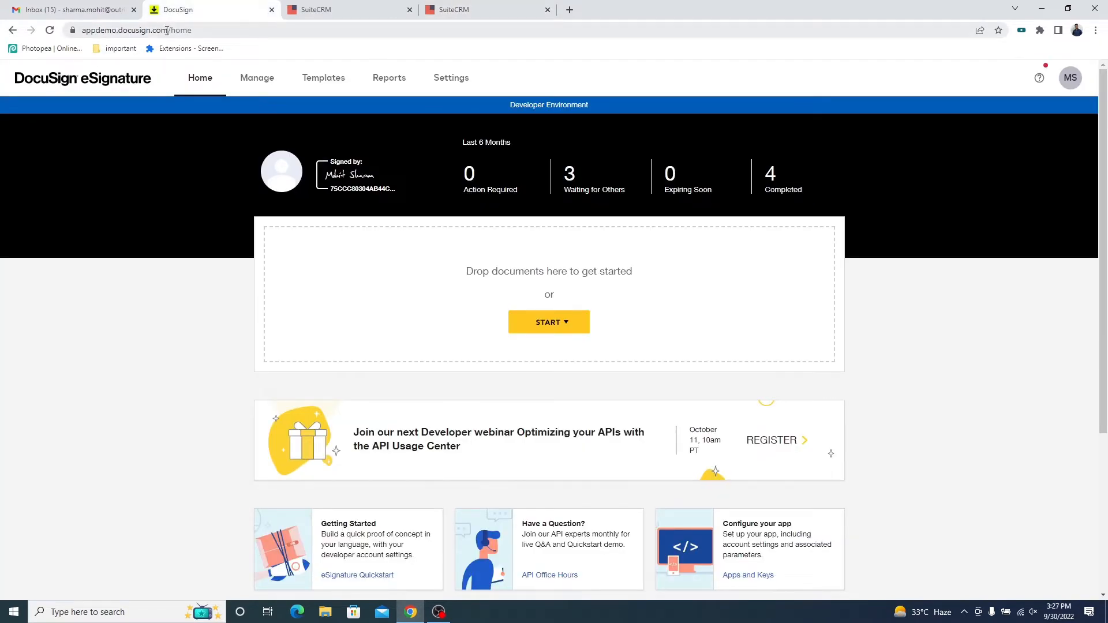
left_click_drag(167, 30, 81, 30)
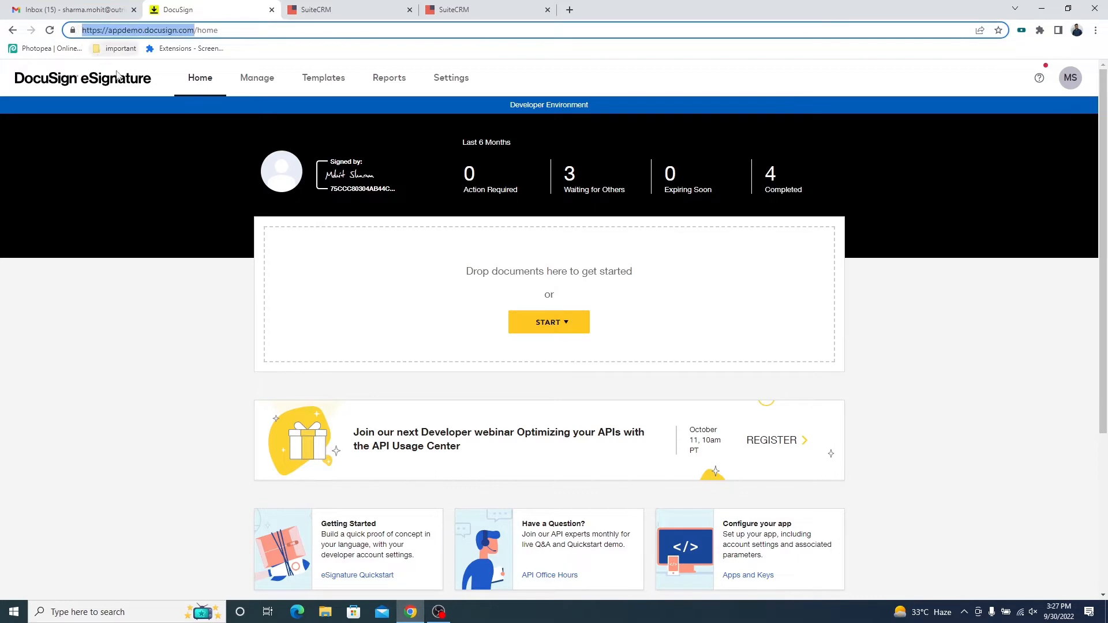
left_click(450, 82)
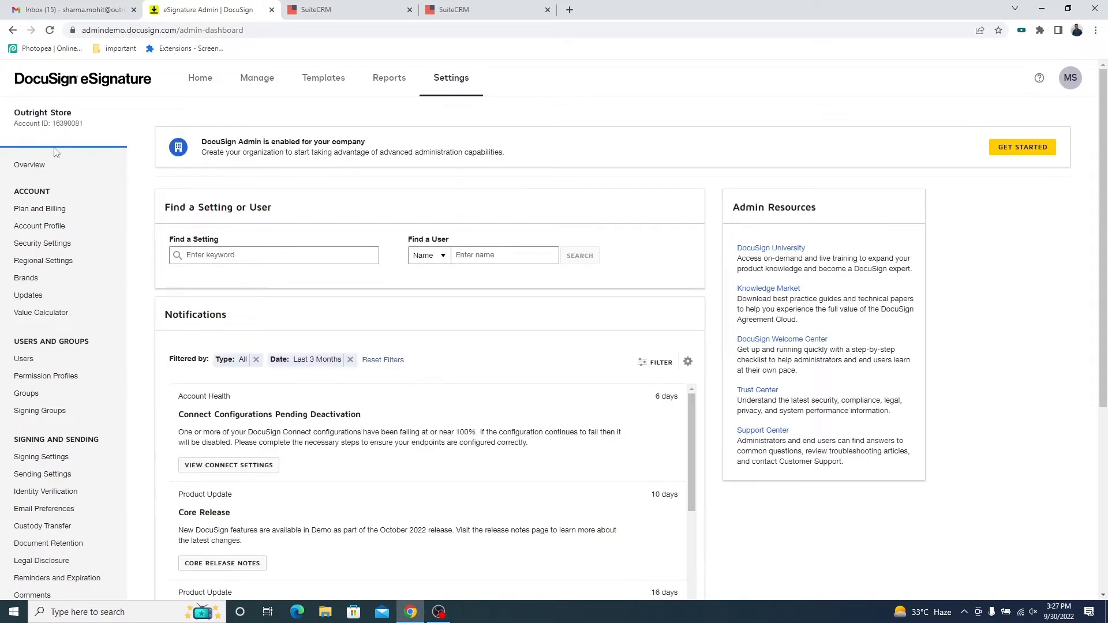
scroll(55, 254, "down", 5)
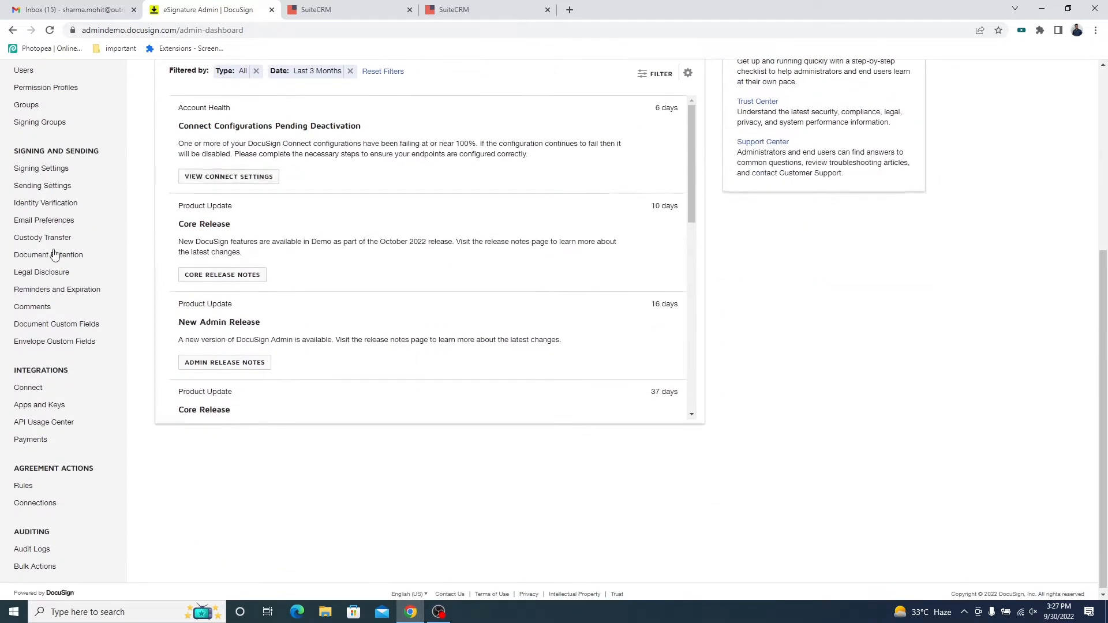
double_click(65, 370)
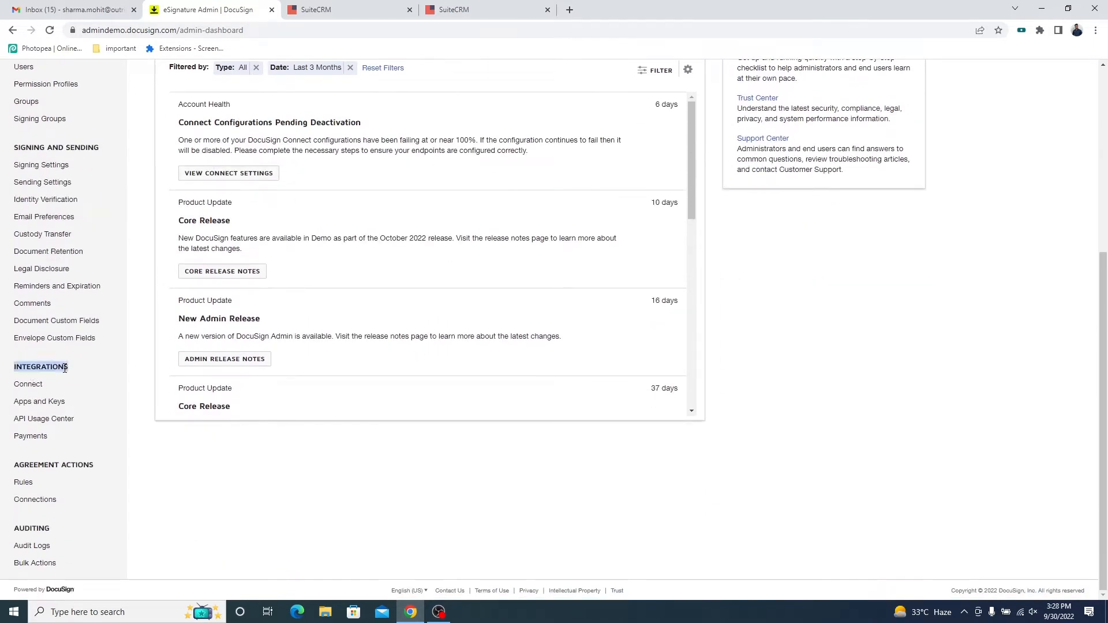
left_click(49, 404)
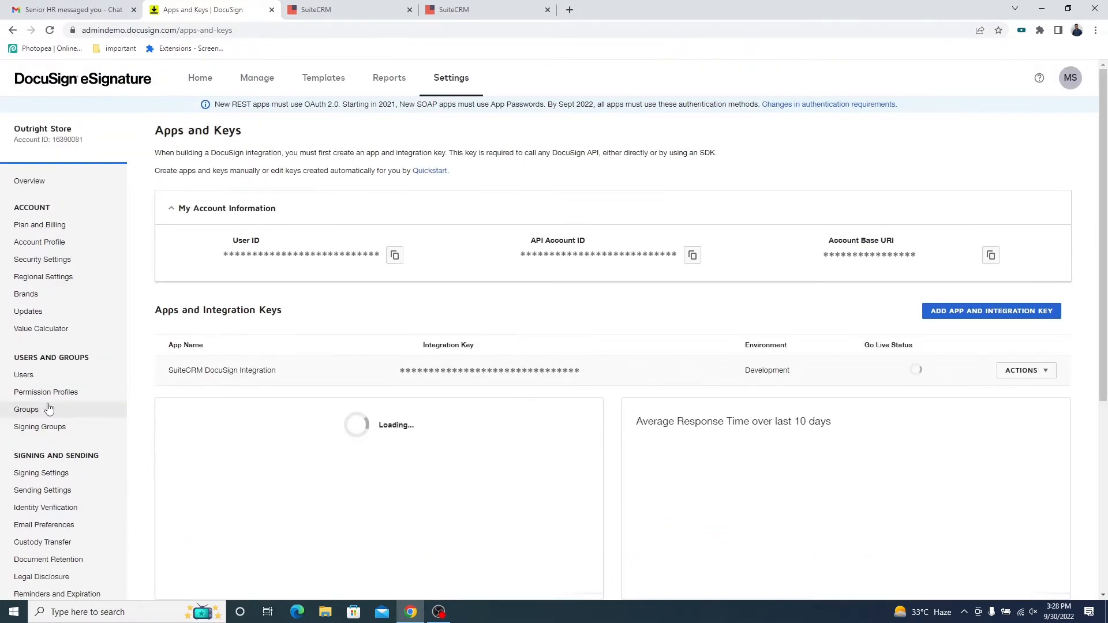
Copy the API account ID from DocuSign and paste it into the API Account ID field of the SuiteCRM credentials form.
left_click_drag(587, 241, 537, 241)
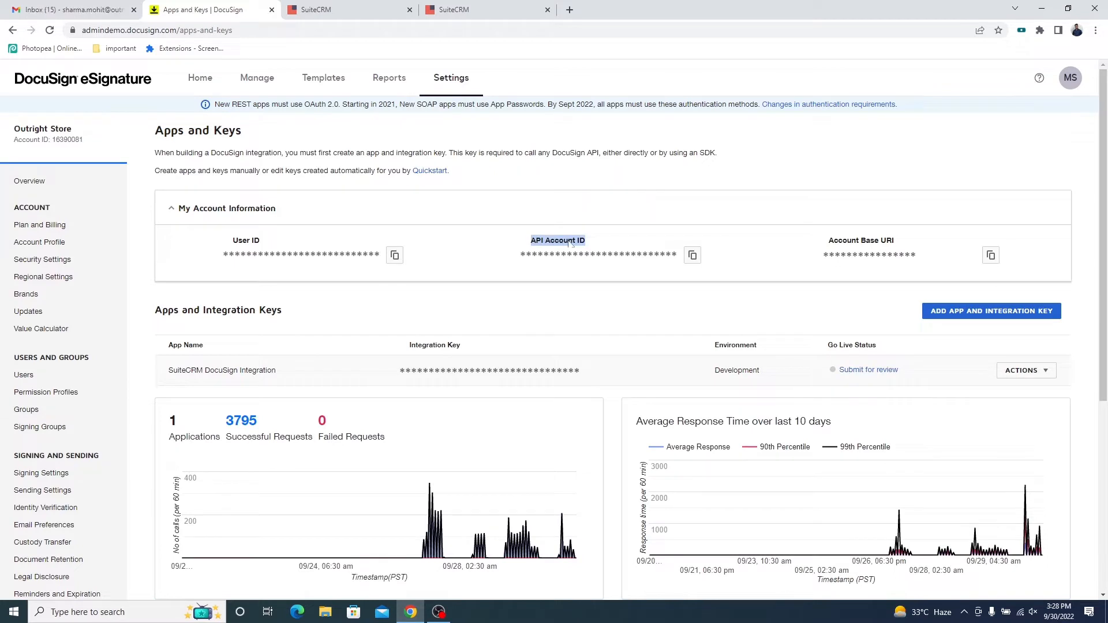
left_click(693, 256)
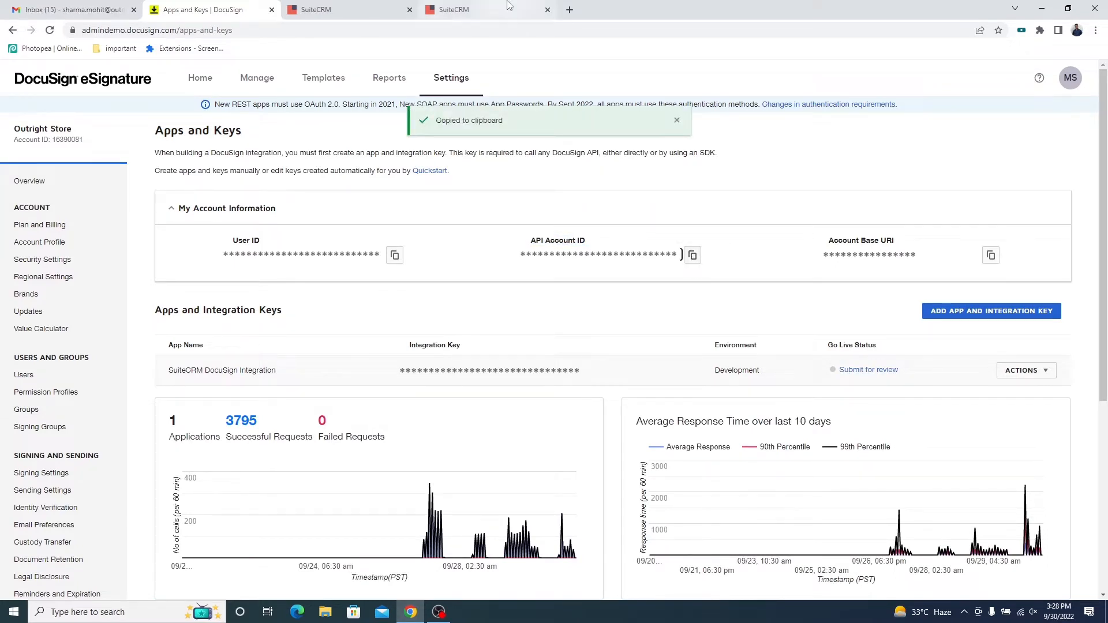
left_click(473, 9)
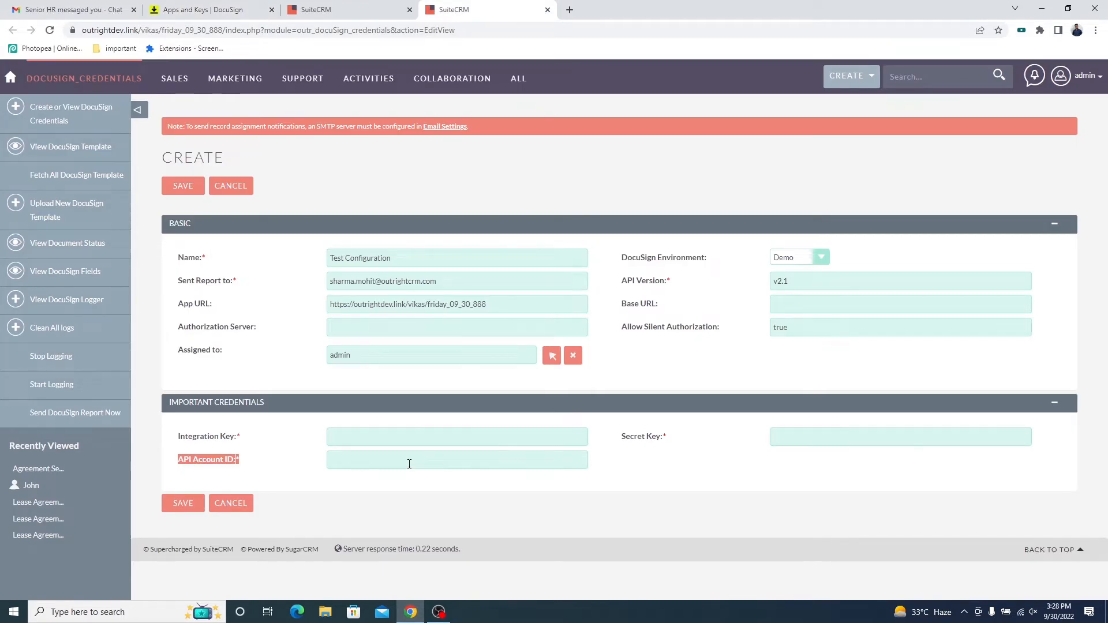
left_click(409, 464)
key("ctrl+v")
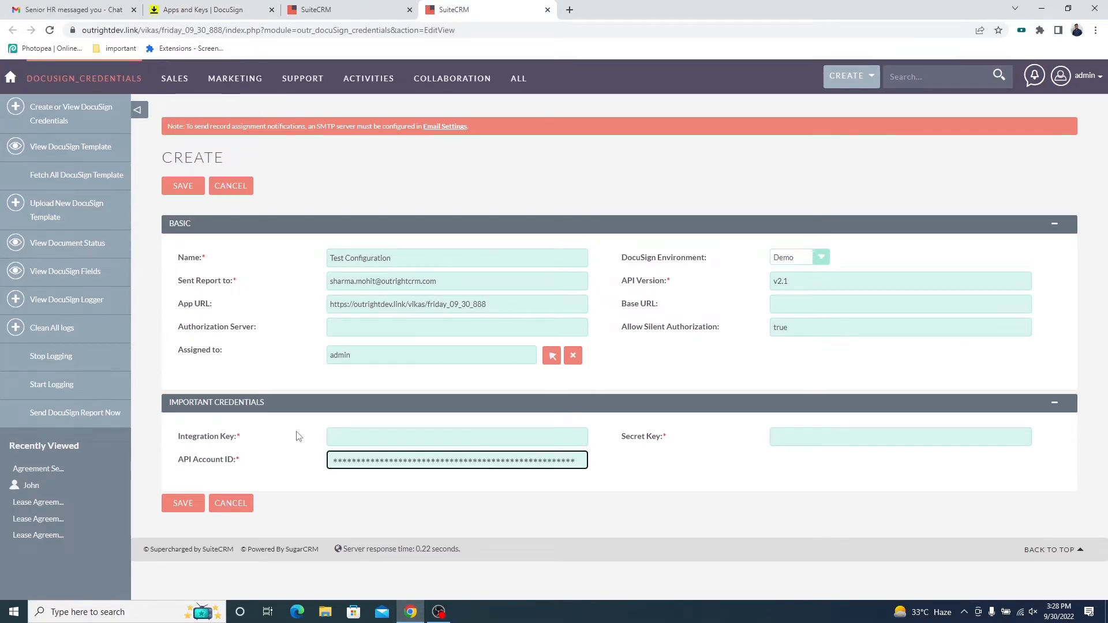
Copy the SuiteCRM DocuSign Integration app's integration key from DocuSign and paste it into the Integration Key field of the SuiteCRM credentials form.
triple_click(229, 437)
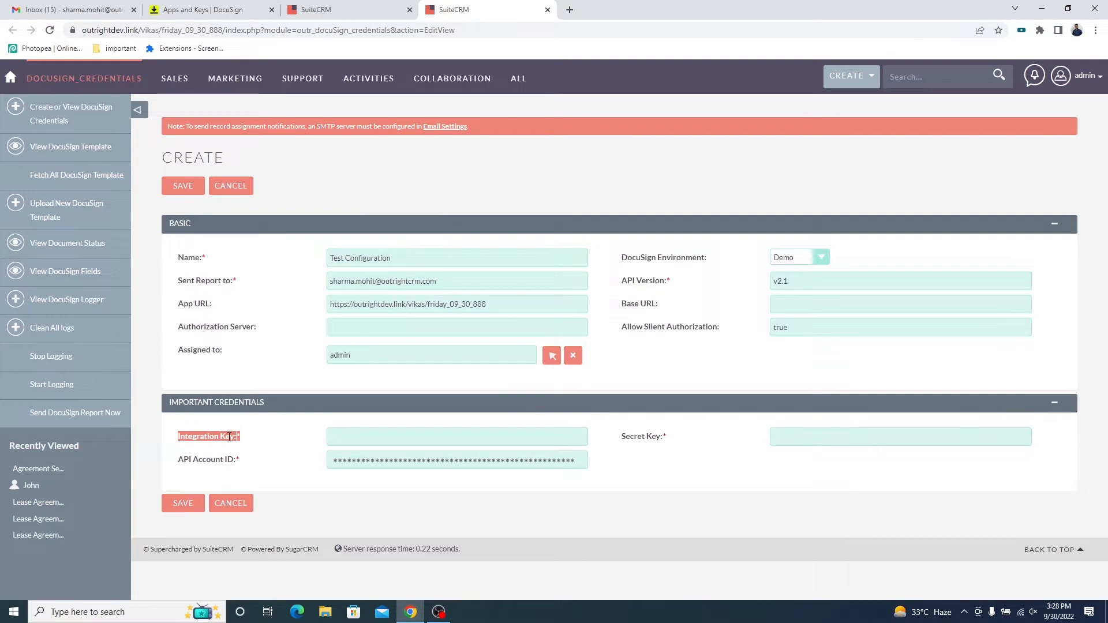
left_click(203, 10)
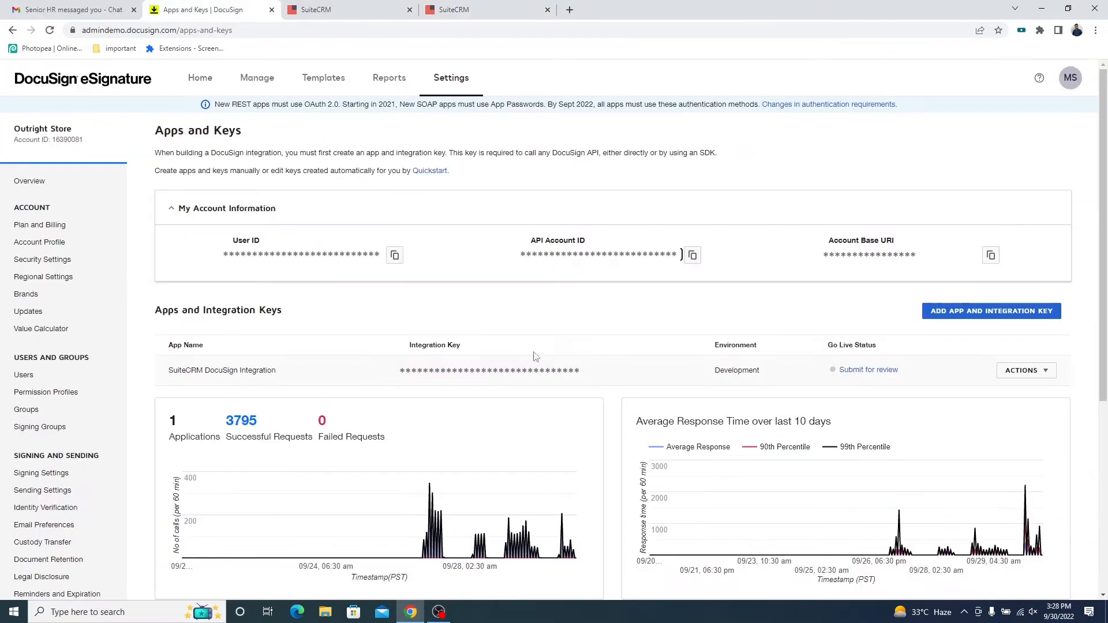
scroll(624, 355, "down", 1)
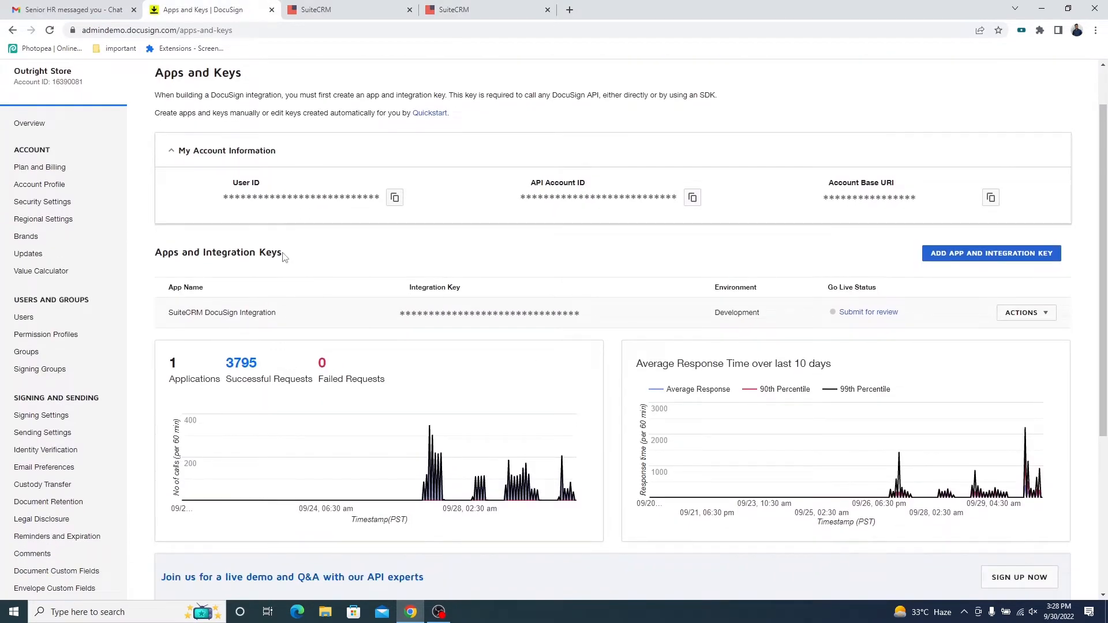
triple_click(282, 257)
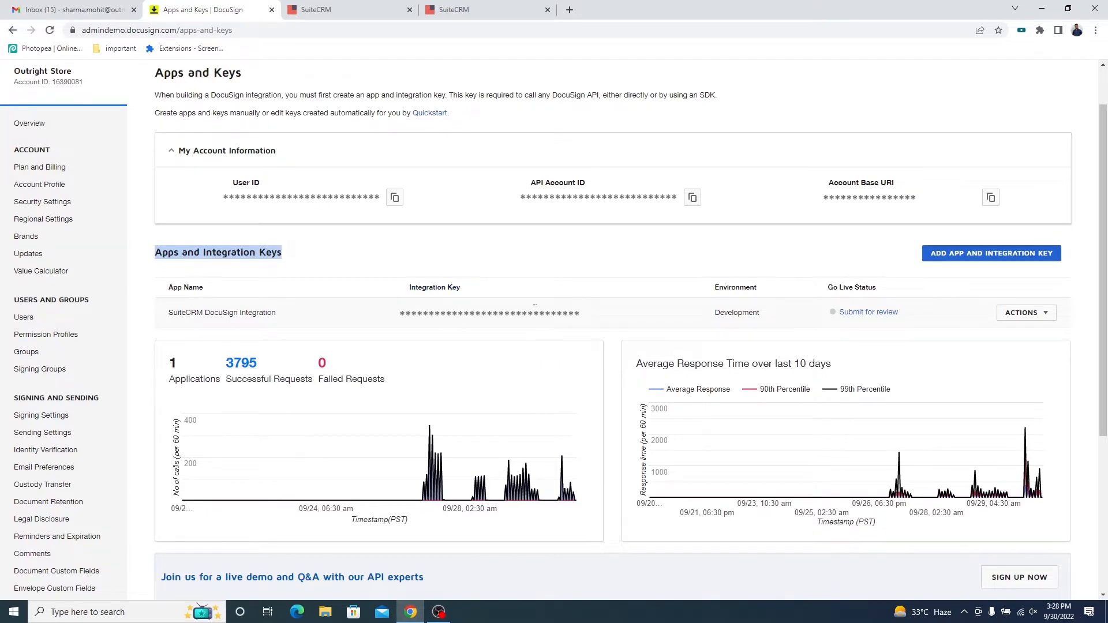
left_click(535, 311)
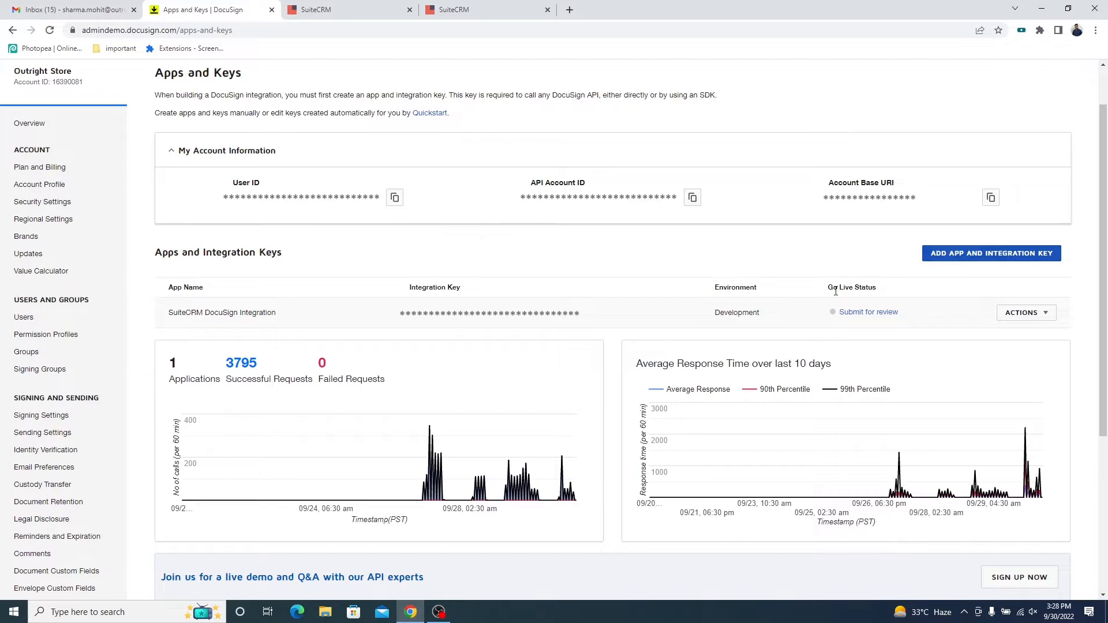
left_click(485, 10)
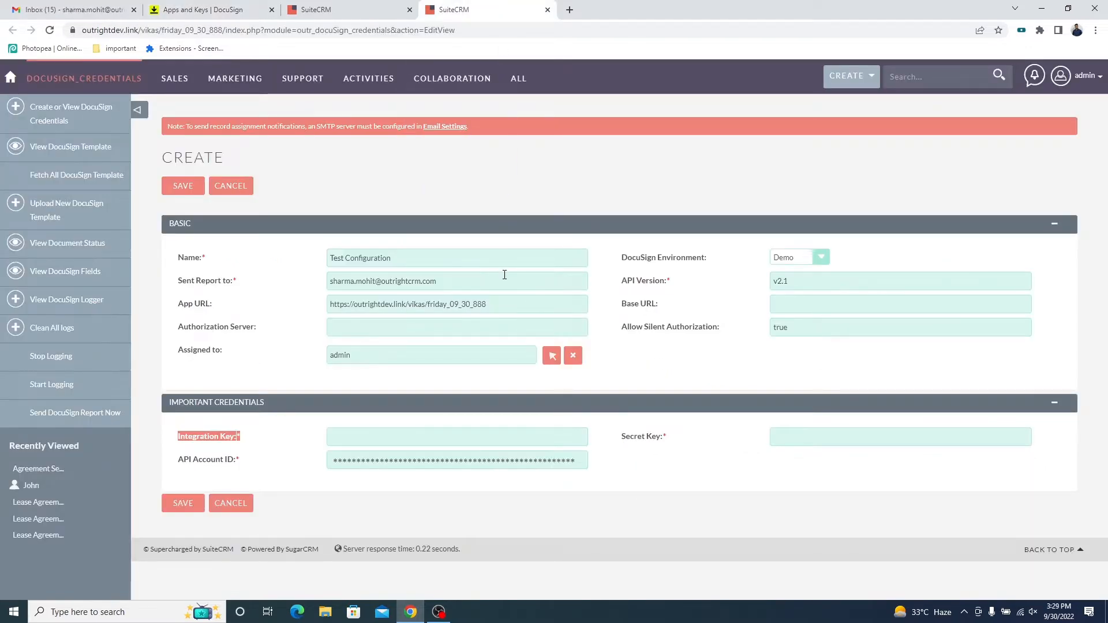
left_click(396, 436)
key("ctrl+v")
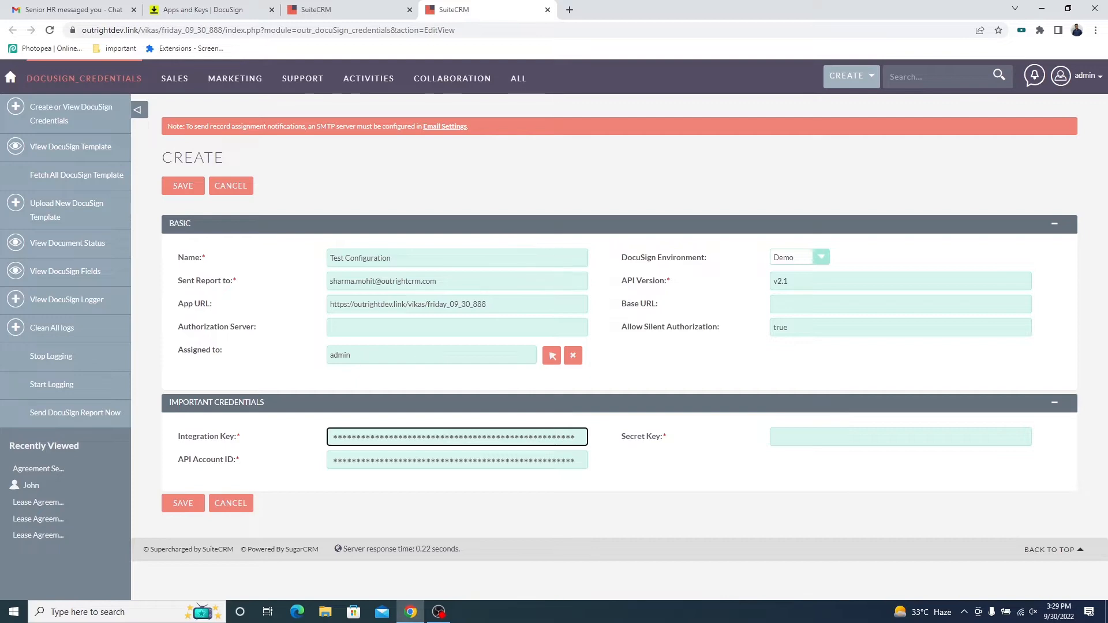
left_click(607, 430)
In DocuSign, open the SuiteCRM DocuSign Integration app for editing and add a new secret key under Authentication.
triple_click(660, 440)
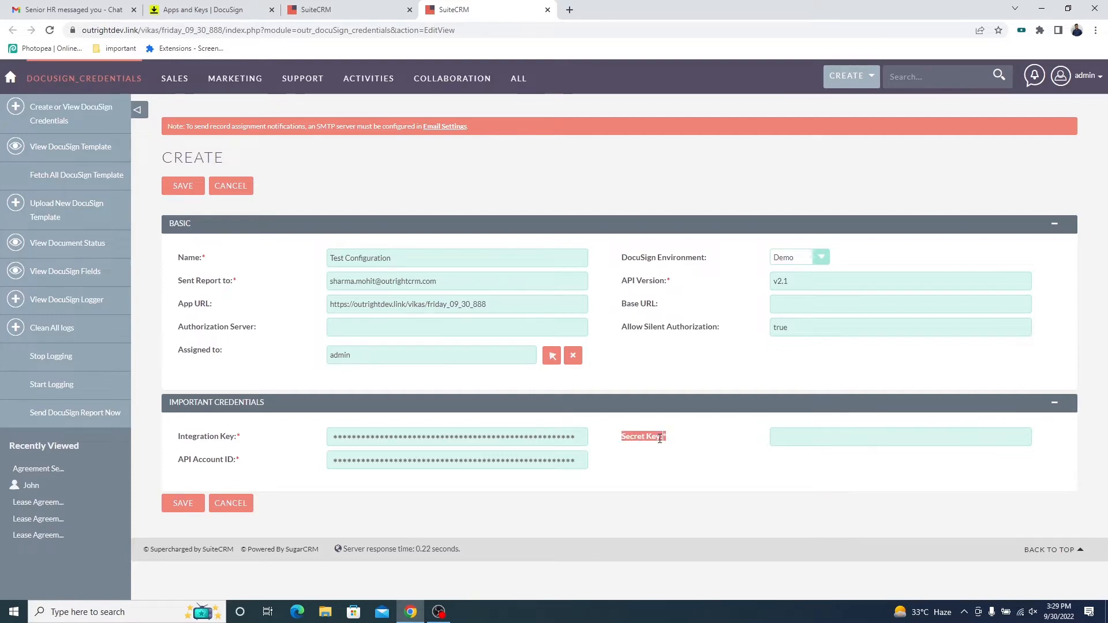
left_click(247, 7)
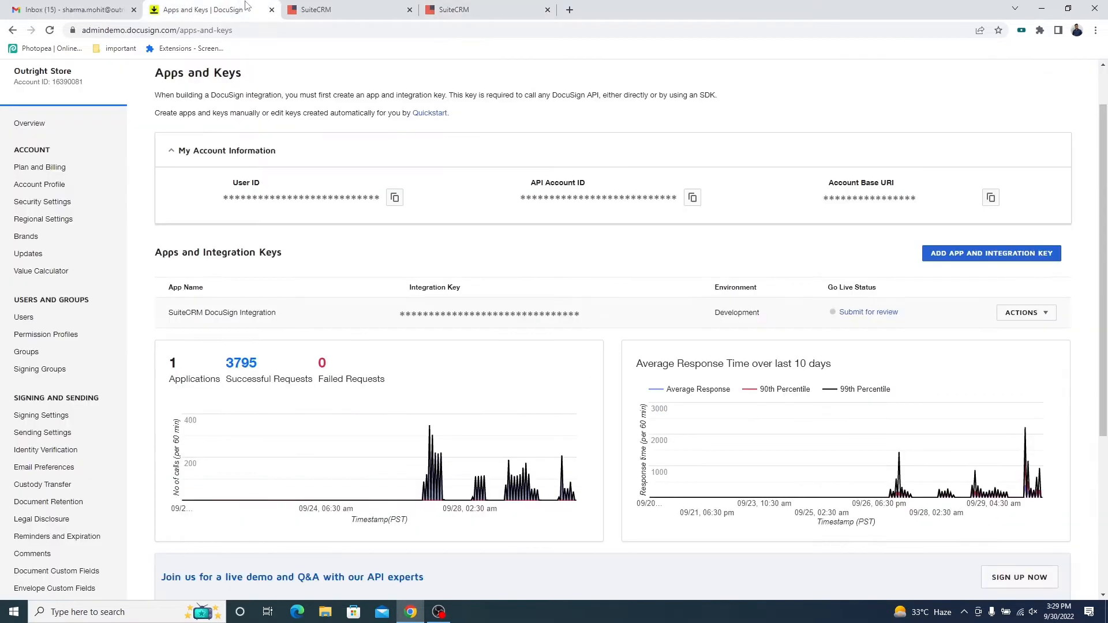
left_click(1044, 315)
left_click(985, 335)
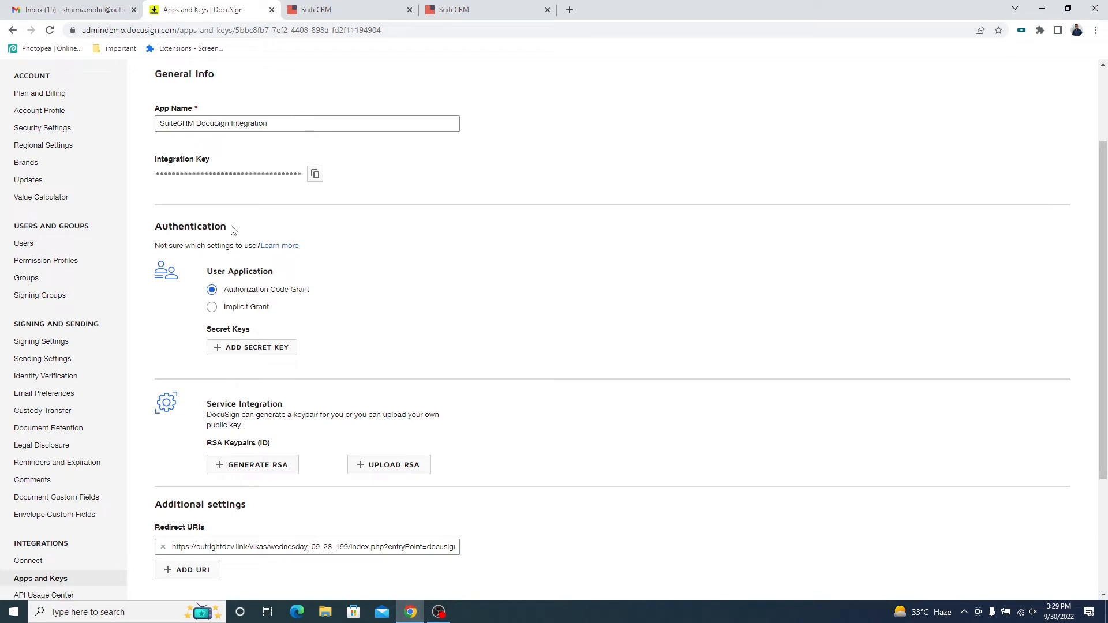
left_click_drag(233, 231, 154, 231)
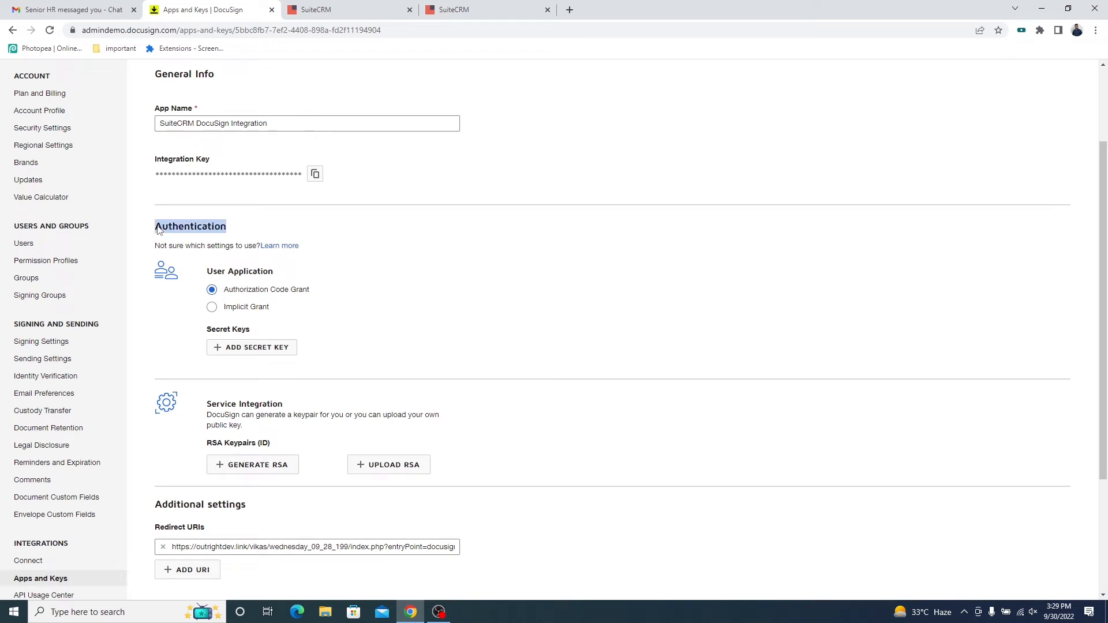
left_click(241, 349)
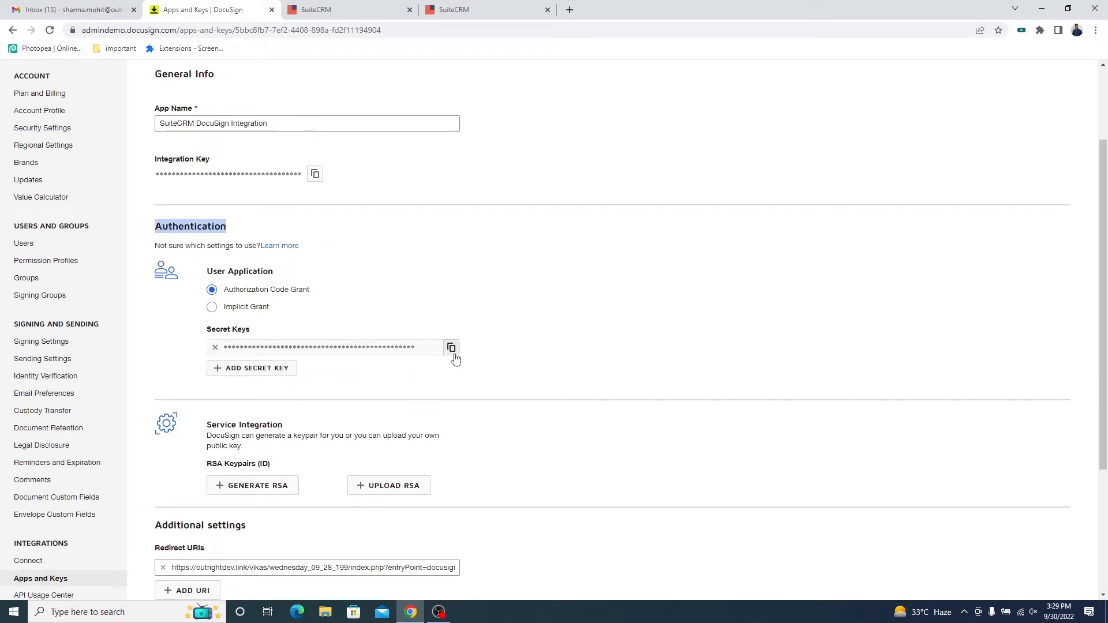
Copy the new secret key into the Secret Key field of the SuiteCRM credentials form and save the record.
left_click(451, 352)
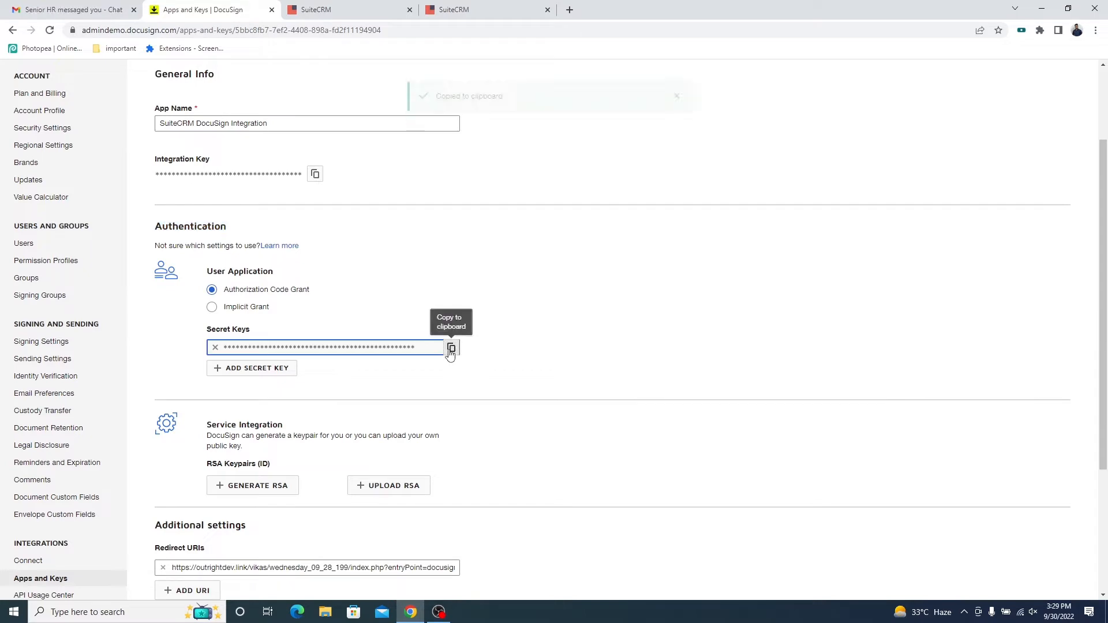
left_click(457, 8)
left_click(807, 438)
key("ctrl+v")
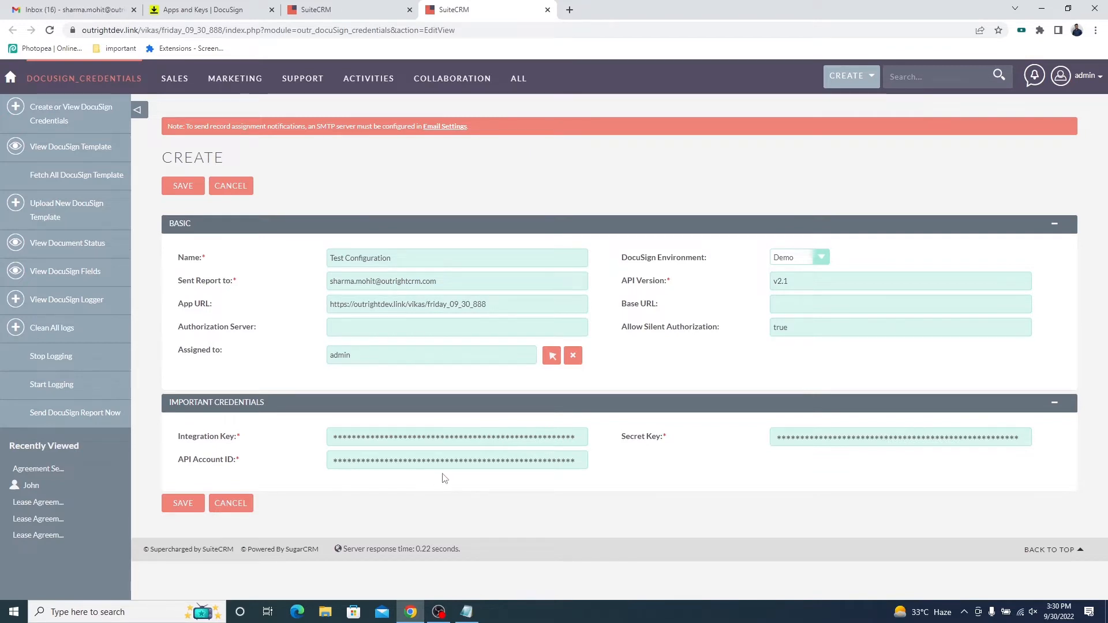
left_click(183, 504)
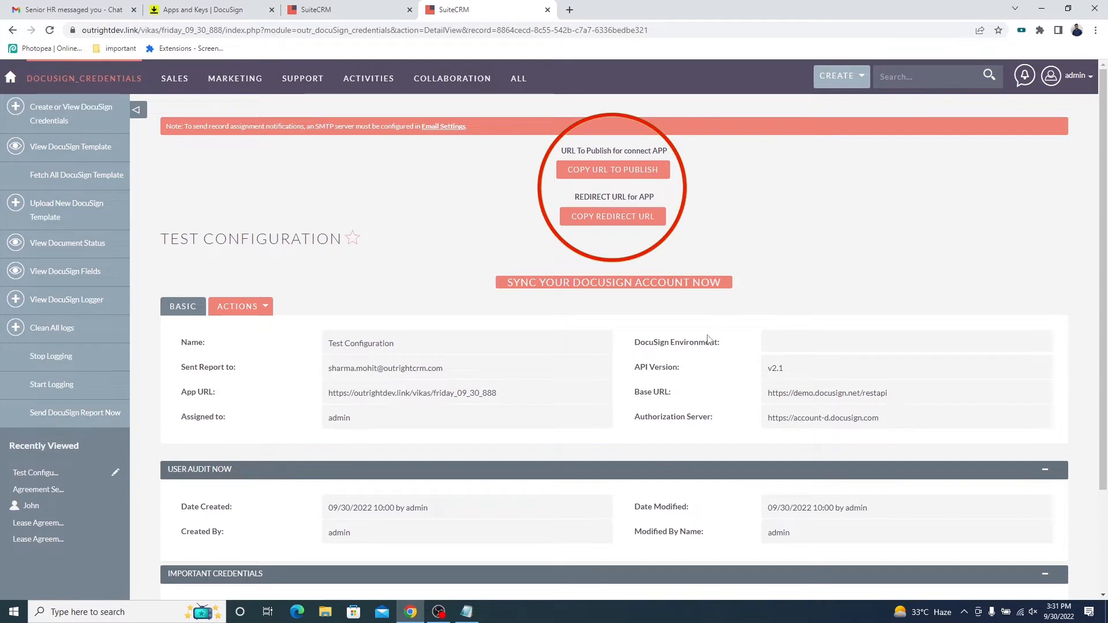
Copy the URL to publish for the Connect app from the Test Configuration record and go to the DocuSign account.
scroll(714, 428, "down", 2)
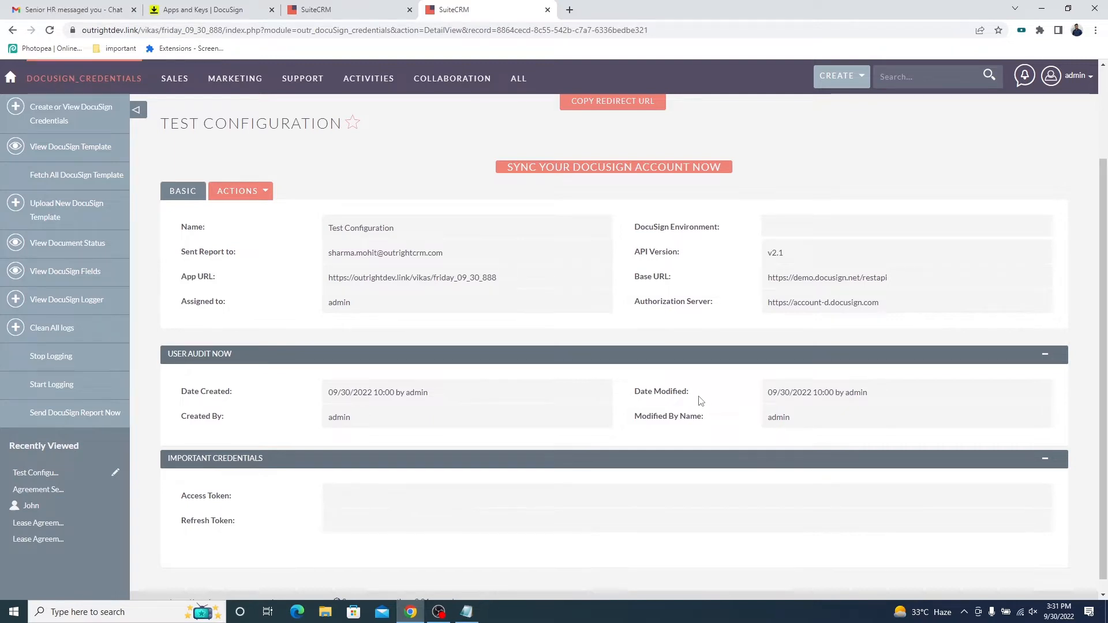
scroll(700, 400, "up", 2)
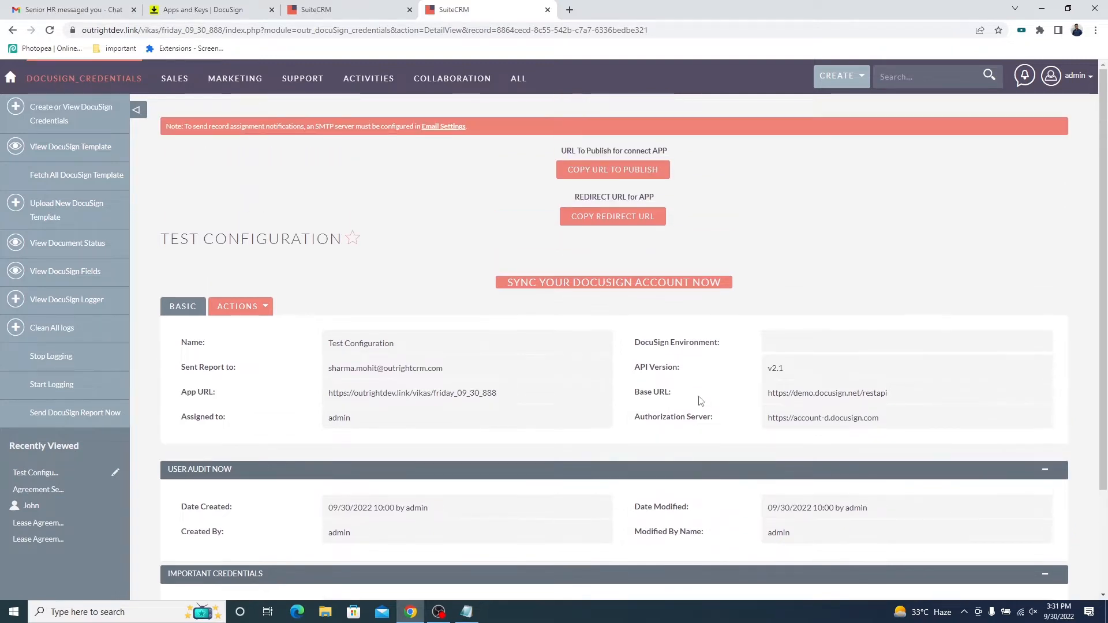
triple_click(651, 150)
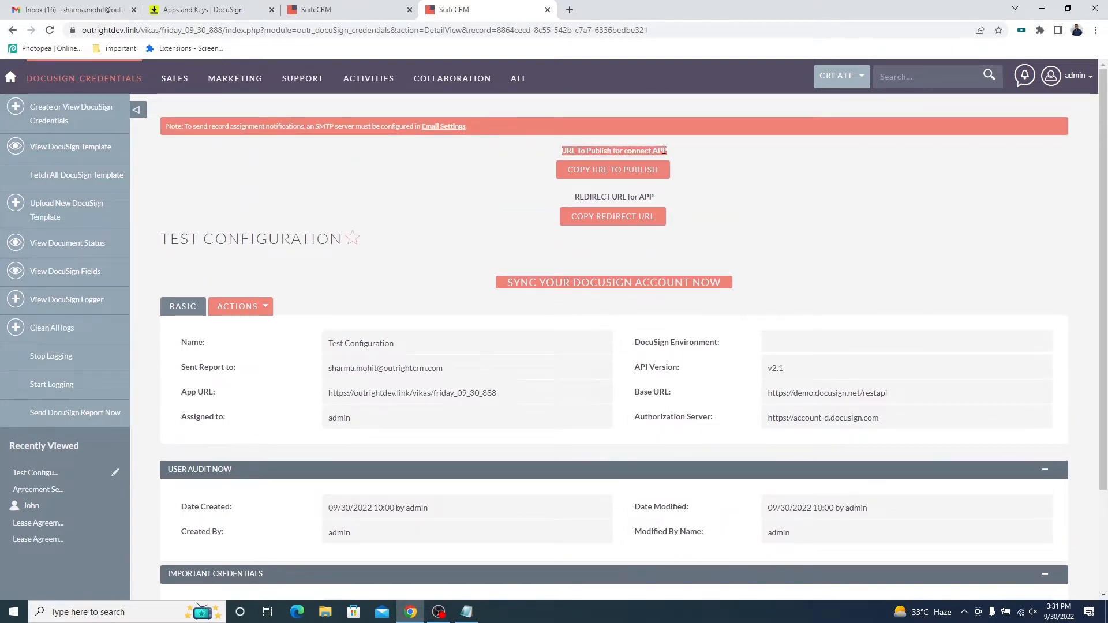
left_click(606, 175)
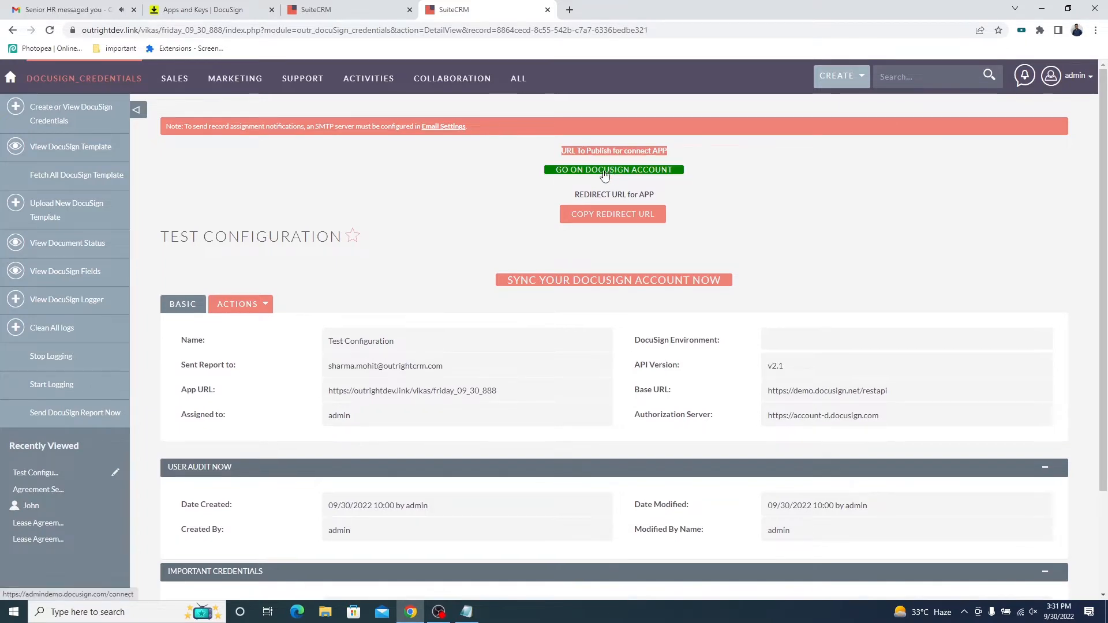
left_click(595, 173)
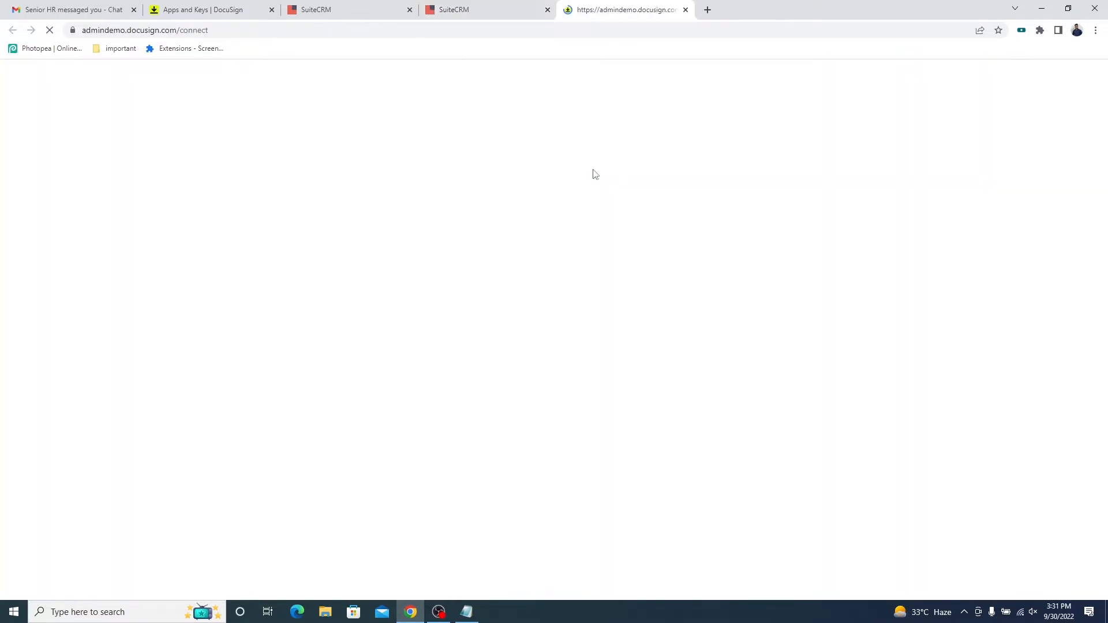
Open the Connect with SuiteCRM configuration for editing in the Integrations settings and paste the copied address as its URL to Publish.
scroll(50, 347, "down", 5)
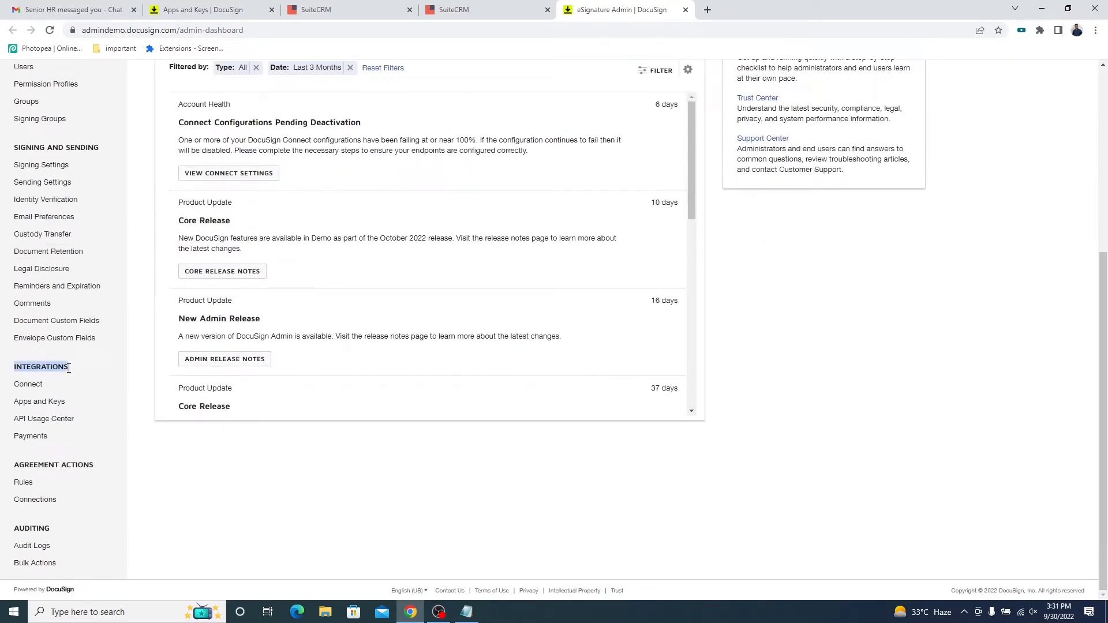
left_click(32, 384)
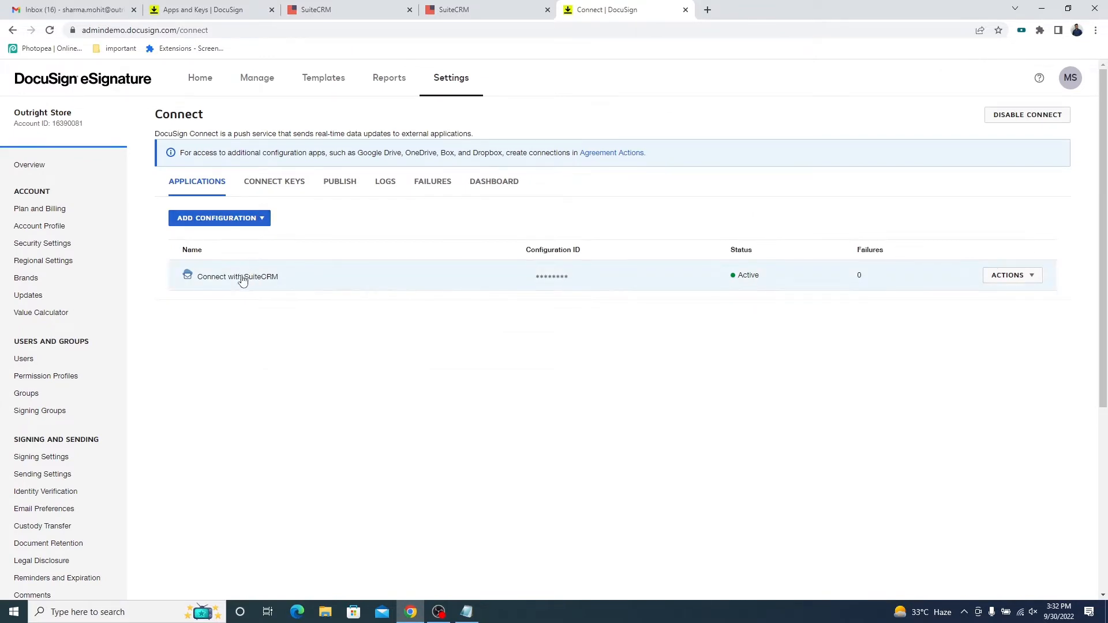
left_click(1032, 276)
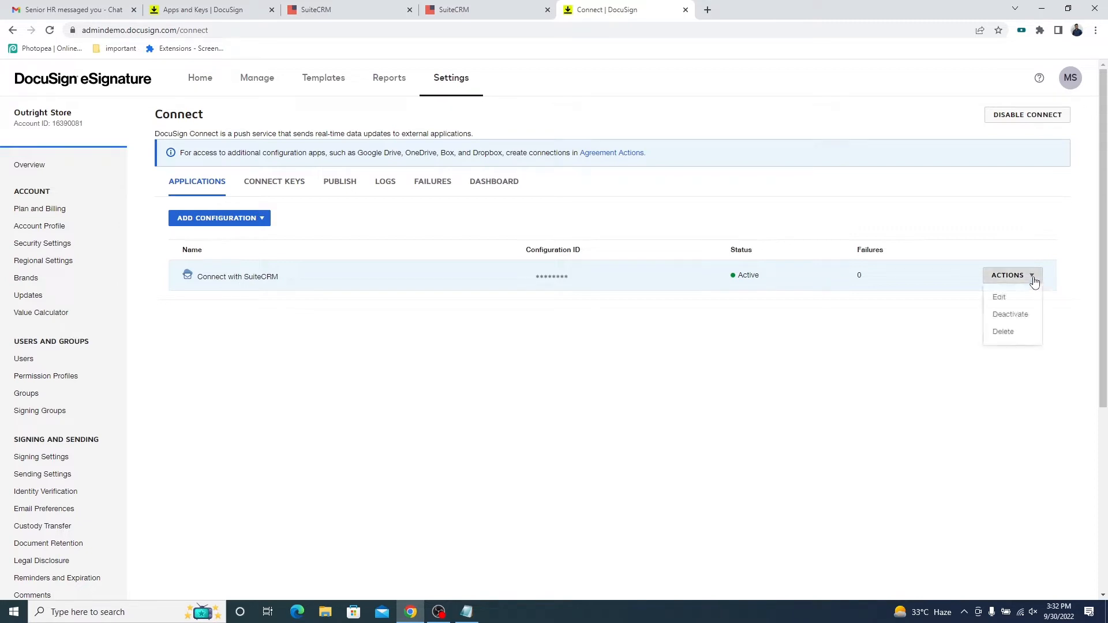
left_click(1003, 299)
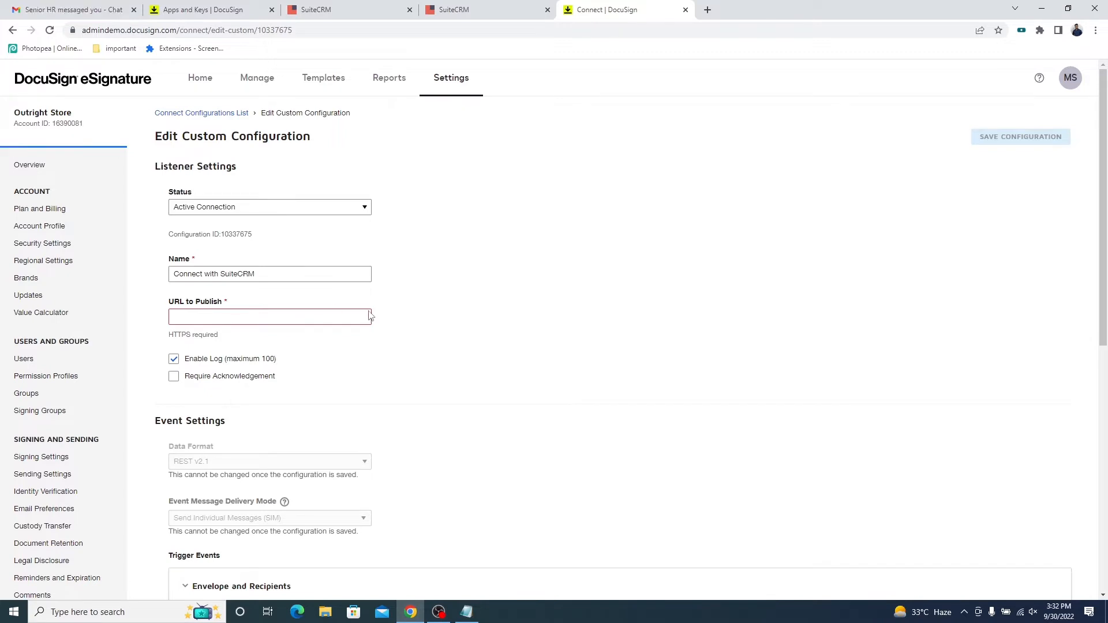
left_click(321, 317)
key("ctrl+v")
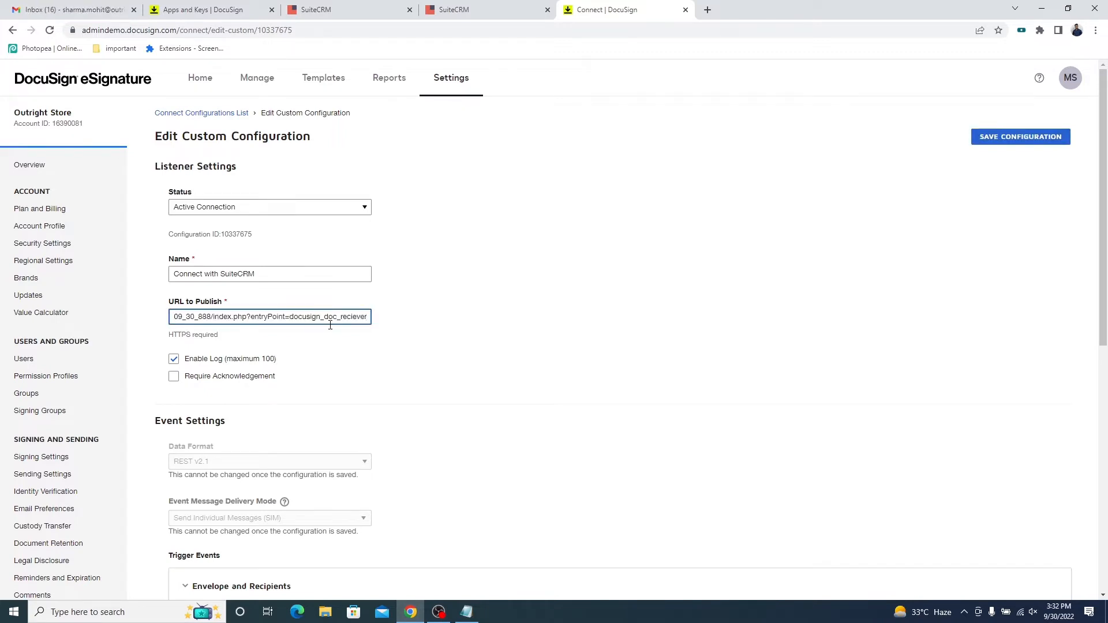
Check which trigger events are enabled for Envelope and Recipients, Template, DocuSign Click and SMS Delivery, plus the user and security settings.
scroll(359, 366, "down", 5)
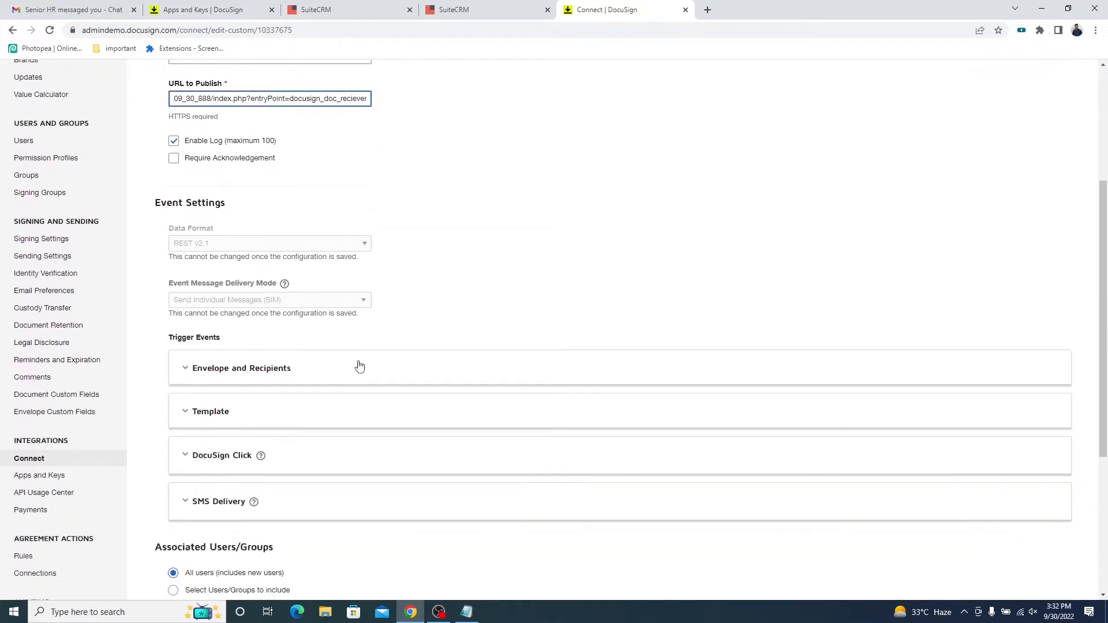
left_click(261, 305)
scroll(299, 314, "down", 2)
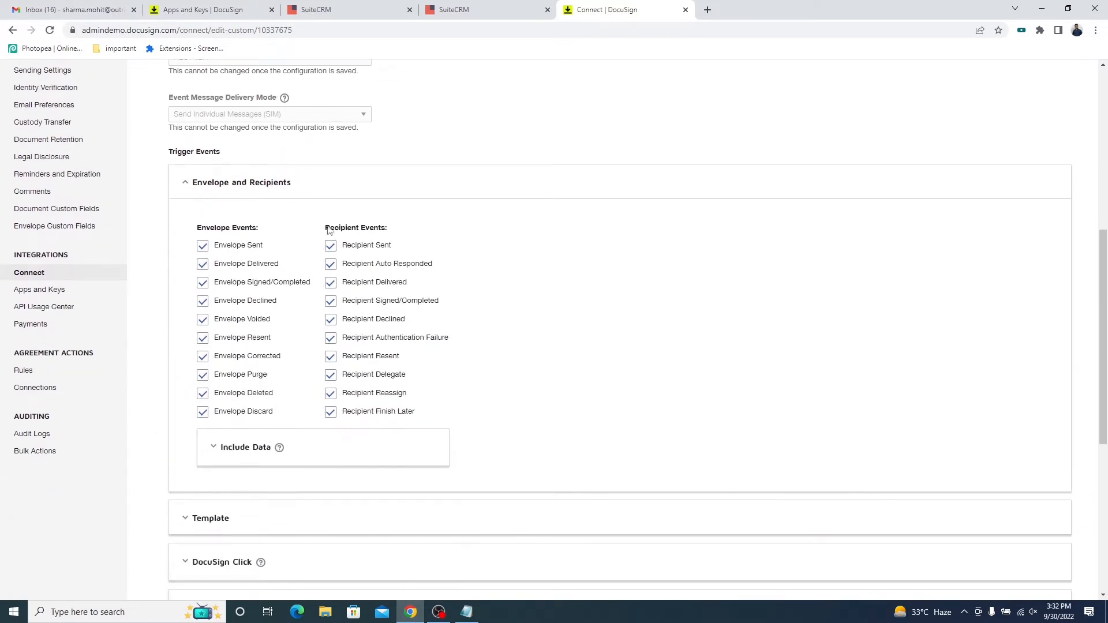
scroll(354, 410, "down", 3)
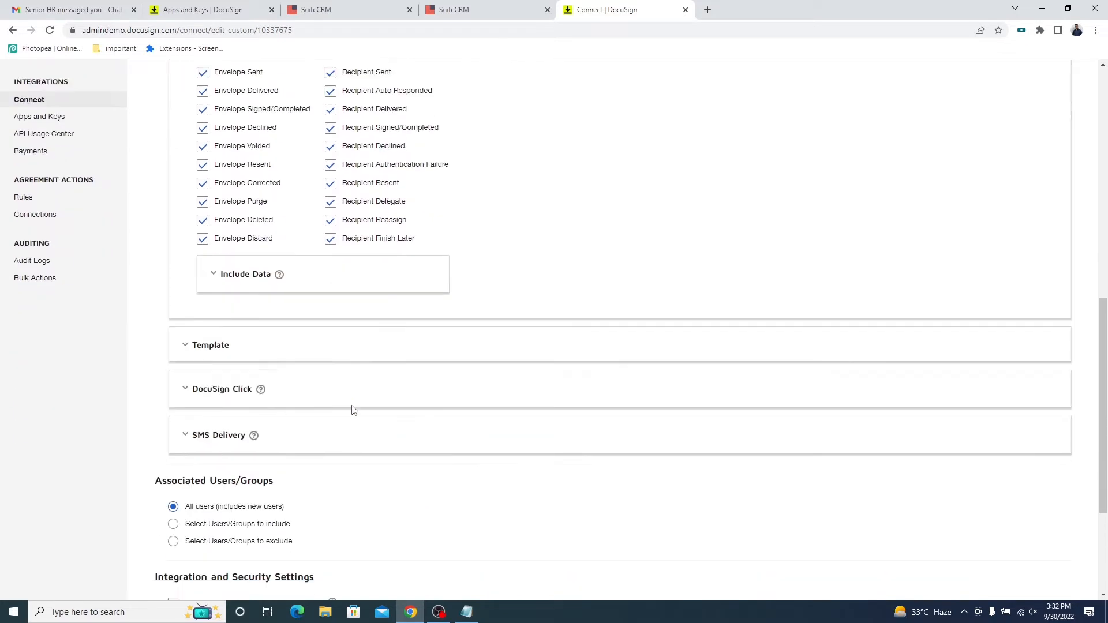
left_click(254, 356)
scroll(238, 208, "down", 3)
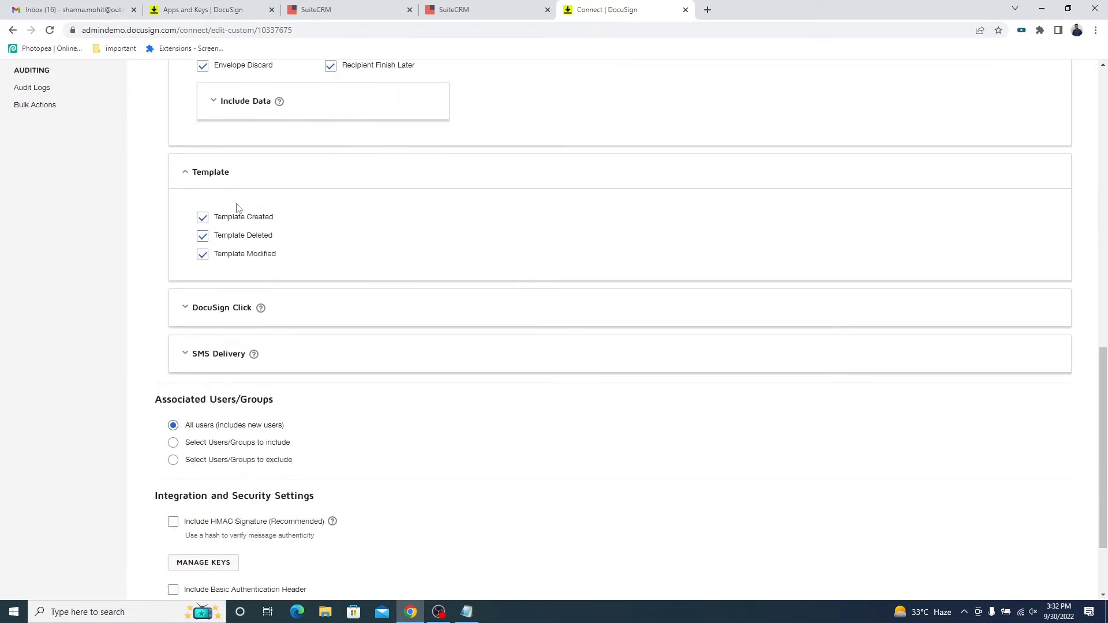
scroll(241, 263, "down", 1)
left_click(279, 249)
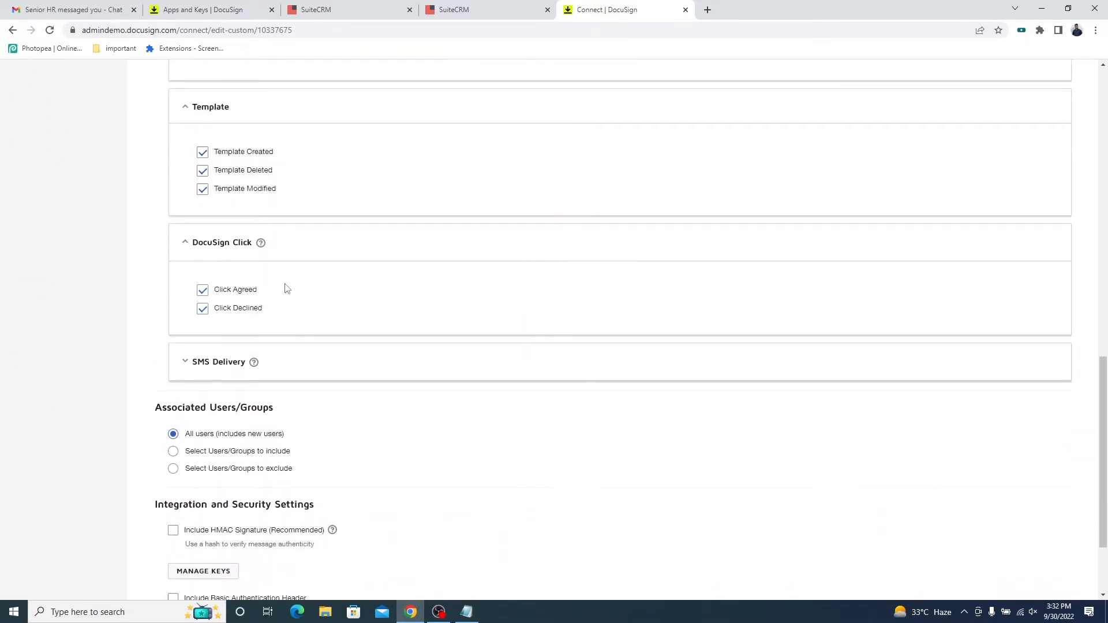
scroll(277, 265, "down", 2)
left_click(223, 263)
scroll(230, 267, "down", 1)
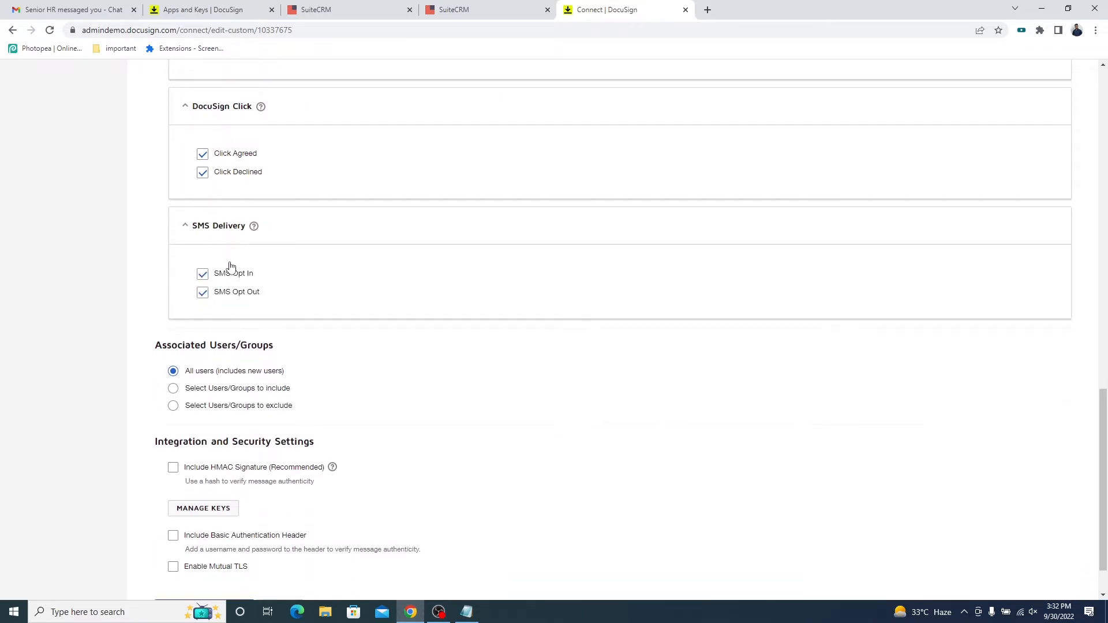
scroll(230, 267, "down", 1)
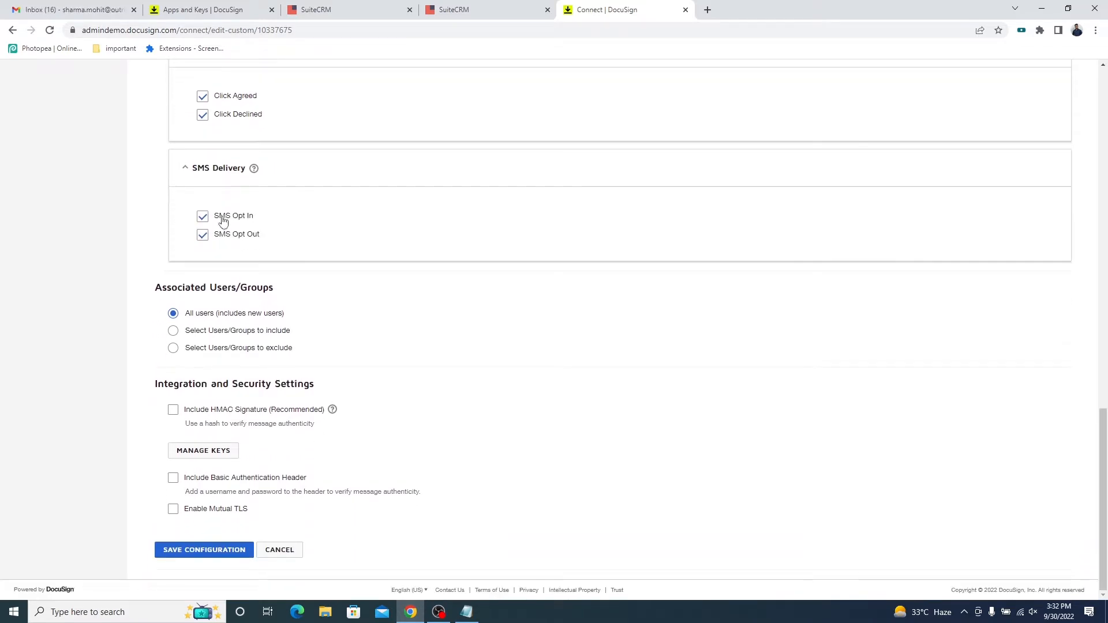
Save the Connect with SuiteCRM configuration and return to the Test Configuration record in SuiteCRM.
left_click(215, 553)
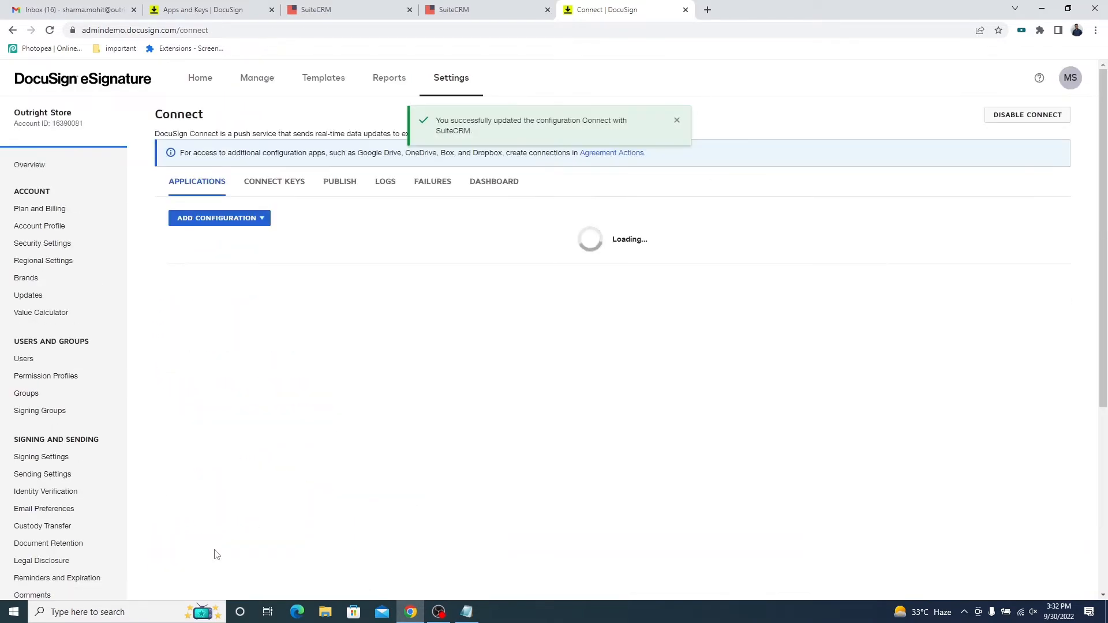
triple_click(450, 120)
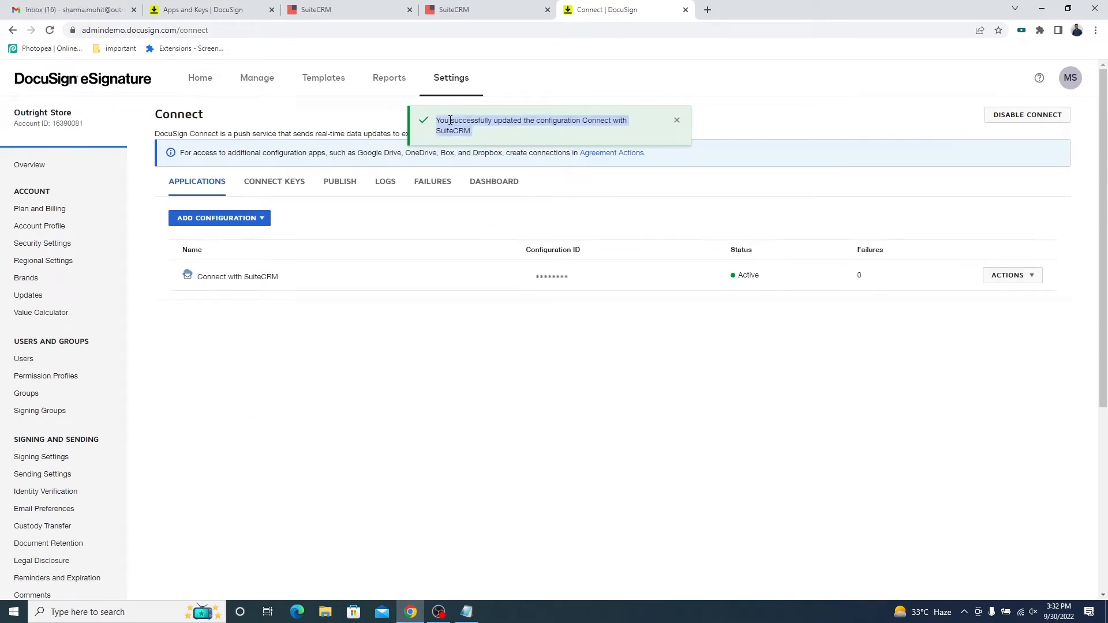
left_click(457, 9)
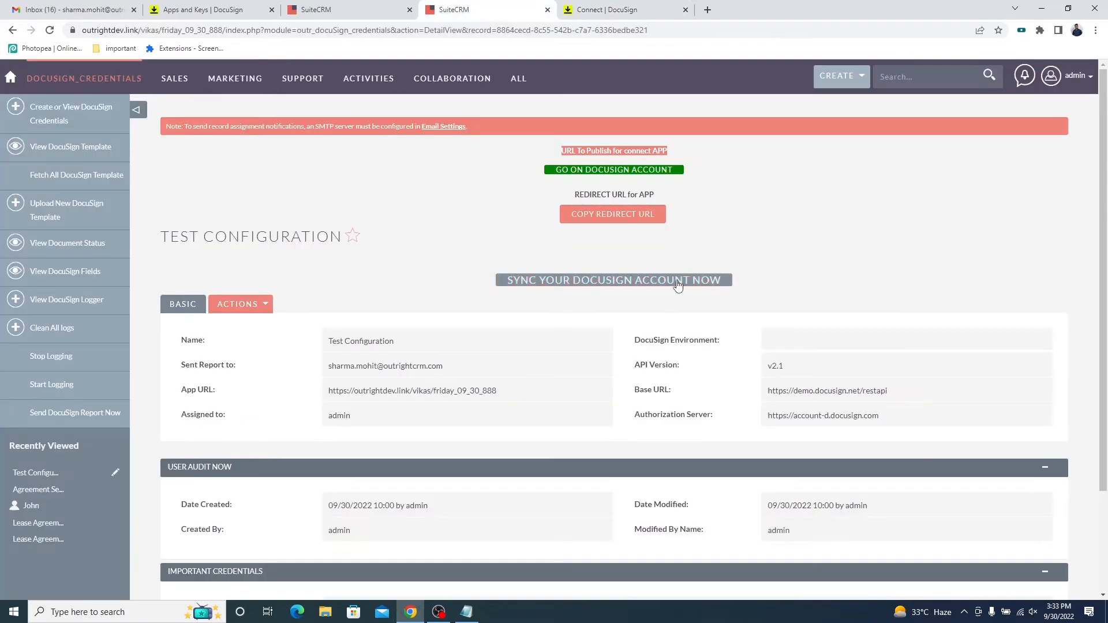
Copy the redirect URL from the Test Configuration record and open the SuiteCRM DocuSign Integration app for editing in DocuSign's Apps and Keys settings.
triple_click(656, 195)
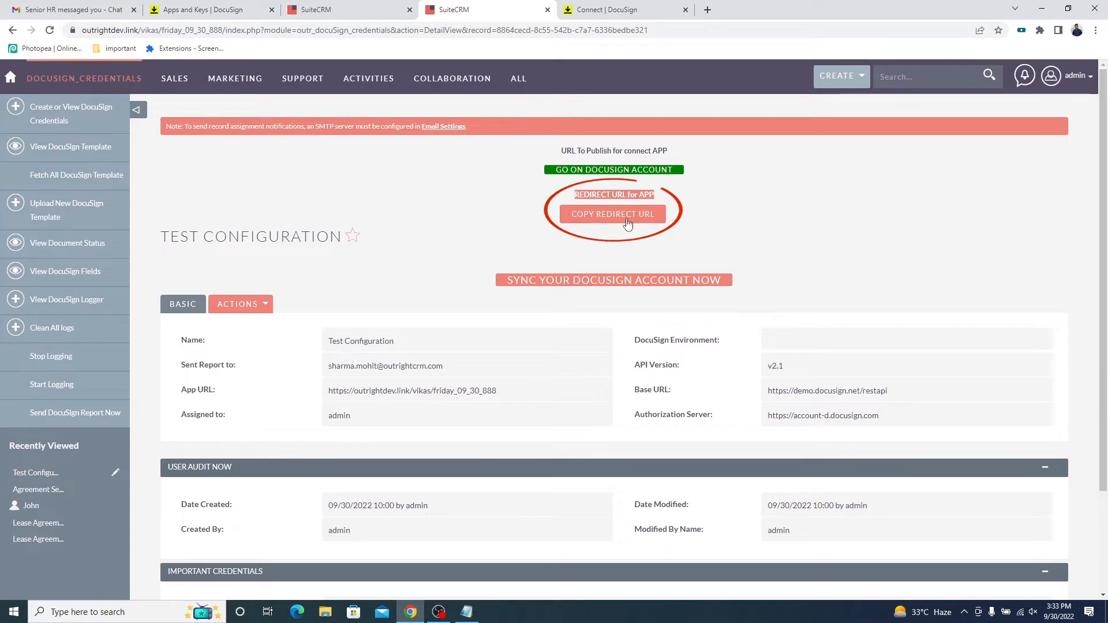
left_click(620, 223)
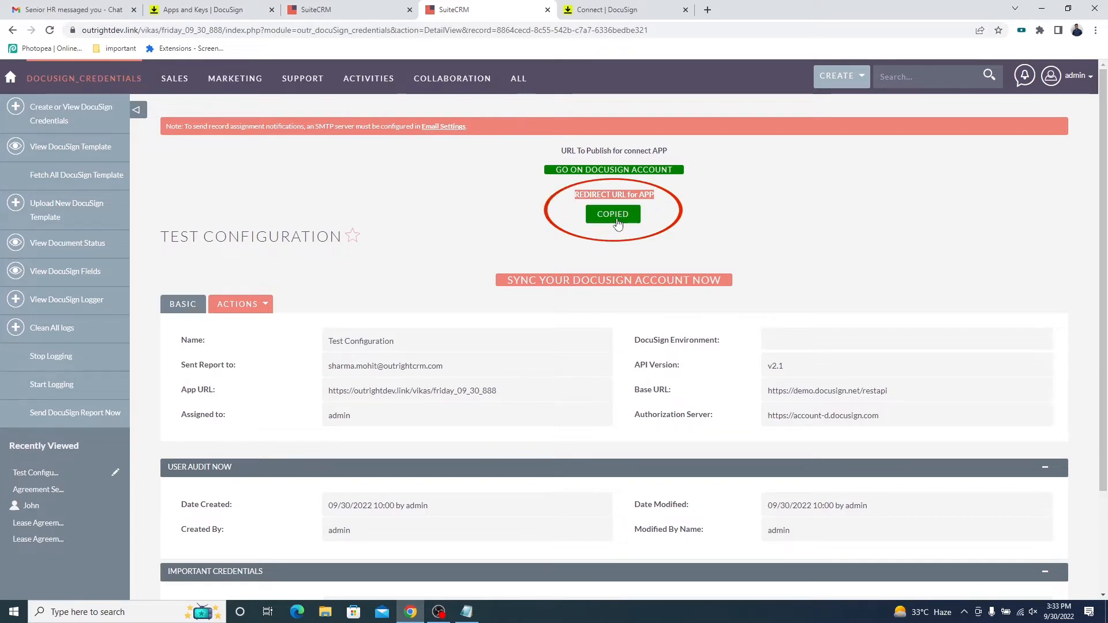
left_click(606, 10)
scroll(60, 382, "down", 5)
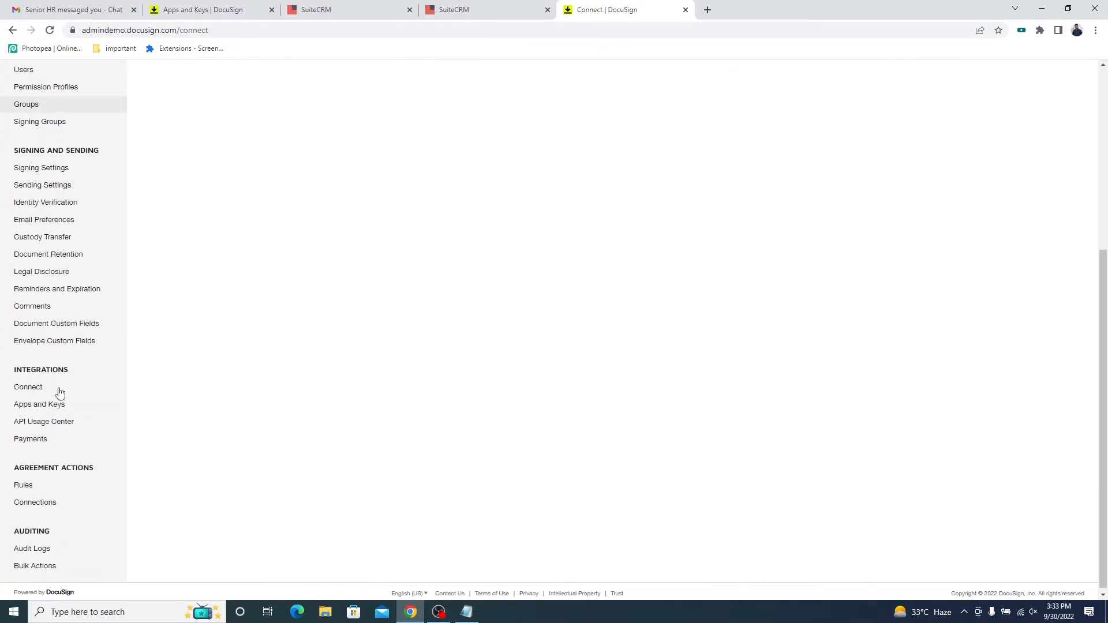
double_click(57, 368)
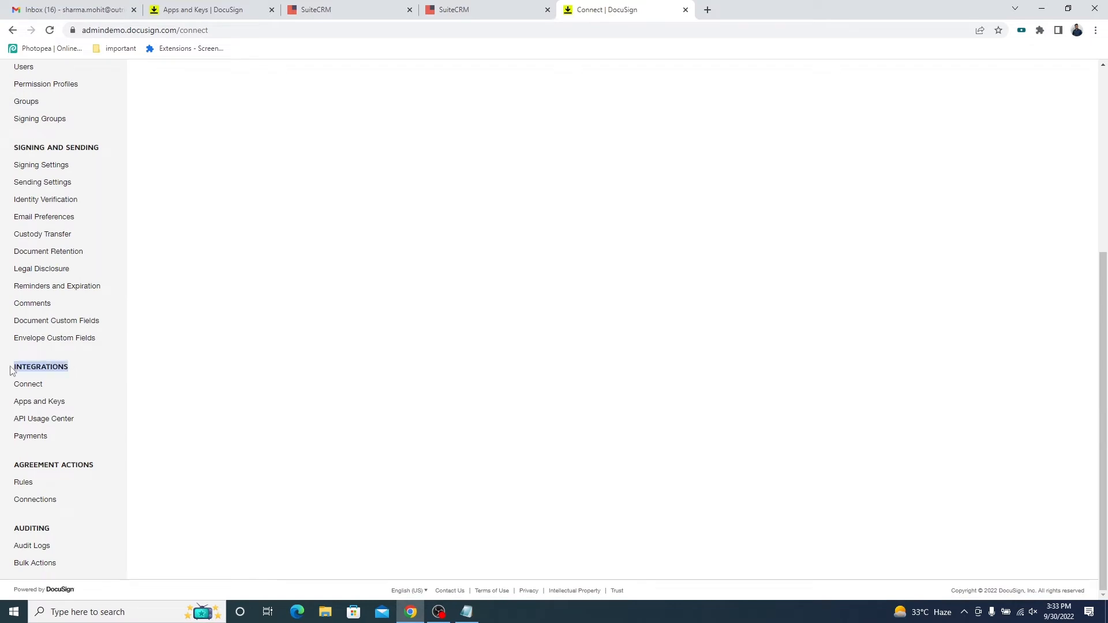
left_click(49, 404)
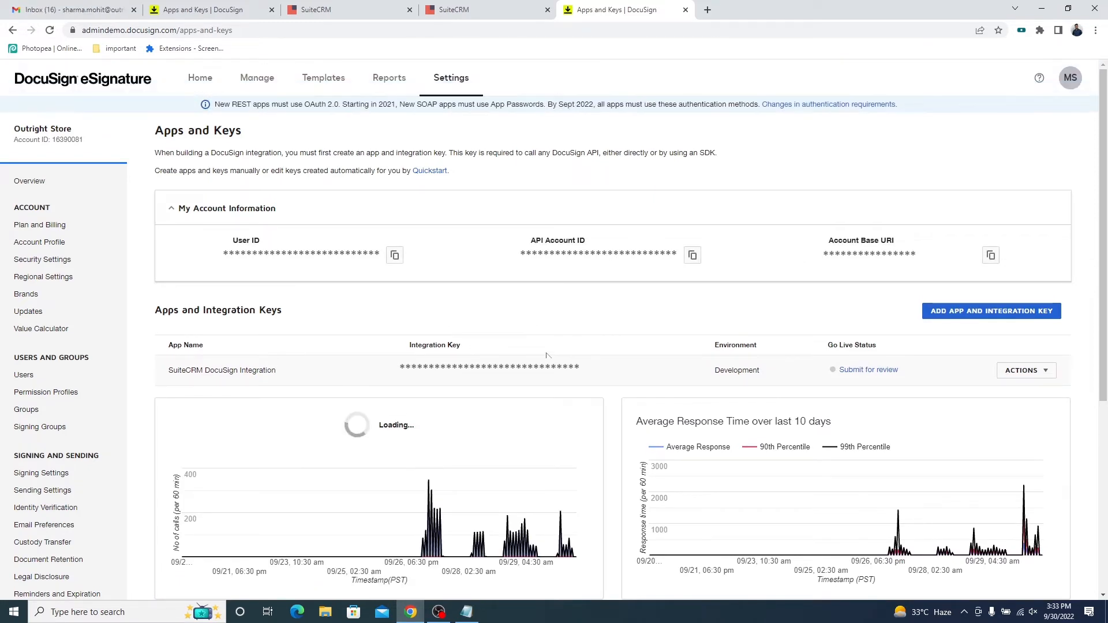
left_click(1042, 372)
left_click(998, 399)
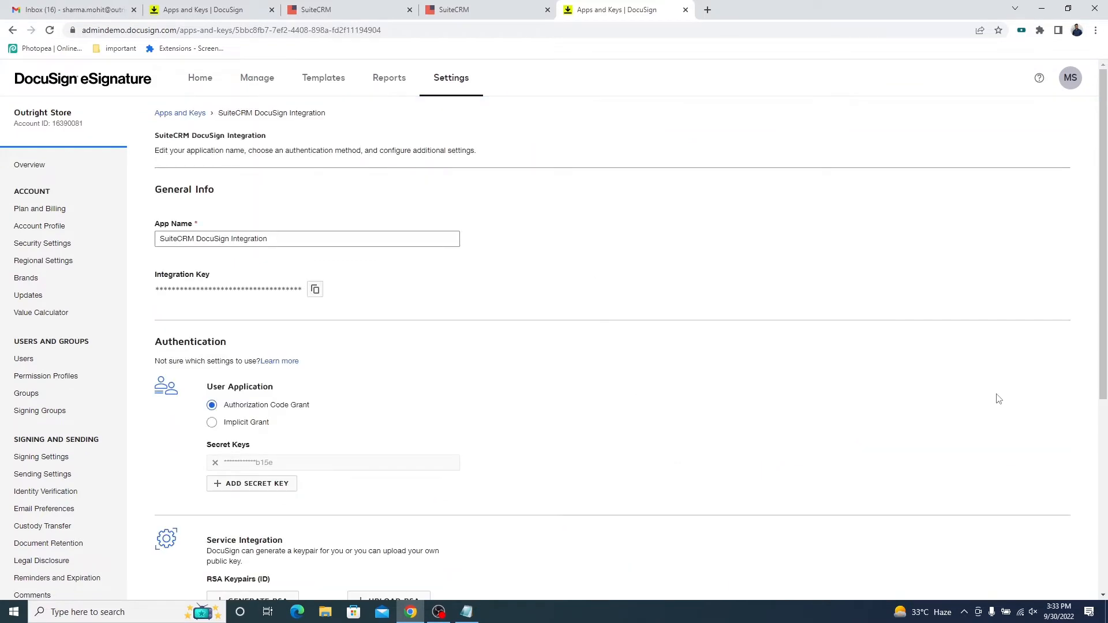
Add the copied address as a redirect URI of the SuiteCRM DocuSign Integration app and save the app.
scroll(463, 339, "down", 5)
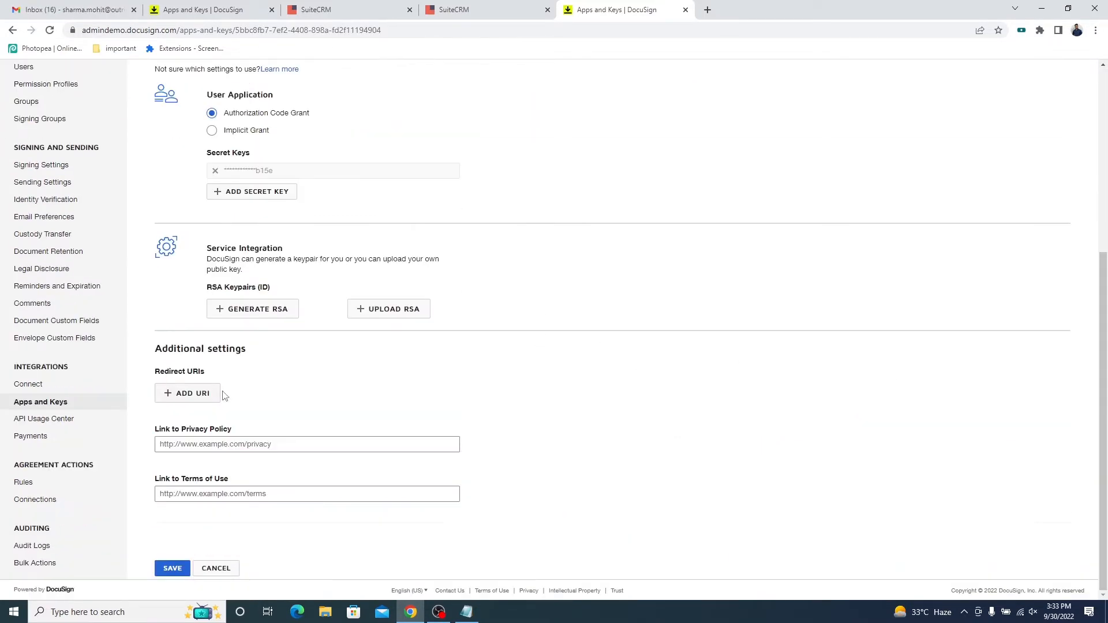
left_click(205, 396)
left_click(242, 391)
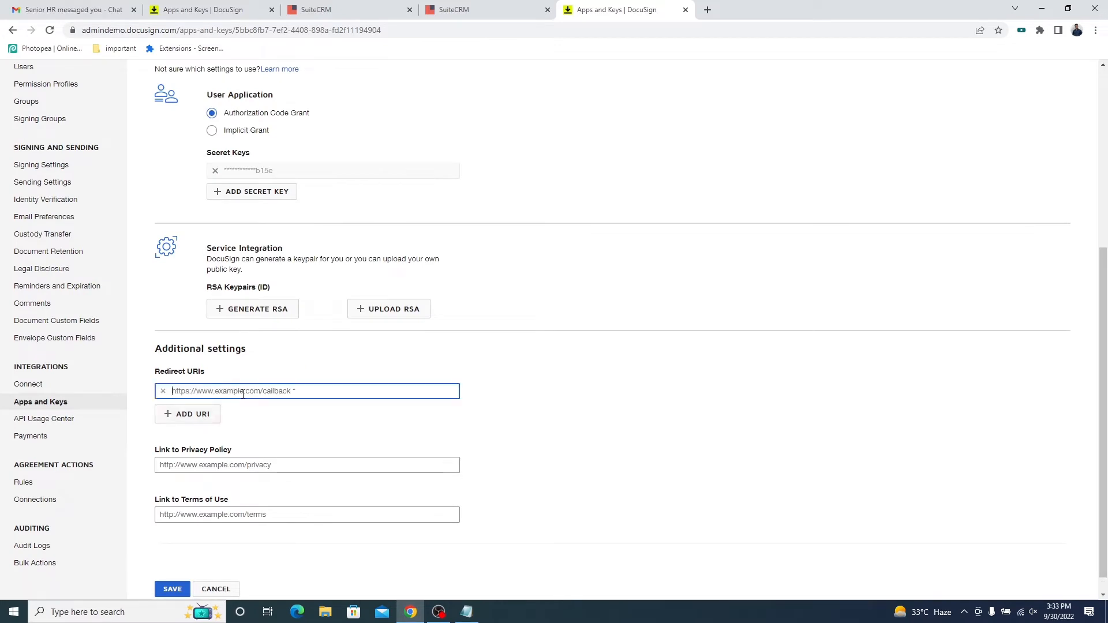
key("ctrl+v")
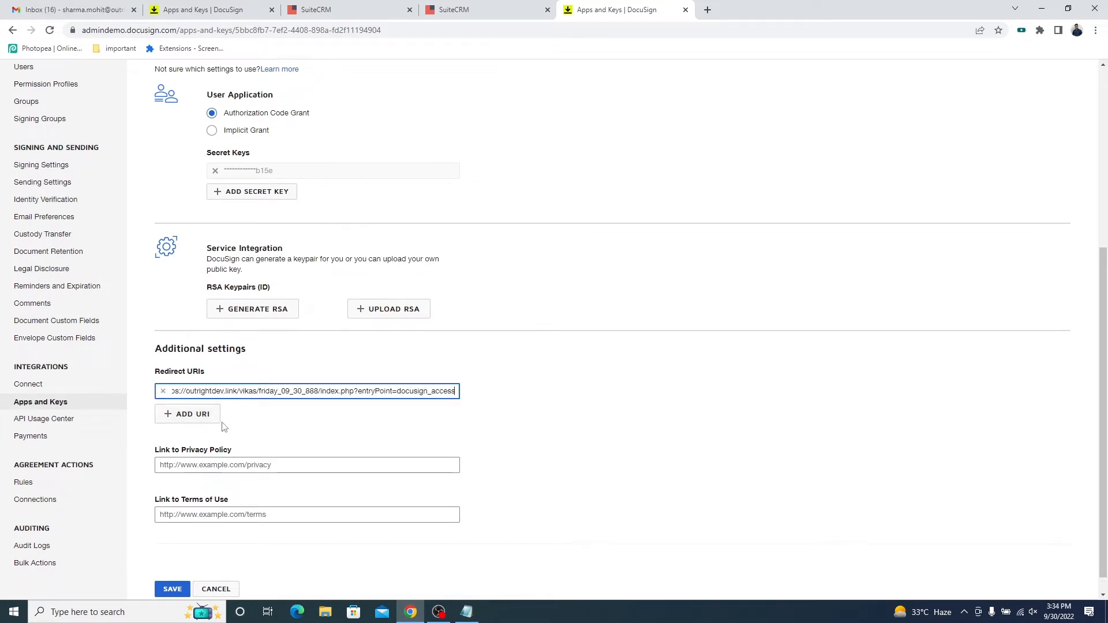
scroll(249, 420, "down", 1)
left_click(175, 590)
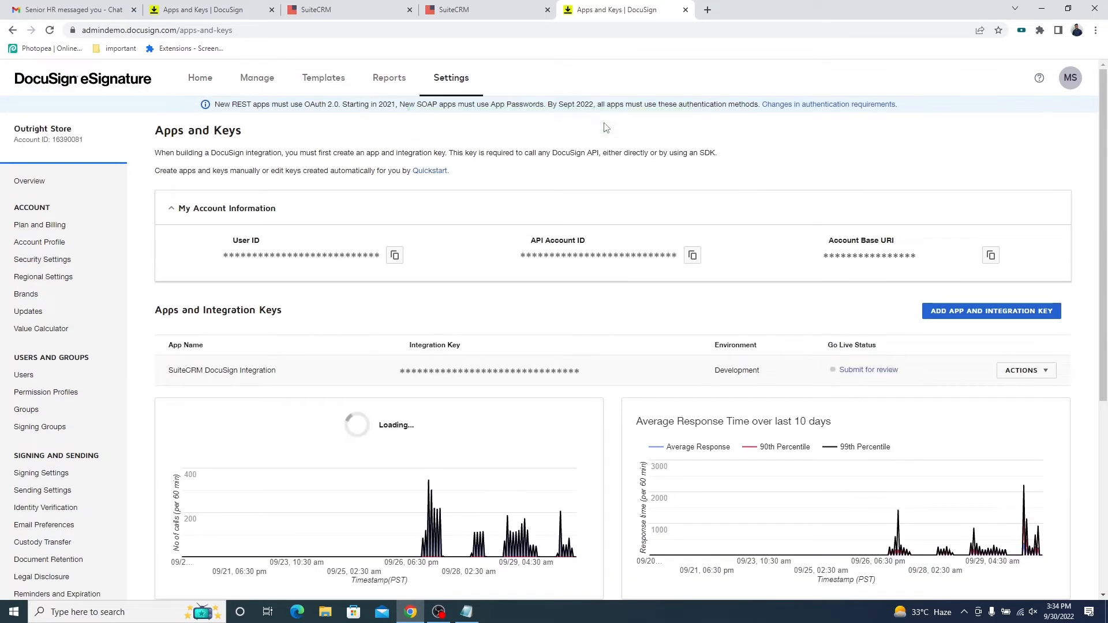
Sync the DocuSign account from the Test Configuration record in SuiteCRM and check the Access Token and Refresh Token fields.
left_click(462, 10)
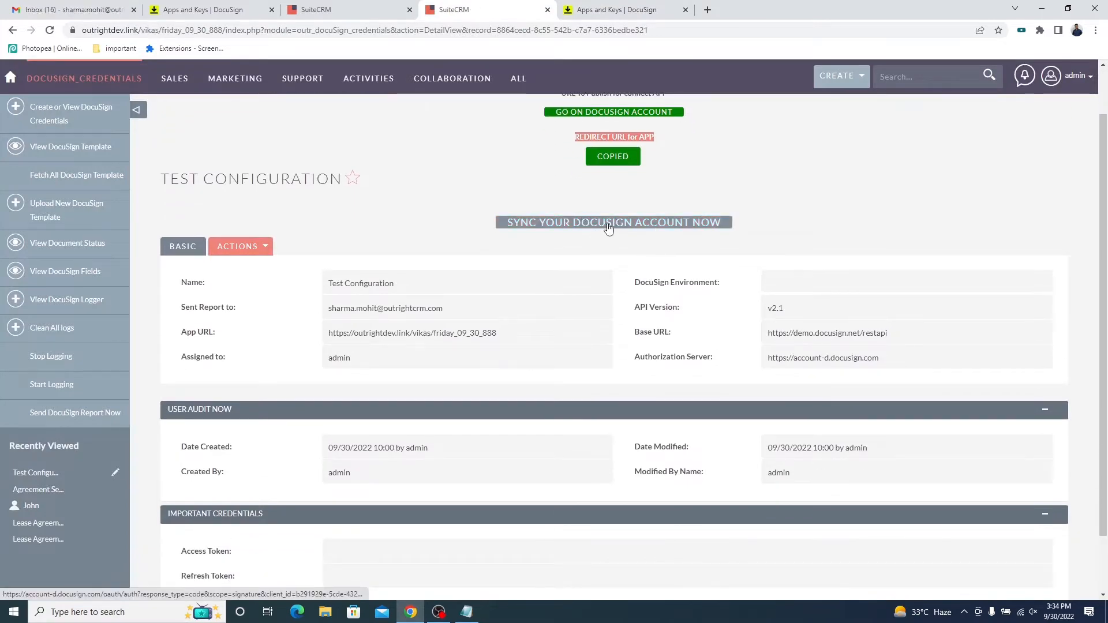
left_click(609, 228)
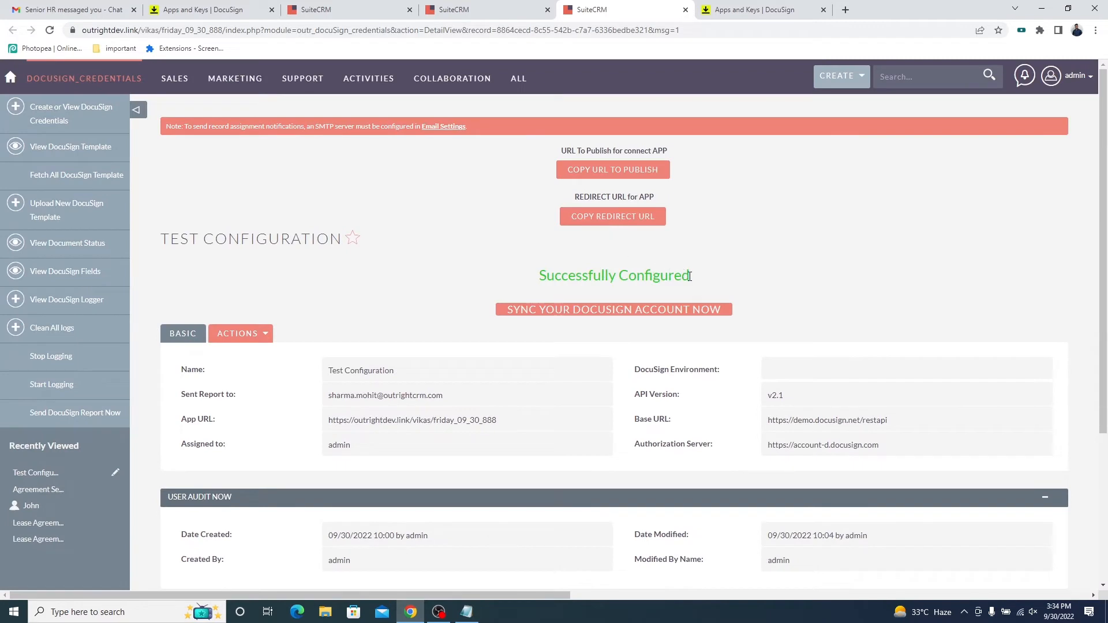
triple_click(689, 276)
scroll(714, 286, "down", 3)
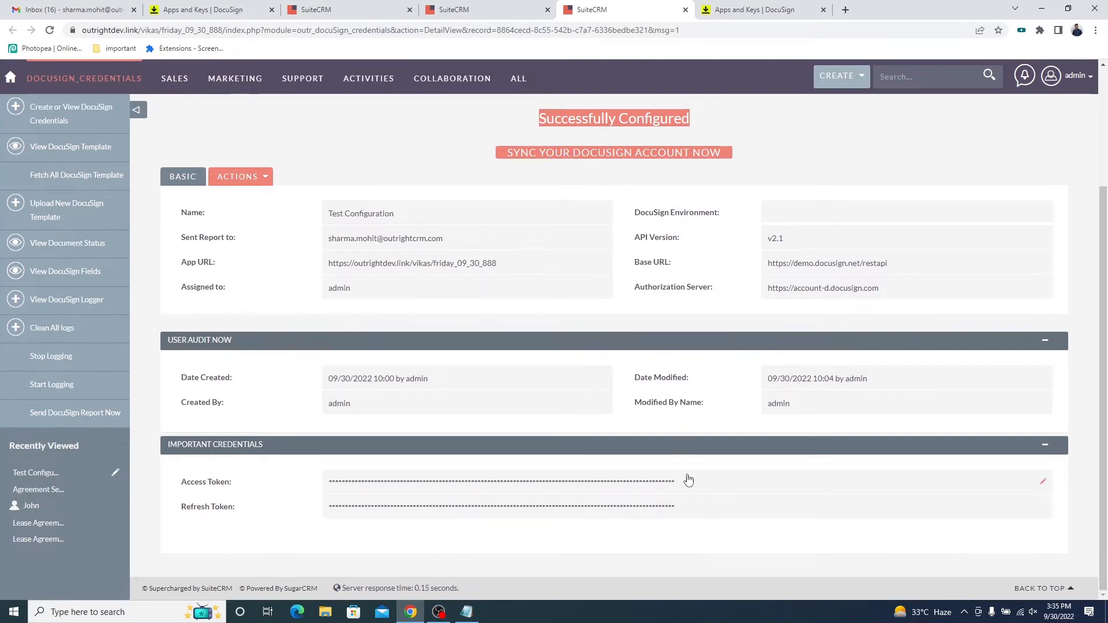
Open the DocuSign templates list in SuiteCRM through Step 3 of the administration's DocuSign Admin Panel.
left_click(1074, 76)
left_click(1031, 141)
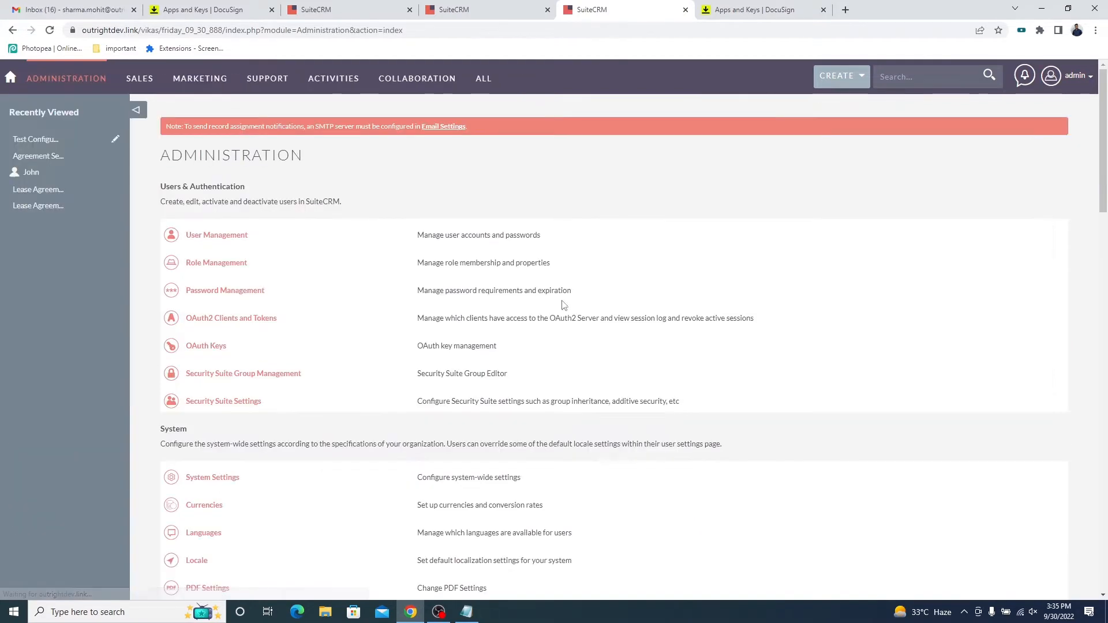
scroll(401, 357, "down", 1)
scroll(403, 357, "down", 20)
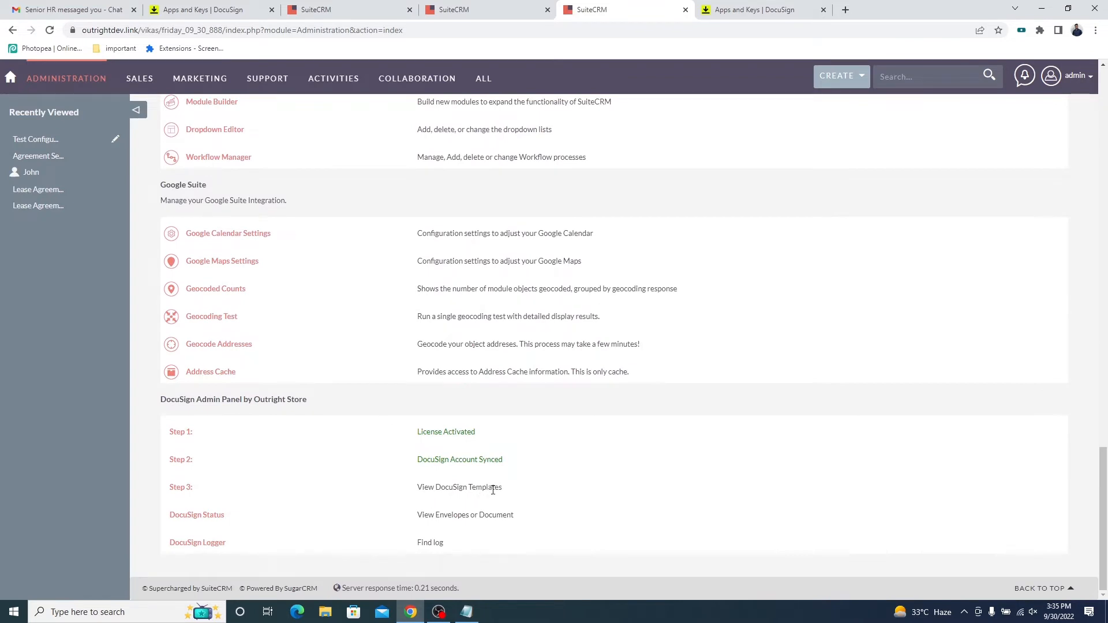
left_click(185, 489, "ctrl")
left_click(722, 6)
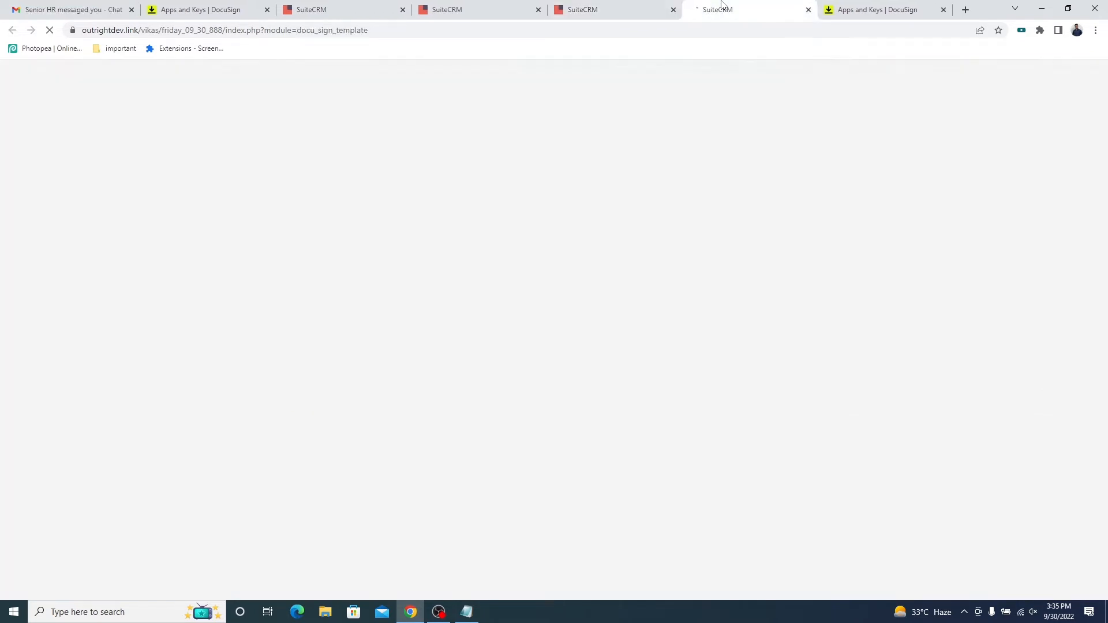
Compare the templates listed in SuiteCRM with My Templates in the DocuSign account.
triple_click(335, 160)
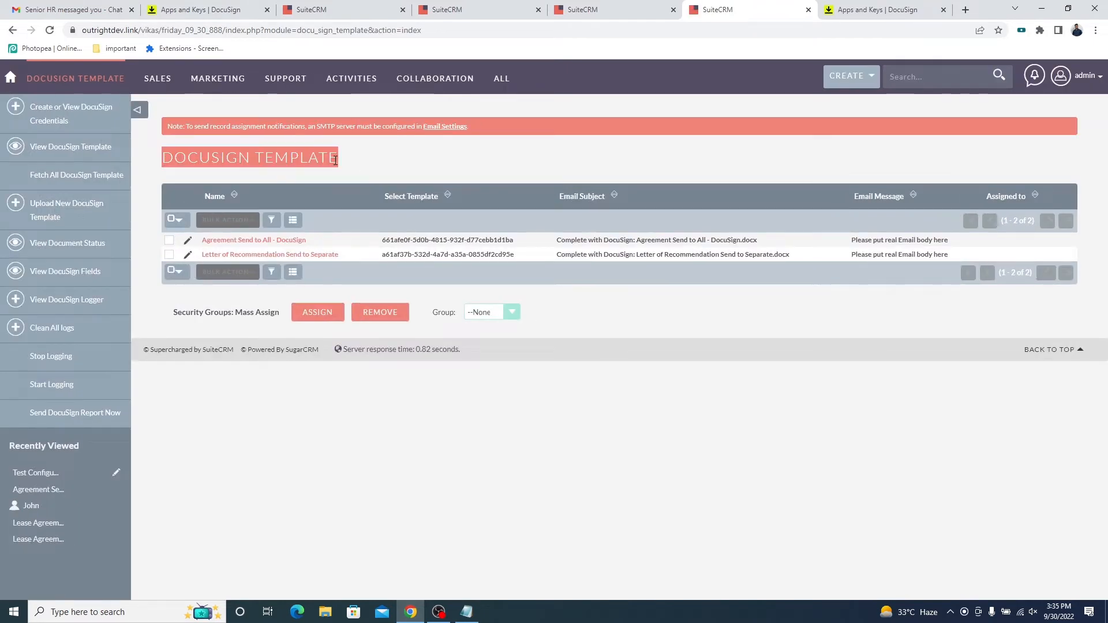
left_click_drag(308, 240, 201, 242)
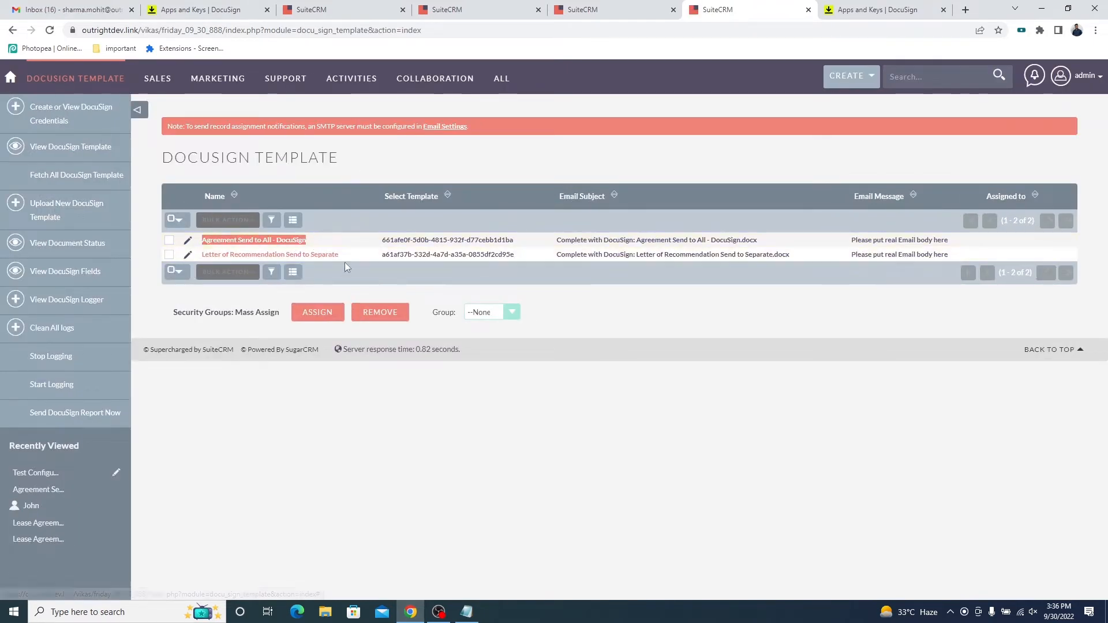
left_click_drag(339, 254, 200, 255)
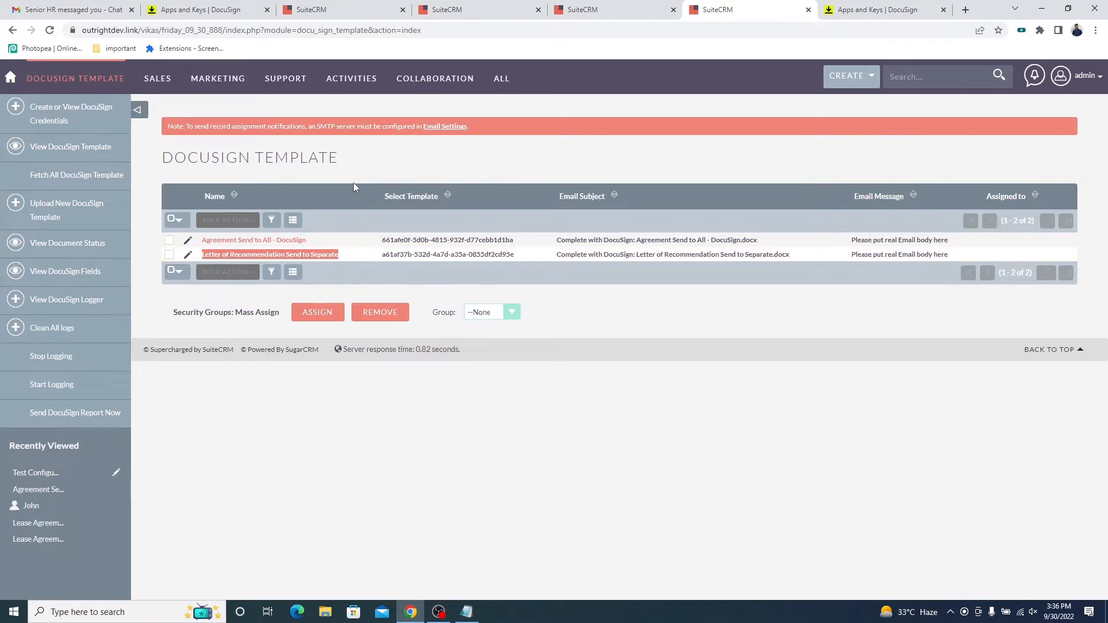
left_click(876, 7)
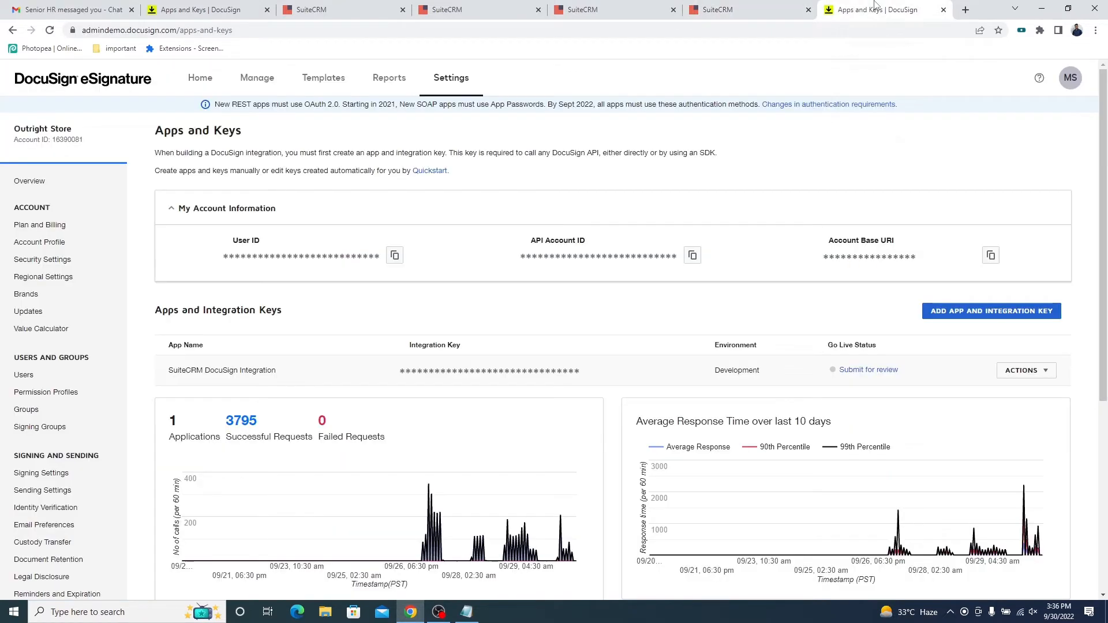
left_click(321, 84)
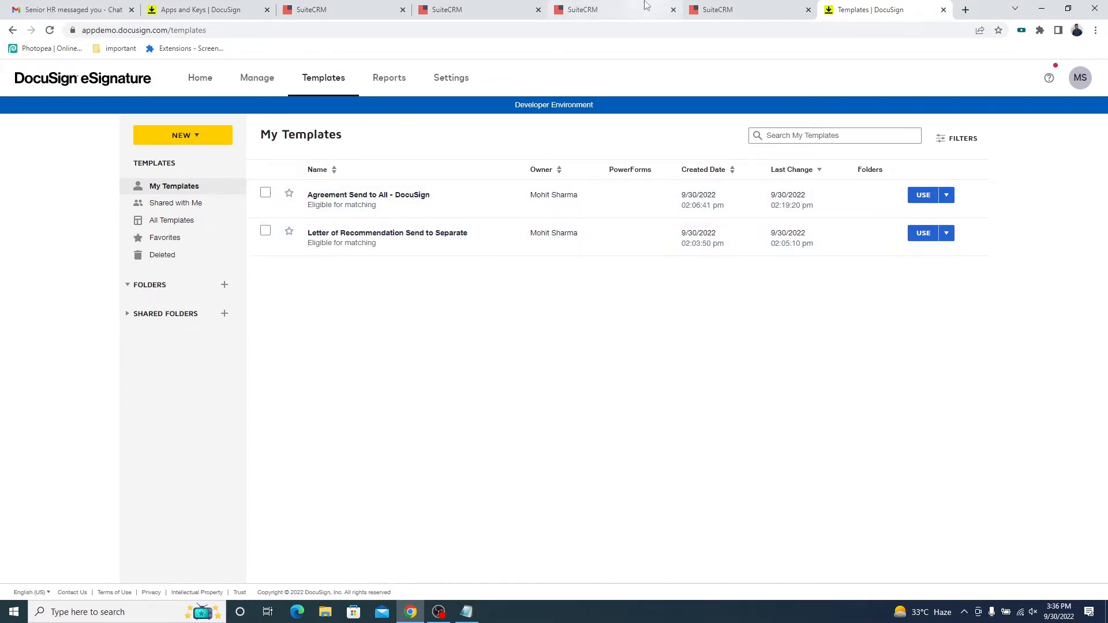
Return to the SuiteCRM template list and delete all its DocuSign template records in bulk.
left_click(705, 7)
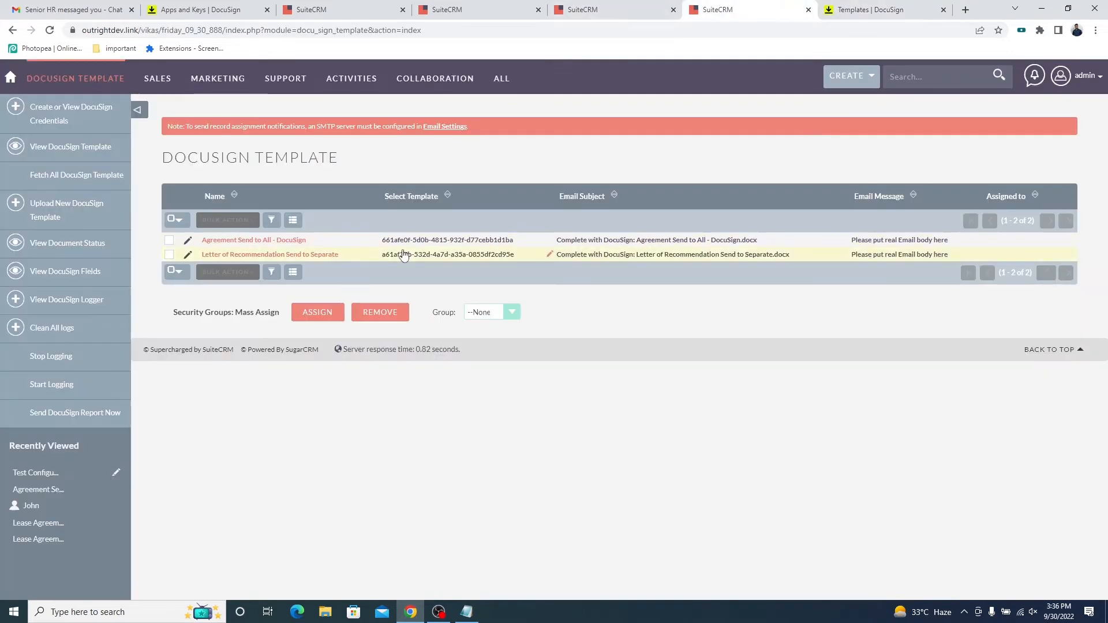
left_click(172, 221)
left_click(287, 277)
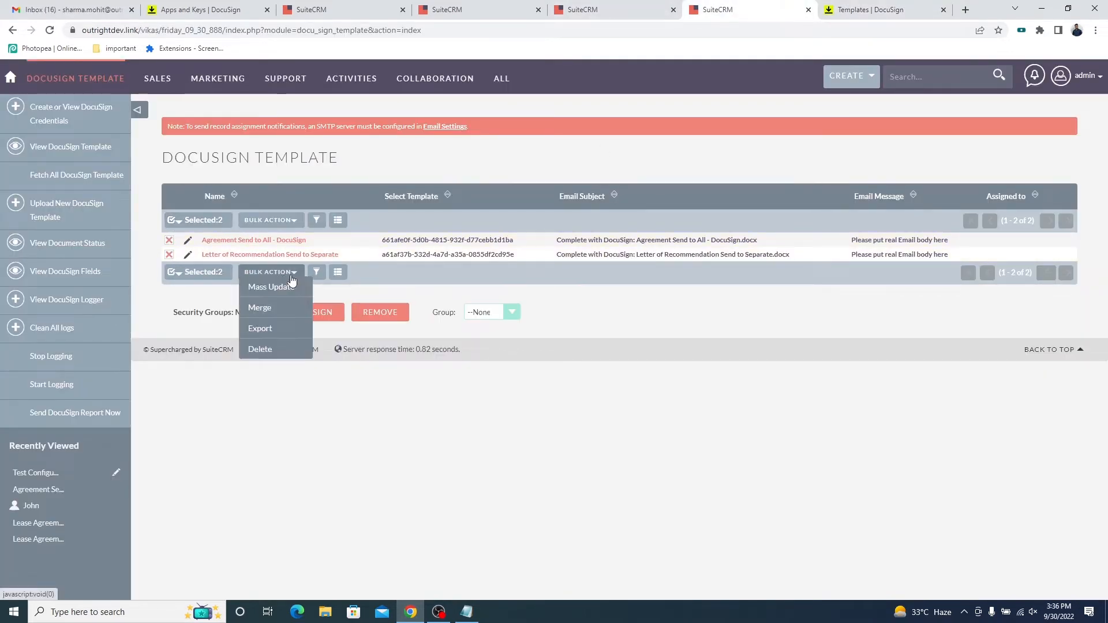
left_click(267, 349)
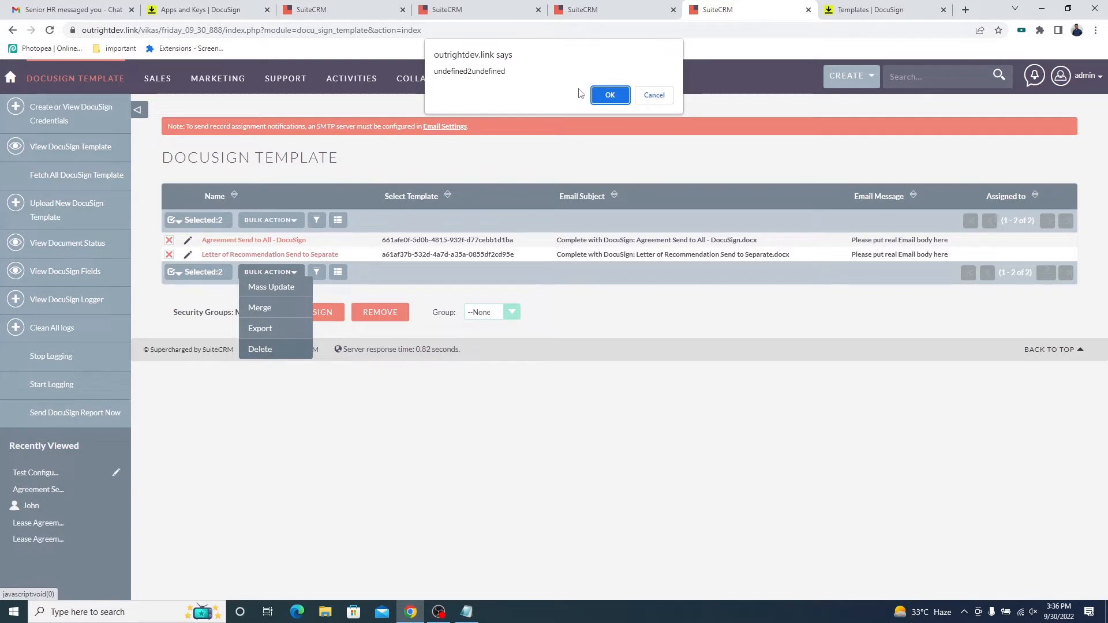
left_click(610, 96)
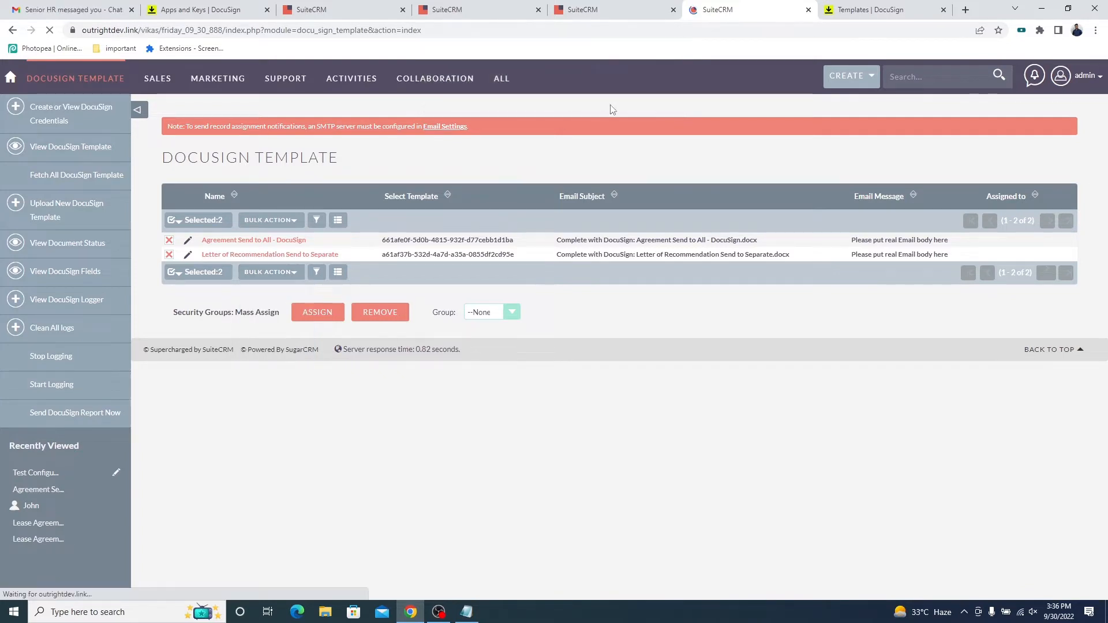
Fetch all DocuSign templates into the empty SuiteCRM template list.
triple_click(326, 153)
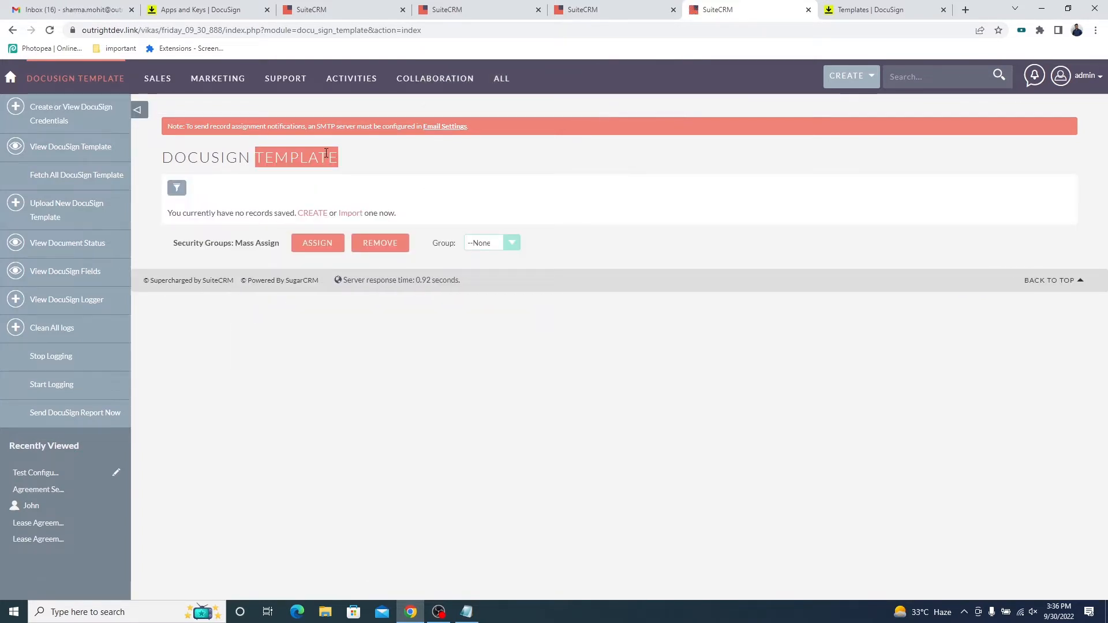
left_click(76, 181)
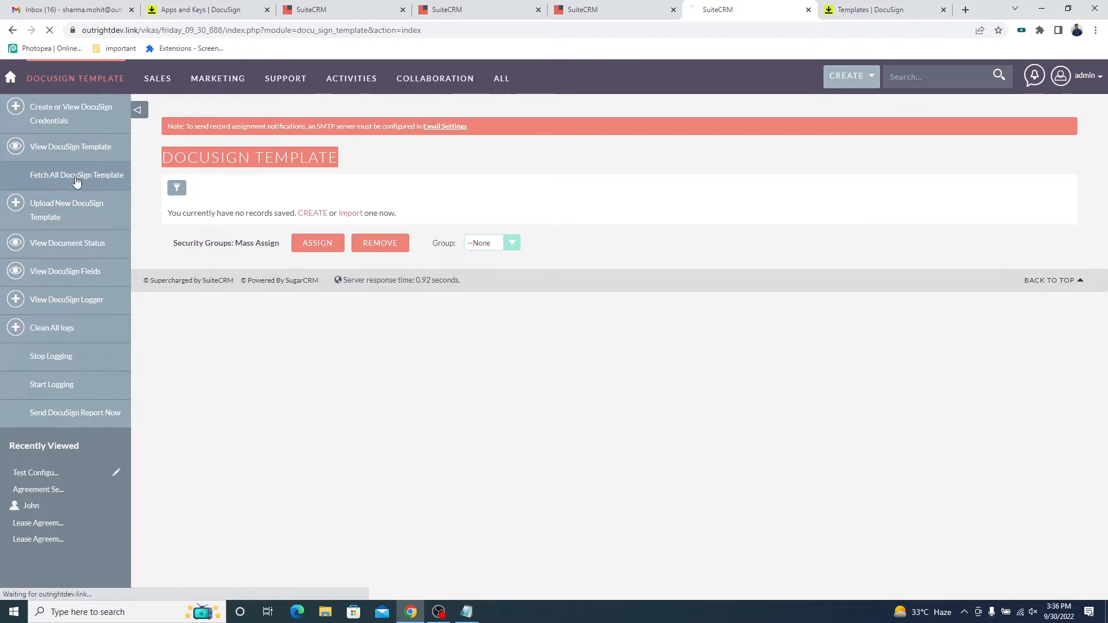
triple_click(334, 157)
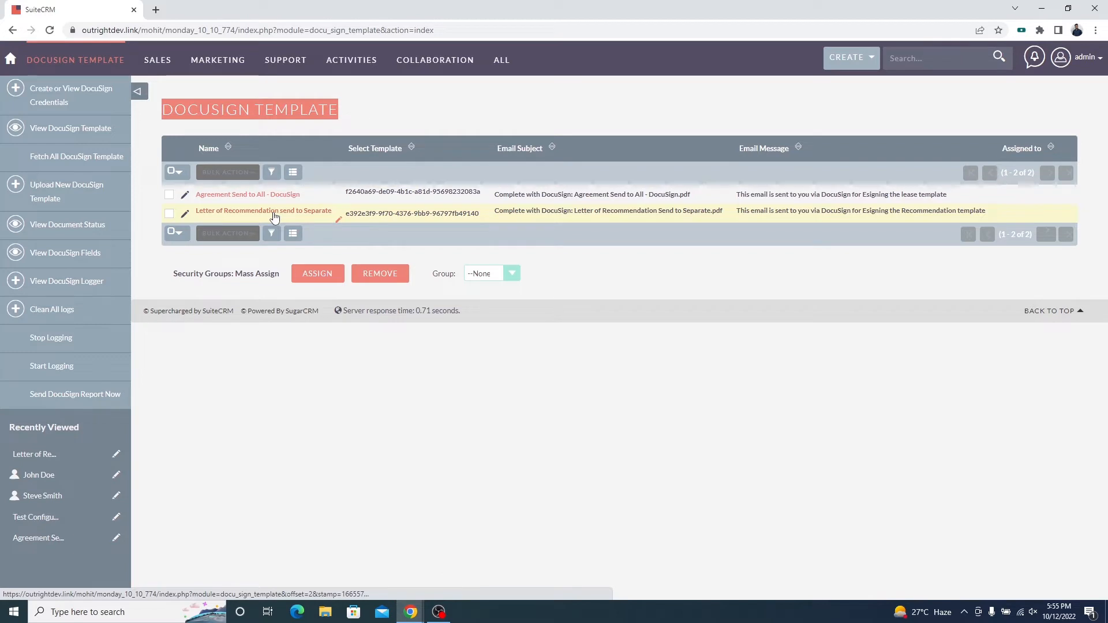
Open the form for uploading a new DocuSign template and examine its Email Subject and Write Email Message fields.
left_click(68, 188)
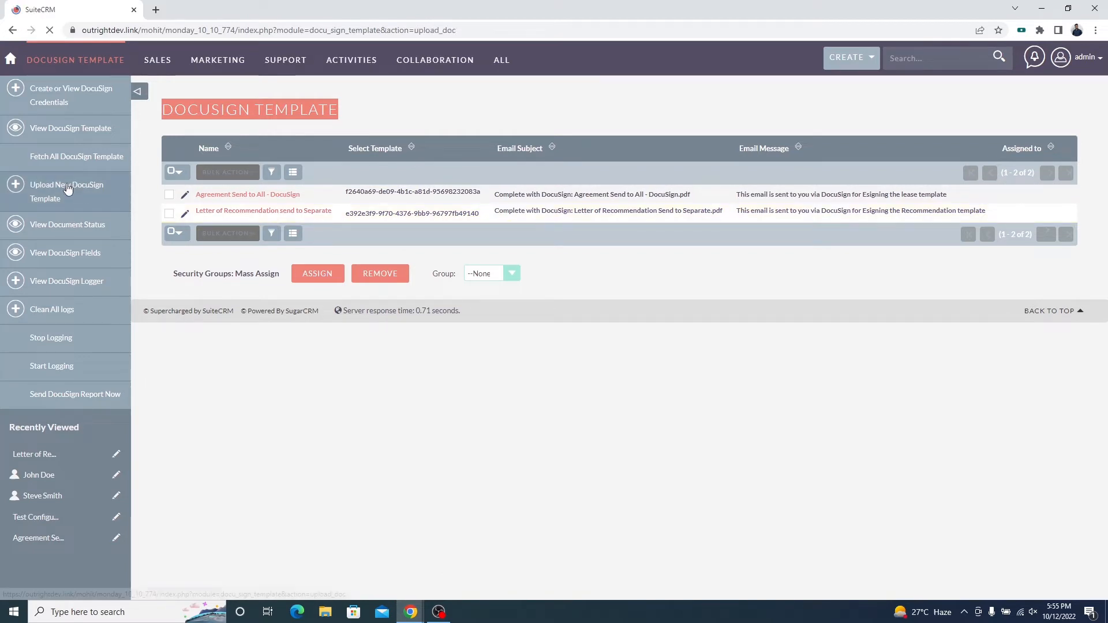
triple_click(616, 118)
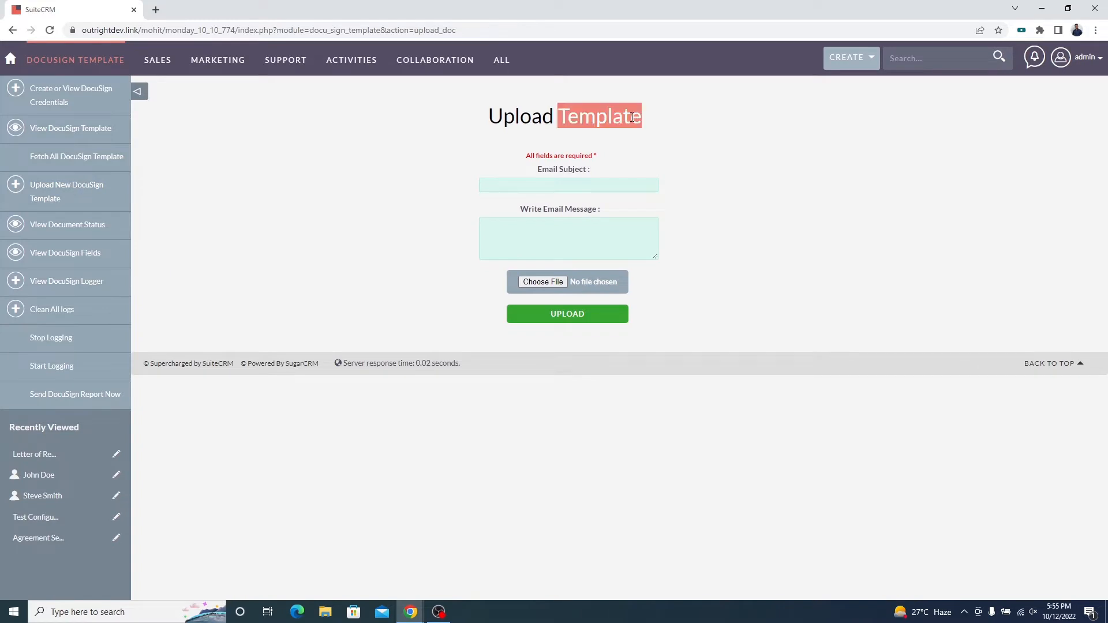
left_click(612, 186)
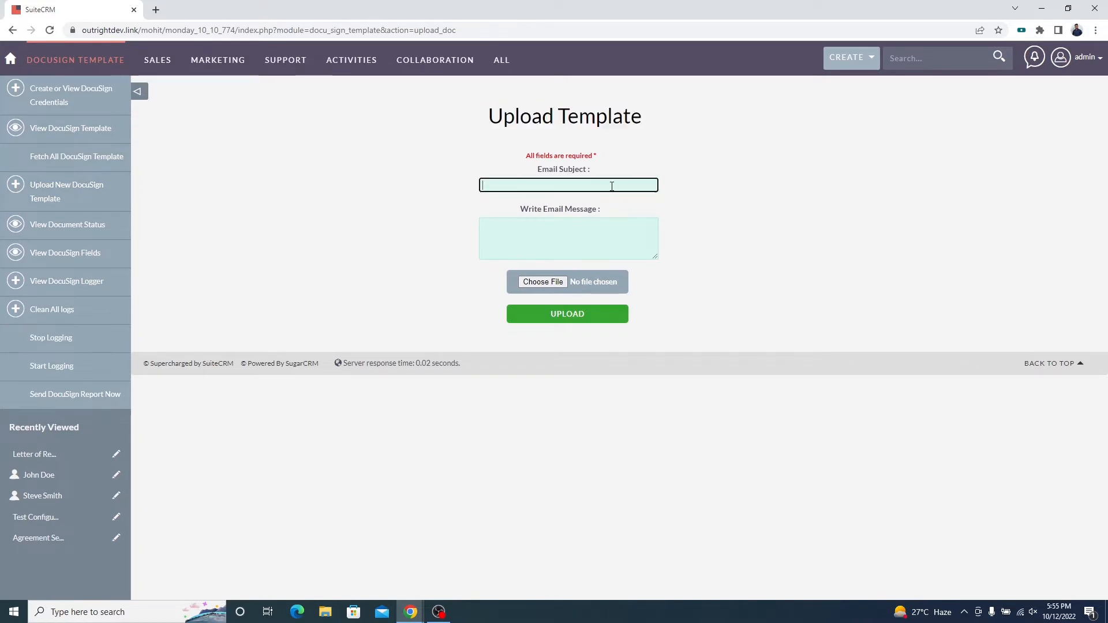
left_click(630, 222)
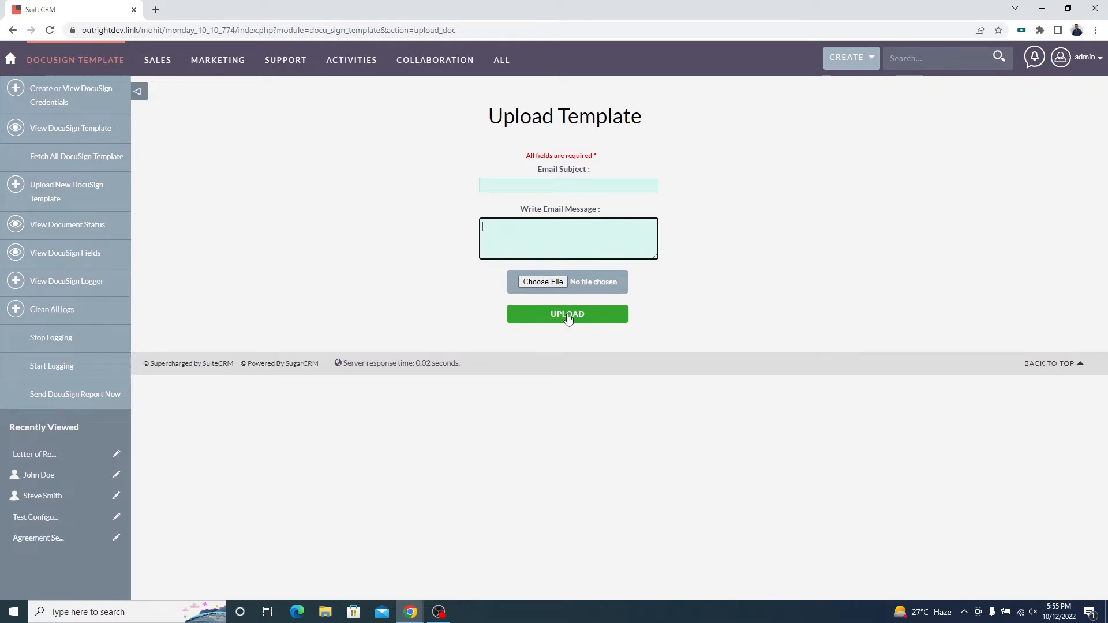
Return to the DocuSign template list and open the "Letter of Recommendation send to Separate" record.
left_click(81, 134)
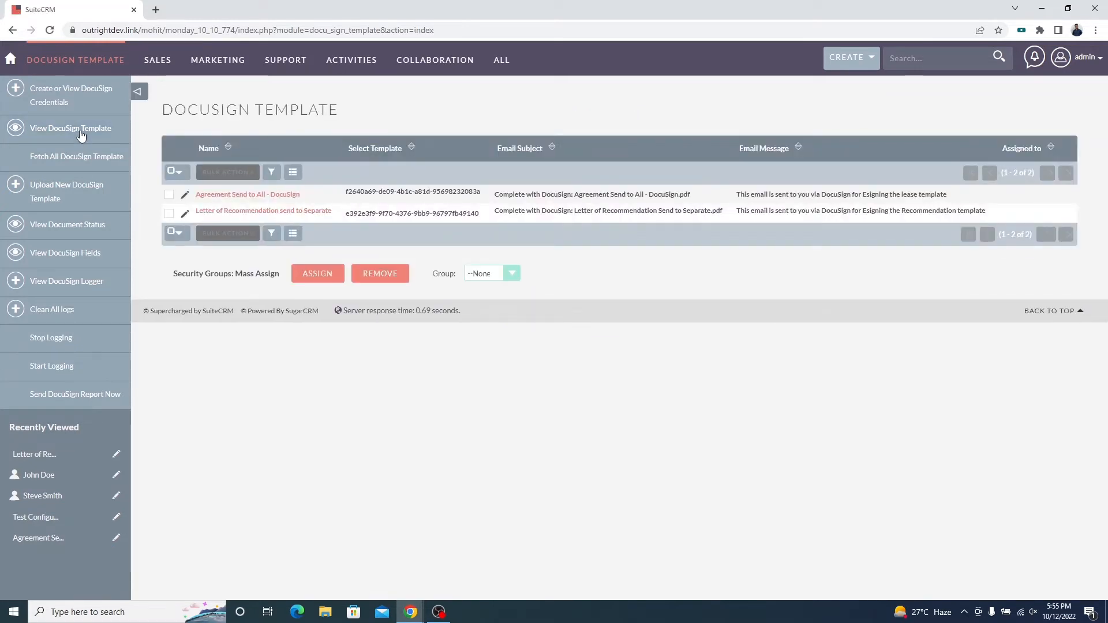
left_click_drag(339, 216, 196, 214)
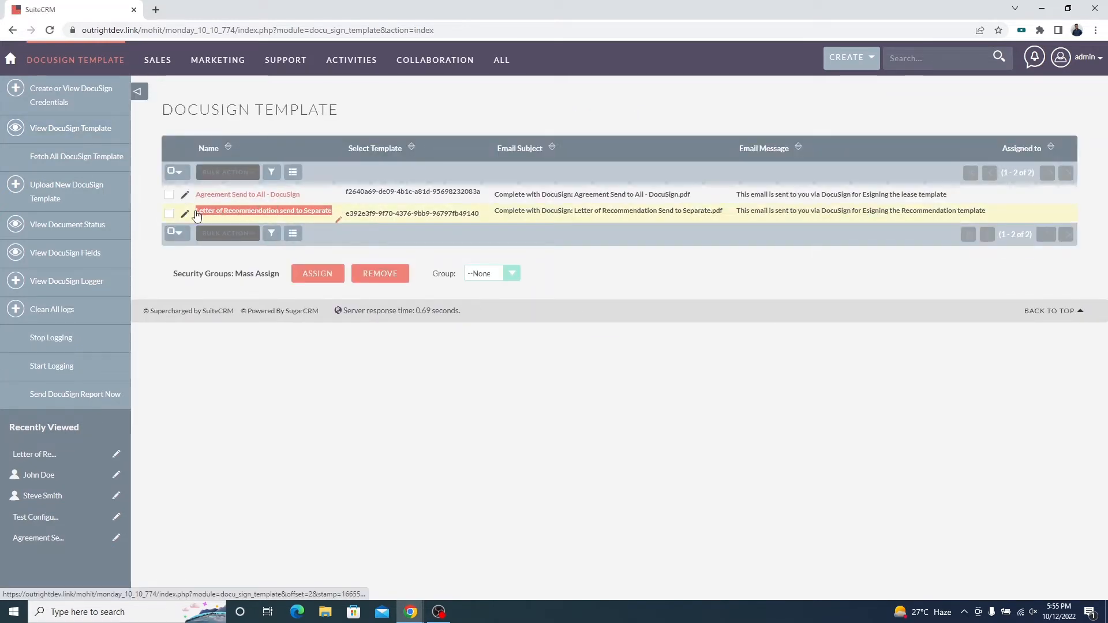
left_click(251, 216)
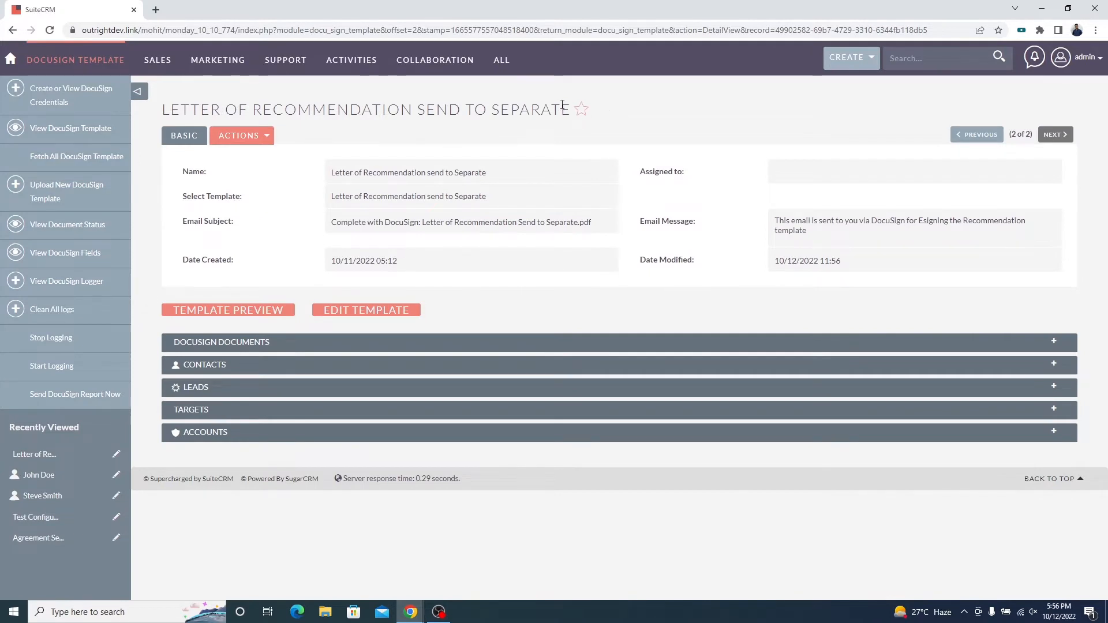
Examine the template record's title and its Name, Select Template, Email Subject and Email Message fields.
triple_click(567, 109)
triple_click(212, 172)
triple_click(242, 198)
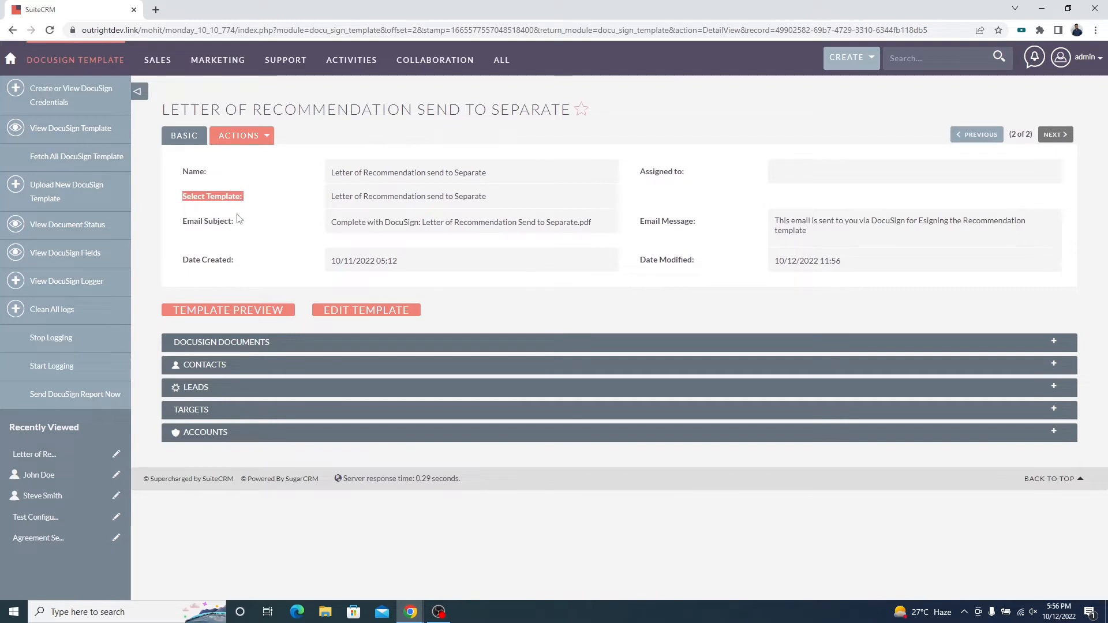
triple_click(233, 221)
triple_click(691, 220)
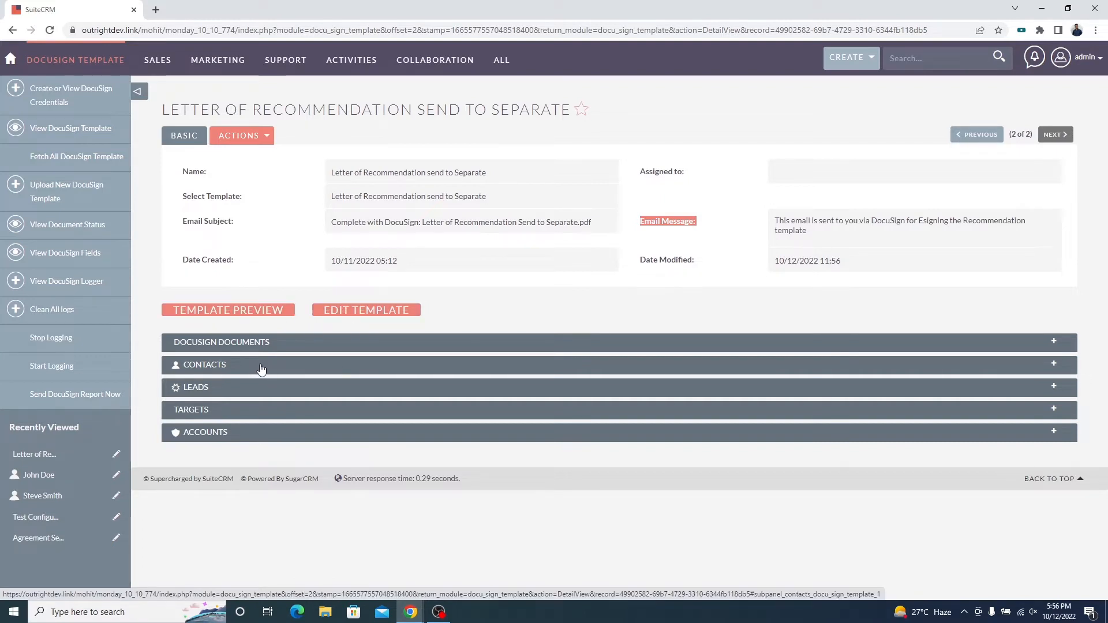
Link both existing contacts to the template record through its Contacts subpanel and reload the record page.
left_click(261, 369)
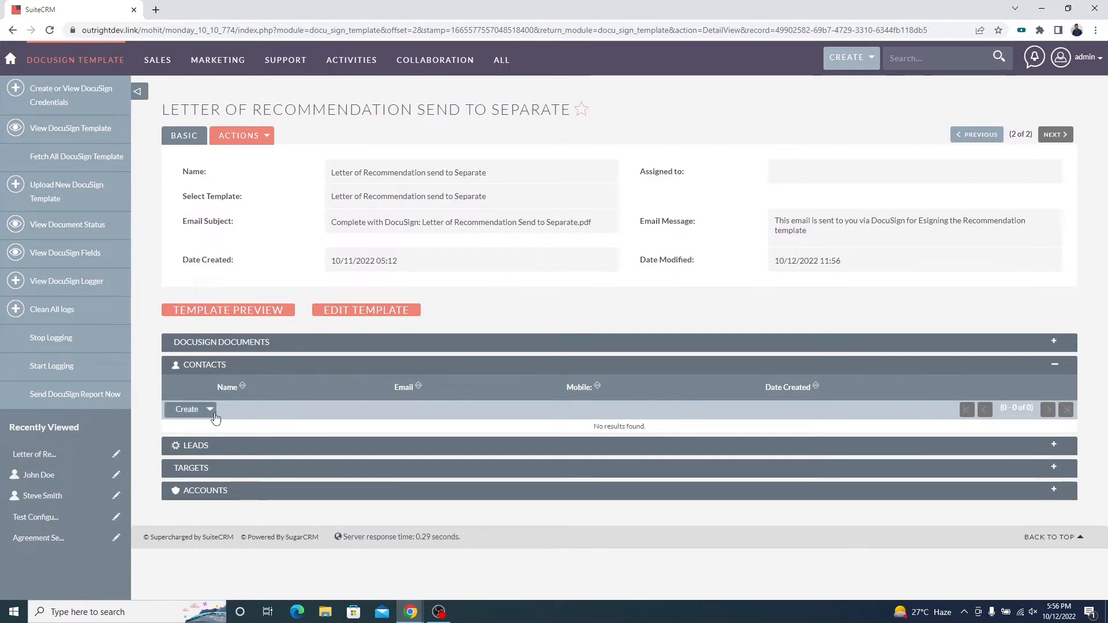
left_click(210, 410)
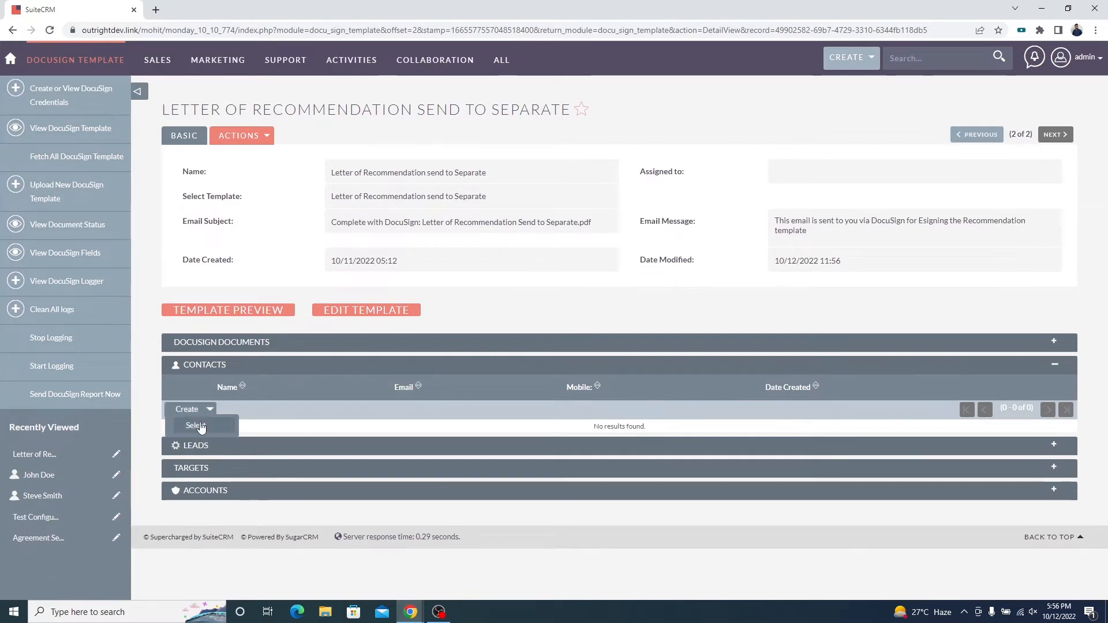
left_click(193, 427)
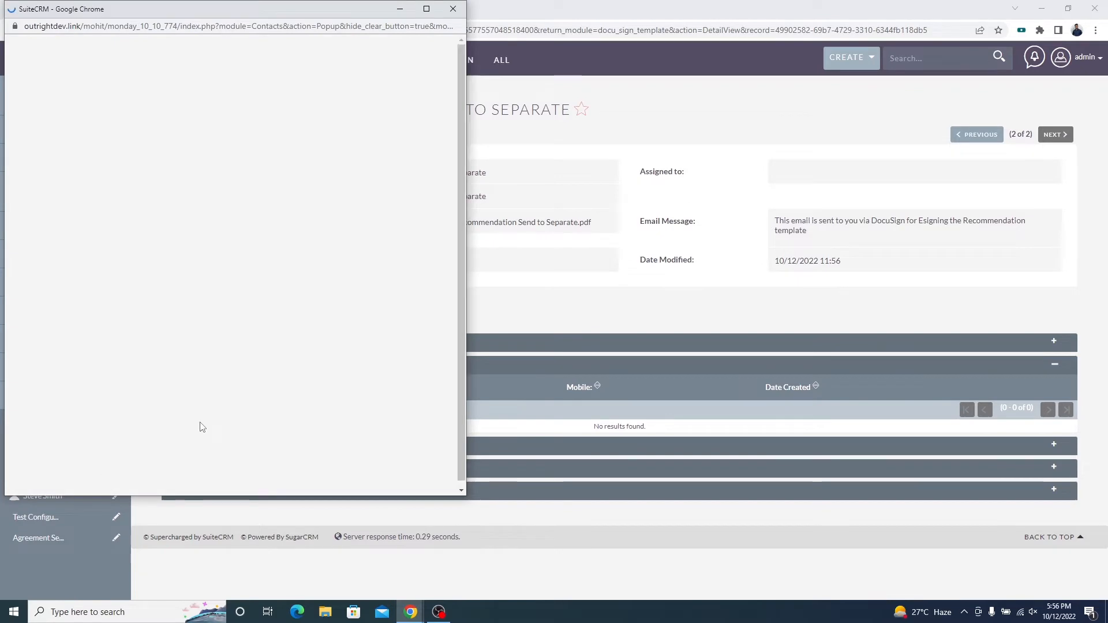
scroll(65, 428, "down", 1)
left_click(21, 411)
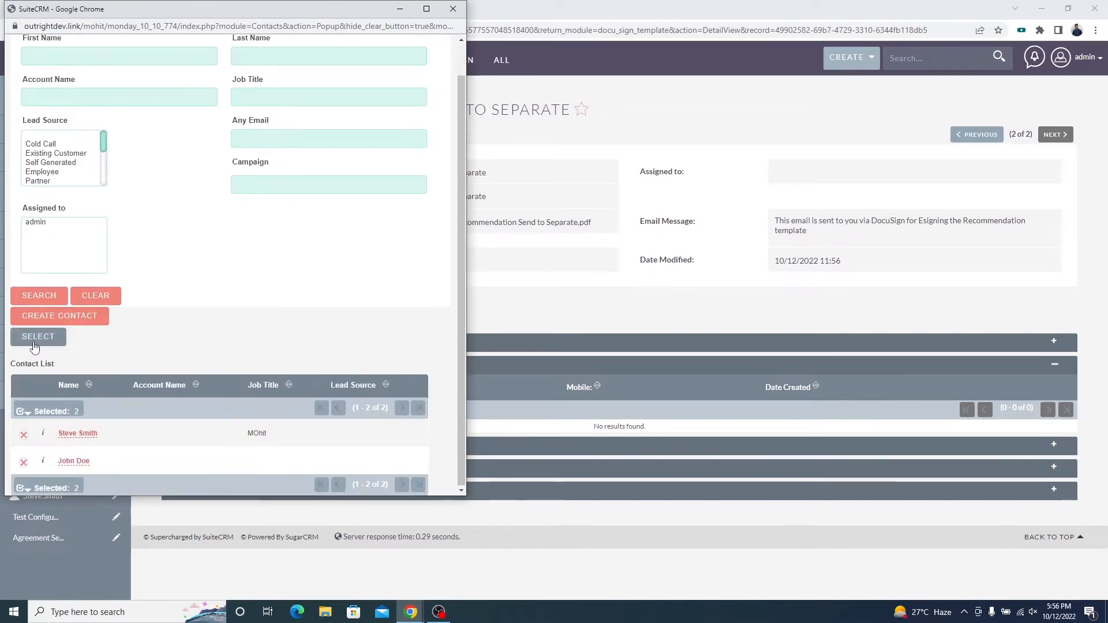
left_click(34, 344)
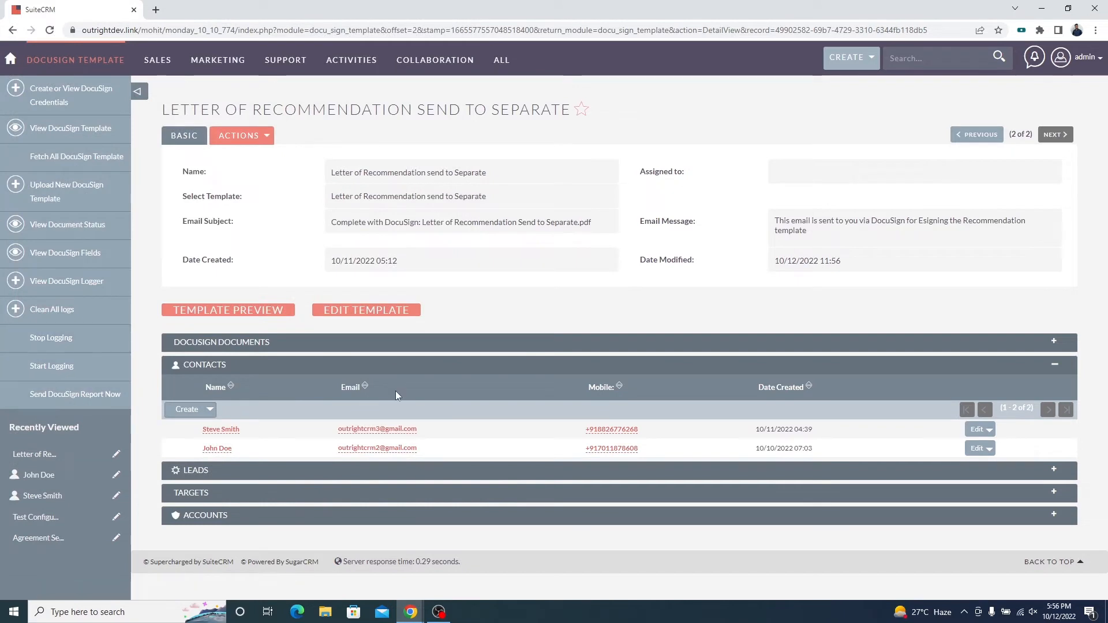
right_click(540, 310)
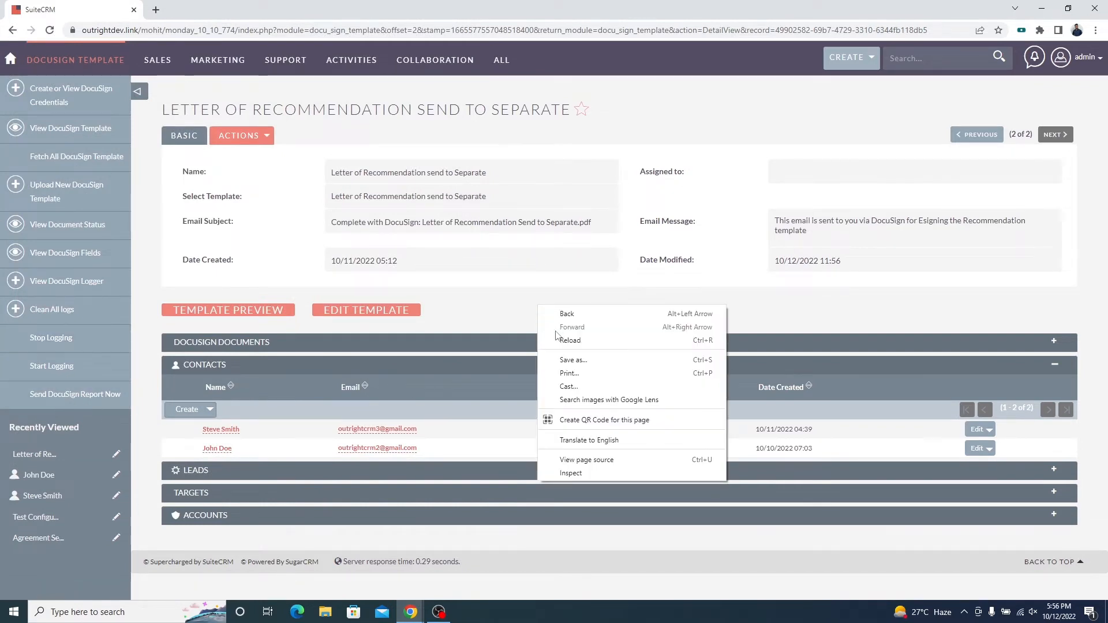
left_click(558, 342)
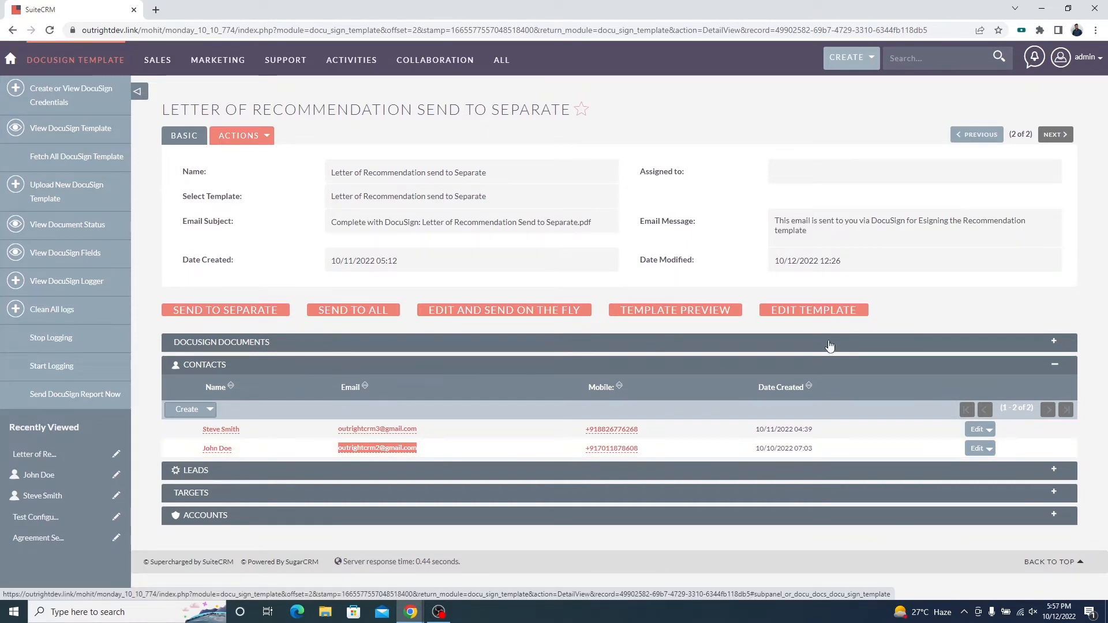
Open the template for editing in DocuSign and look through the Letter of Recommendation for blanks that need fields.
left_click(813, 311)
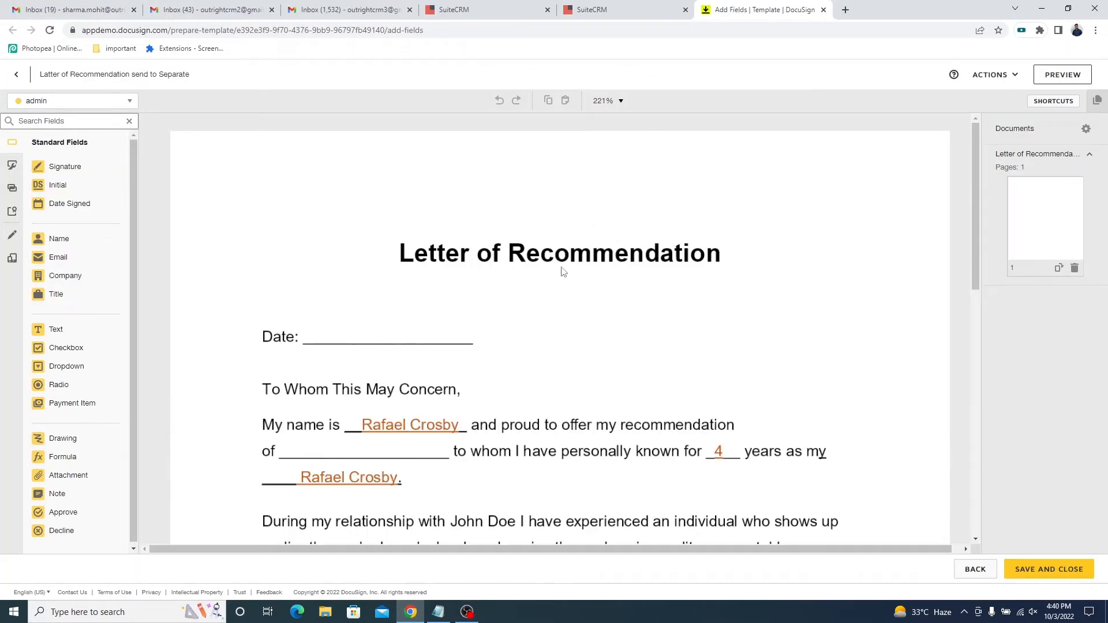
scroll(505, 287, "down", 4)
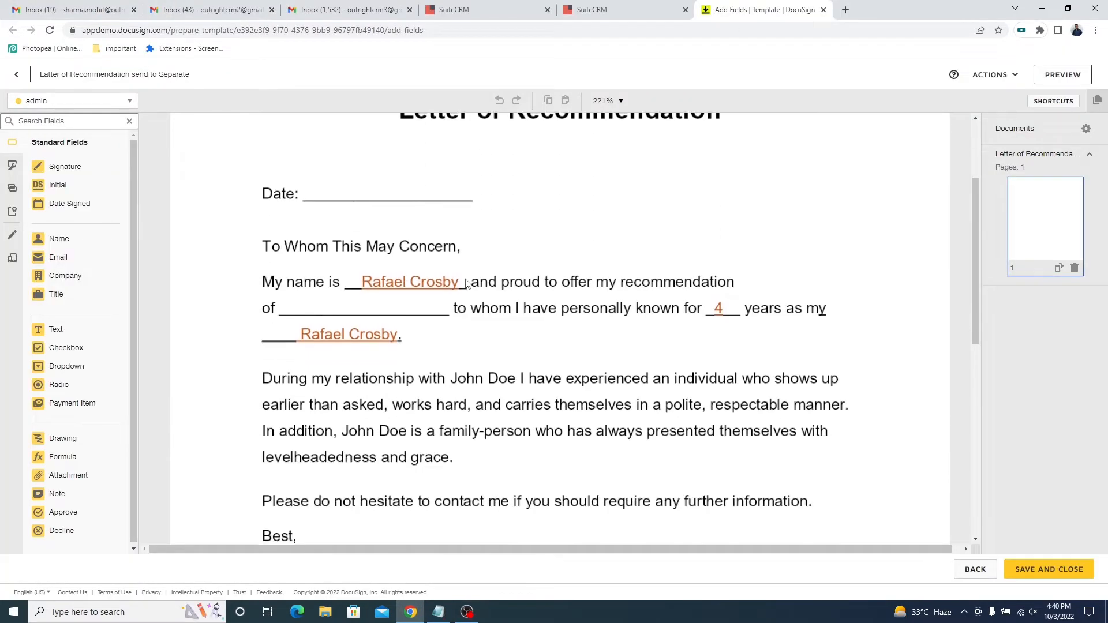
scroll(467, 283, "down", 3)
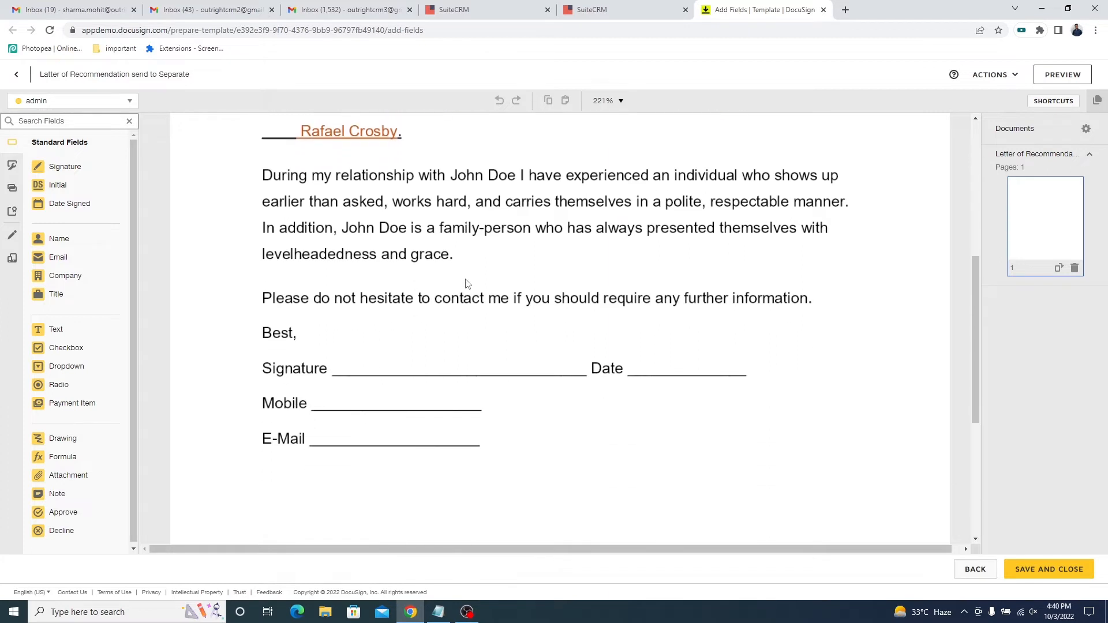
scroll(466, 283, "up", 5)
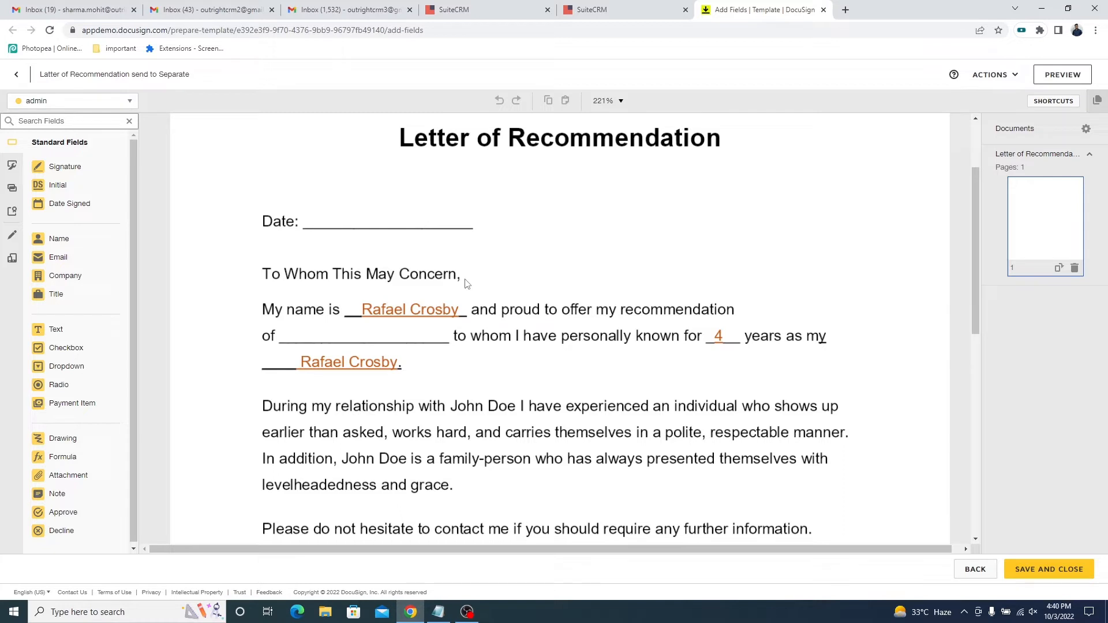
Place a Date Signed field on the Date line below the letter's title and set its font size to 11.
left_click_drag(87, 204, 367, 221)
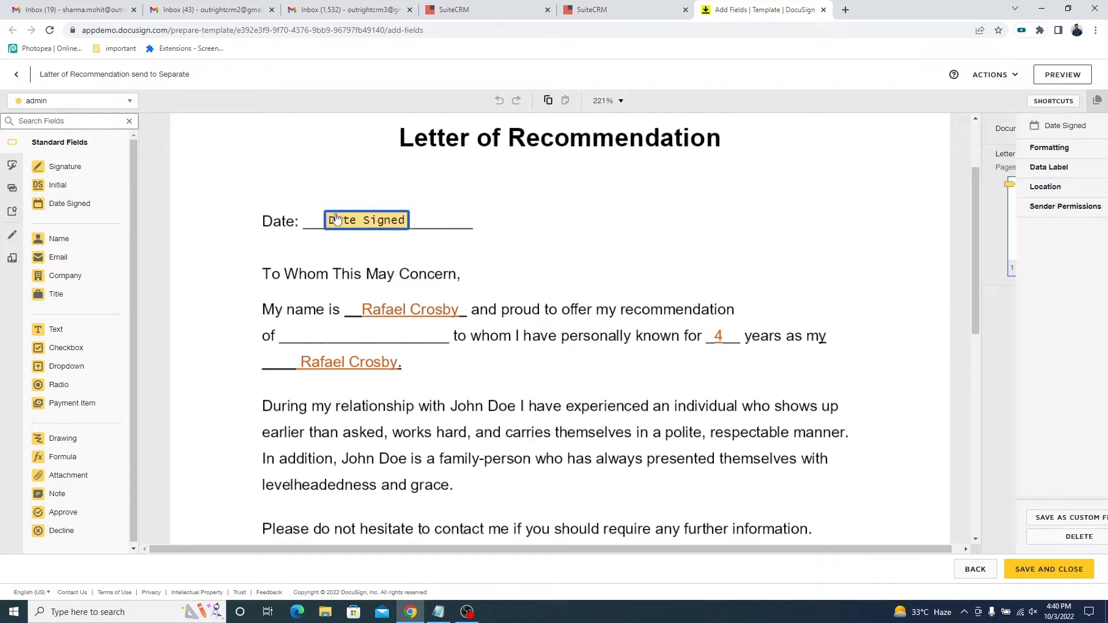
left_click(1023, 166)
left_click(1023, 147)
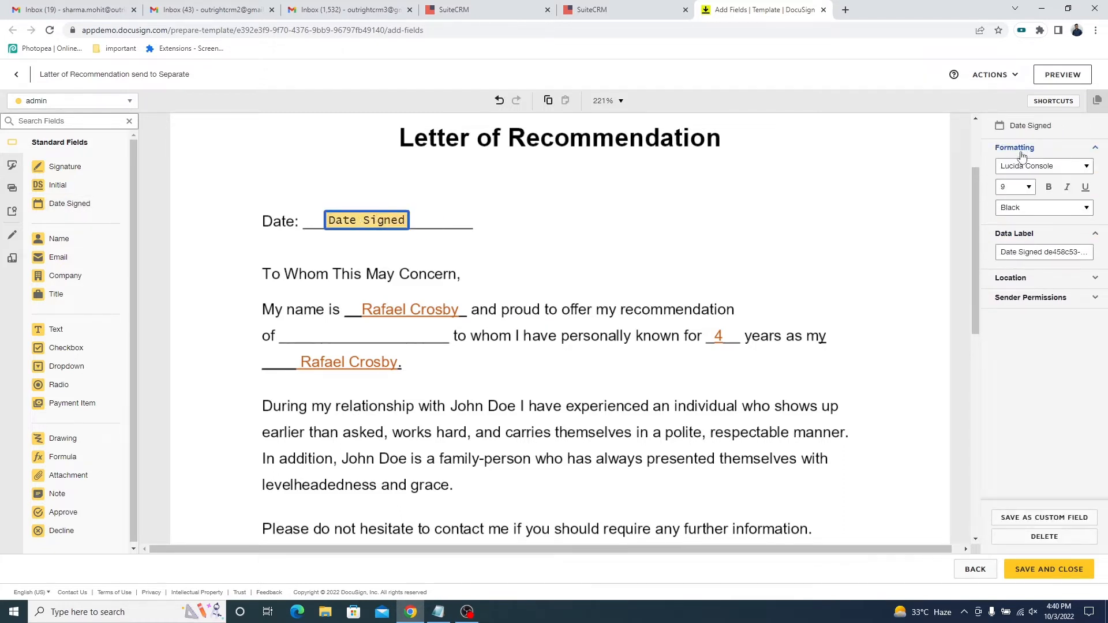
left_click(1030, 188)
left_click(1013, 238)
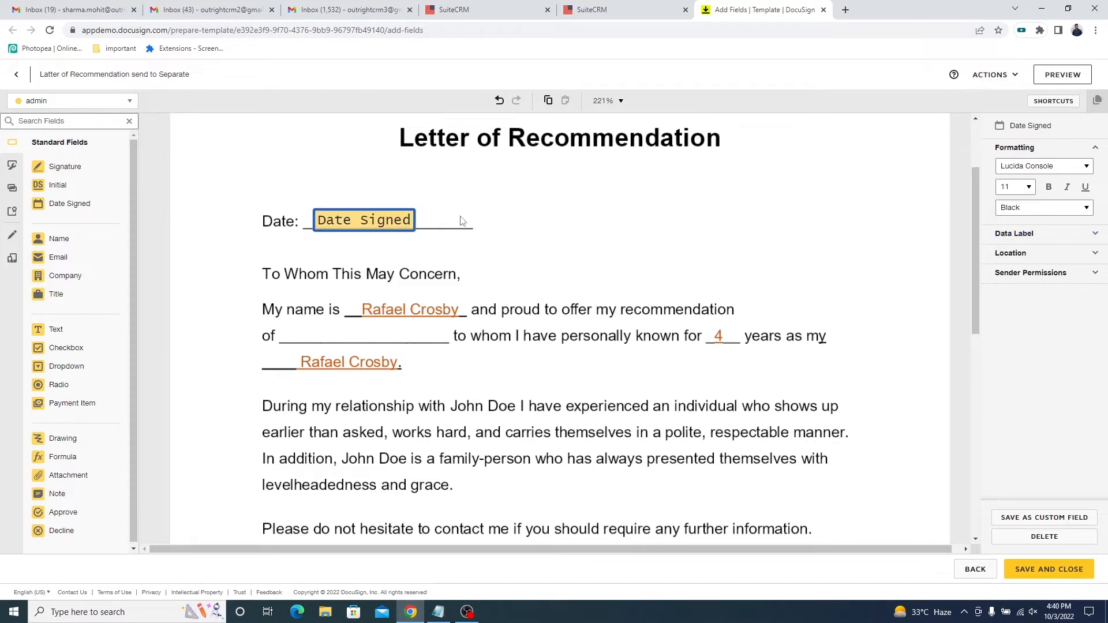
left_click(458, 218)
Place a Name field set to Full Name on the blank after "my recommendation of".
scroll(450, 248, "down", 1)
left_click_drag(58, 239, 299, 271)
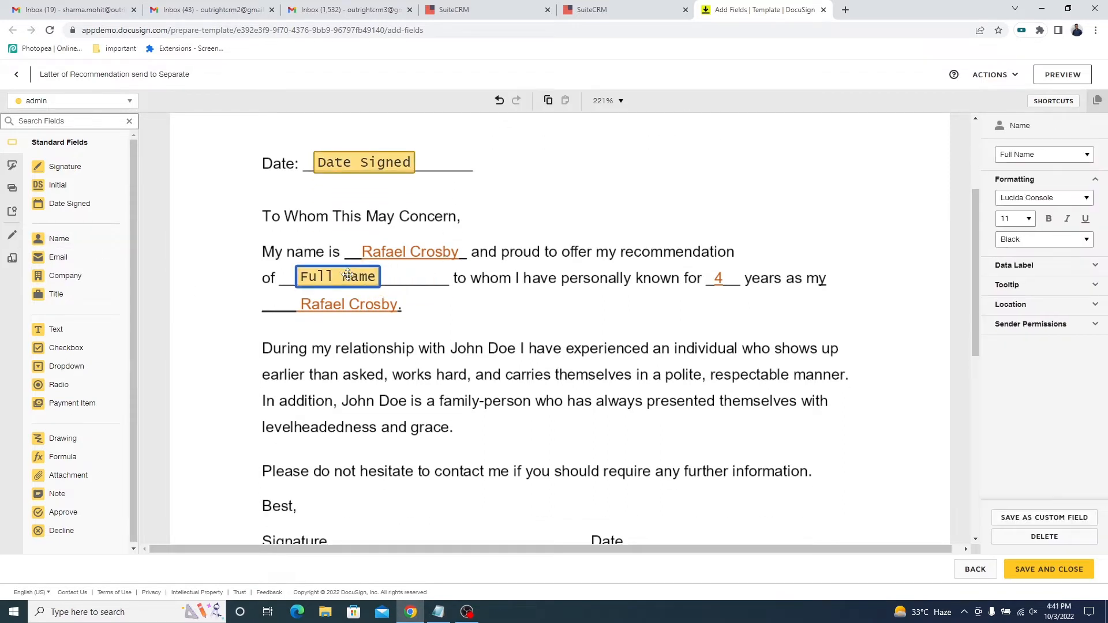
left_click(486, 321)
Place Signature, Date Signed and Email fields on their matching lines in the letter's closing block.
scroll(473, 322, "down", 4)
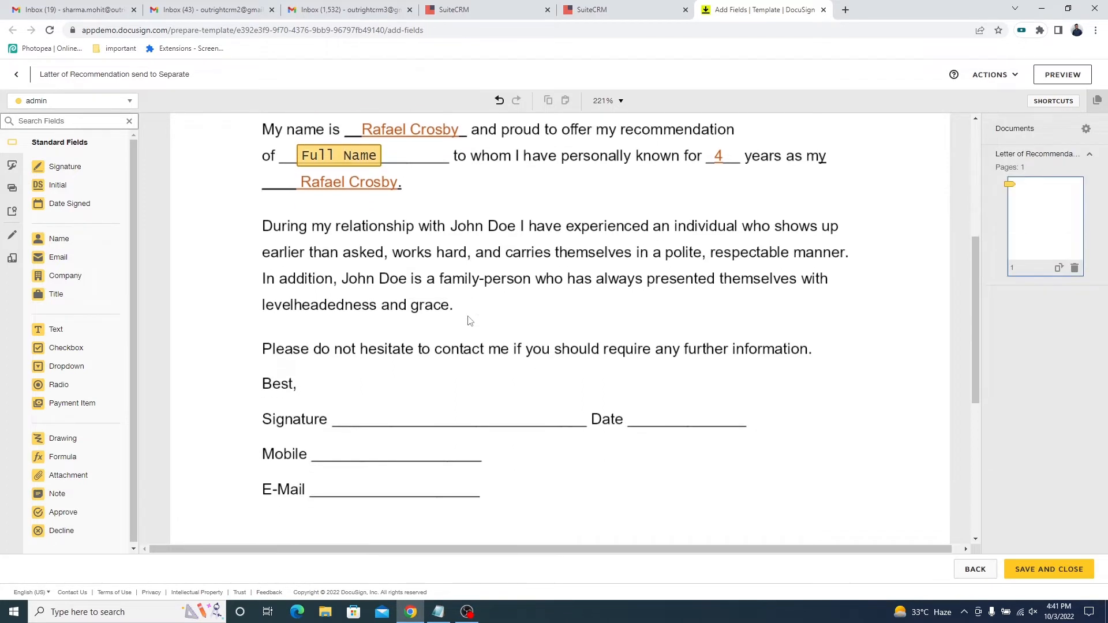
mouse_move(58, 166)
left_mouse_down()
mouse_move(218, 297)
mouse_move(389, 292)
left_mouse_up()
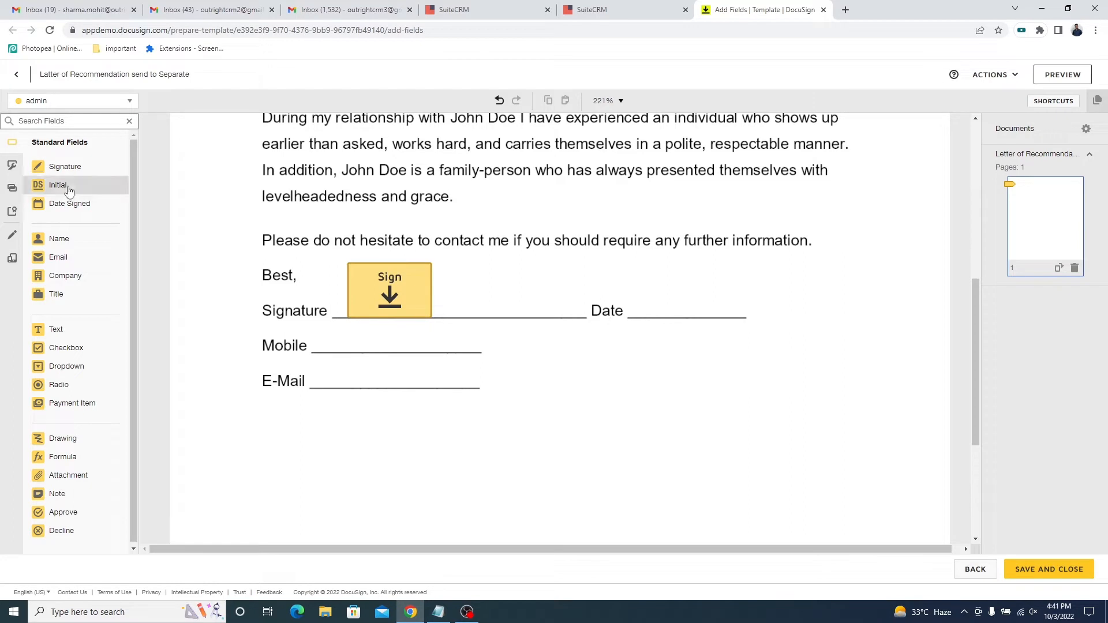
left_click_drag(69, 203, 685, 309)
left_click(276, 388)
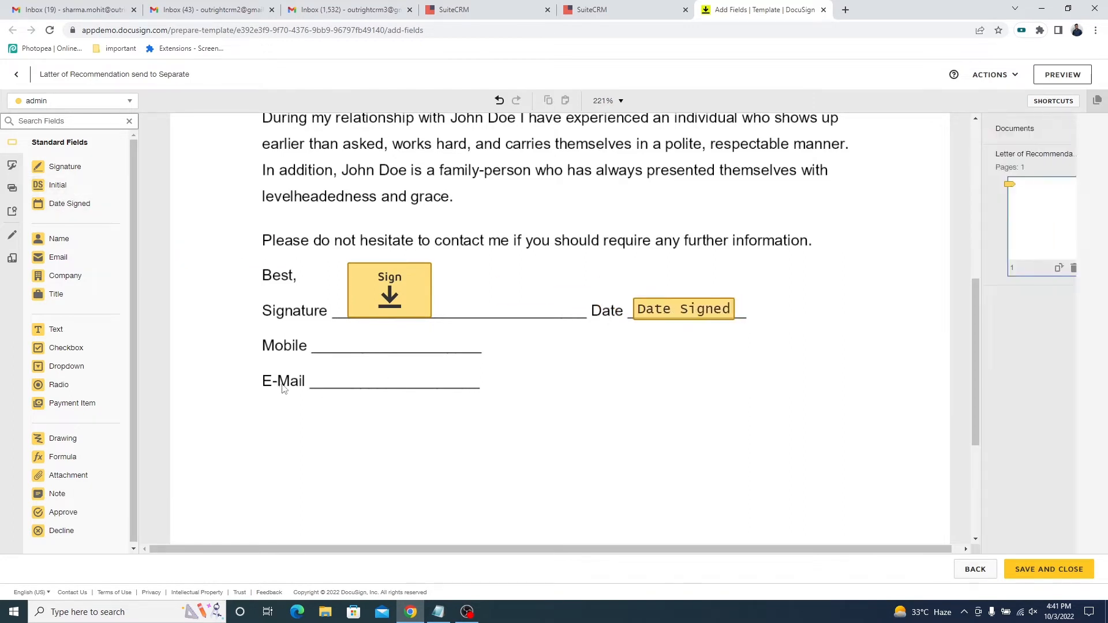
left_click_drag(60, 257, 324, 377)
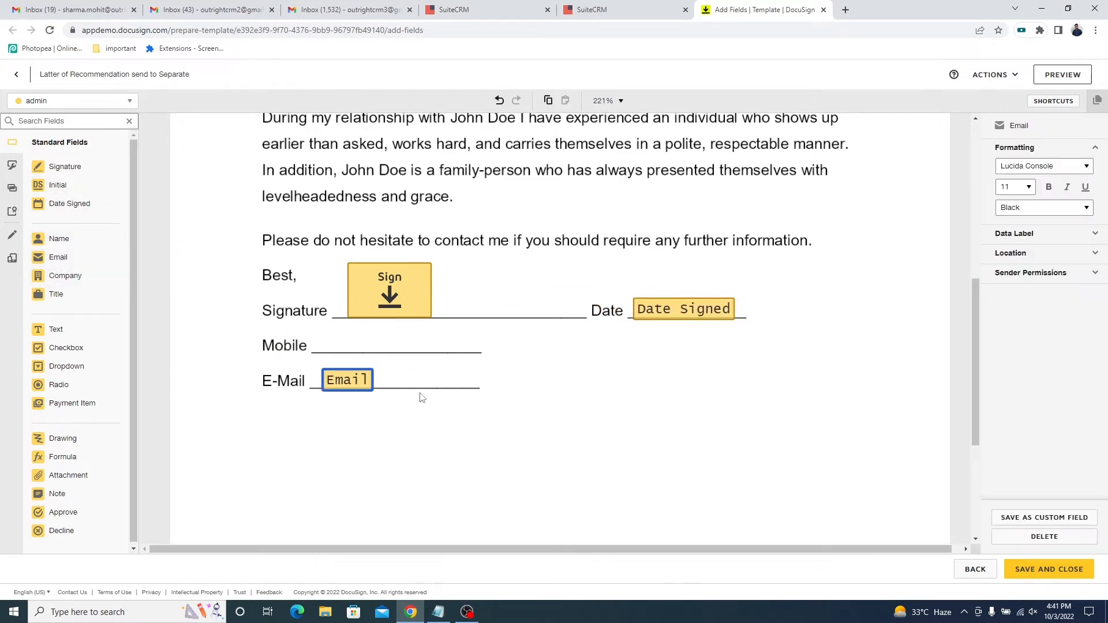
Create and save a custom field of type Text named "Mobile".
scroll(294, 343, "up", 1)
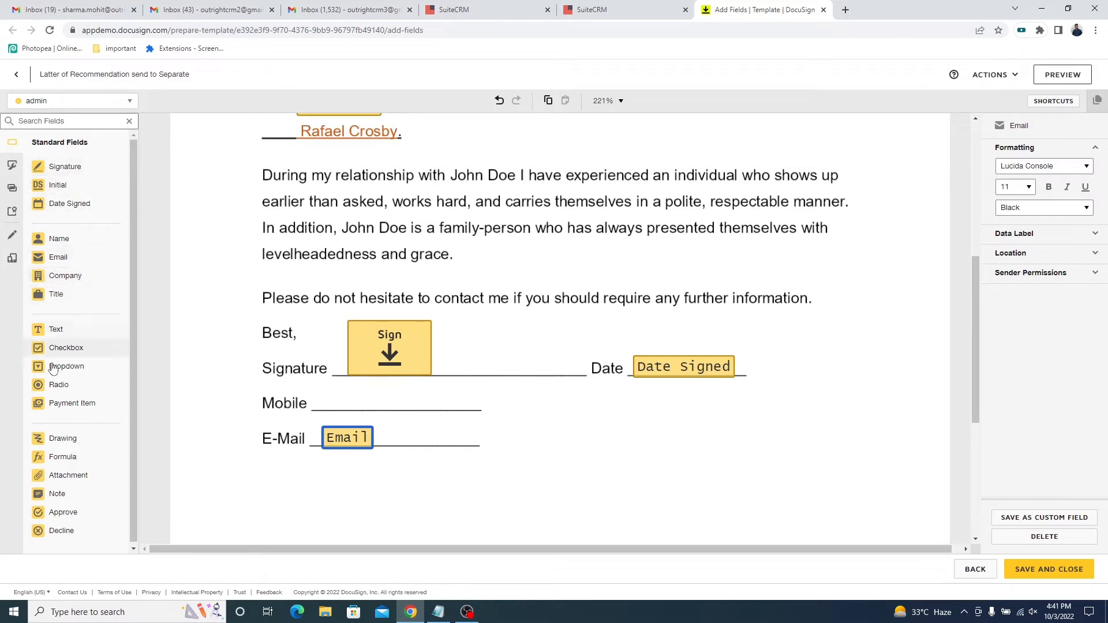
left_click(12, 167)
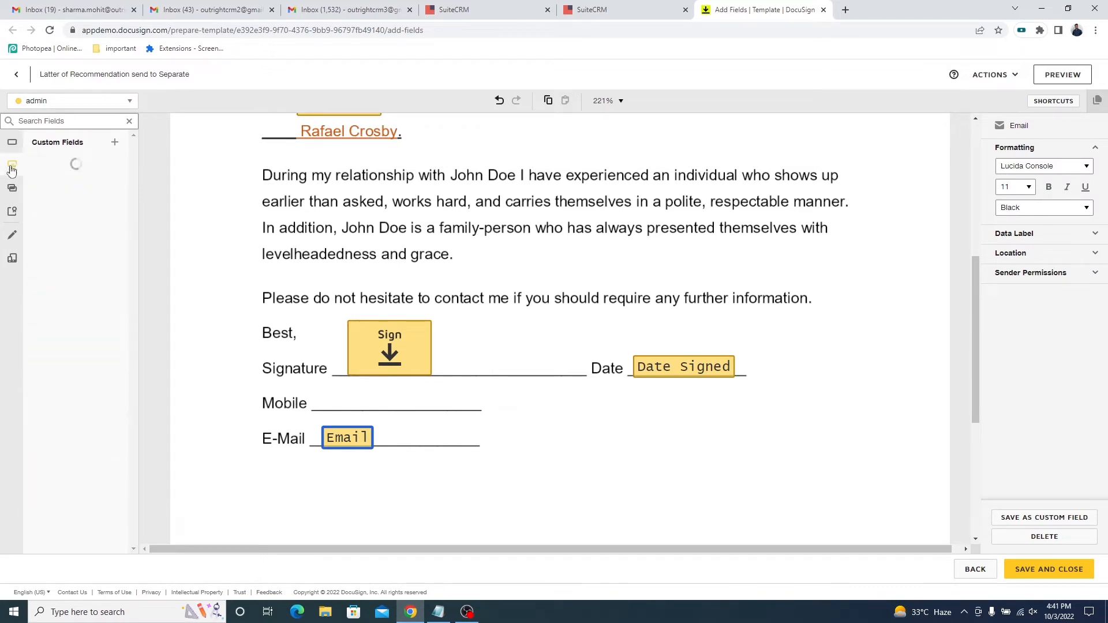
left_click(116, 145)
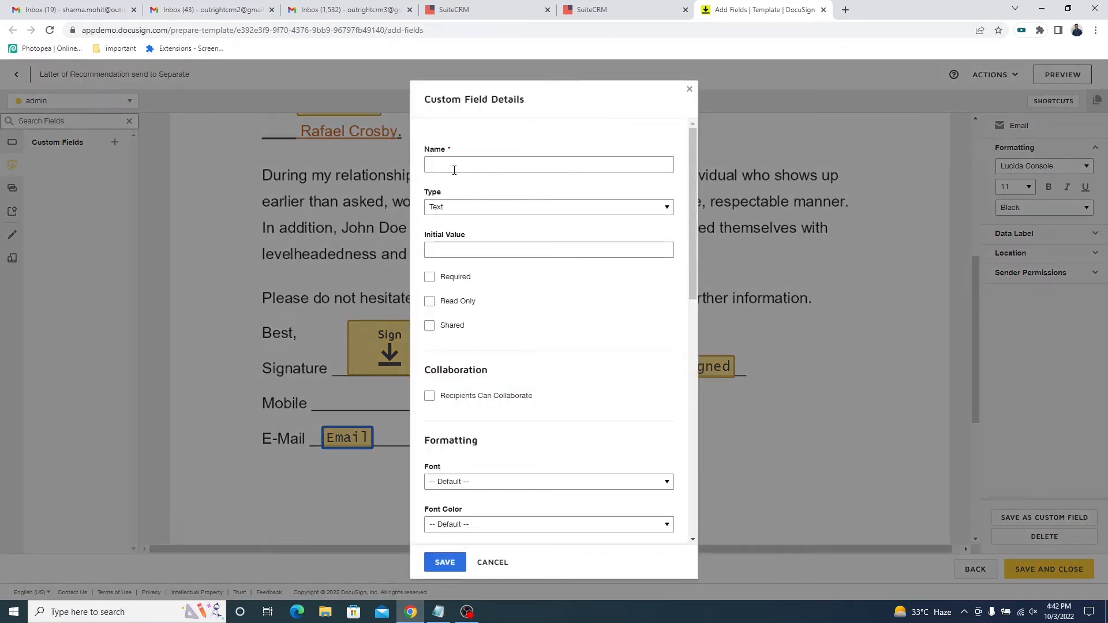
left_click(463, 165)
type("Mobile")
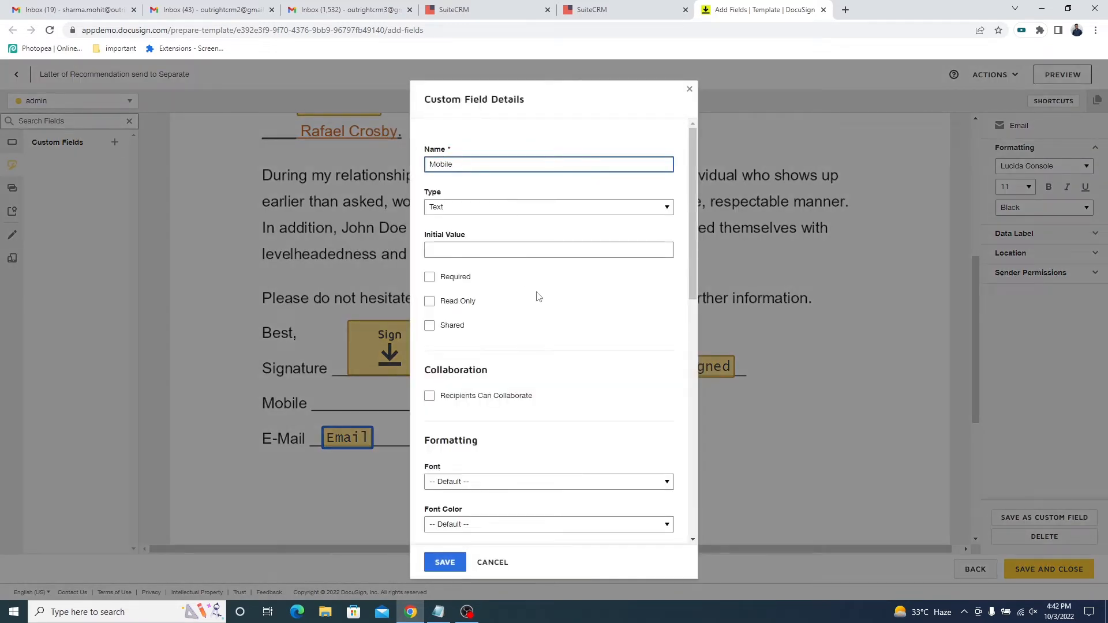
scroll(538, 297, "down", 10)
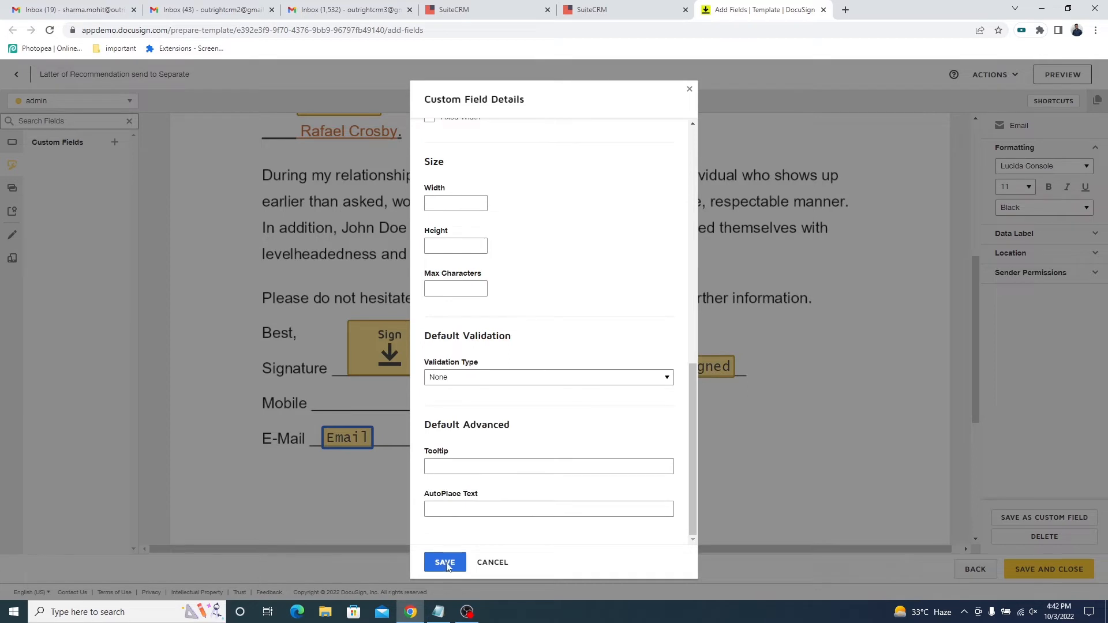
left_click(445, 563)
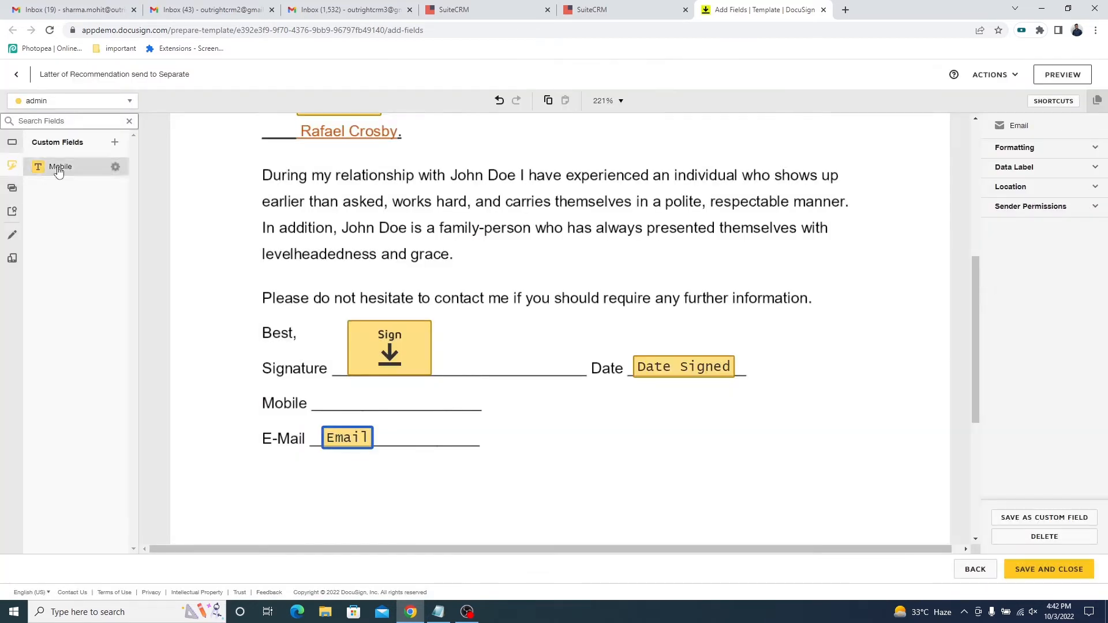
Place the custom Mobile field on the letter's Mobile line and check its data label.
left_click_drag(46, 168, 341, 403)
left_click(1056, 310)
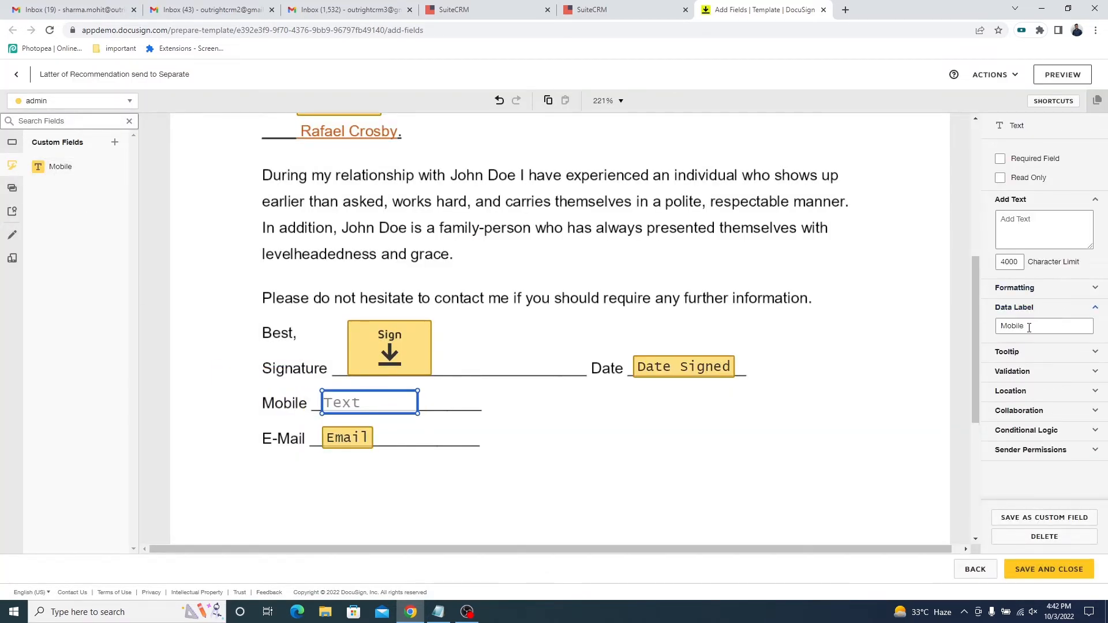
left_click_drag(1026, 326, 994, 329)
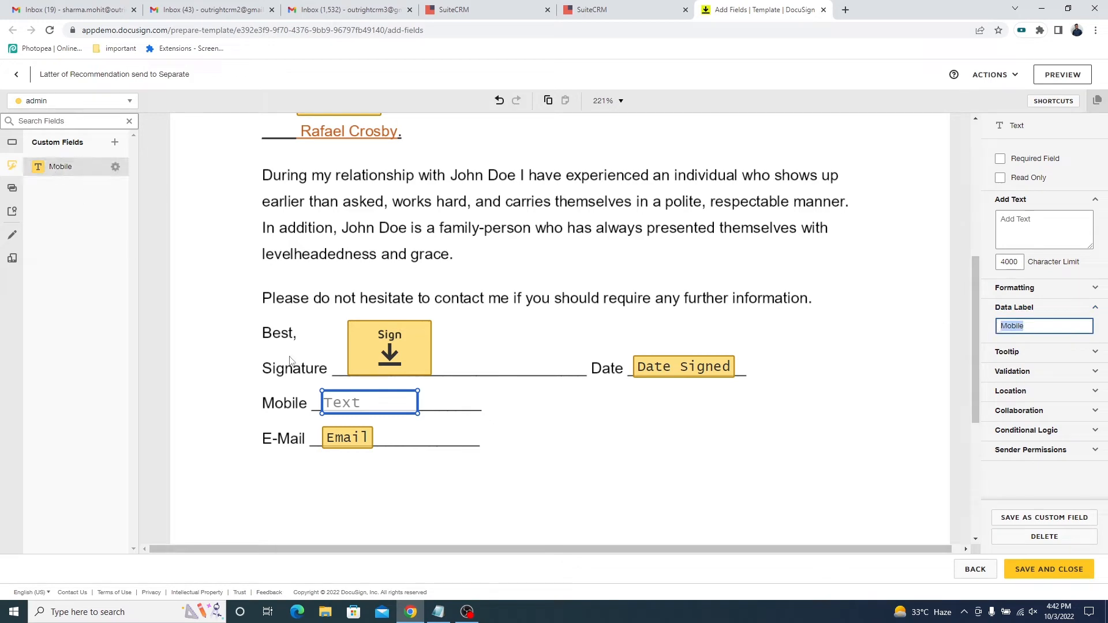
left_click(519, 410)
Review all placed fields in the letter, save and close the template, and check the status message in SuiteCRM.
scroll(516, 439, "down", 2)
scroll(516, 439, "up", 6)
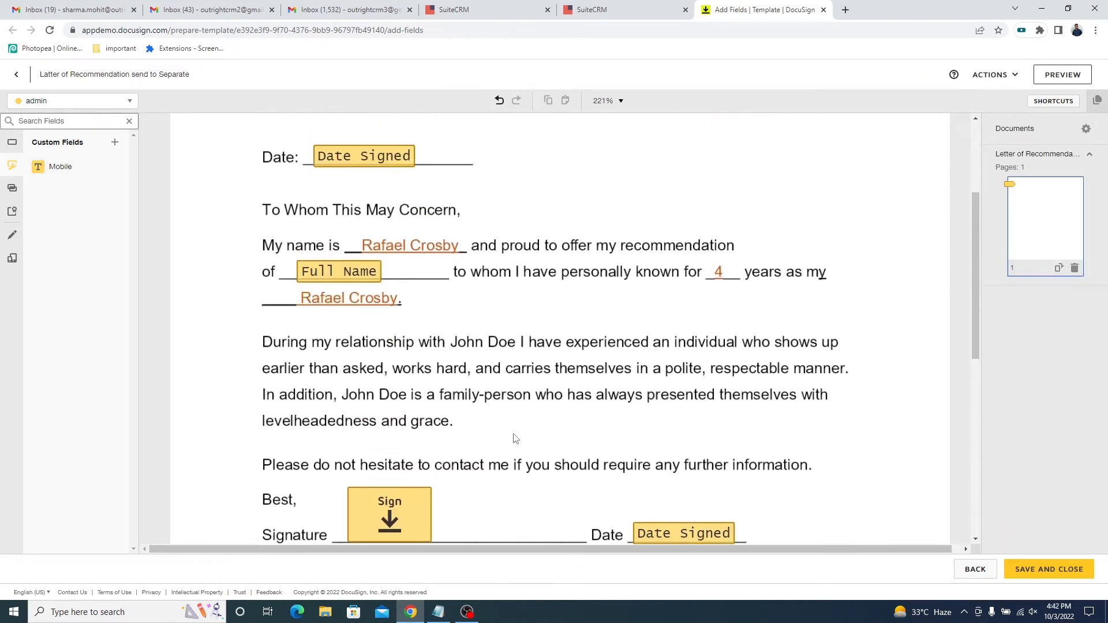
scroll(516, 439, "down", 2)
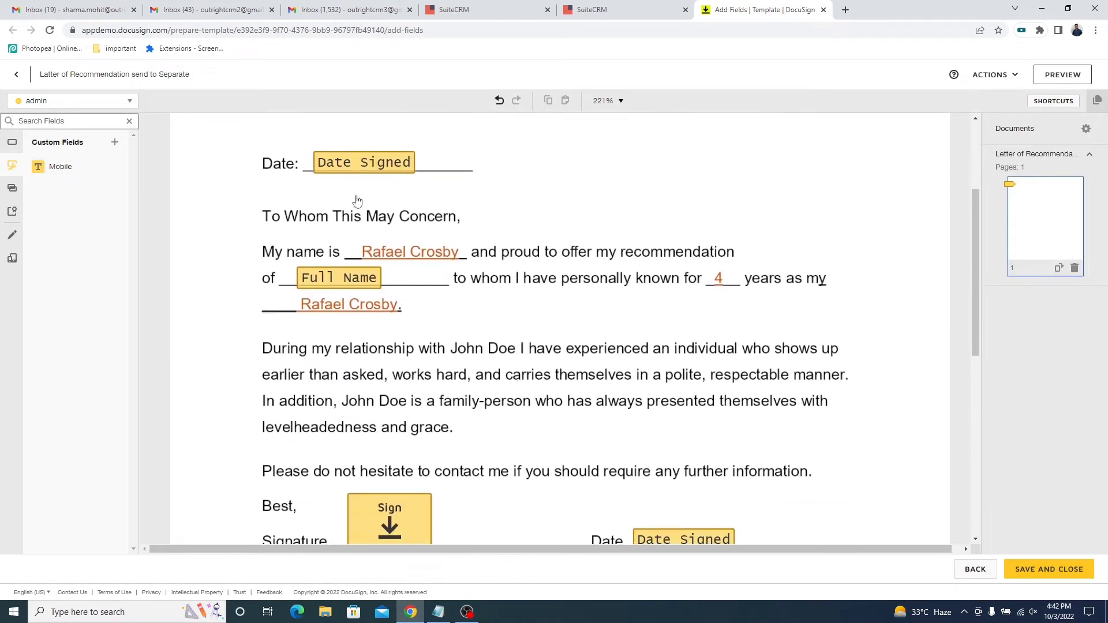
scroll(335, 294, "down", 3)
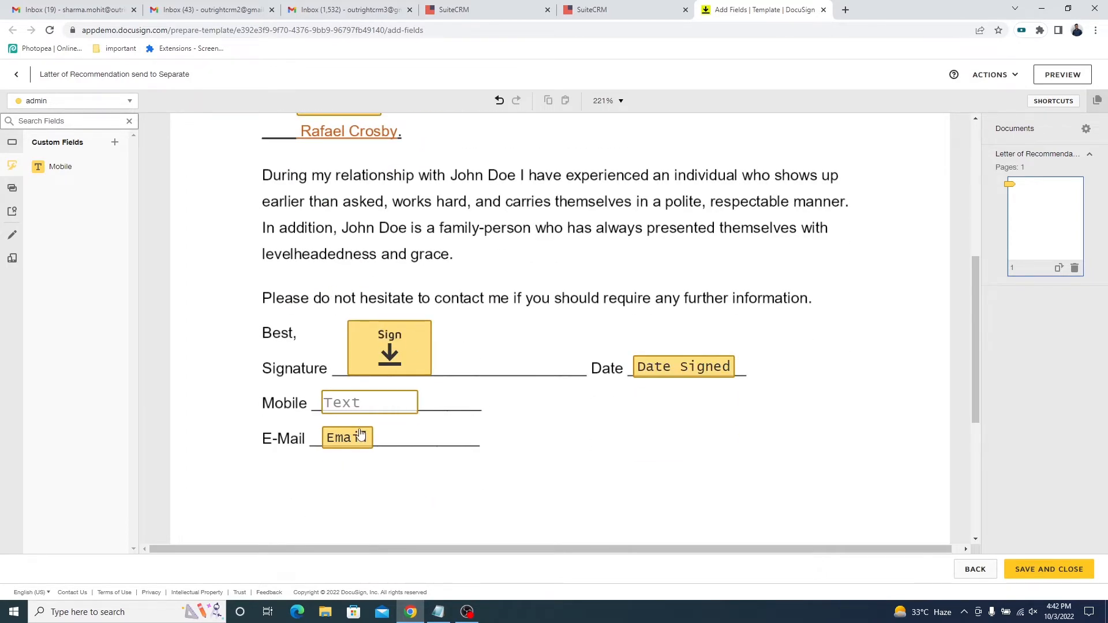
scroll(441, 439, "up", 2)
scroll(620, 376, "down", 2)
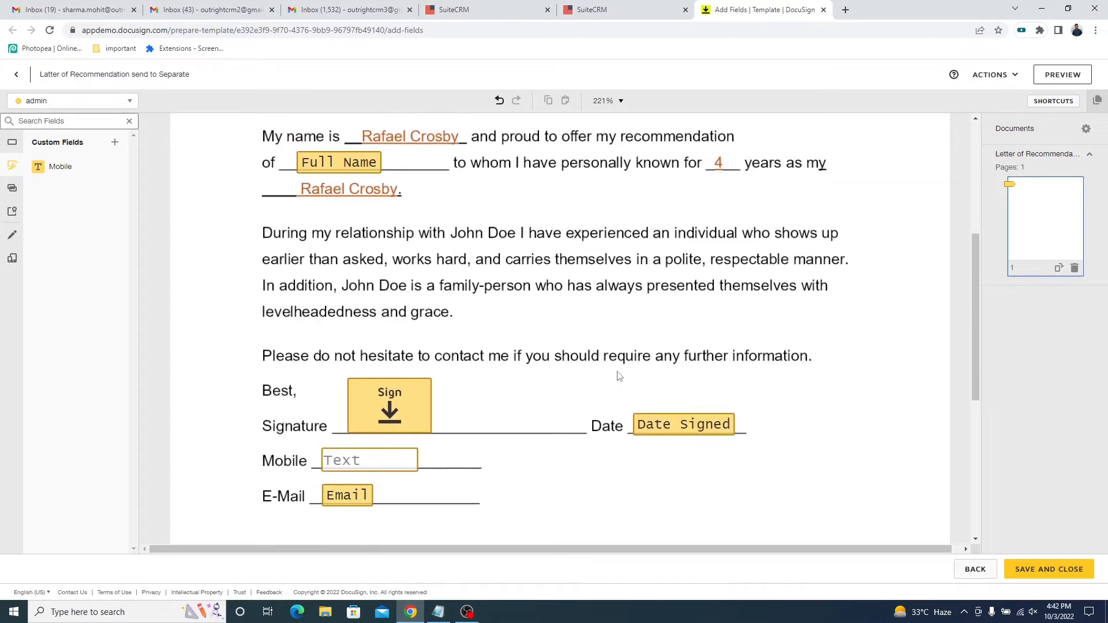
left_click(1047, 572)
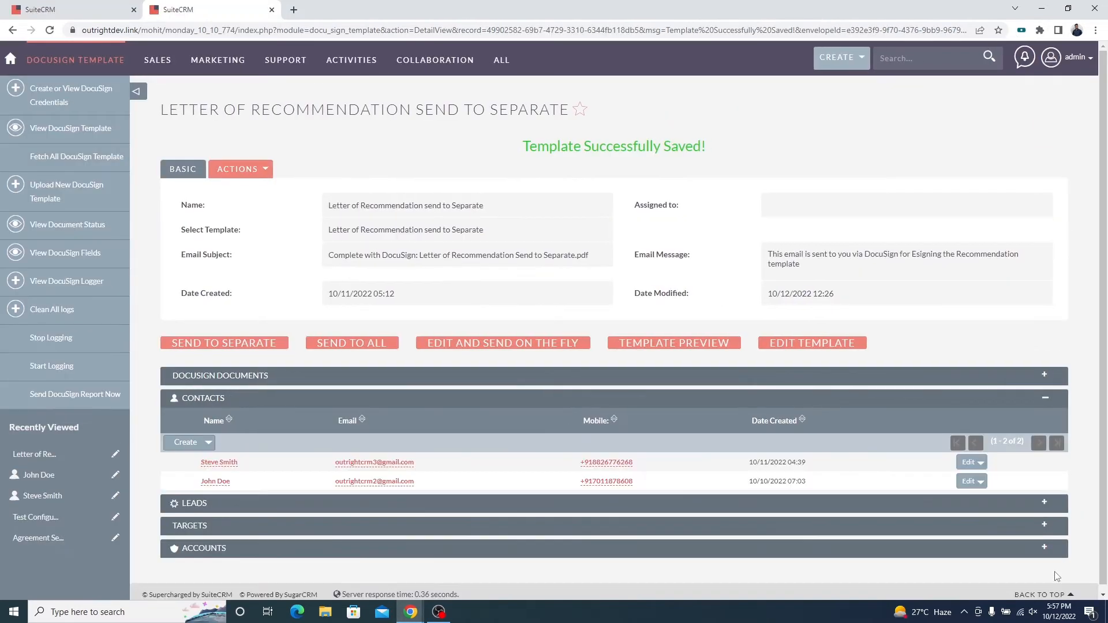
triple_click(700, 150)
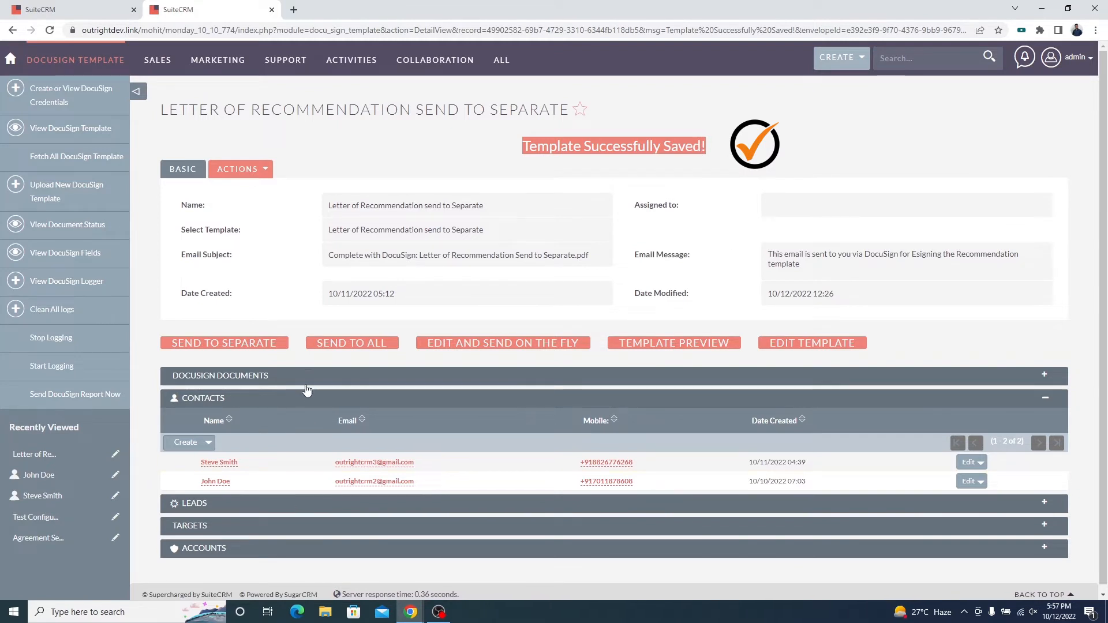
Check the template's DocuSign Documents list, send the template separately to each linked contact and accept the send confirmation.
left_click(321, 378)
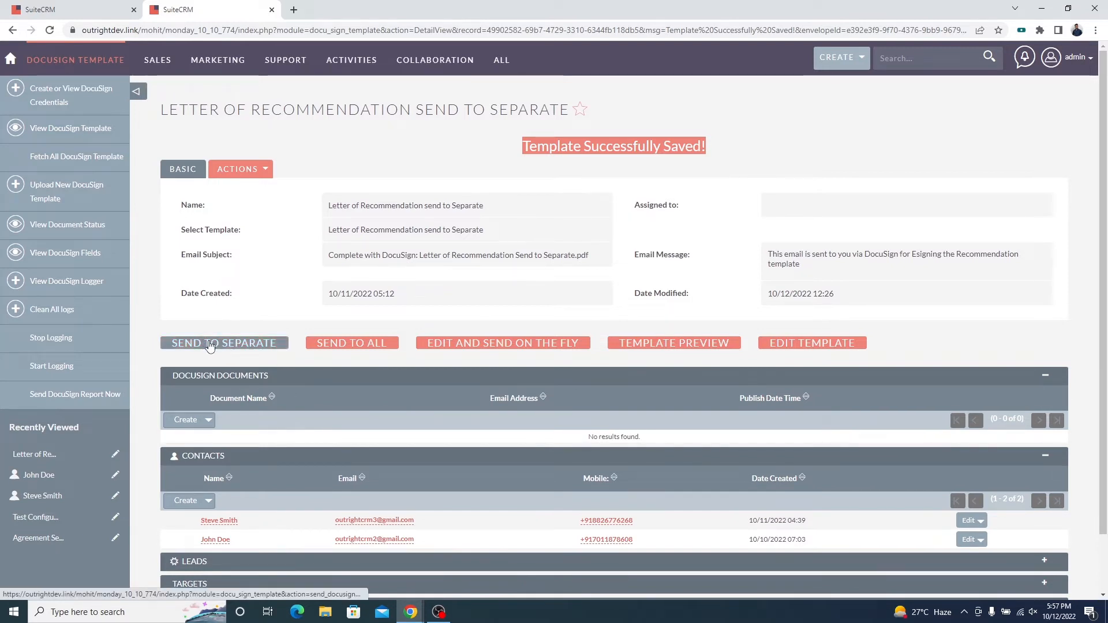
left_click(236, 377)
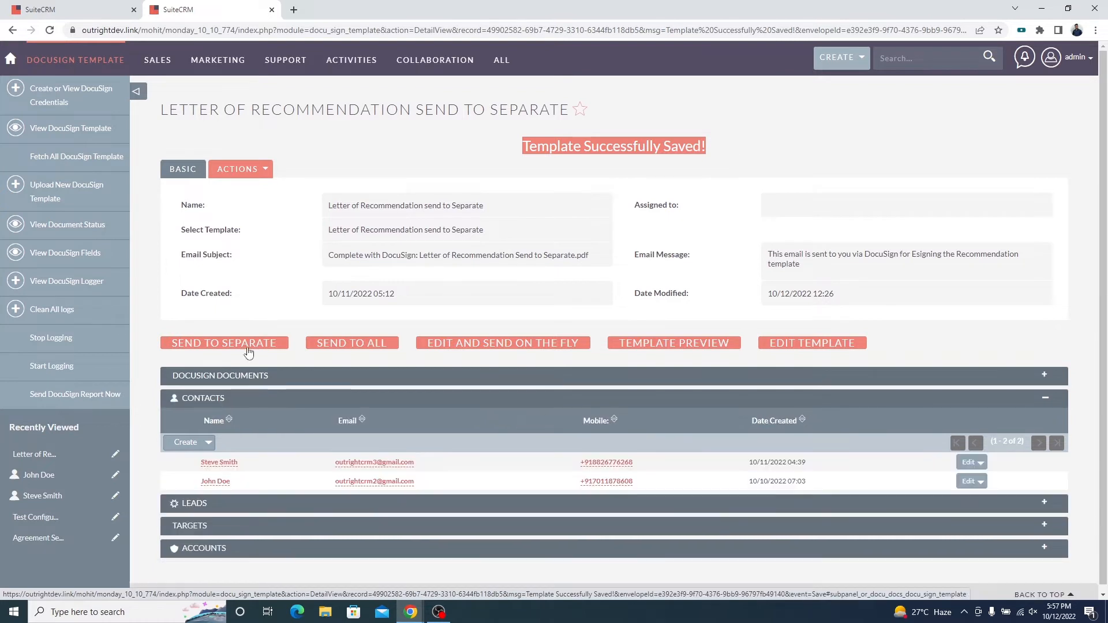
left_click(243, 348)
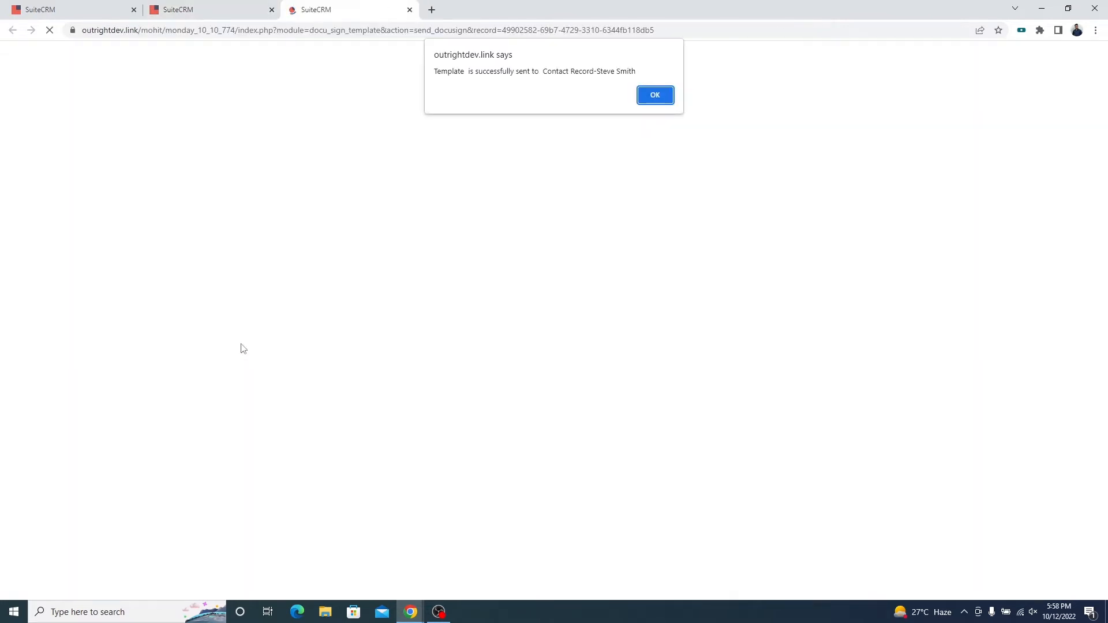
triple_click(623, 73)
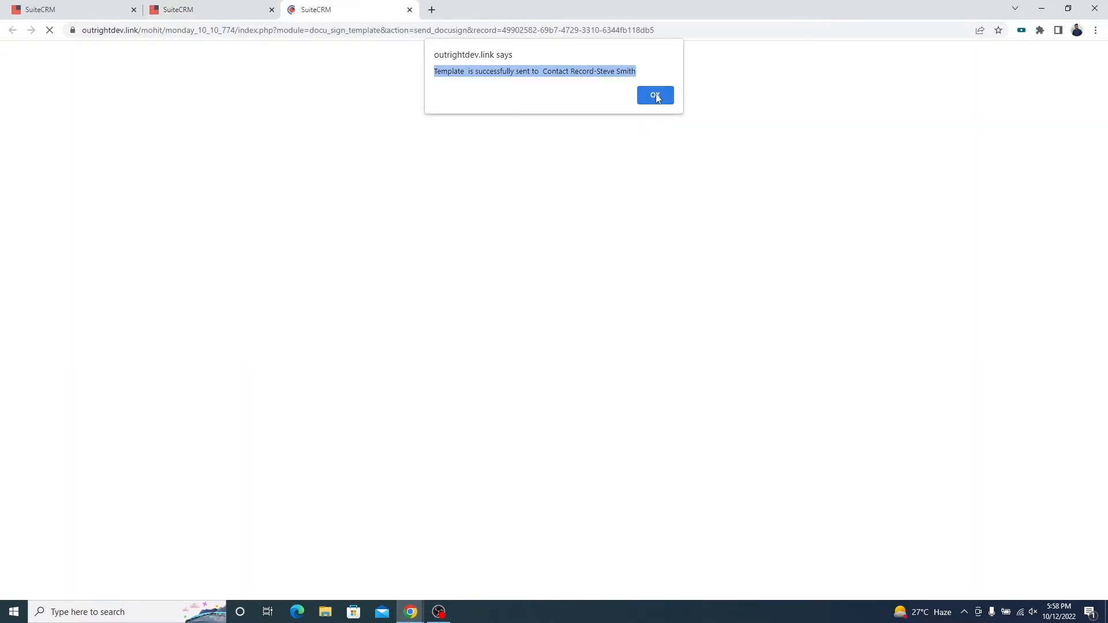
left_click(656, 96)
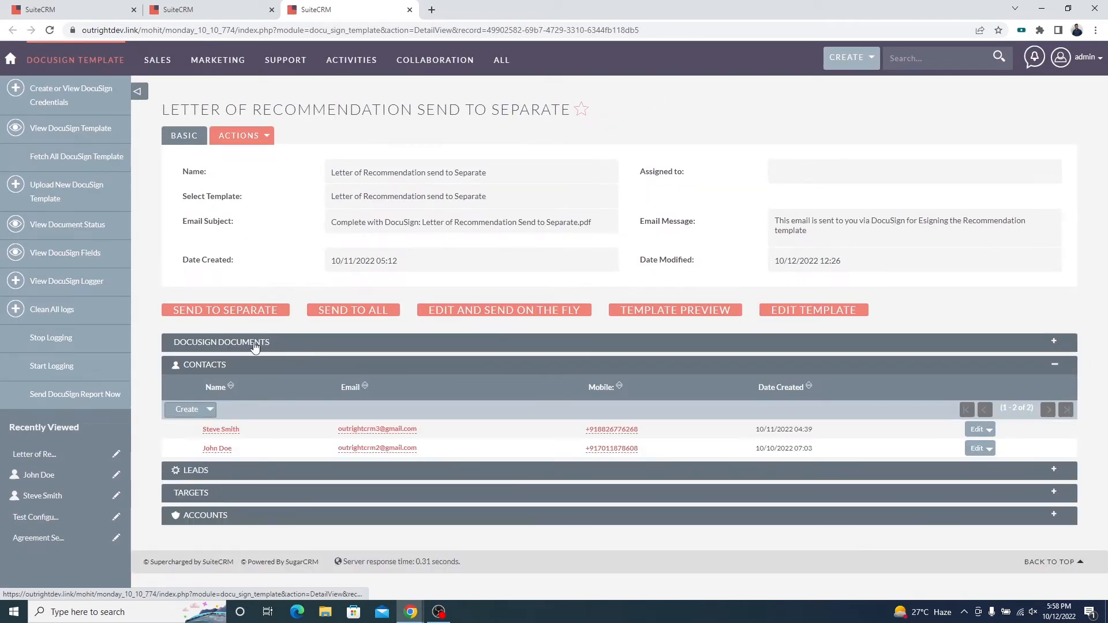
Review the sent Letter of Recommendation documents and their recipient e-mail addresses in the template's DocuSign Documents list.
left_click(254, 343)
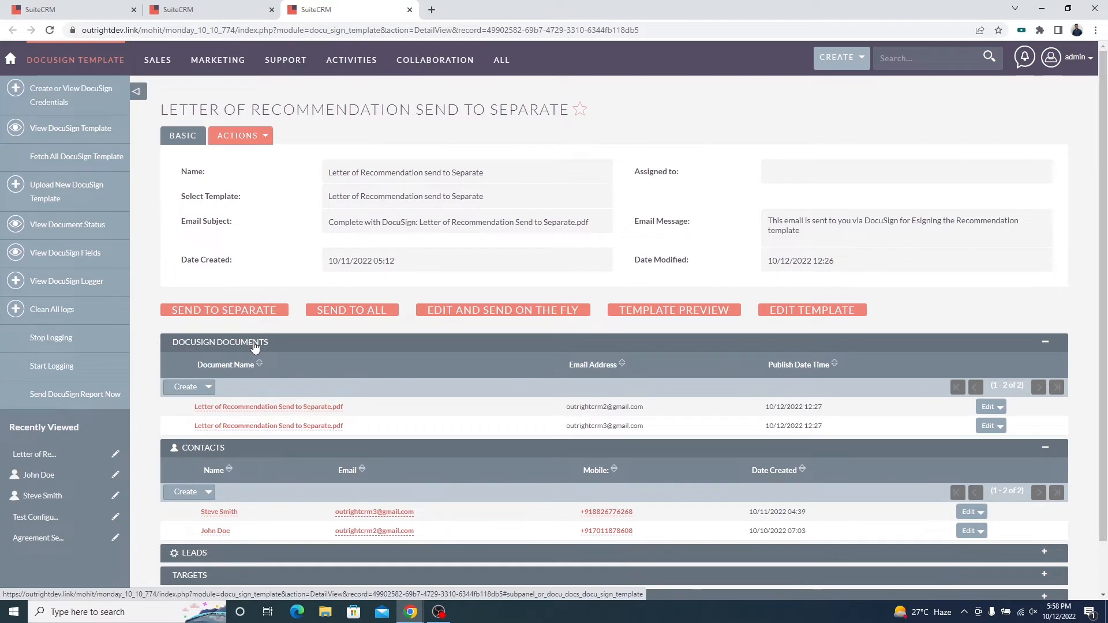
triple_click(349, 406)
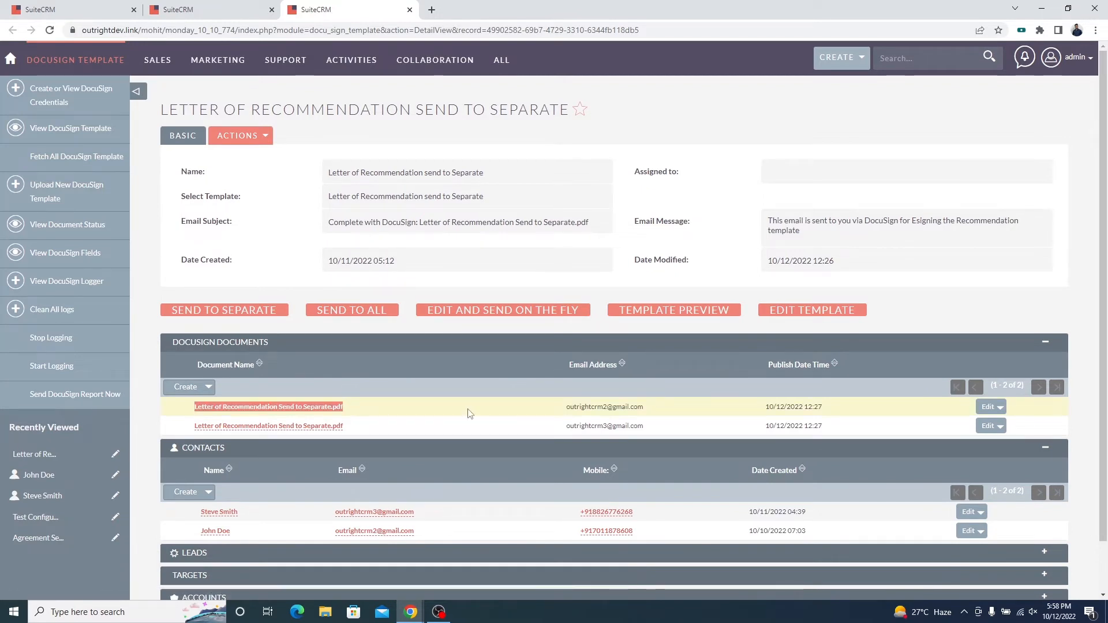
triple_click(657, 414)
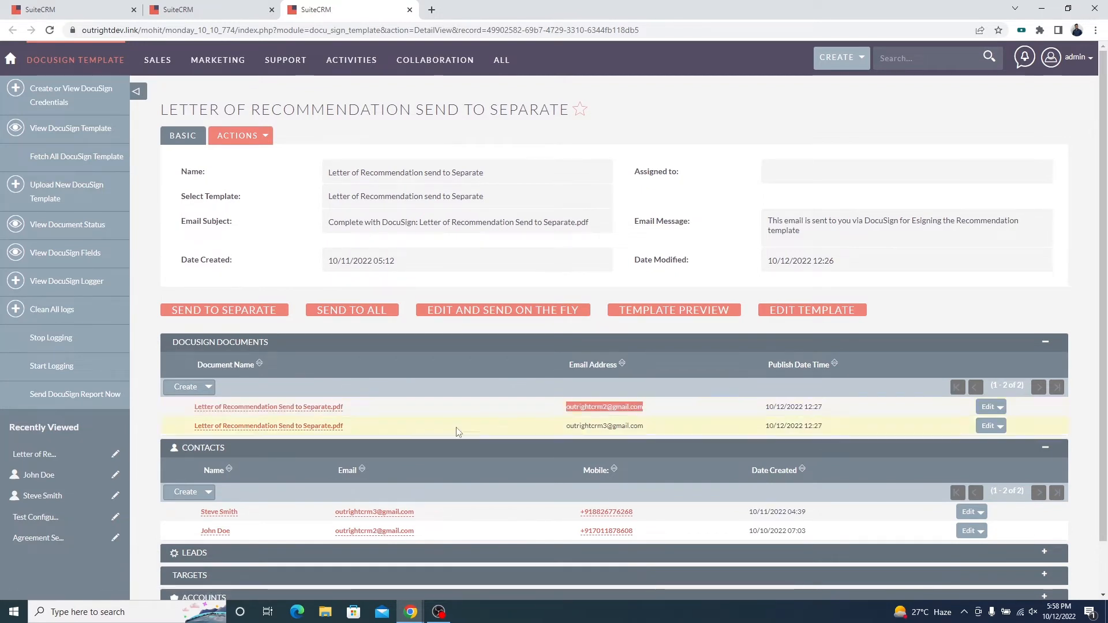
triple_click(374, 433)
triple_click(668, 433)
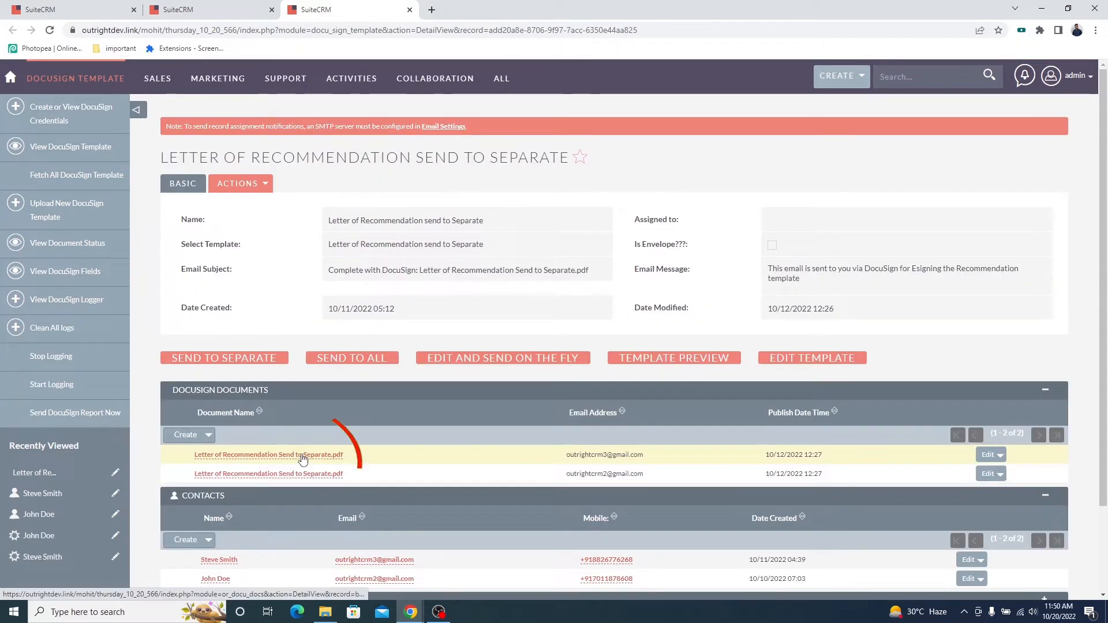
Open both sent document records and examine their e-mail address, signer and activity status details.
middle_click(302, 459)
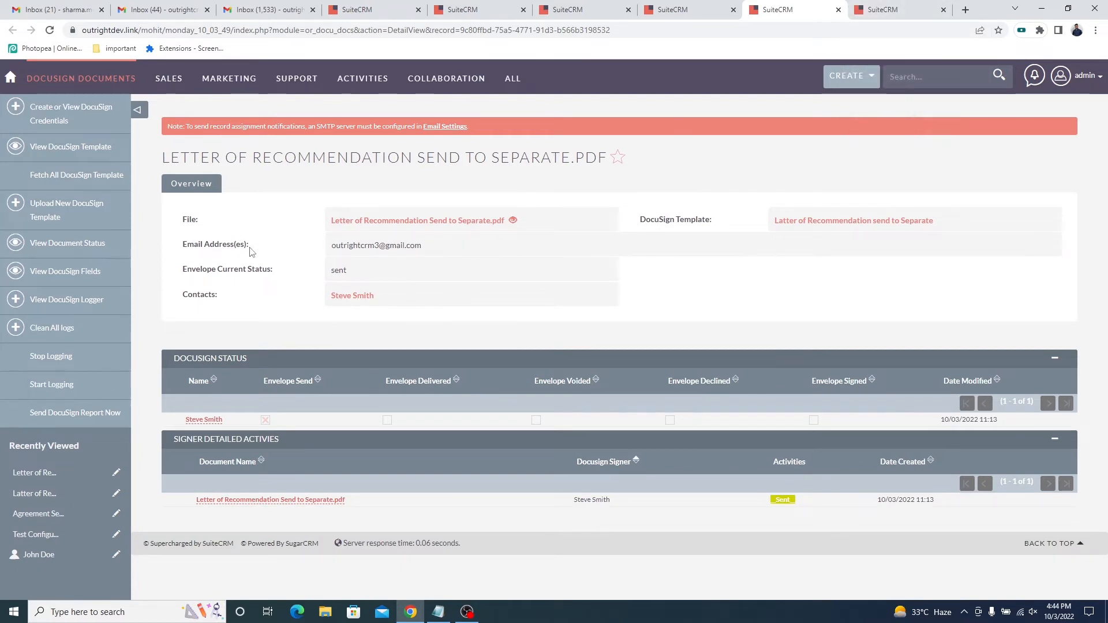
triple_click(246, 245)
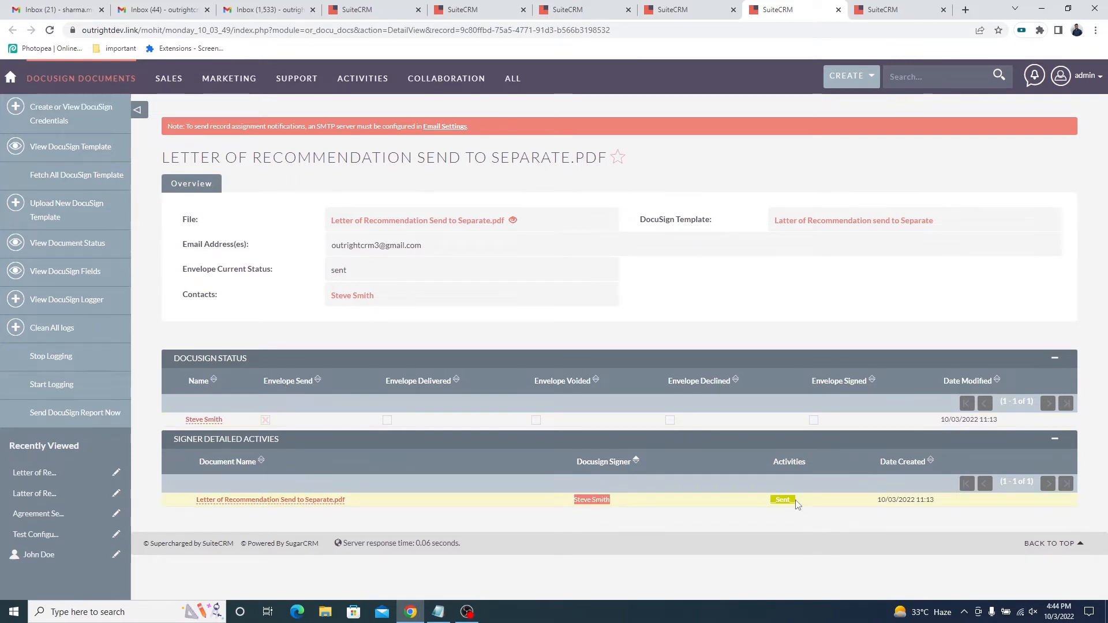
left_click(869, 10)
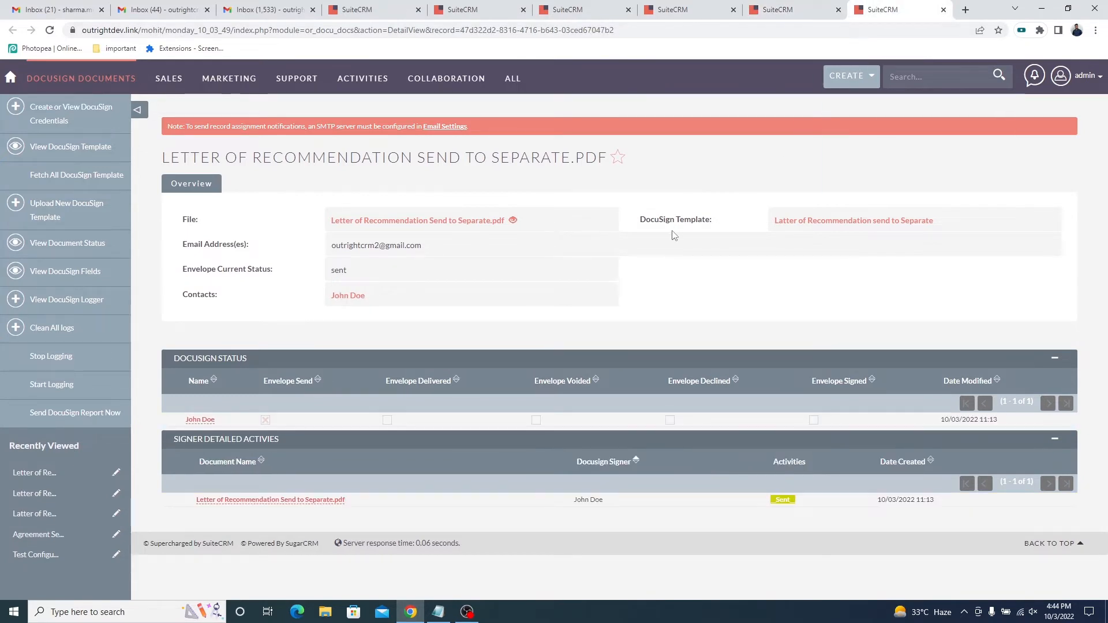
triple_click(240, 244)
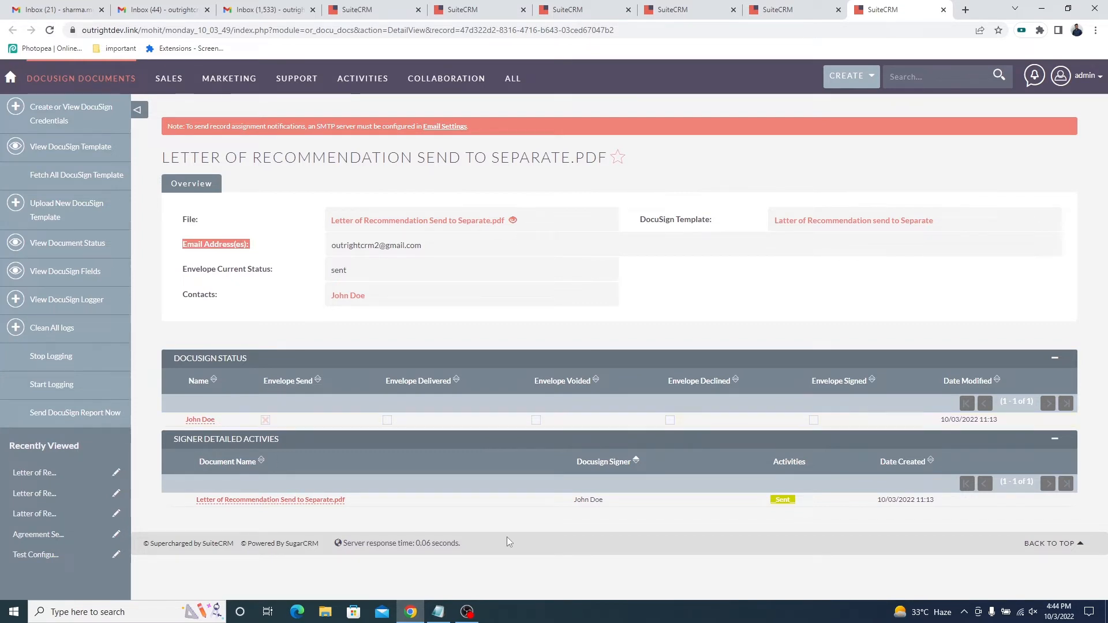
triple_click(614, 505)
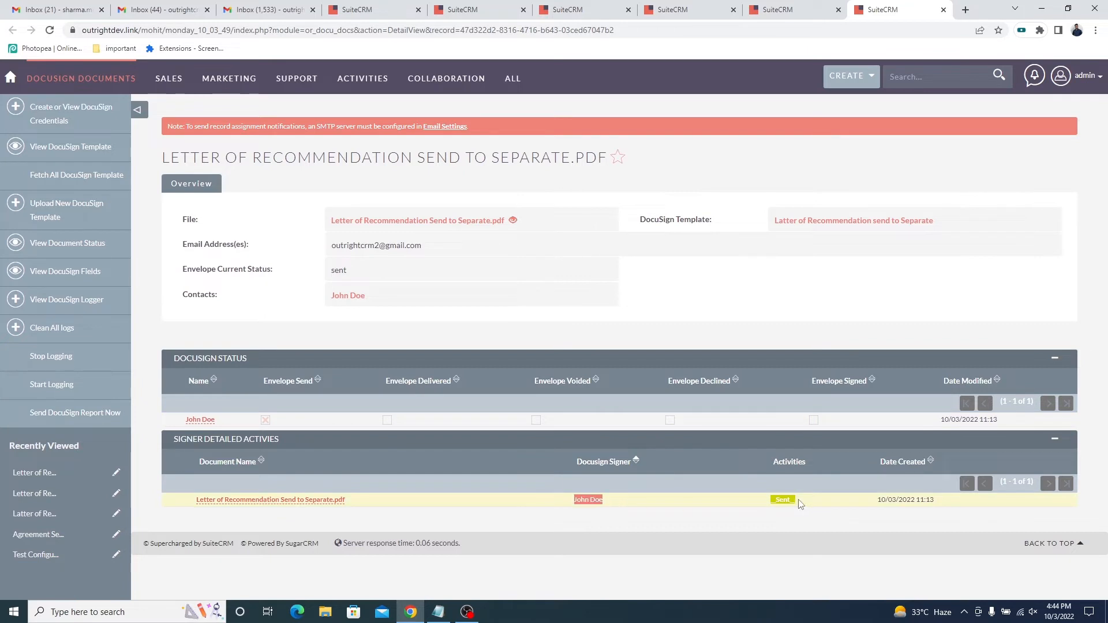
left_click_drag(796, 500, 775, 502)
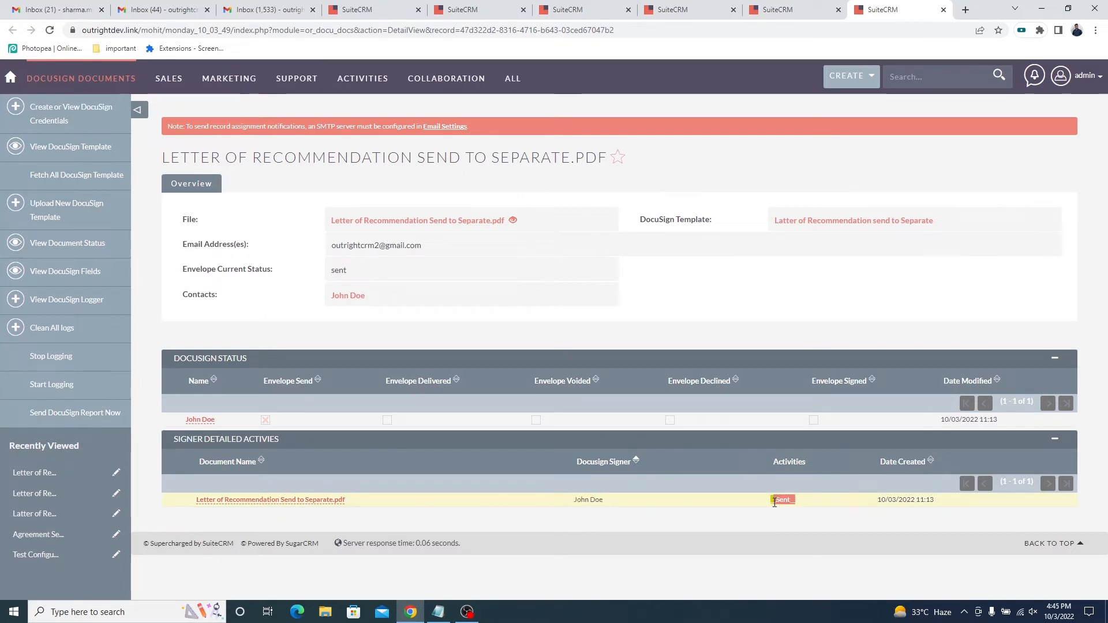
Check the Gmail inboxes of both recipients for the DocuSign e-mail and verify each account's e-mail address.
left_click(145, 6)
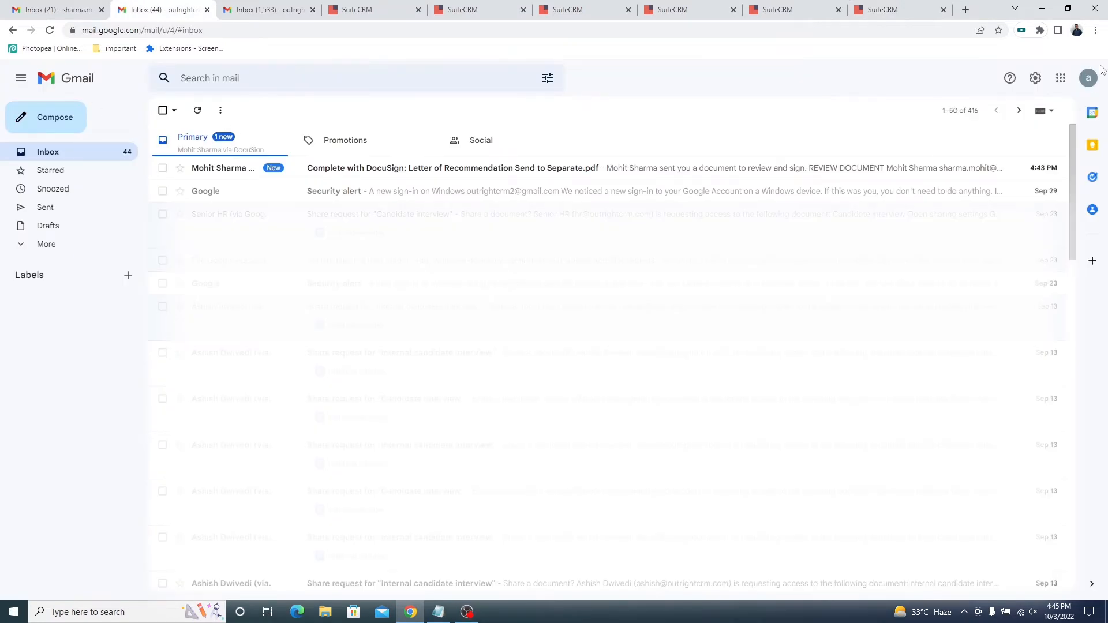
left_click(1089, 78)
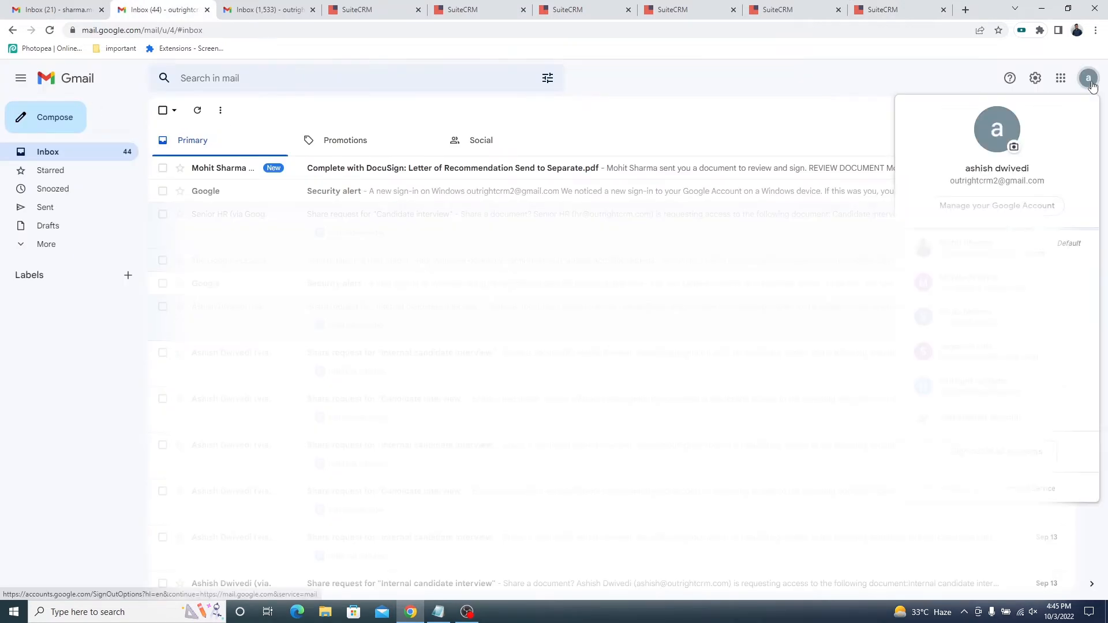
triple_click(1038, 181)
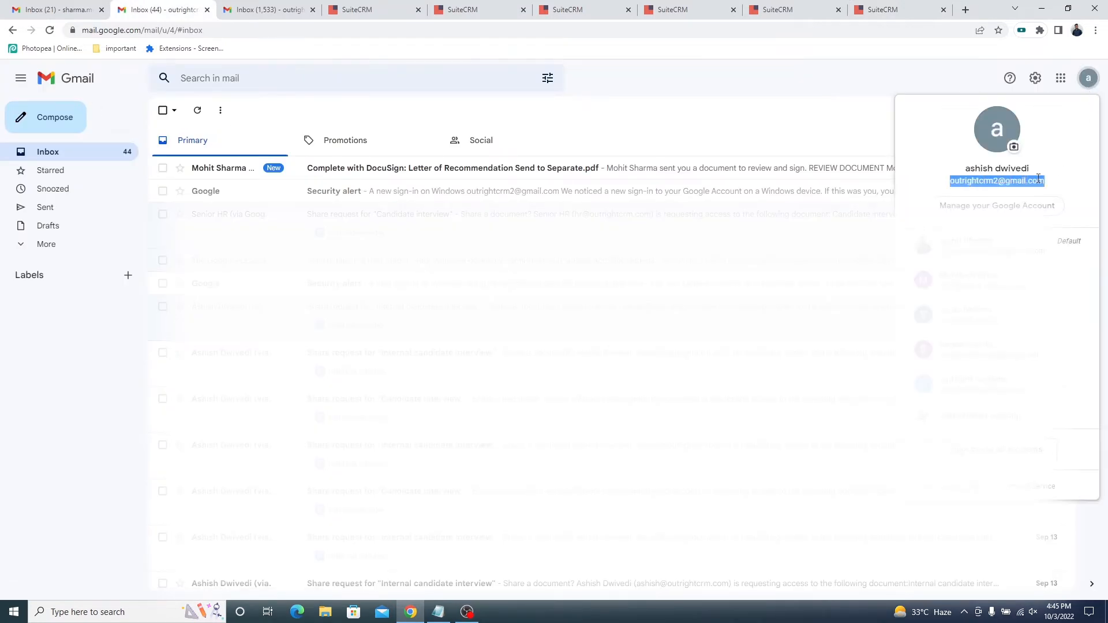
left_click(266, 10)
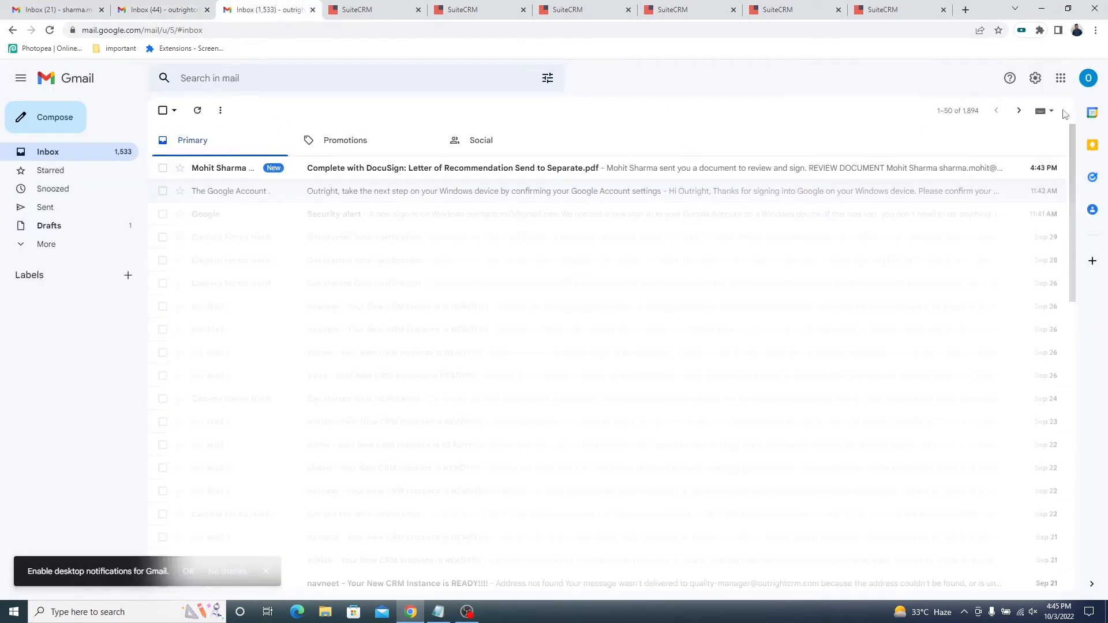
left_click(1089, 79)
triple_click(1041, 181)
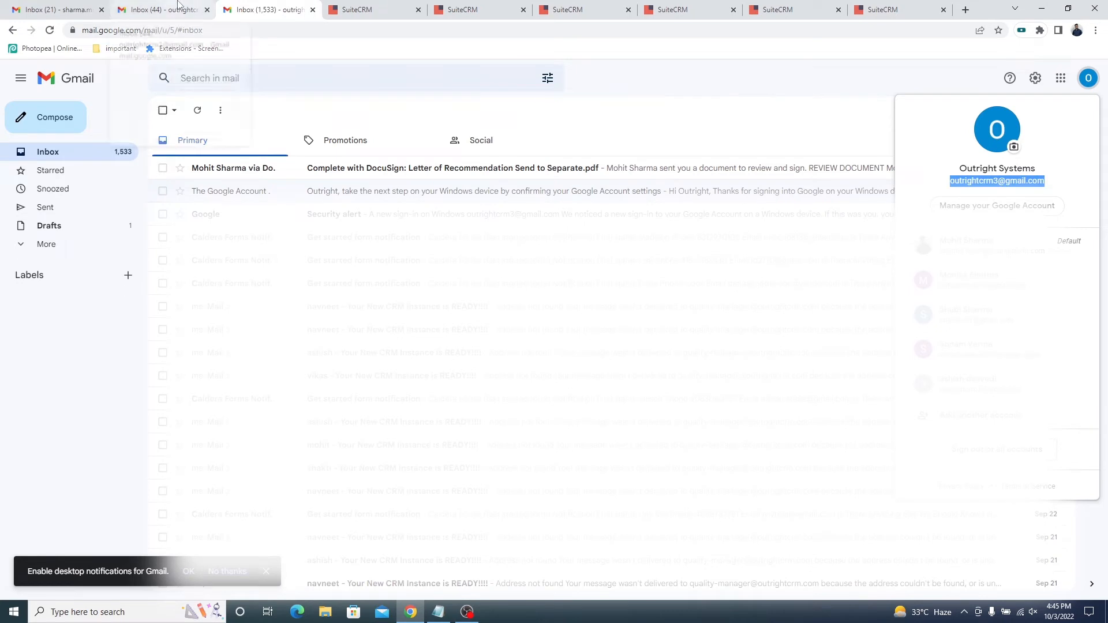
Open the document from the first recipient's DocuSign e-mail, agree to use electronic records and signatures, and continue to signing.
left_click(182, 8)
left_click(245, 169)
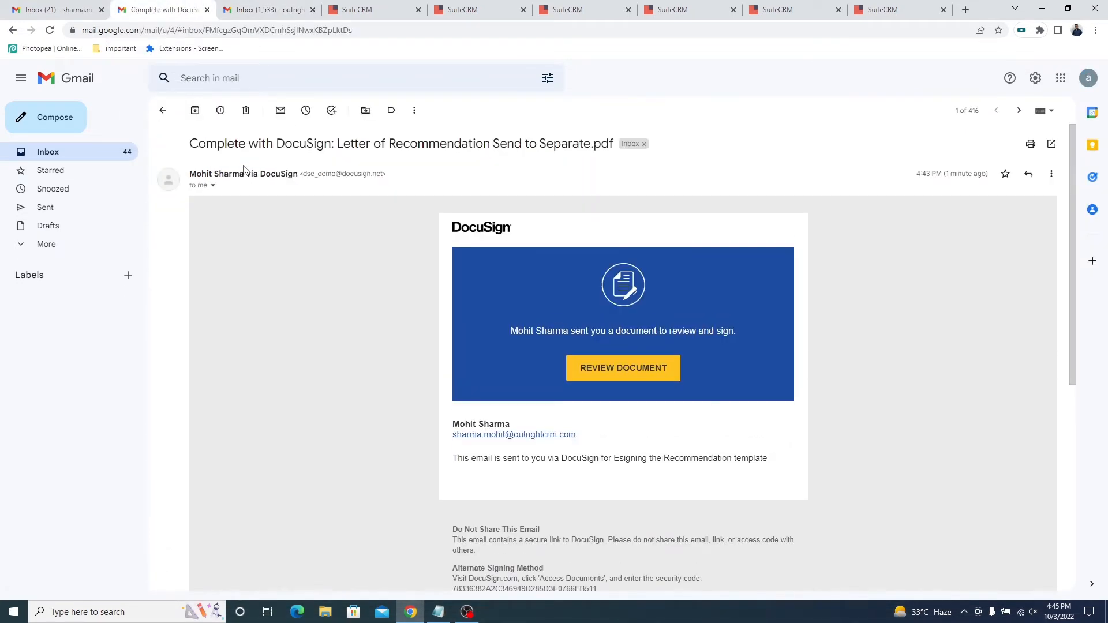
left_click(598, 374)
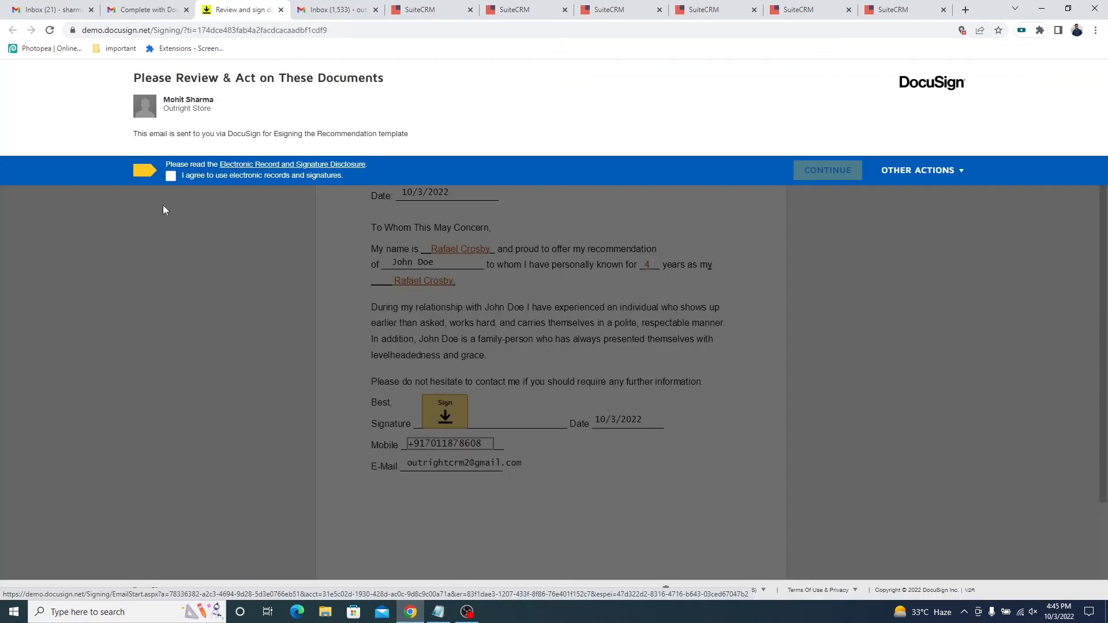
left_click(170, 177)
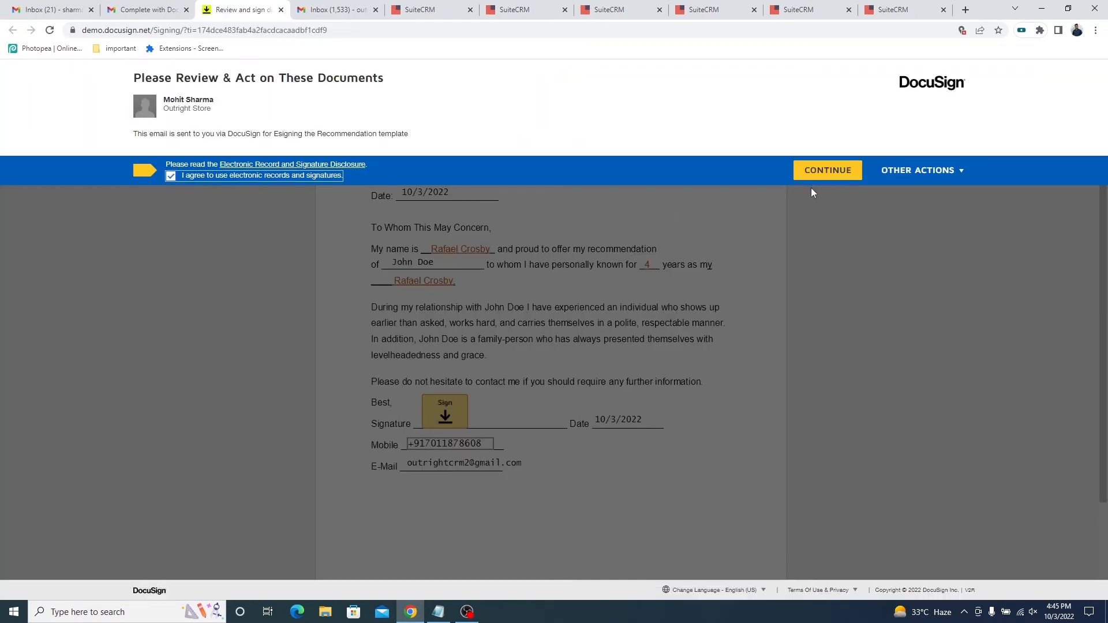
left_click(820, 171)
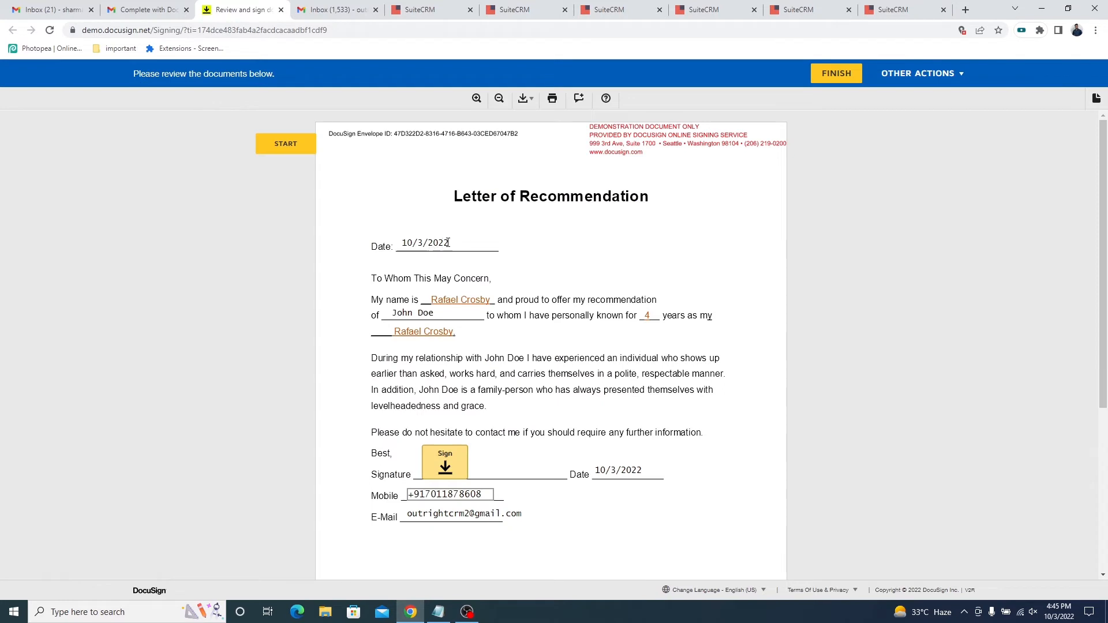
Check the prefilled date, name, mobile and e-mail values in the Letter of Recommendation.
triple_click(448, 242)
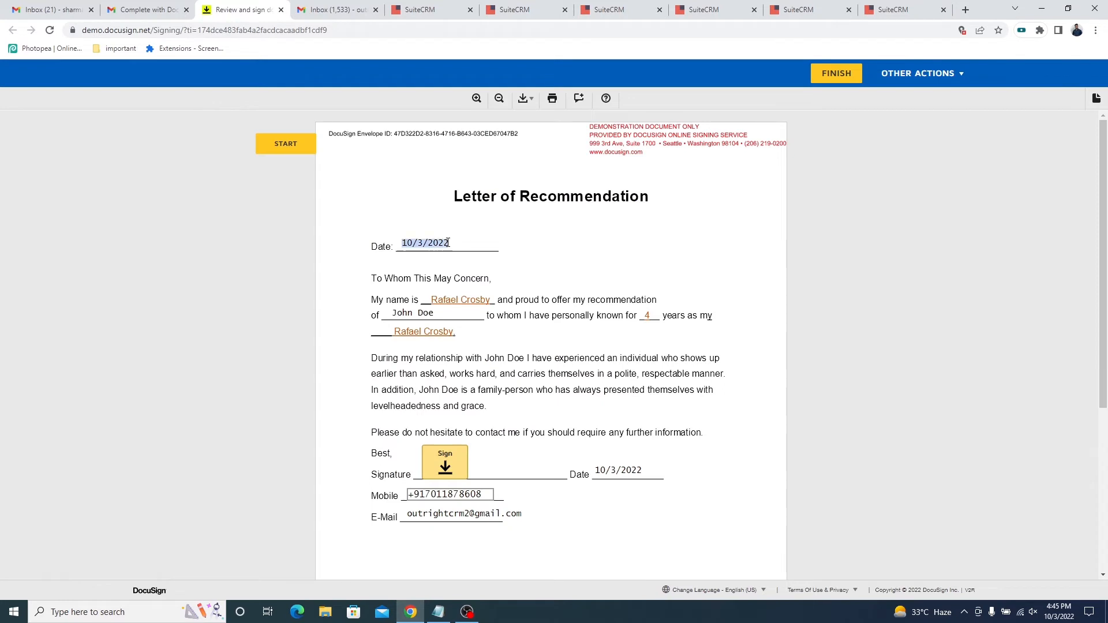
triple_click(434, 315)
scroll(571, 439, "down", 1)
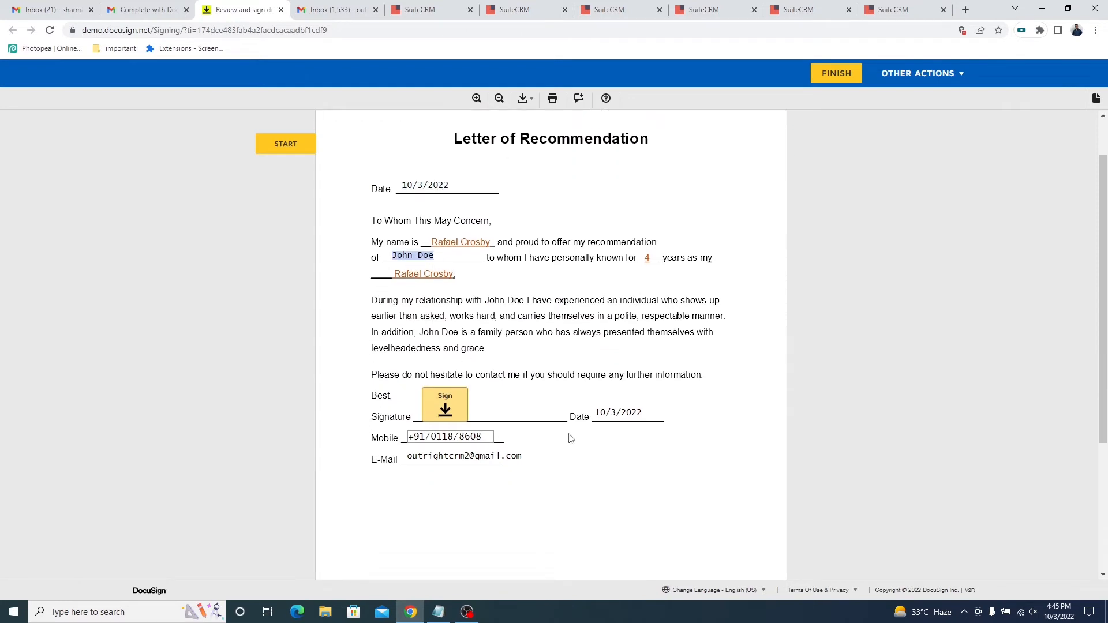
left_click(488, 437)
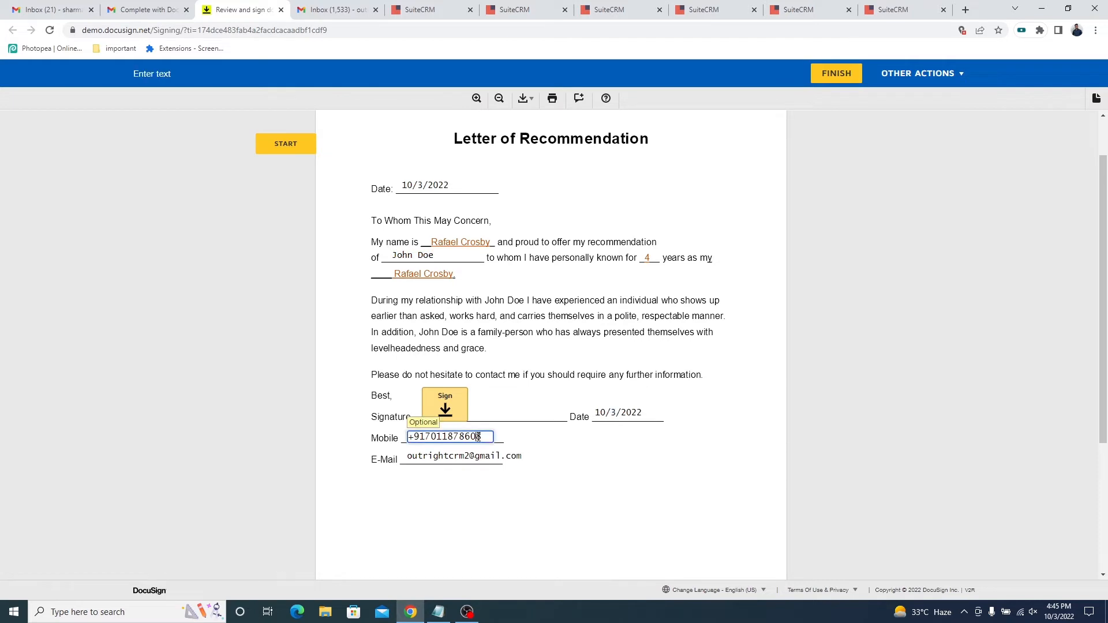
triple_click(522, 464)
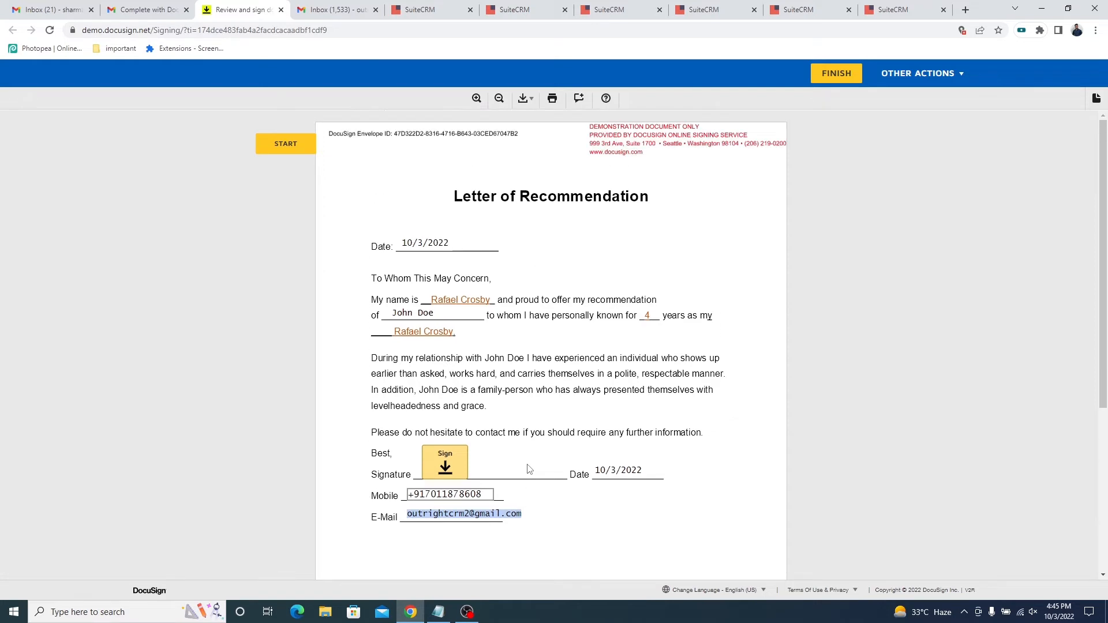
Explore the Draw and Upload signature options, adopt the Select Style signature in the Signature field and review the signed letter.
left_click(449, 466)
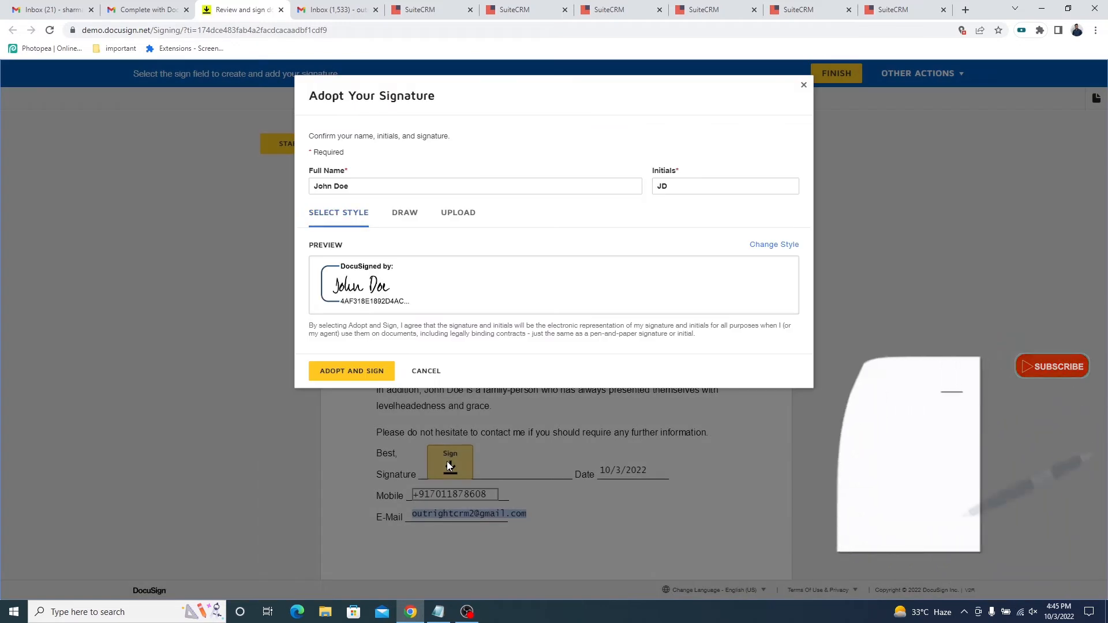
left_click(403, 225)
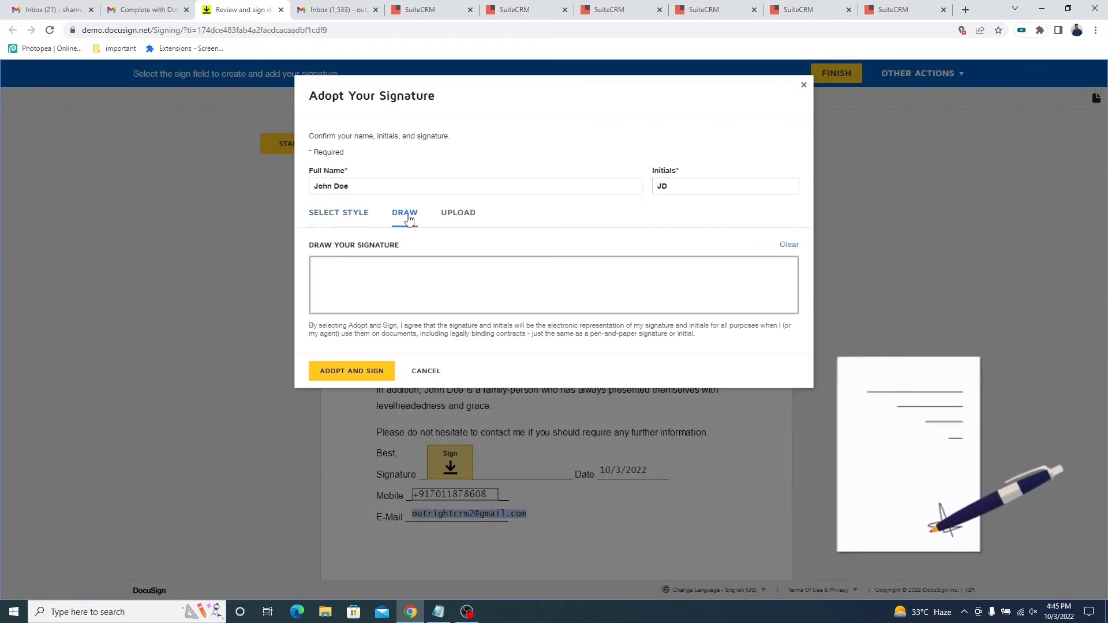
mouse_move(391, 280)
left_mouse_down()
mouse_move(397, 301)
mouse_move(440, 289)
mouse_move(469, 296)
left_mouse_up()
left_click(455, 213)
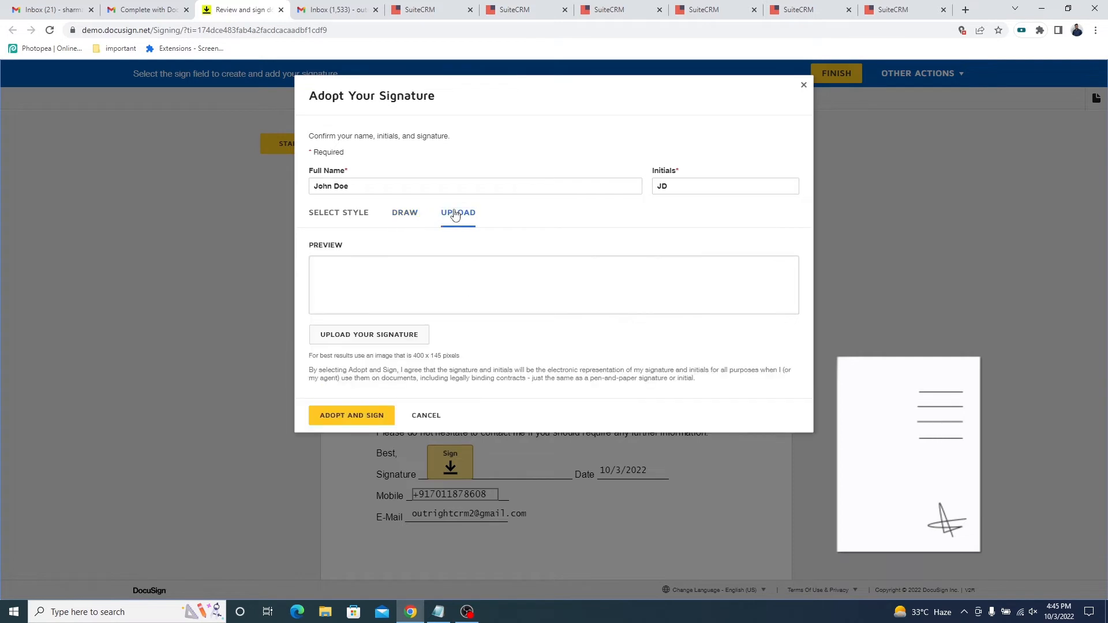
left_click(342, 219)
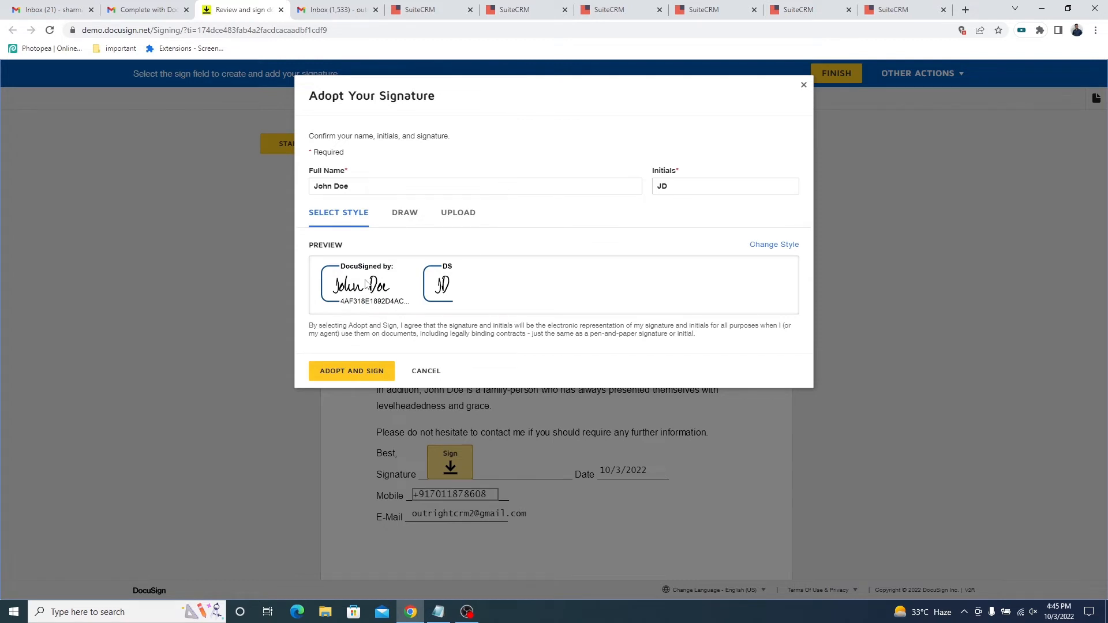
left_click(354, 375)
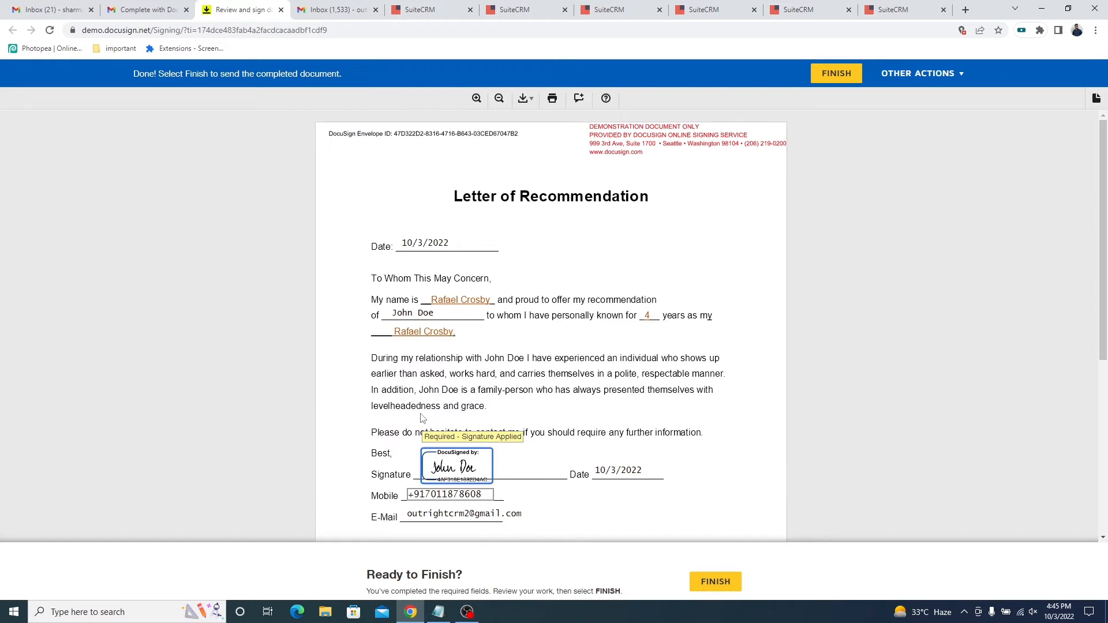
scroll(437, 456, "down", 1)
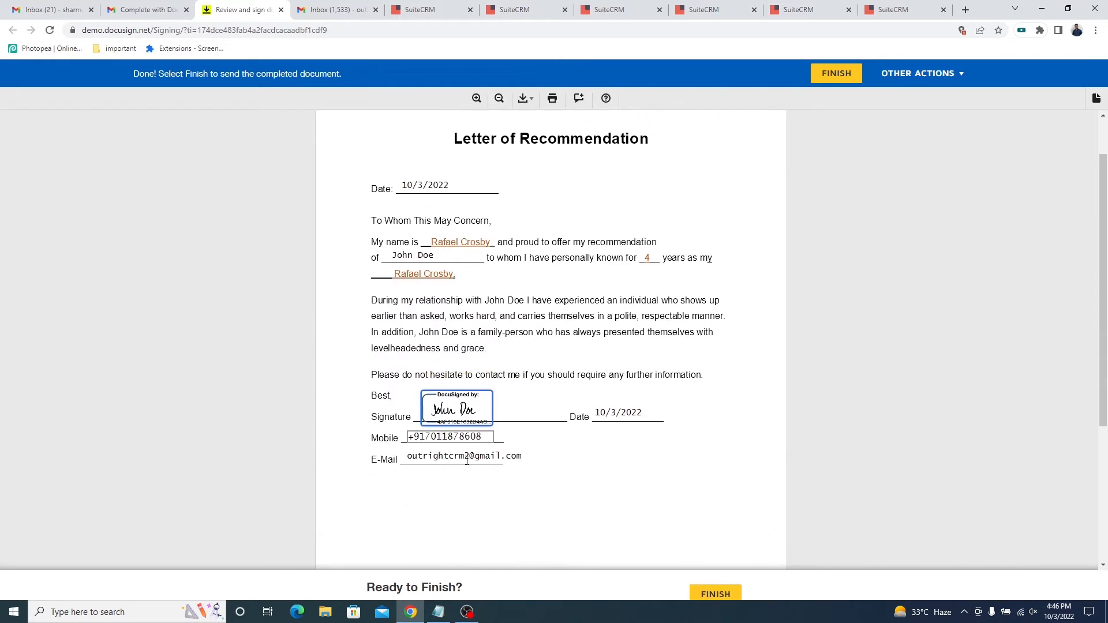
Open the document from the second recipient's DocuSign e-mail, agree to use electronic records and signatures, and continue to signing.
left_click(334, 10)
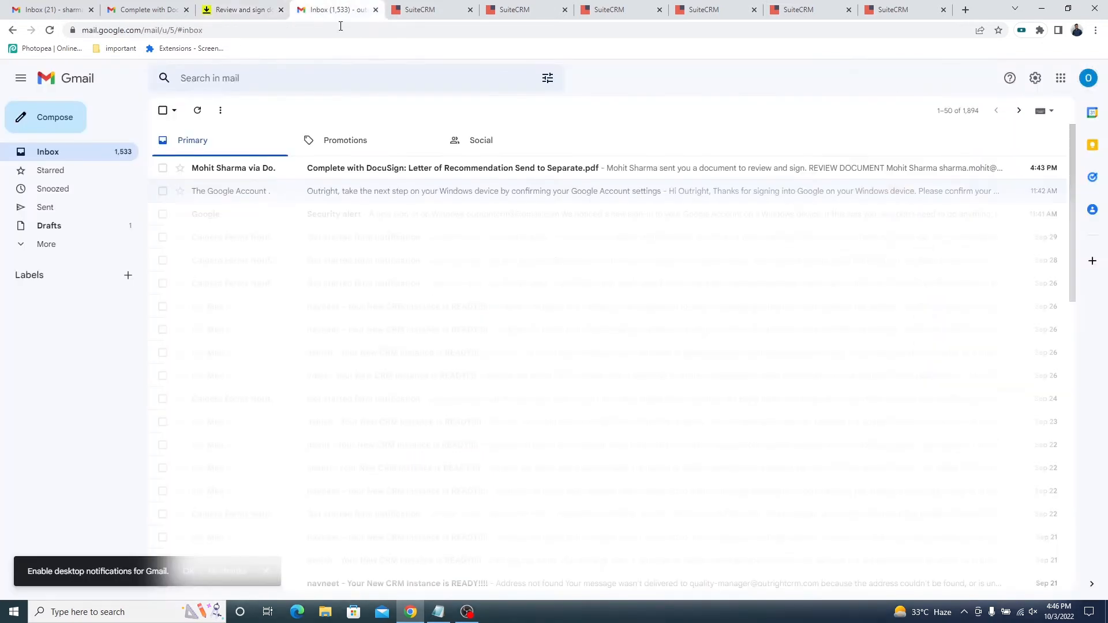
left_click(273, 174)
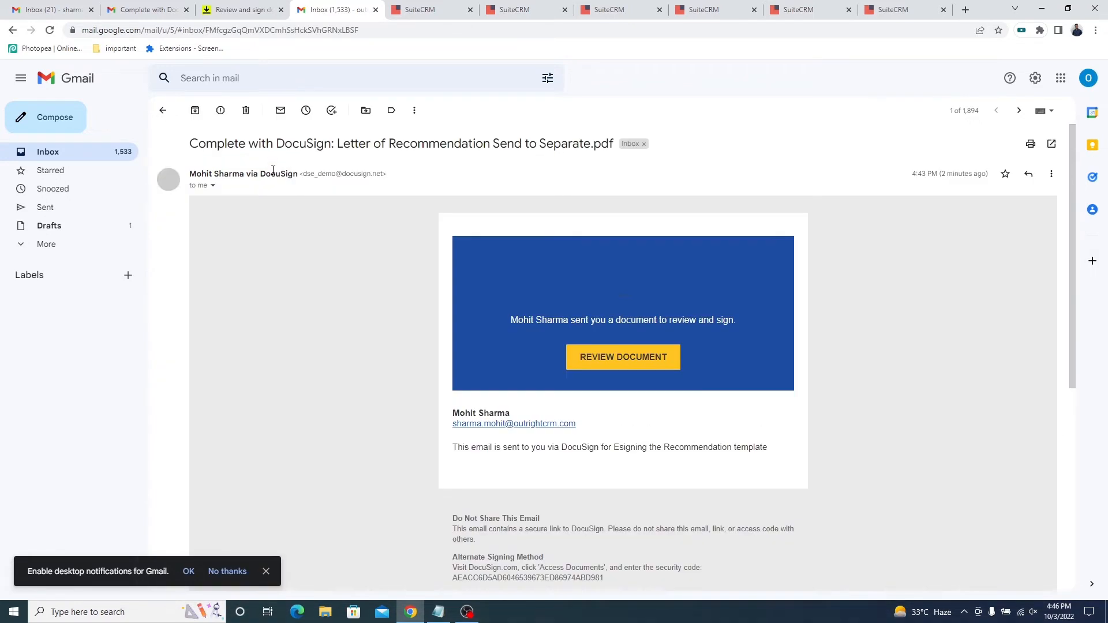
left_click(596, 369)
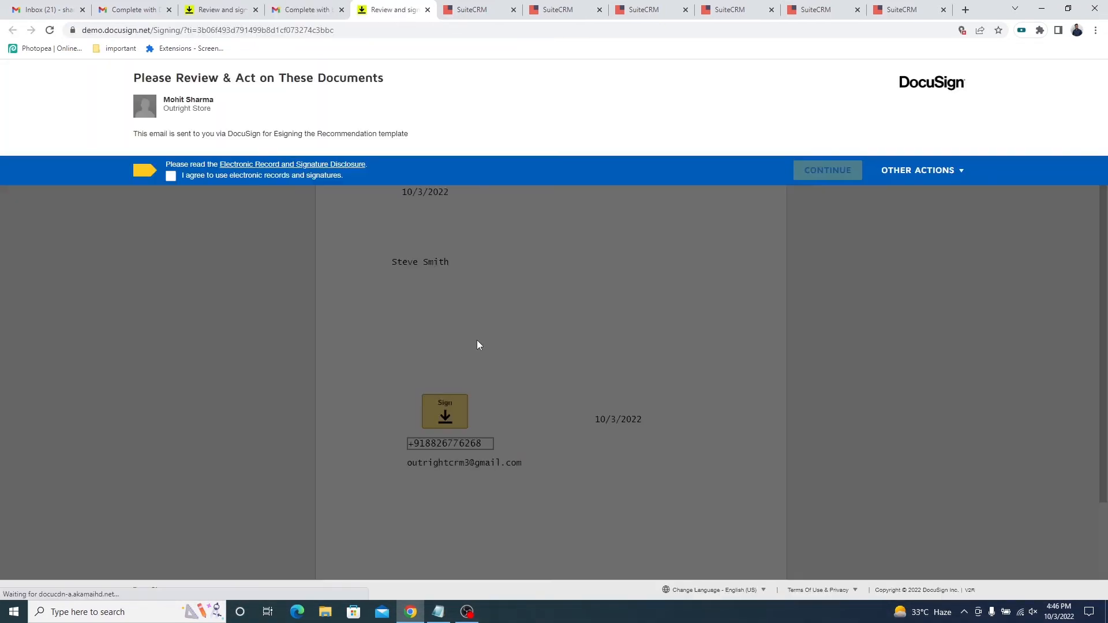
left_click(171, 178)
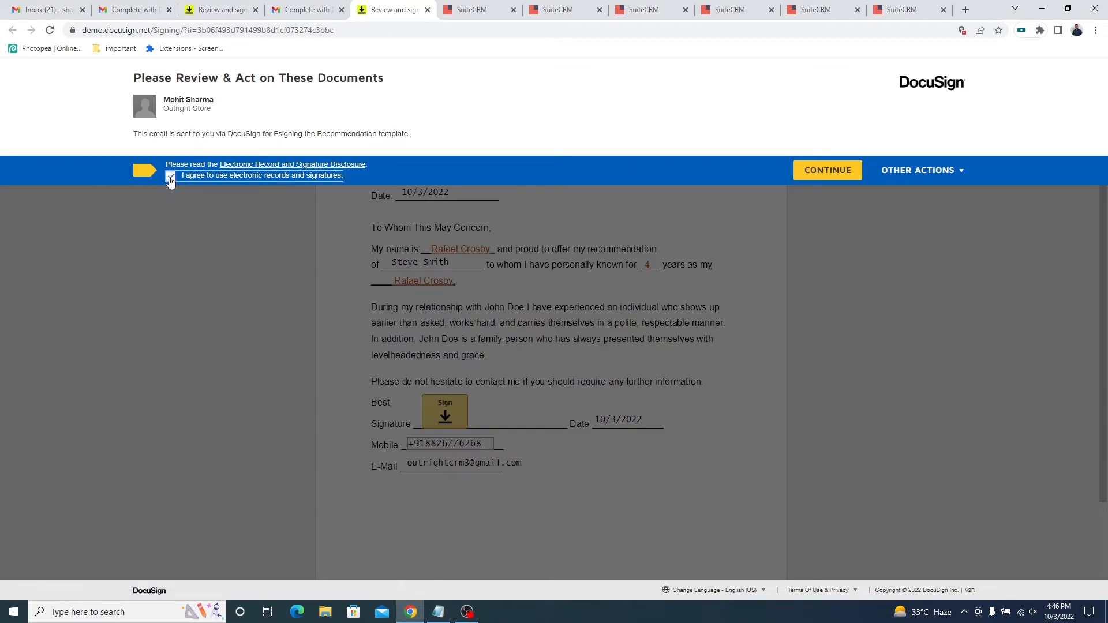
left_click(808, 171)
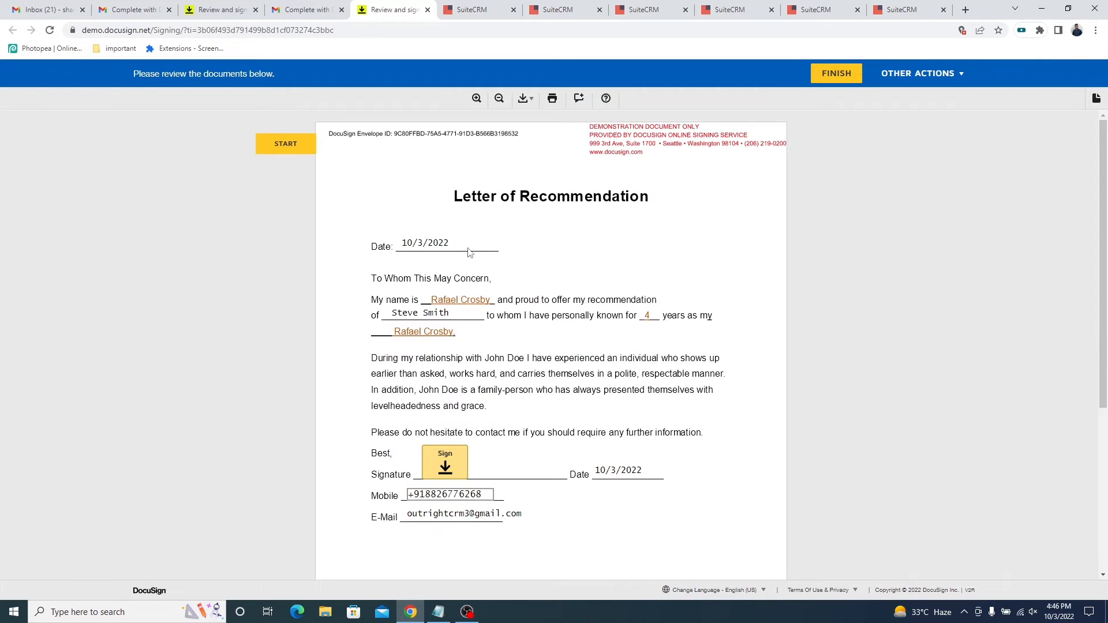
Check the prefilled dates, name, mobile and e-mail values in the second recipient's Letter of Recommendation.
scroll(468, 252, "down", 1)
triple_click(447, 187)
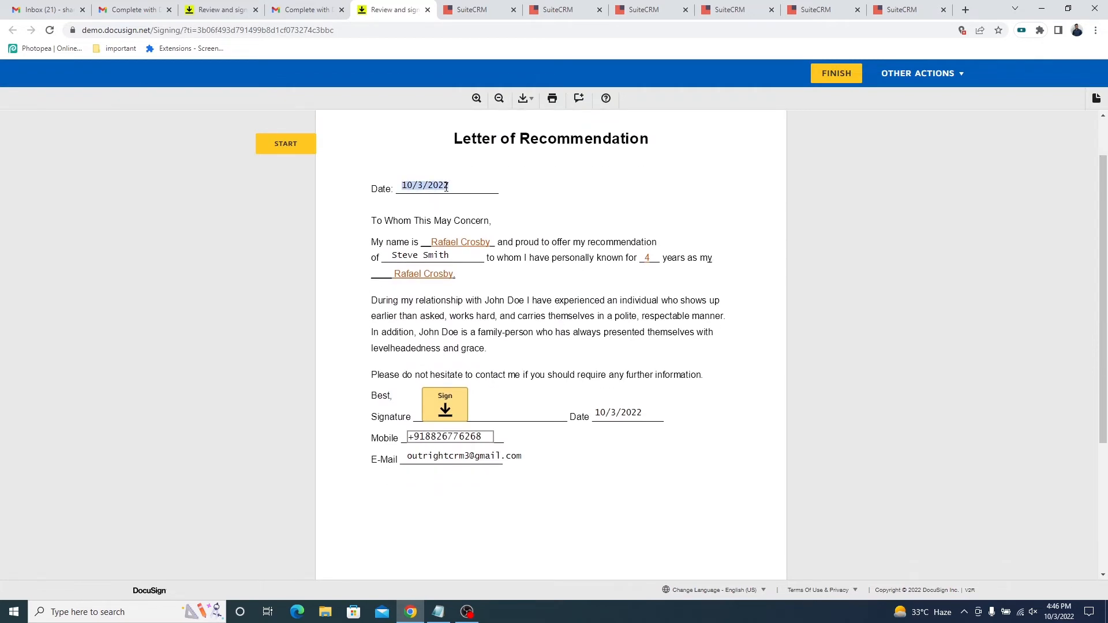
triple_click(447, 254)
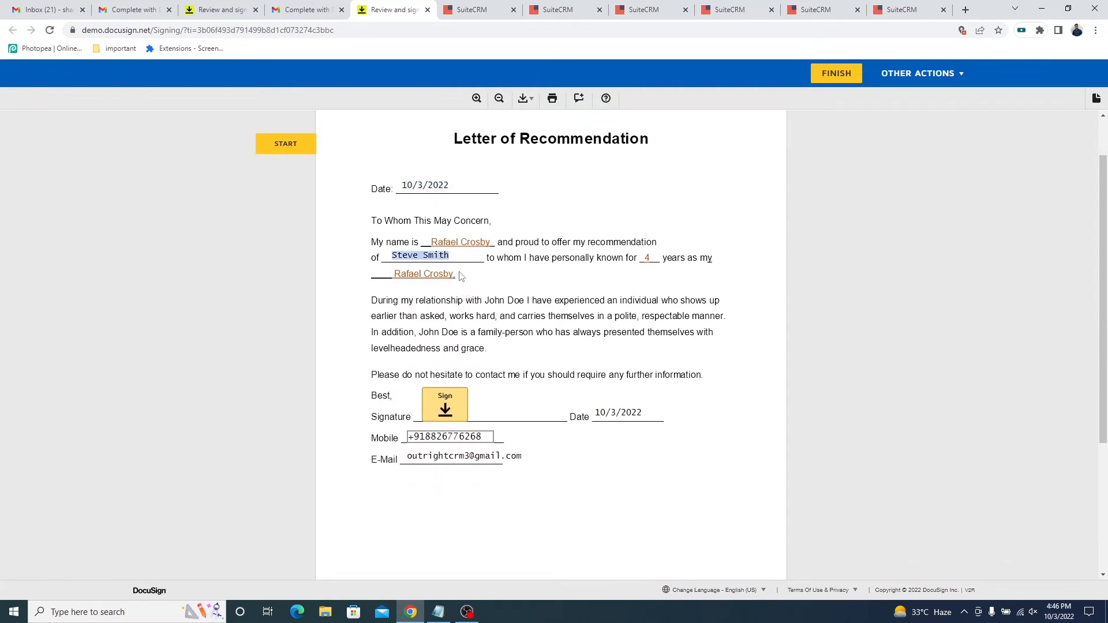
scroll(463, 283, "down", 1)
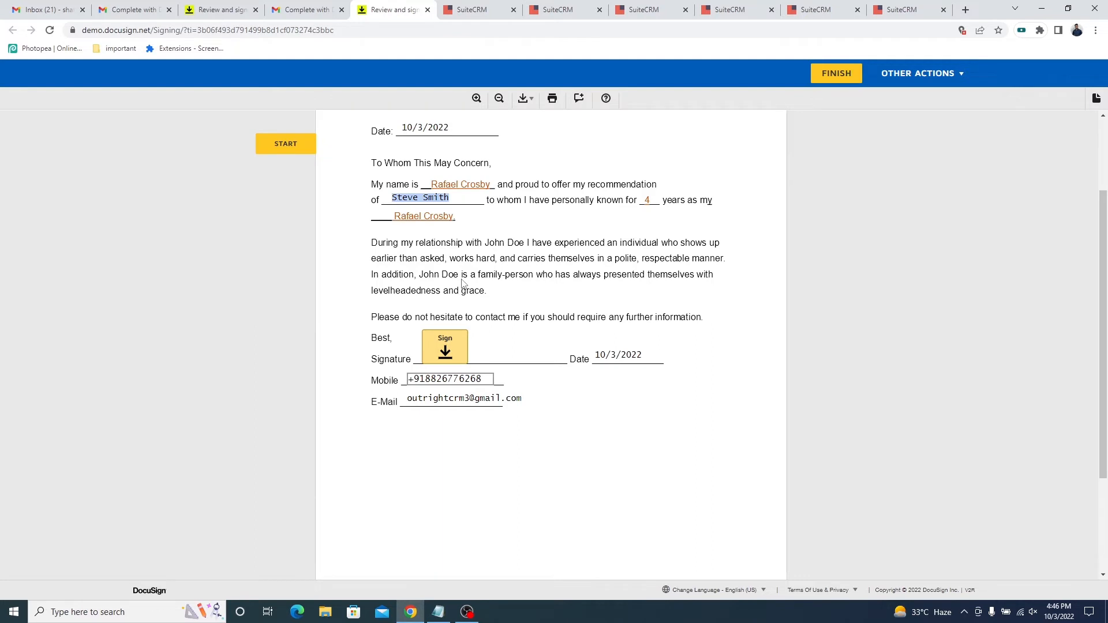
left_click(624, 355)
left_click(489, 379)
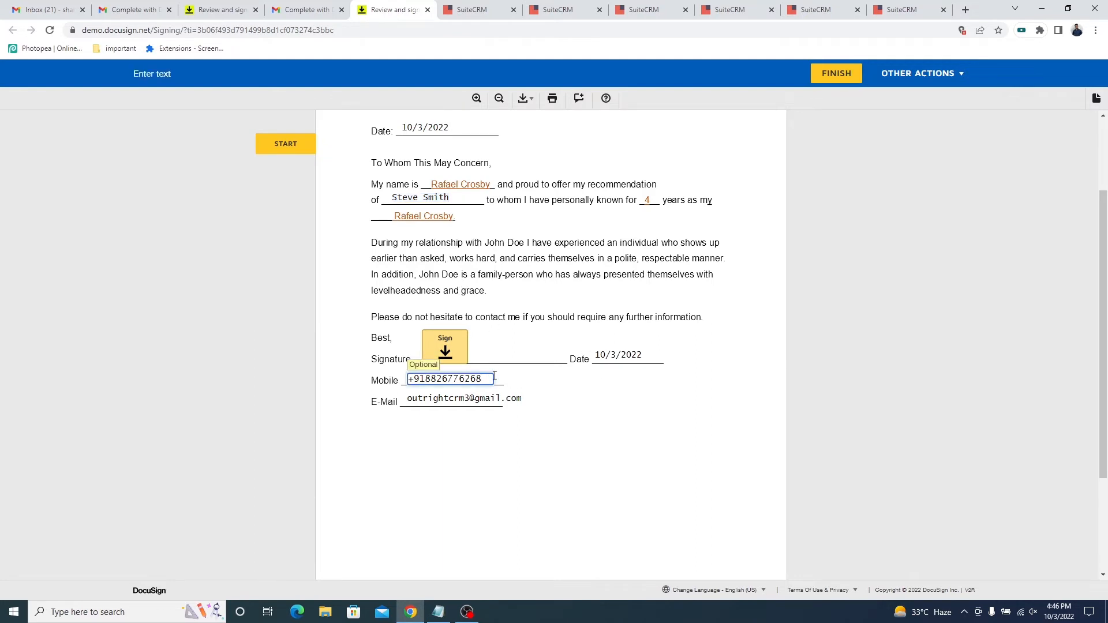
left_click(526, 404)
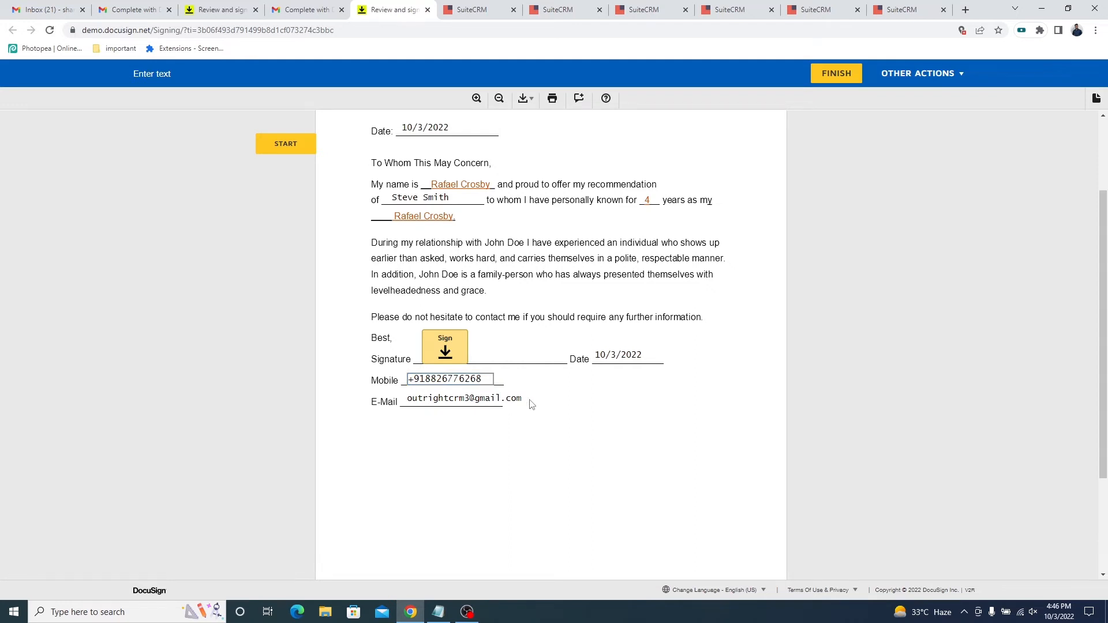
scroll(531, 404, "up", 1)
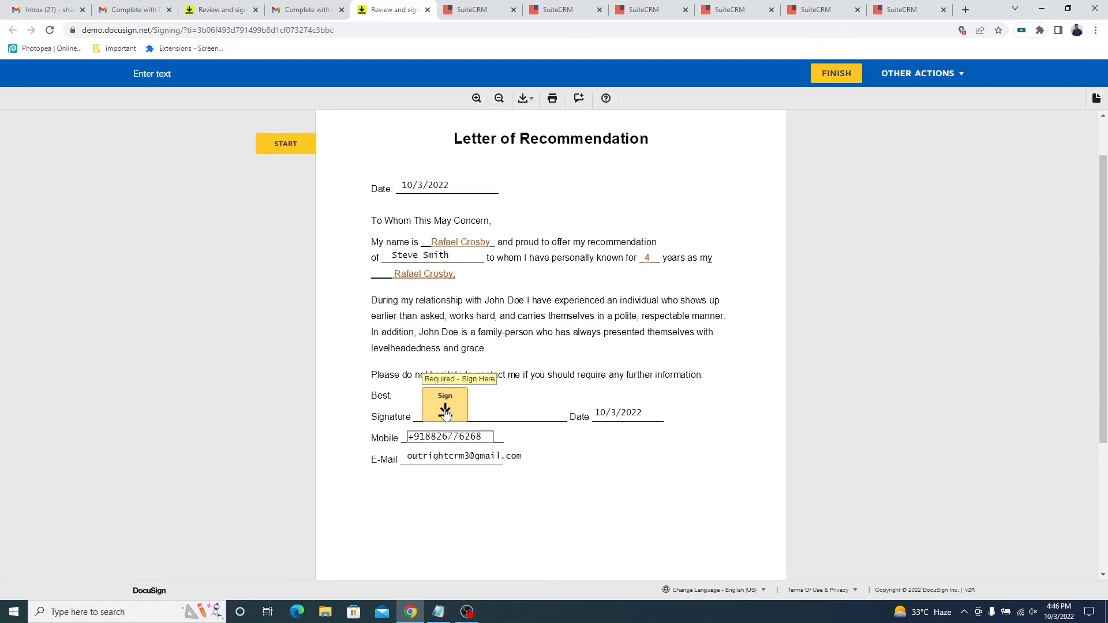
Adopt the Select Style signature in the second recipient's Signature field and return to the first recipient's signed letter.
left_click(445, 410)
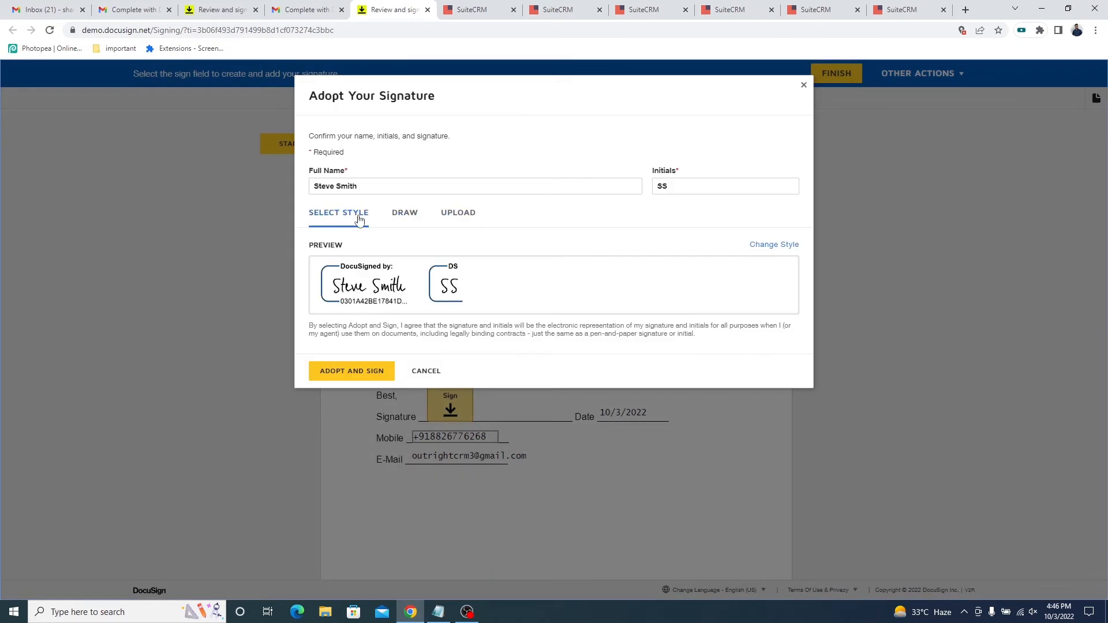
left_click(361, 374)
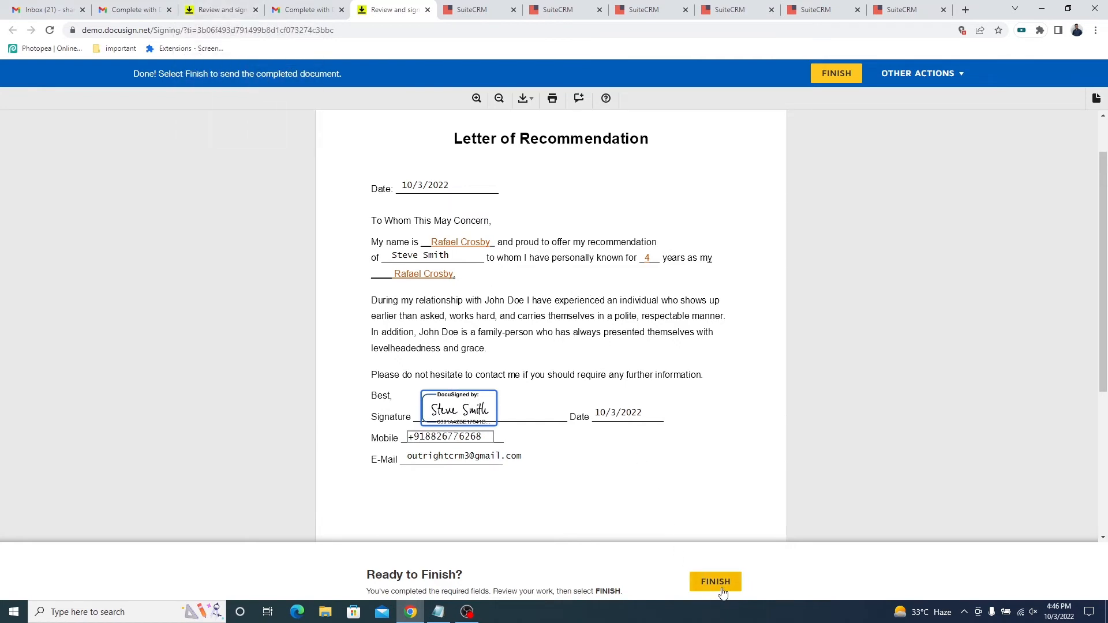
left_click(208, 9)
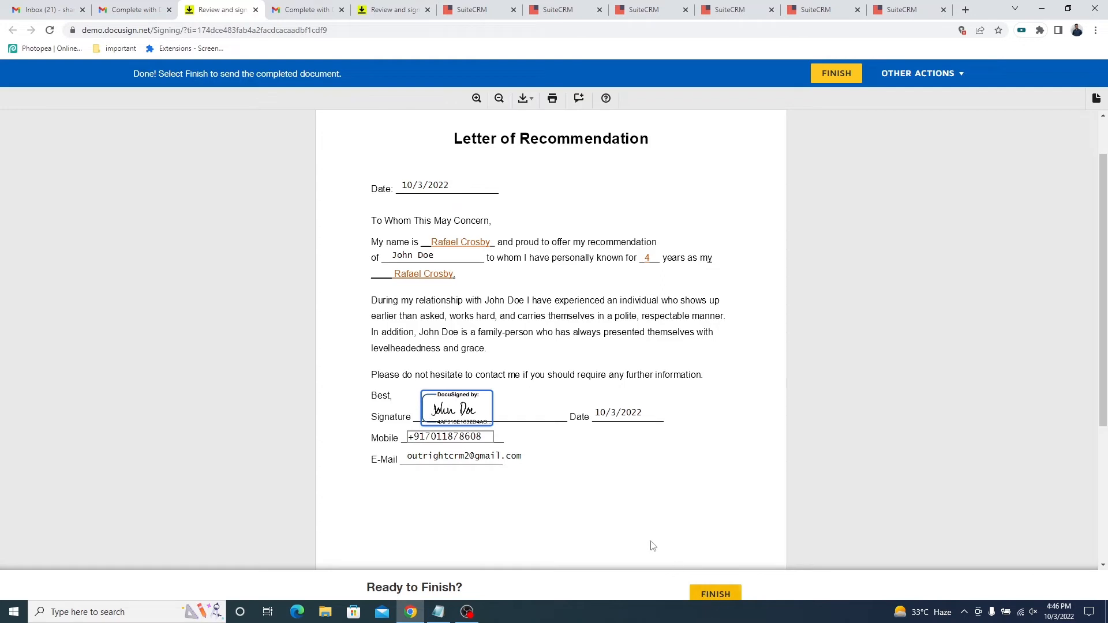
Reload both recipients' Letter of Recommendation records in SuiteCRM and check the envelope status and signer activities before finishing.
left_click(811, 10)
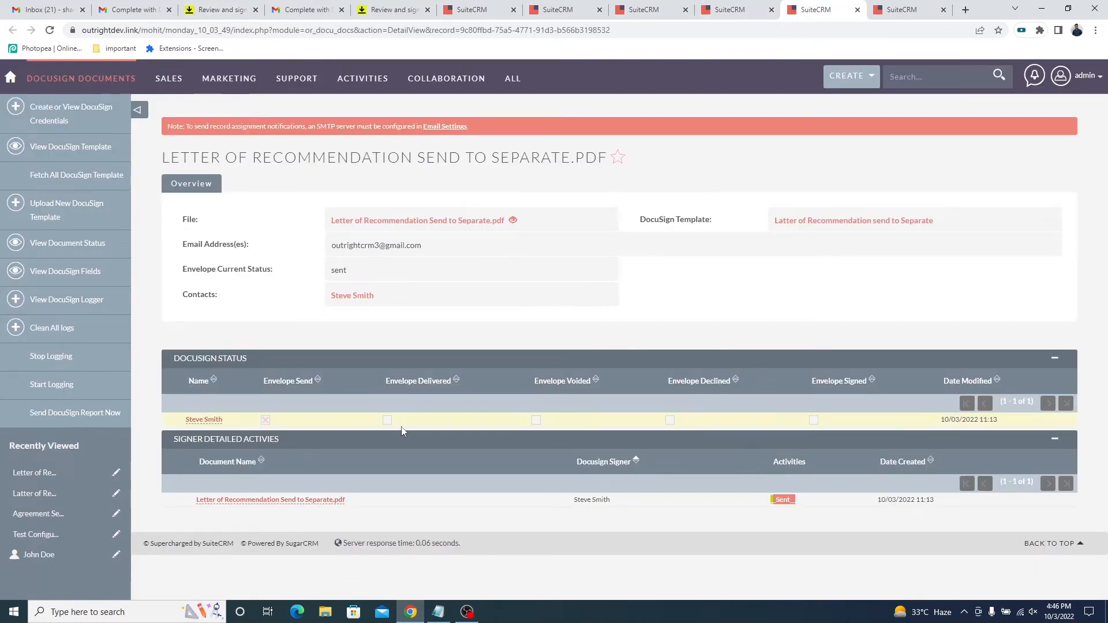
right_click(667, 291)
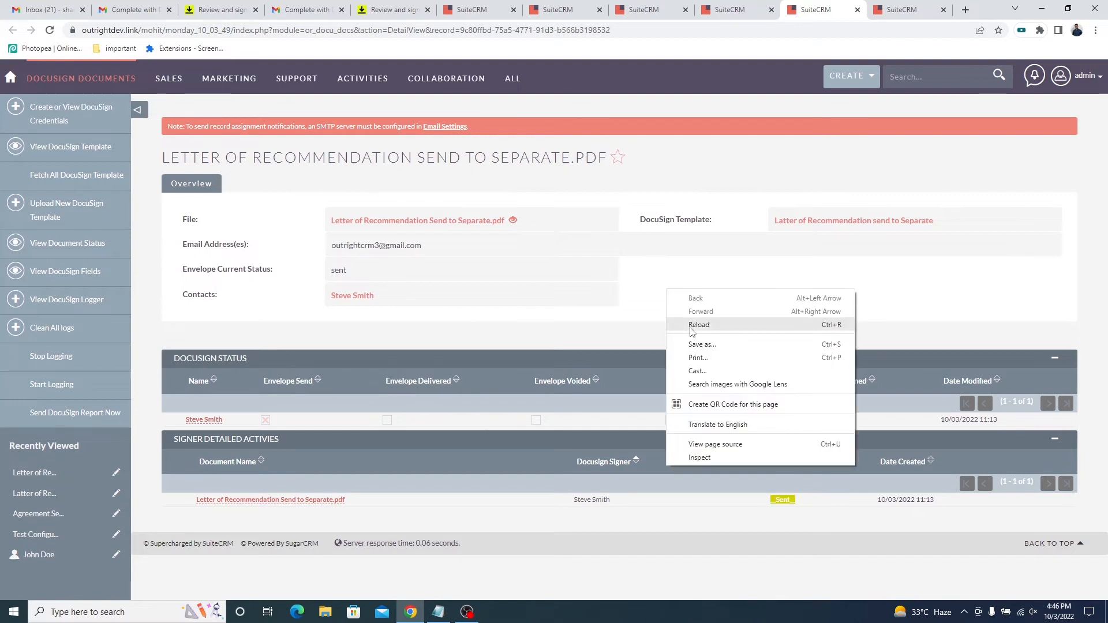
left_click(699, 325)
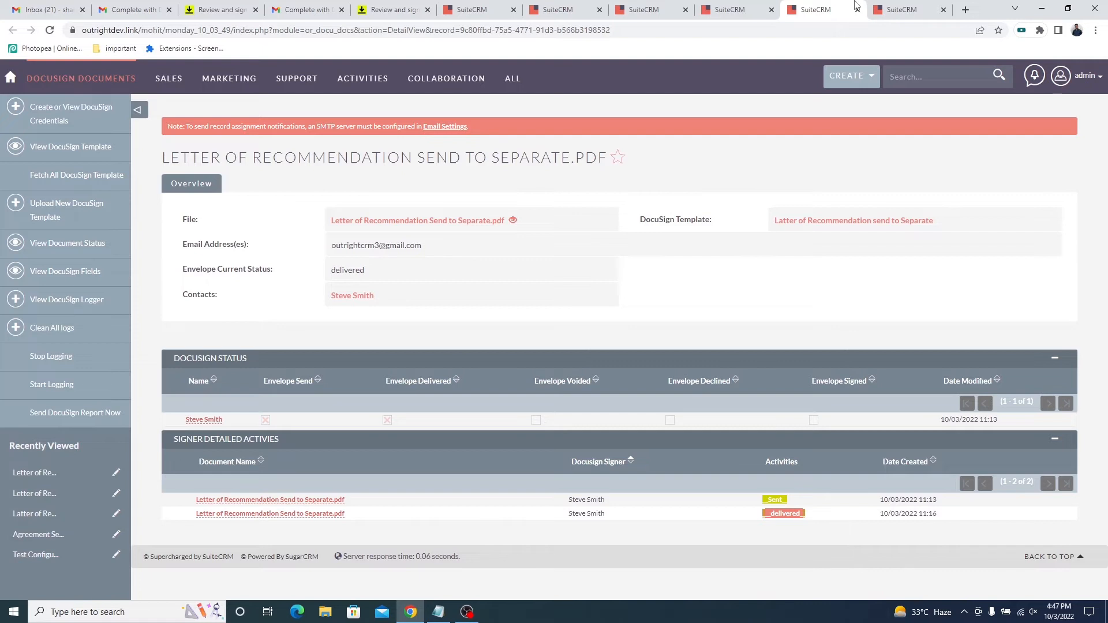
left_click(901, 10)
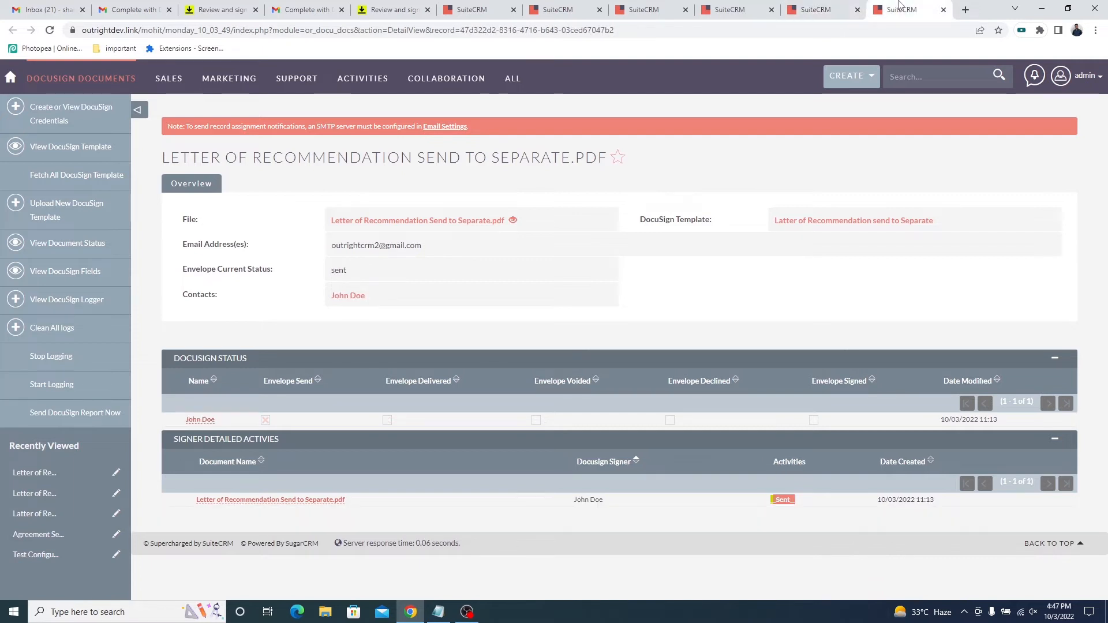
right_click(694, 272)
left_click(720, 310)
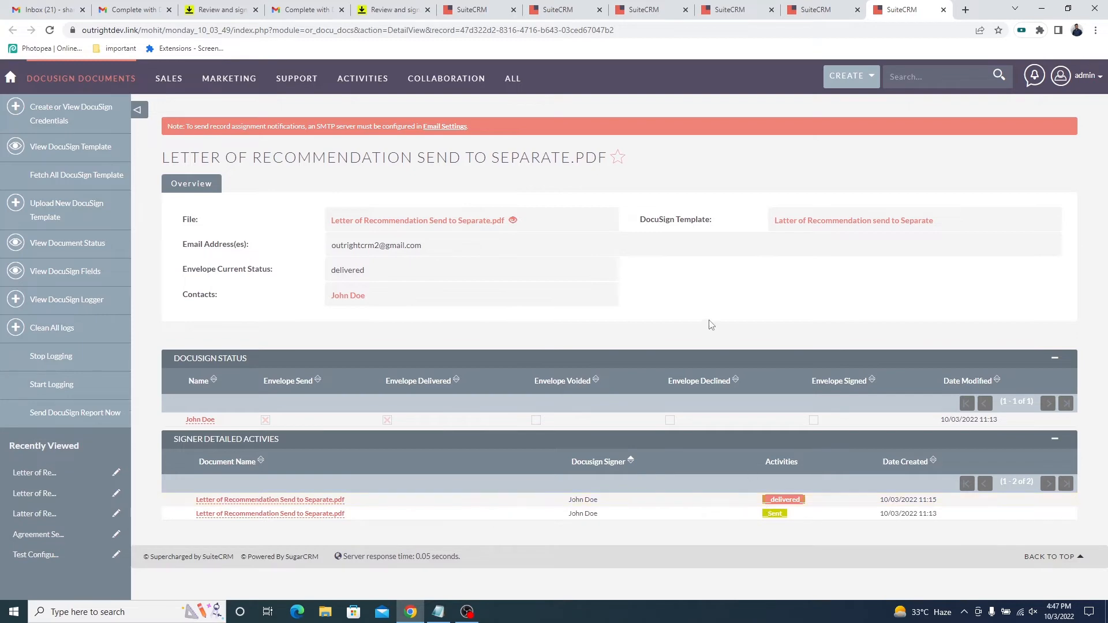
Finish signing the first recipient's letter in DocuSign and decline the offer to create an account.
left_click(208, 5)
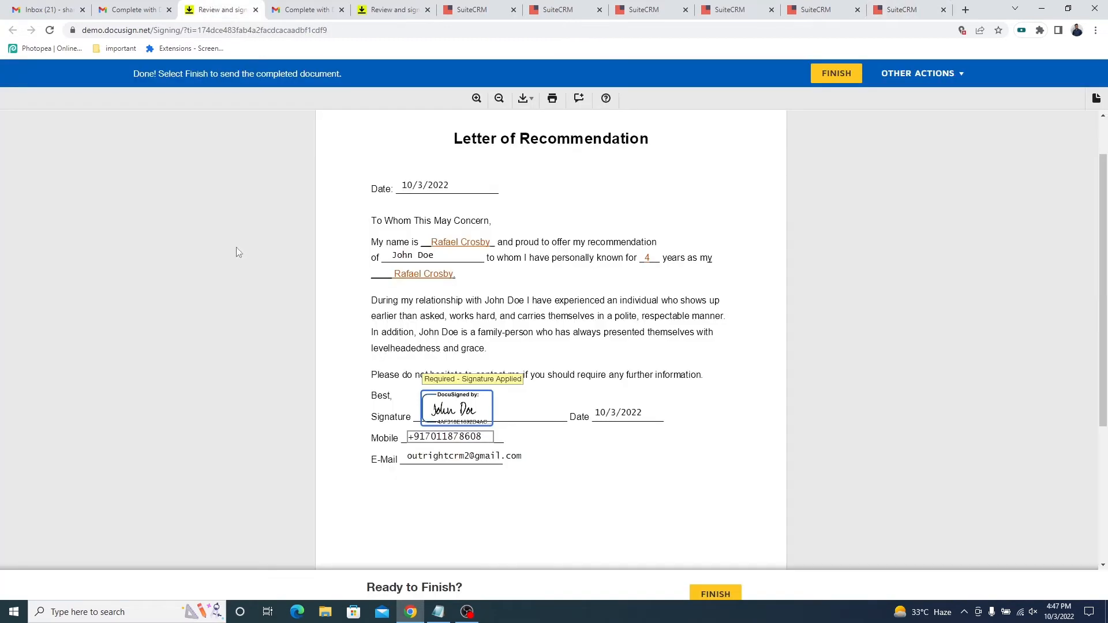
left_click(835, 73)
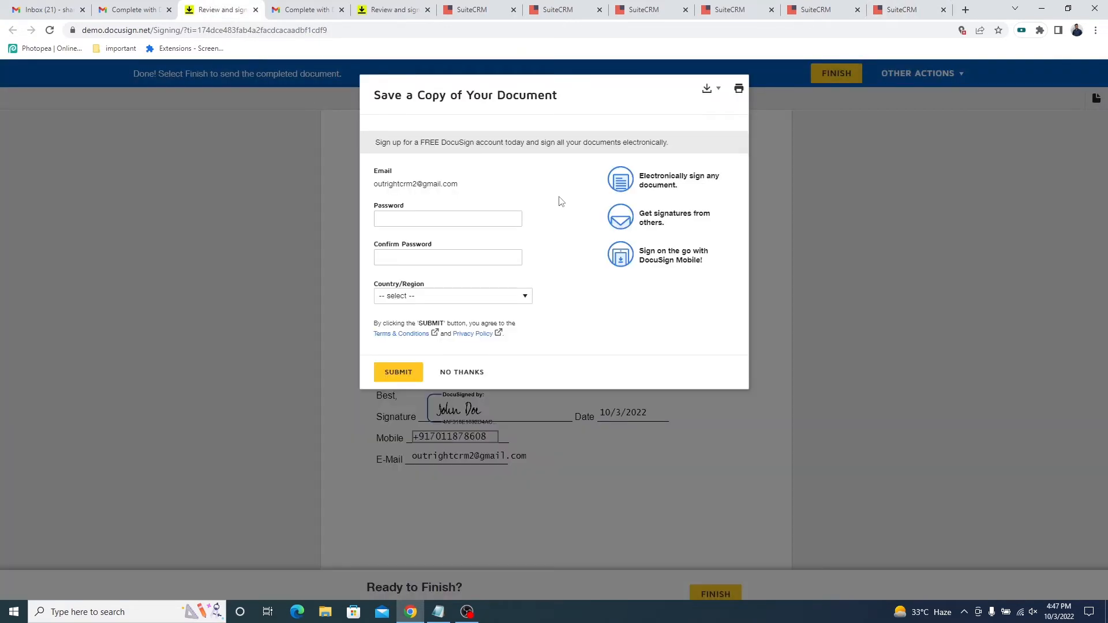
left_click(477, 373)
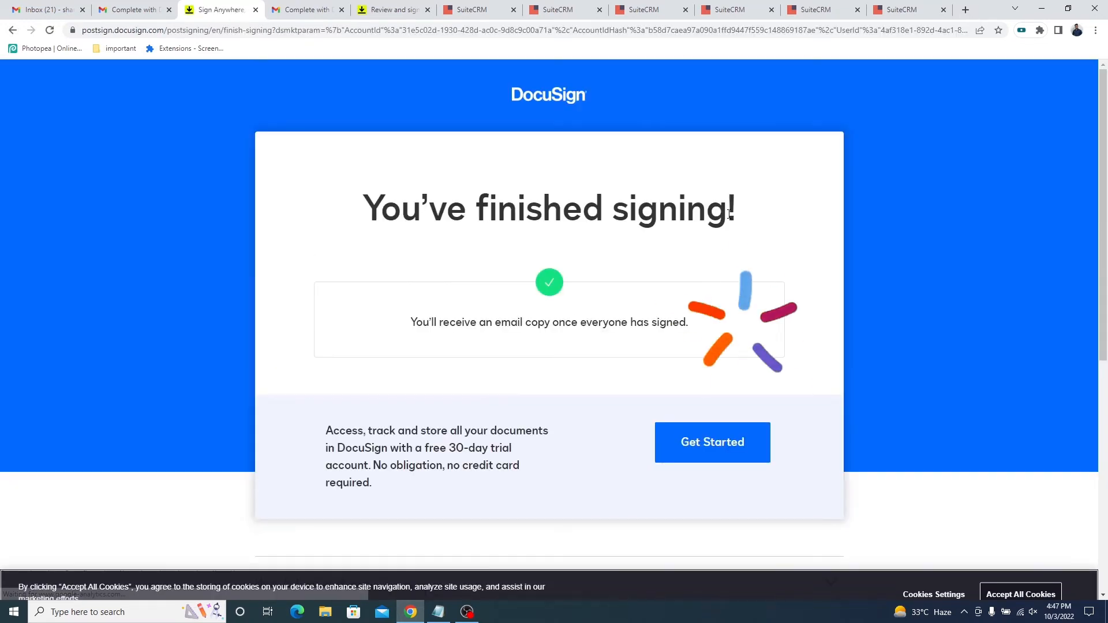
triple_click(690, 227)
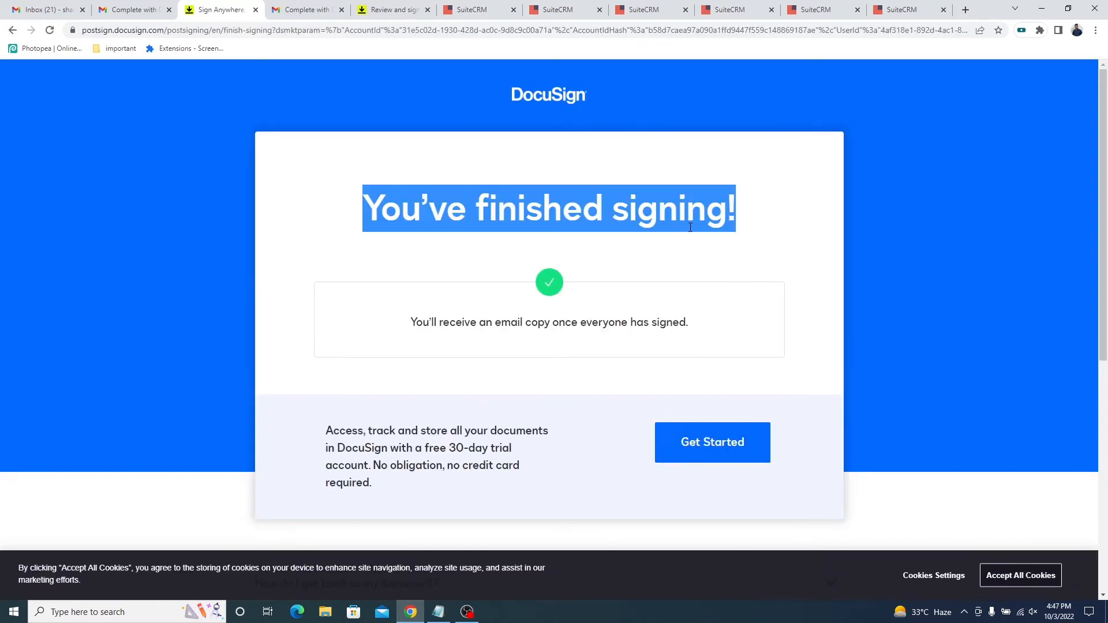
Finish signing the second recipient's letter, decline the account offer, and close both signing confirmation pages.
left_click(408, 6)
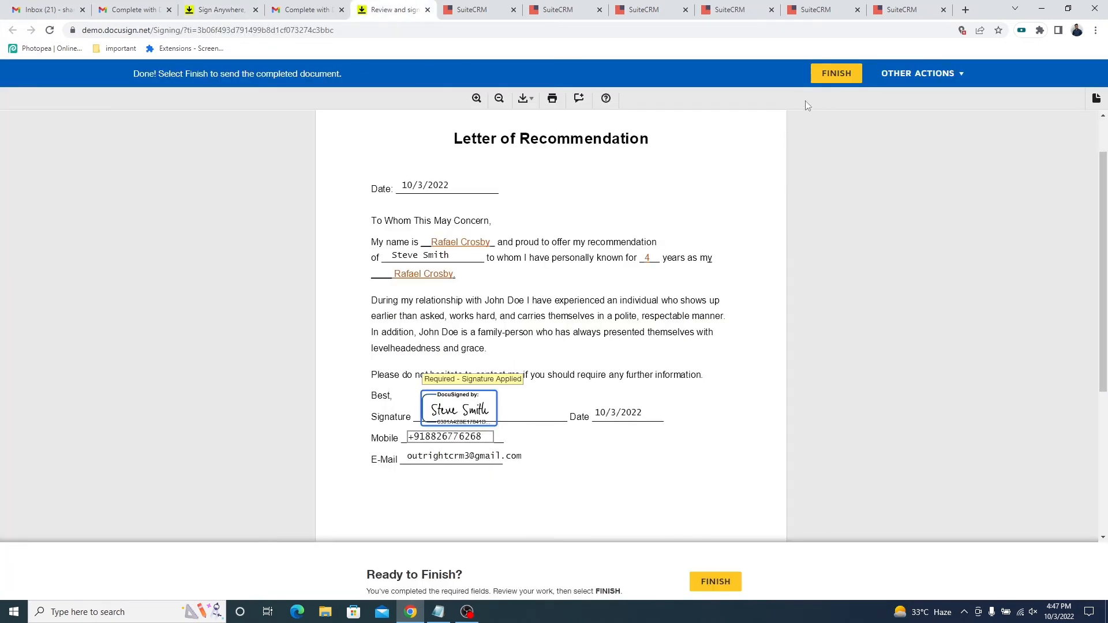
left_click(837, 73)
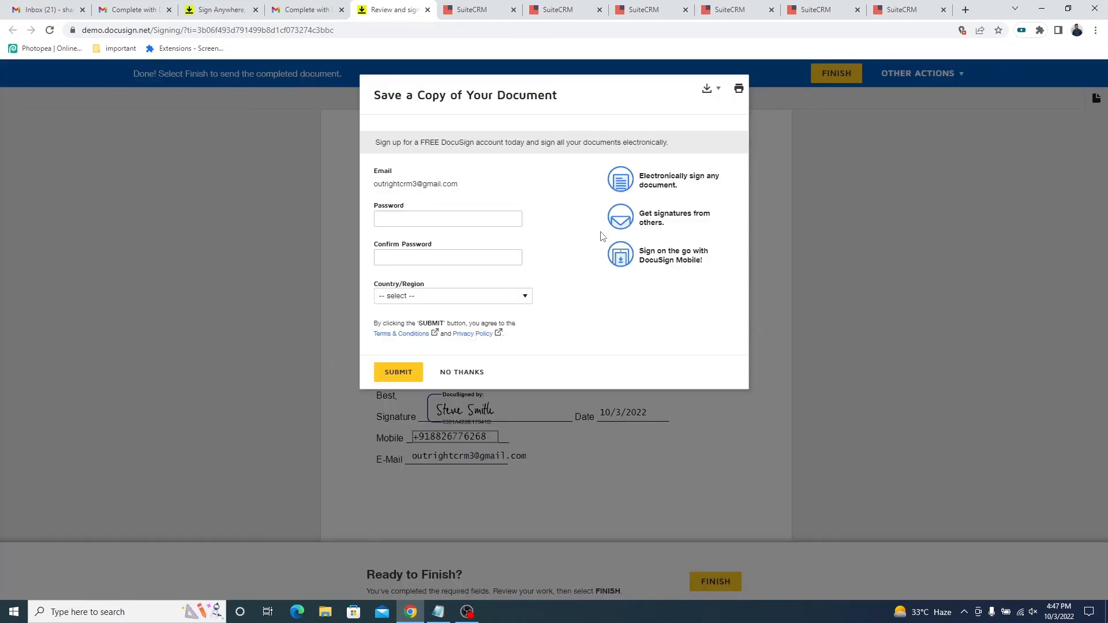
left_click(467, 374)
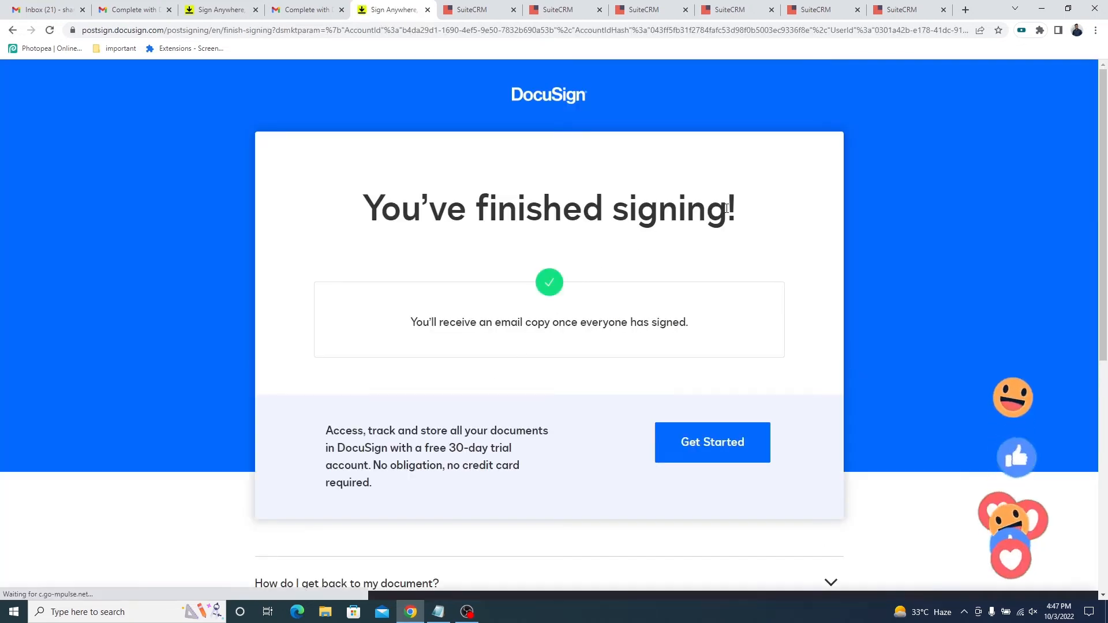
triple_click(724, 211)
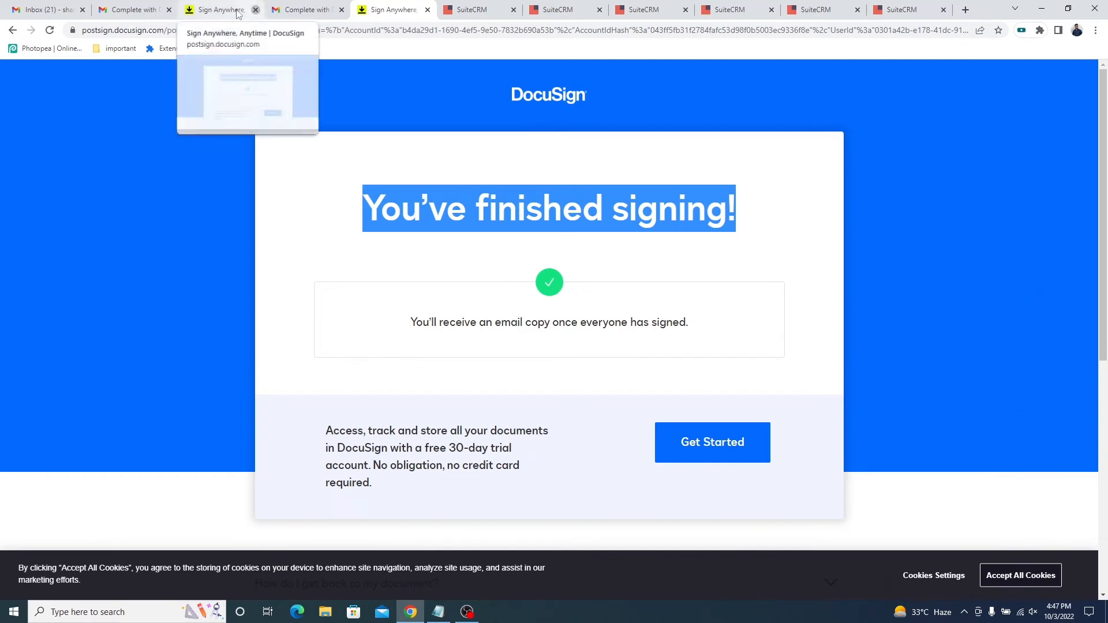
left_click(256, 9)
left_click(340, 10)
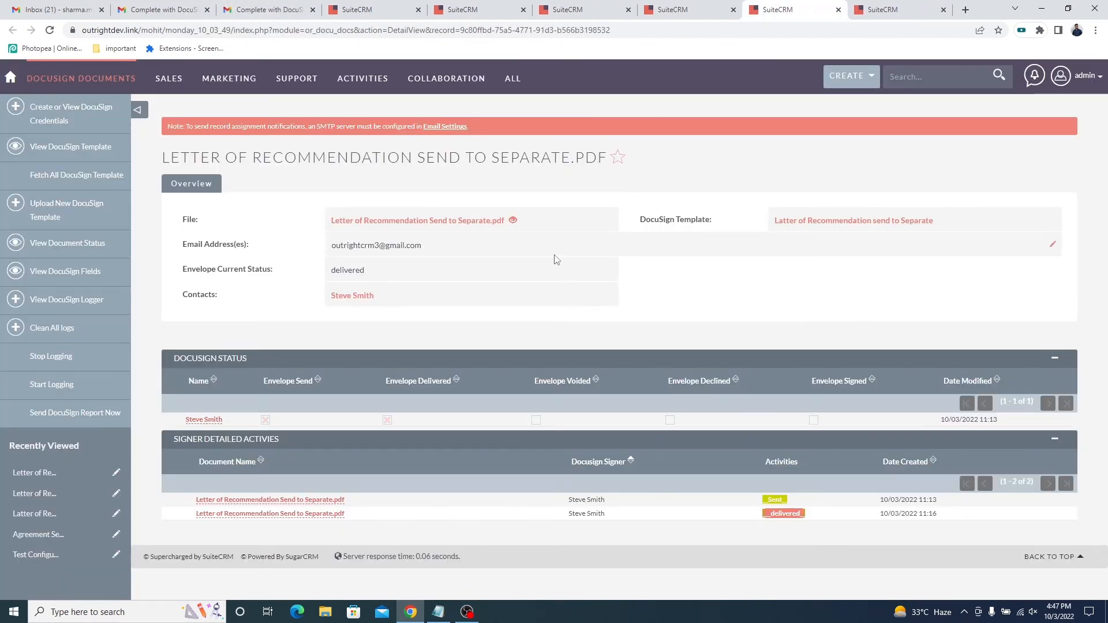
Reload both recipients' document records in SuiteCRM and check the envelope status and signer activities of the signed letters.
triple_click(245, 245)
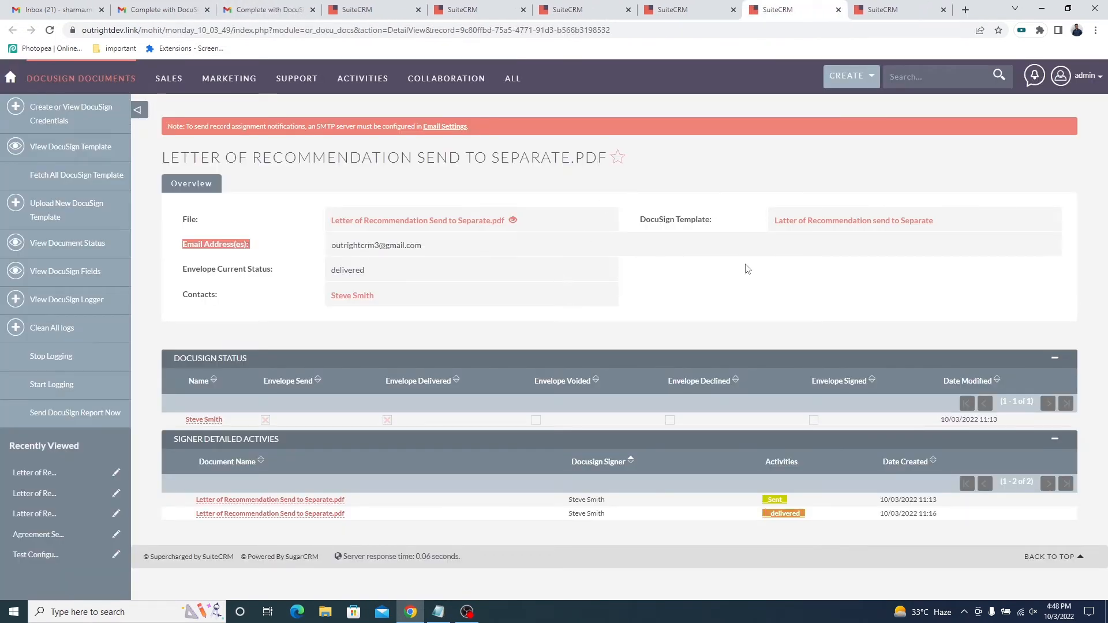
right_click(711, 284)
left_click(737, 323)
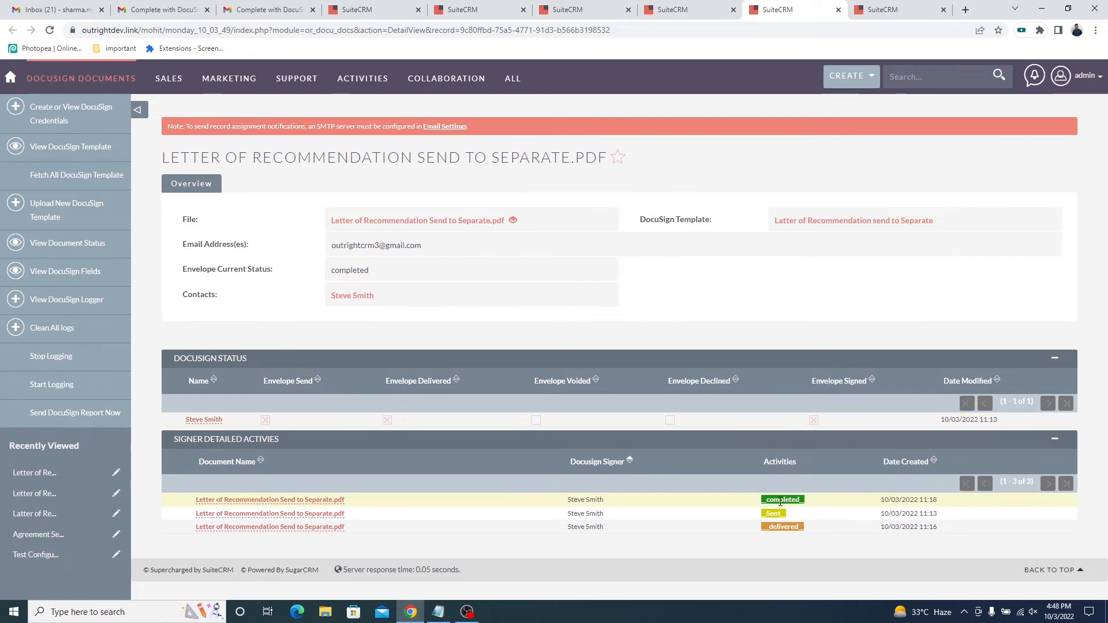
left_click(923, 9)
right_click(809, 282)
left_click(824, 313)
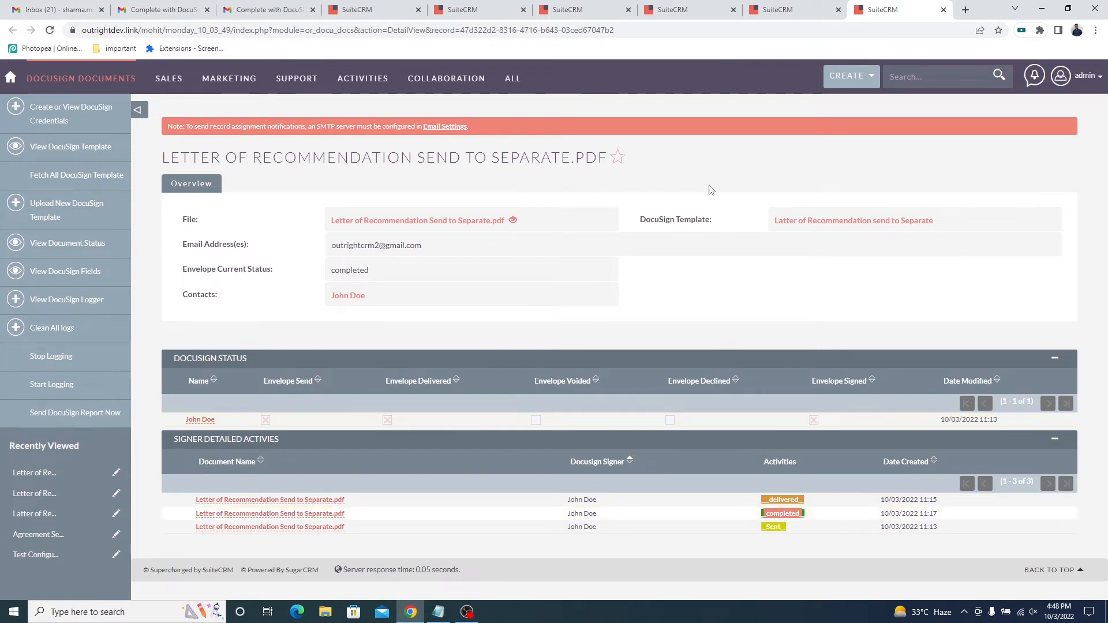
Close the open document record pages and reload the DocuSign template list.
key("ctrl+w")
key("ctrl+w")
key("ctrl+w")
key("ctrl+w")
key("ctrl+w")
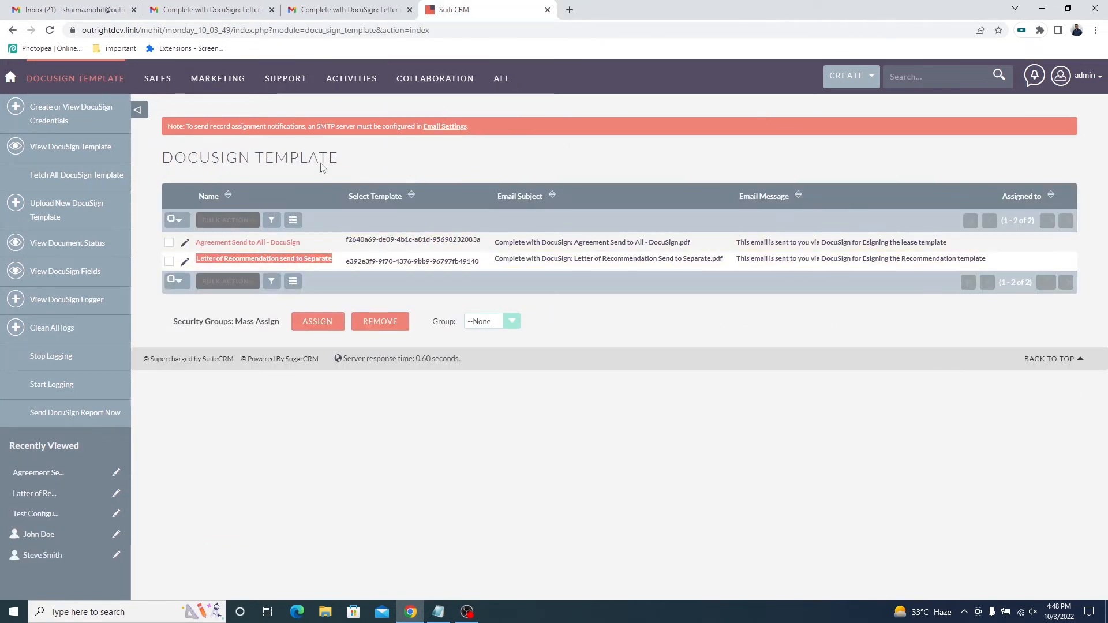
left_click(88, 153)
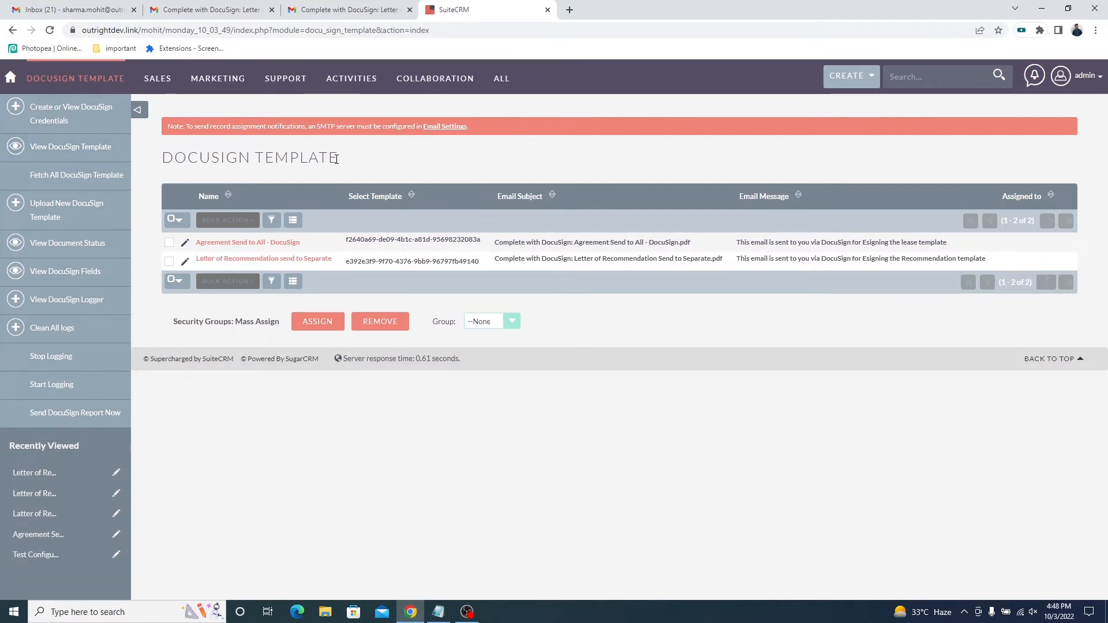
Locate the Agreement Send to All - DocuSign template in the DocuSign template list.
triple_click(333, 155)
left_click_drag(309, 246, 198, 245)
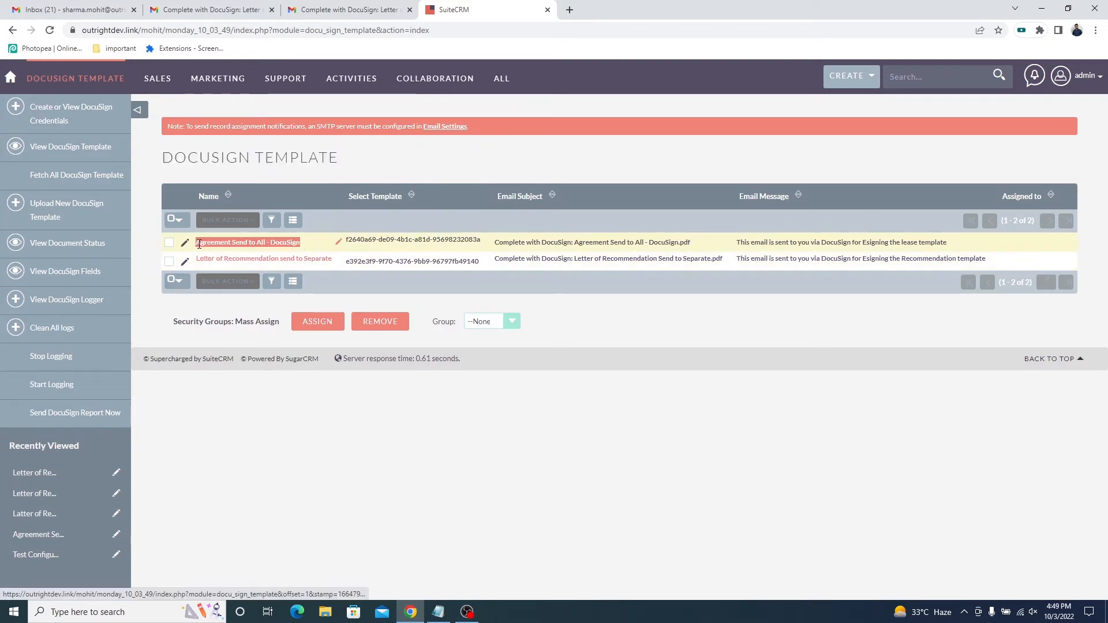
middle_click(240, 249)
left_click(586, 7)
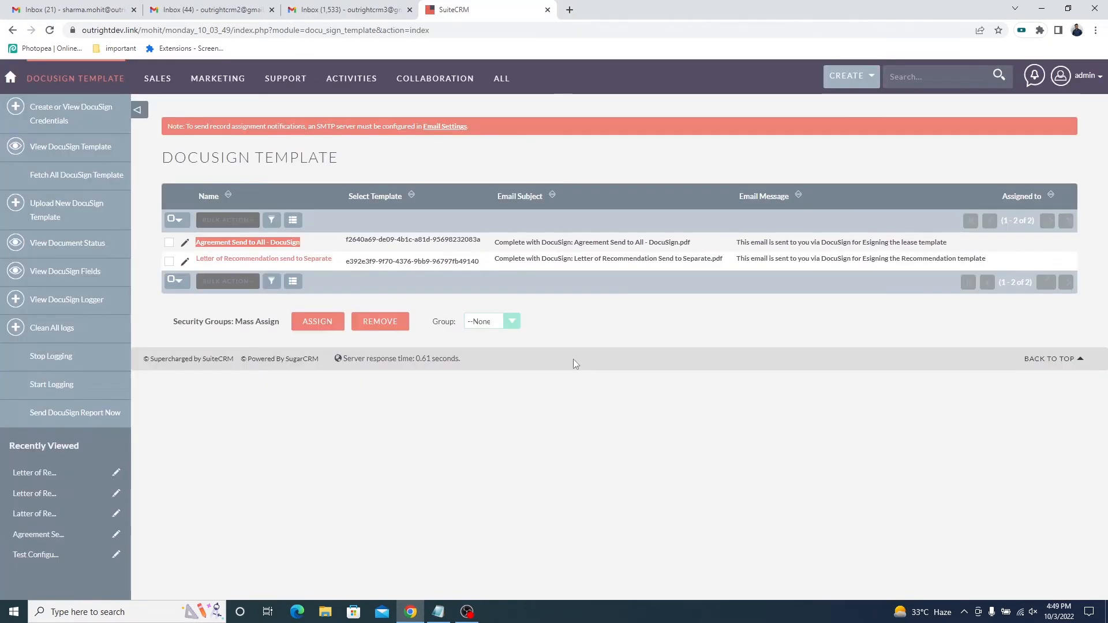
left_click(586, 339)
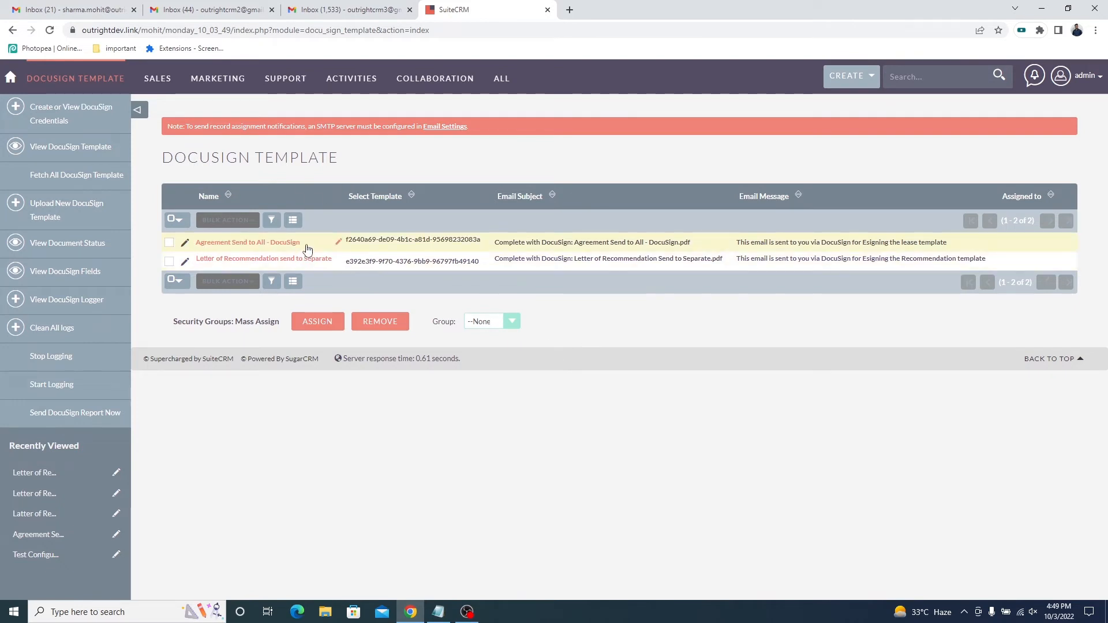
Open the Agreement Send to All - DocuSign template record in a new browser tab.
left_click_drag(308, 250, 205, 245)
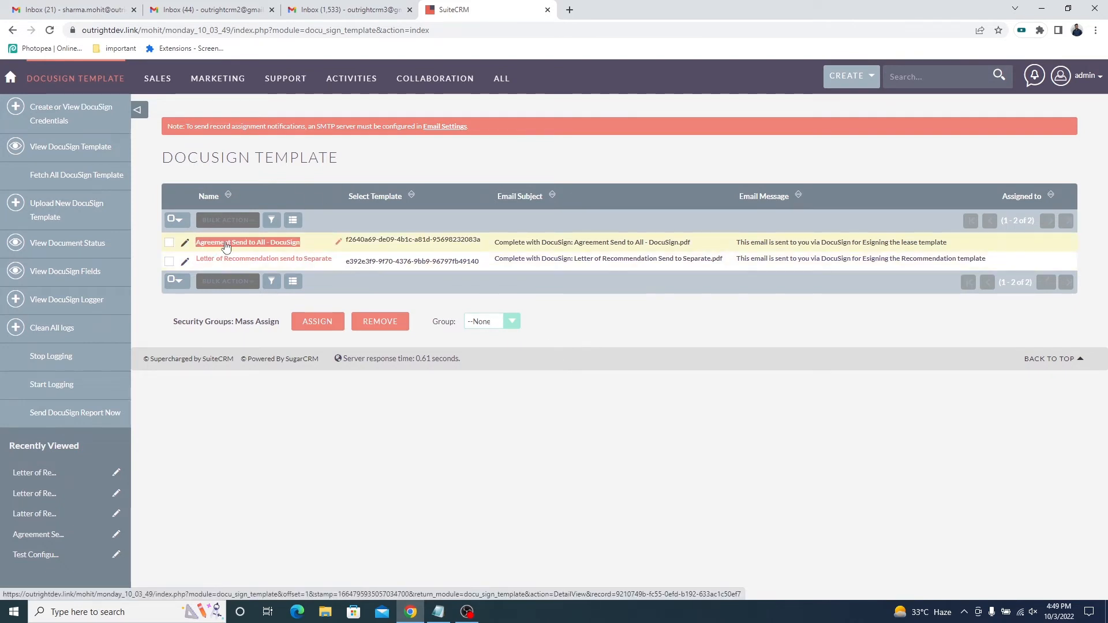
middle_click(275, 244)
left_click(596, 4)
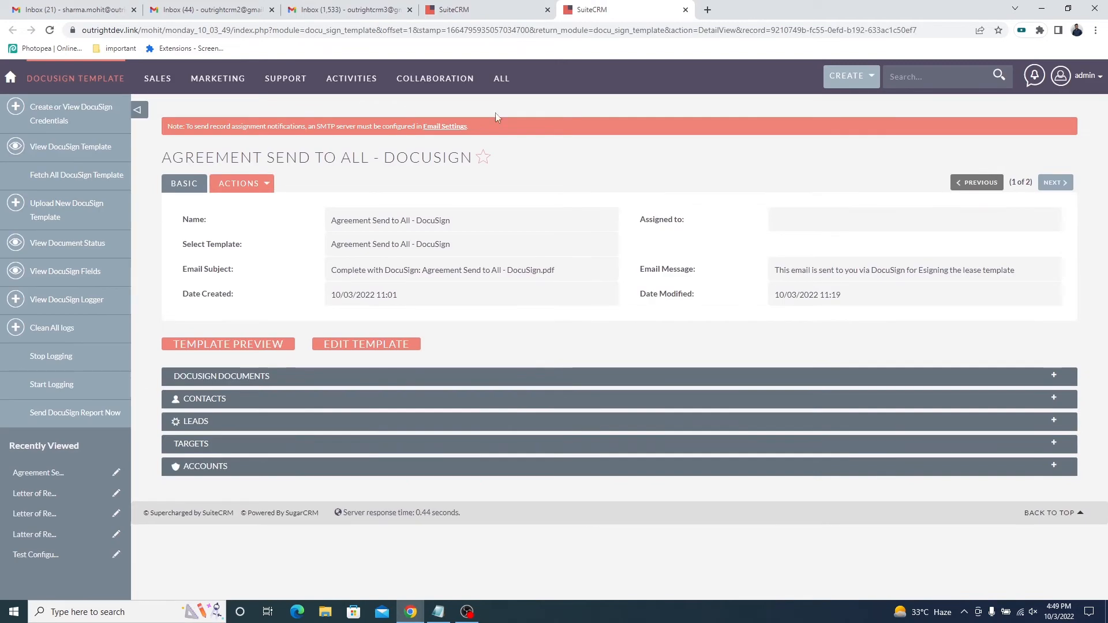
triple_click(465, 160)
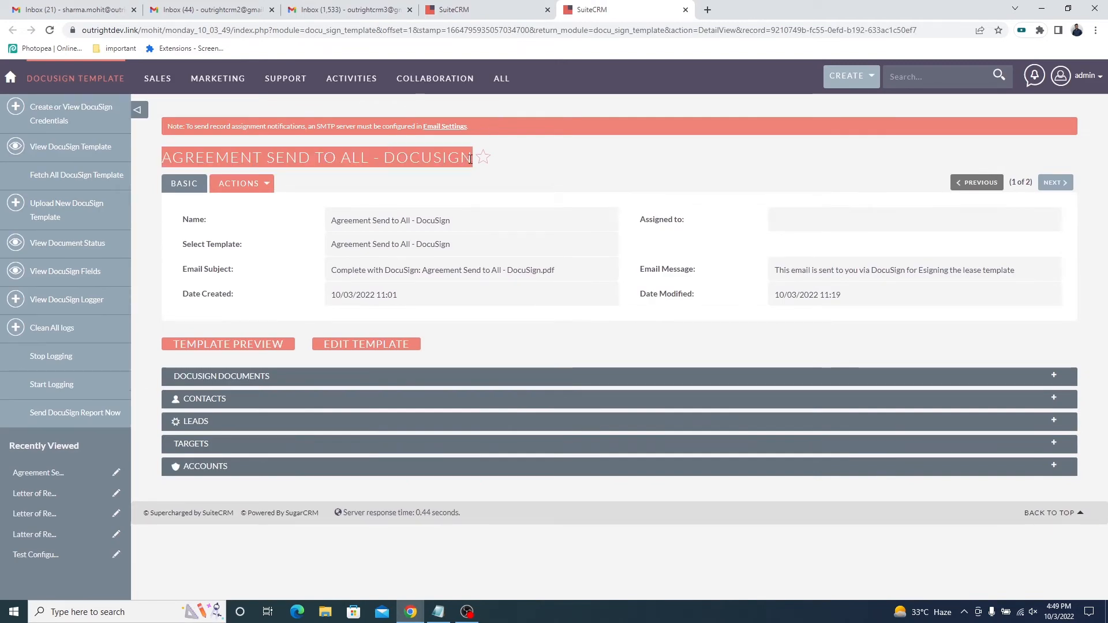
Link both existing contacts to the Agreement Send to All - DocuSign template.
left_click(350, 404)
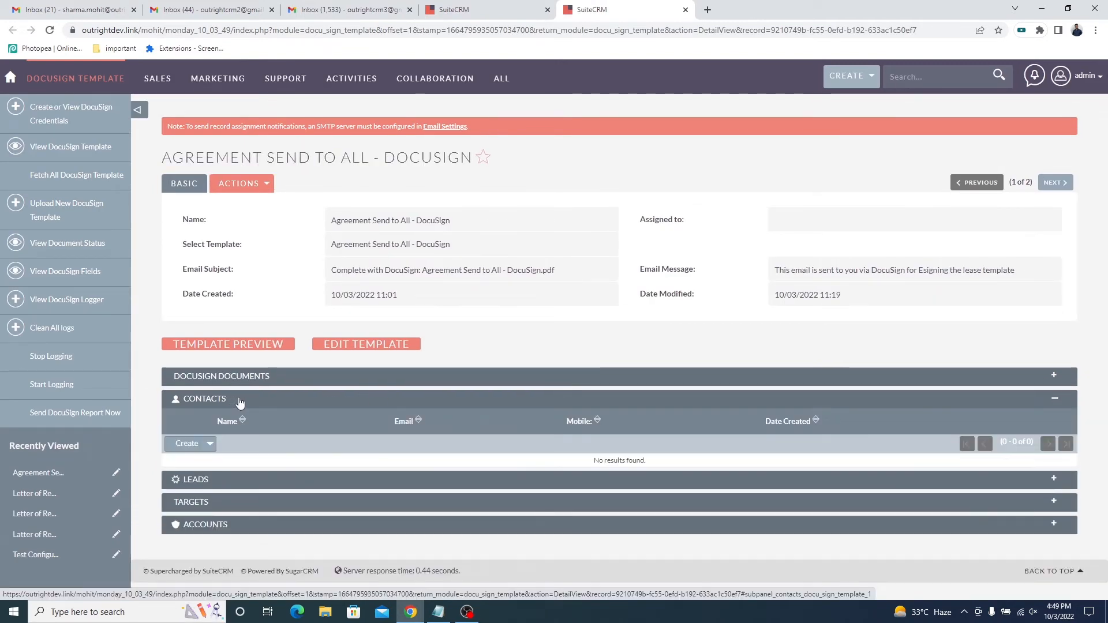
left_click(210, 444)
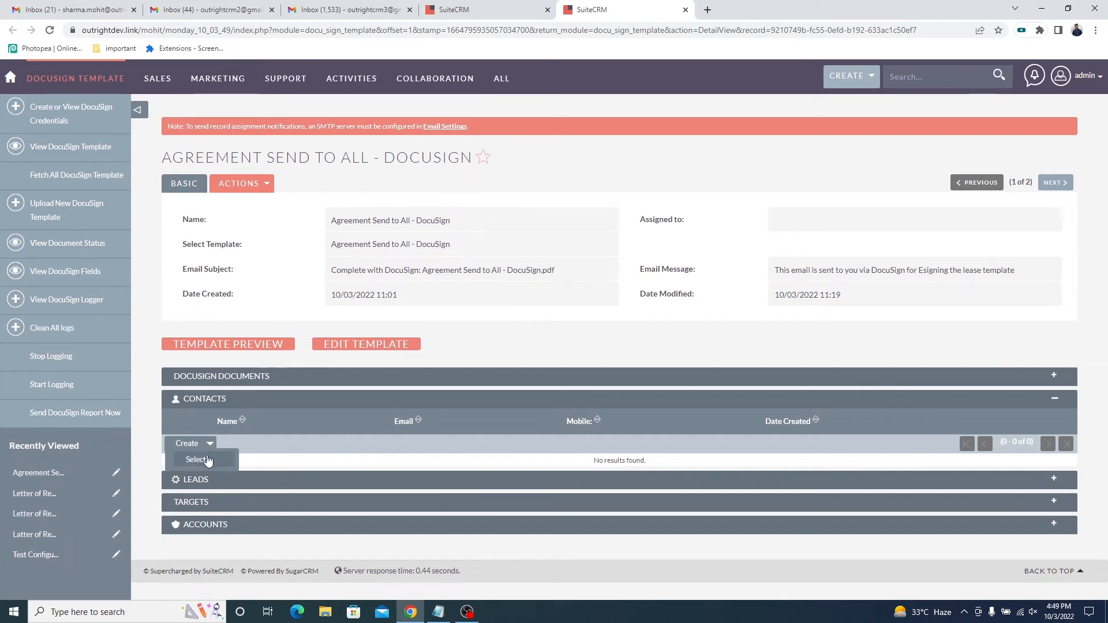
left_click(207, 460)
scroll(102, 443, "down", 1)
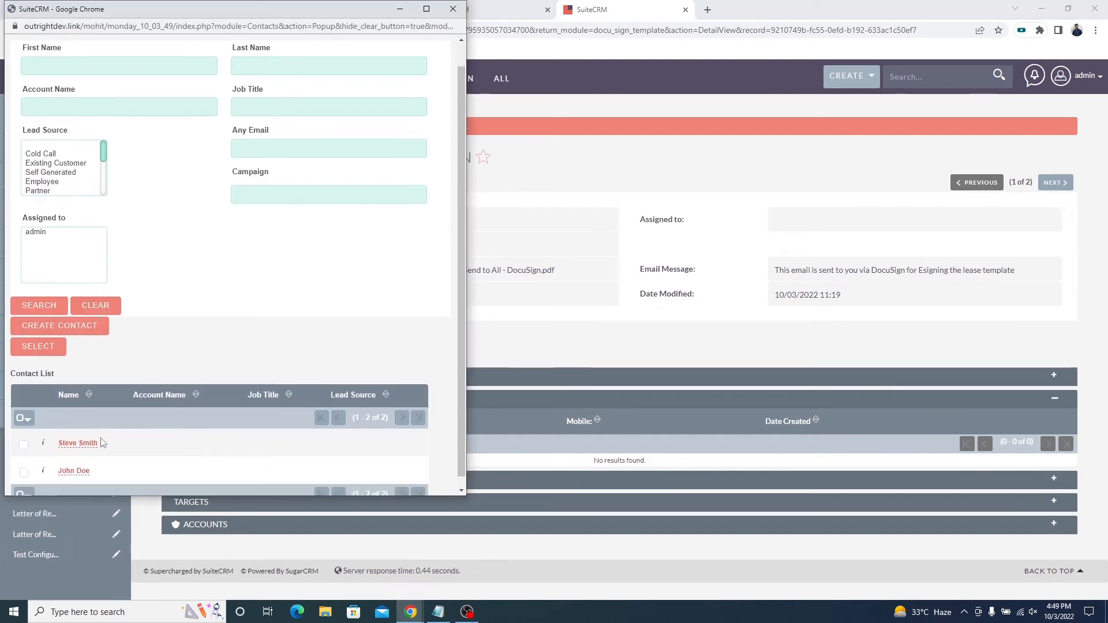
left_click(24, 435)
left_click(24, 462)
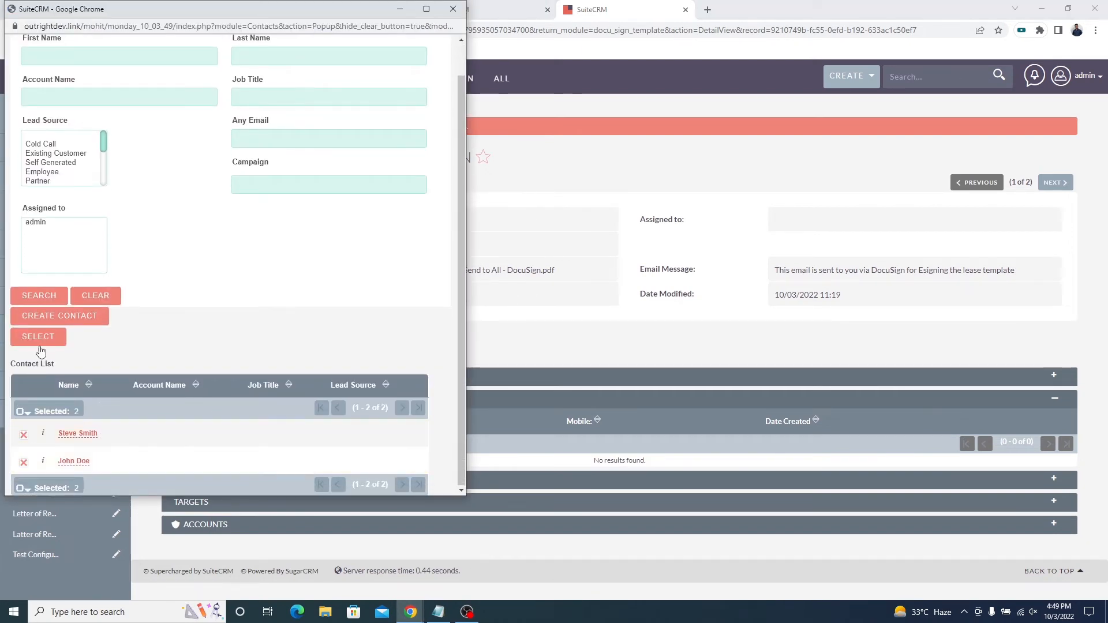
left_click(39, 345)
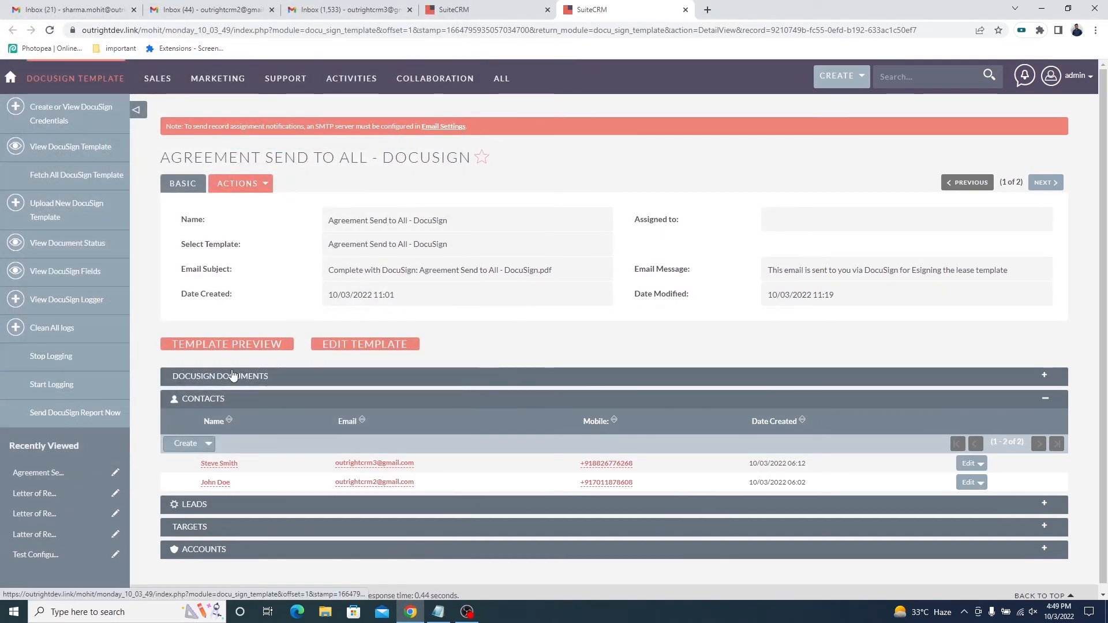
Open the agreement with Edit and Send on the Fly in DocuSign and review the lease agreement's content and signature area.
right_click(532, 338)
left_click(563, 374)
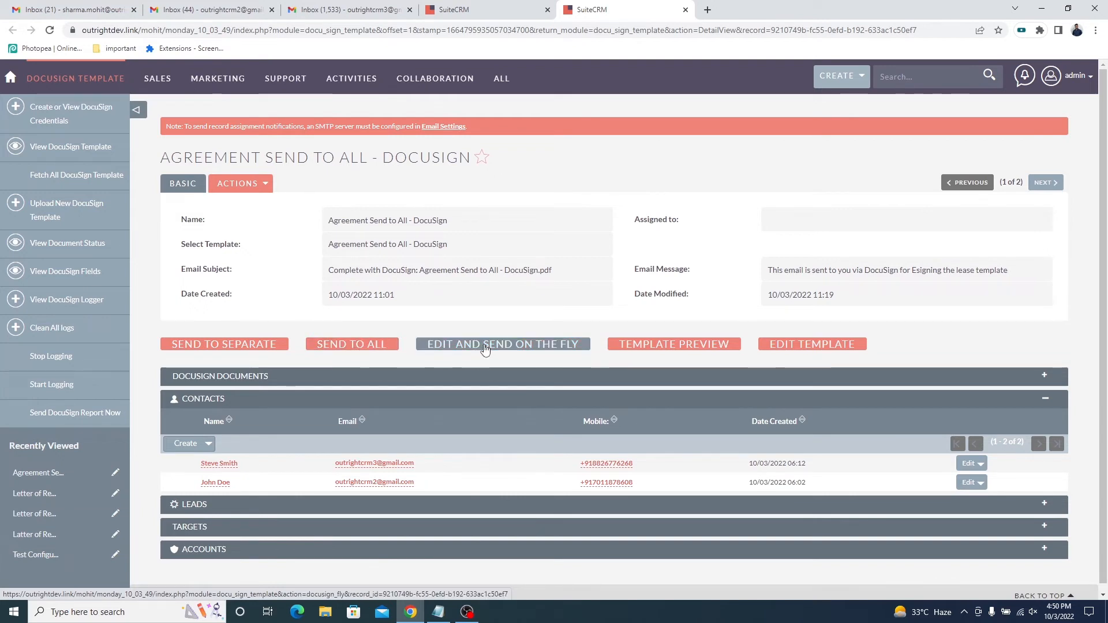
left_click(762, 7)
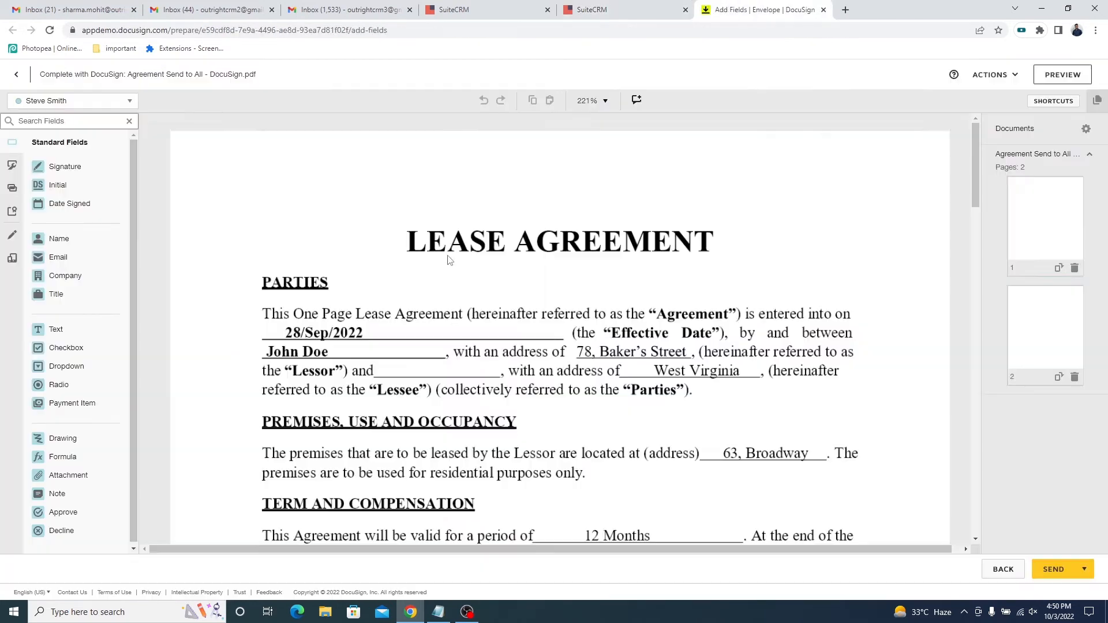
scroll(449, 260, "down", 3)
scroll(449, 259, "down", 10)
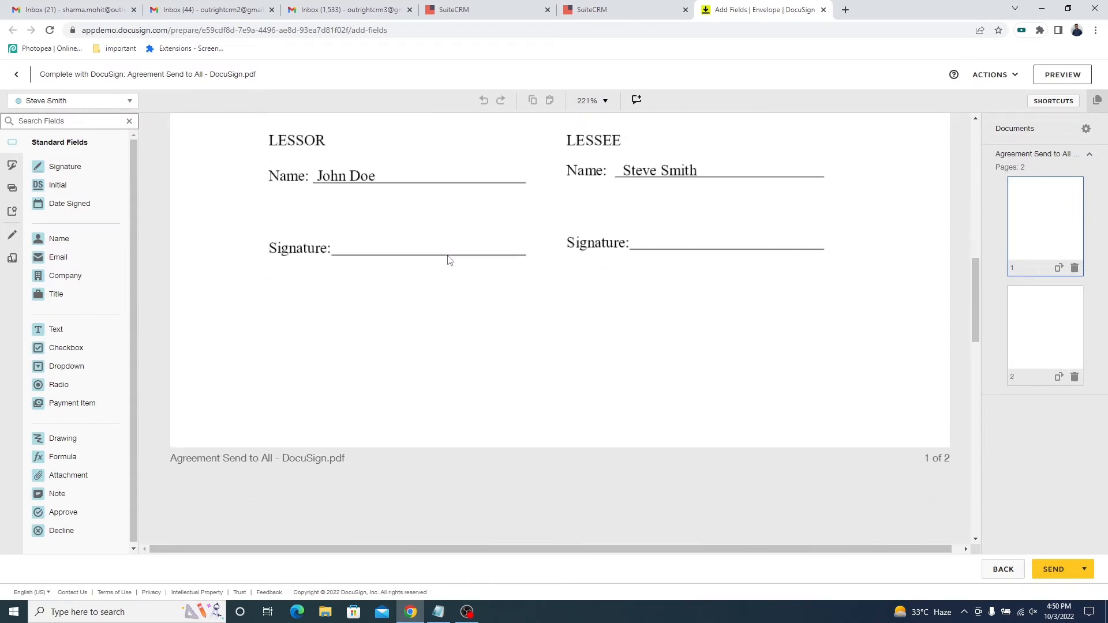
scroll(450, 260, "up", 12)
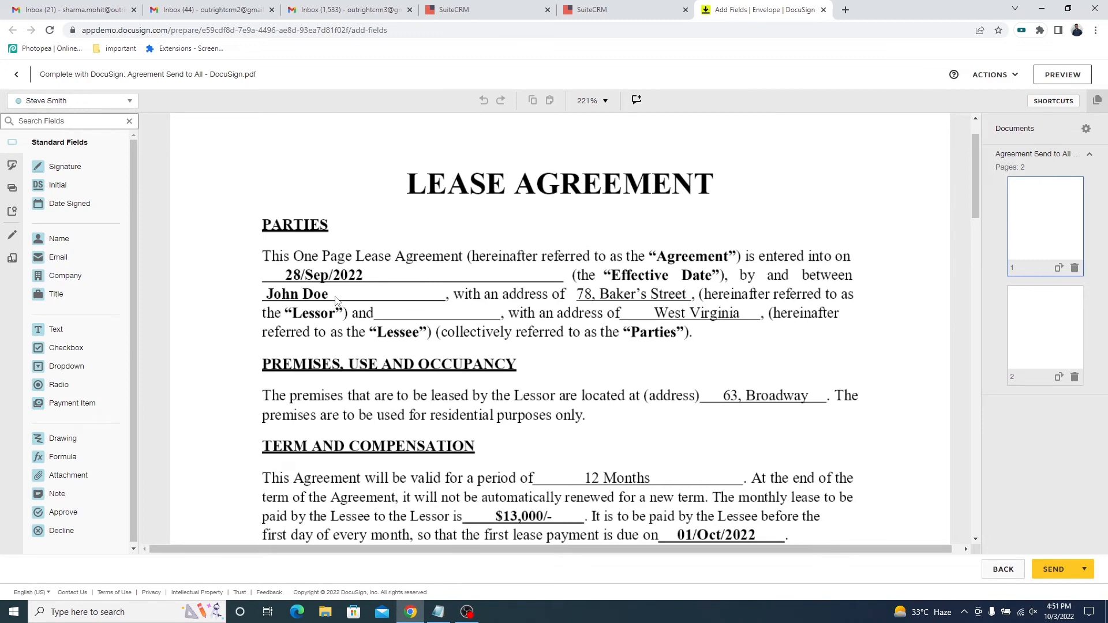
scroll(336, 299, "down", 10)
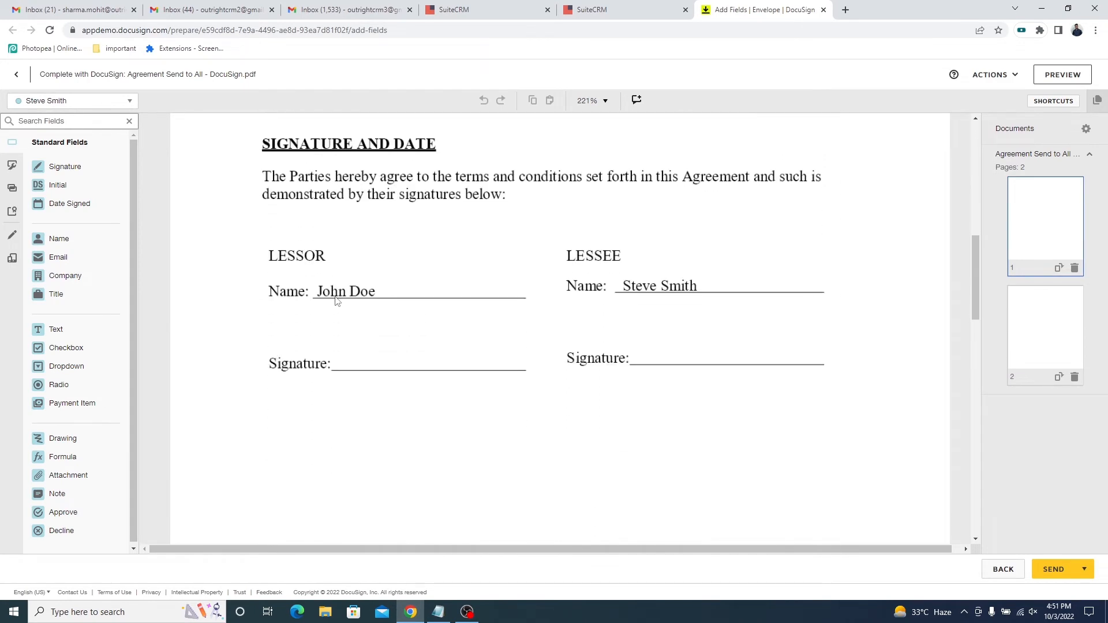
Assign a Signature field and a Date Signed field to the lessor on the lessor's signature and date lines.
left_click(116, 101)
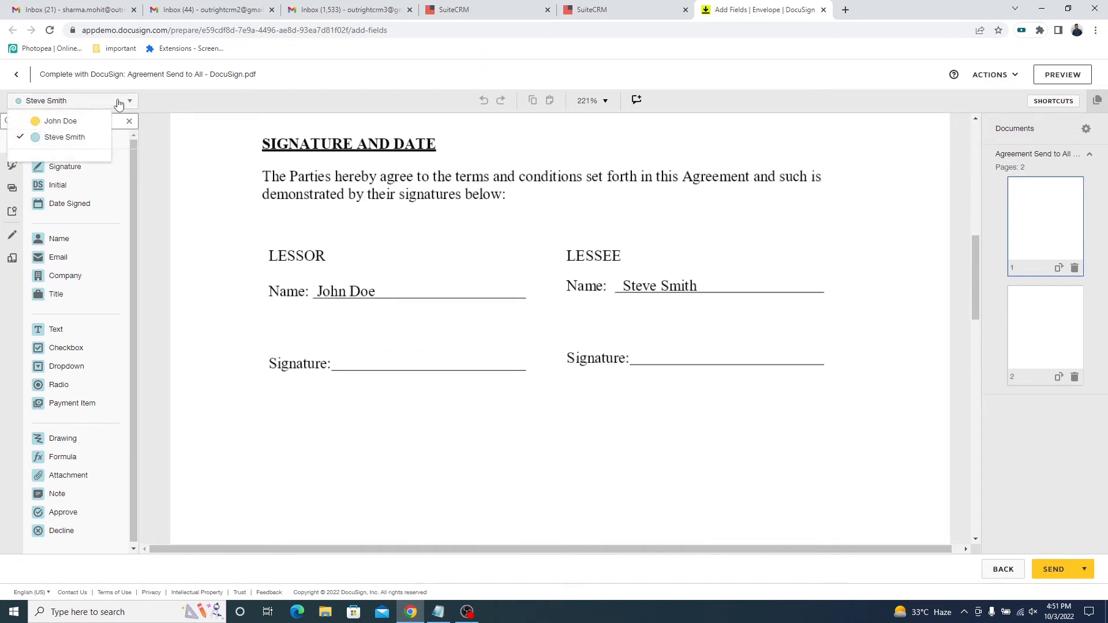
left_click(60, 121)
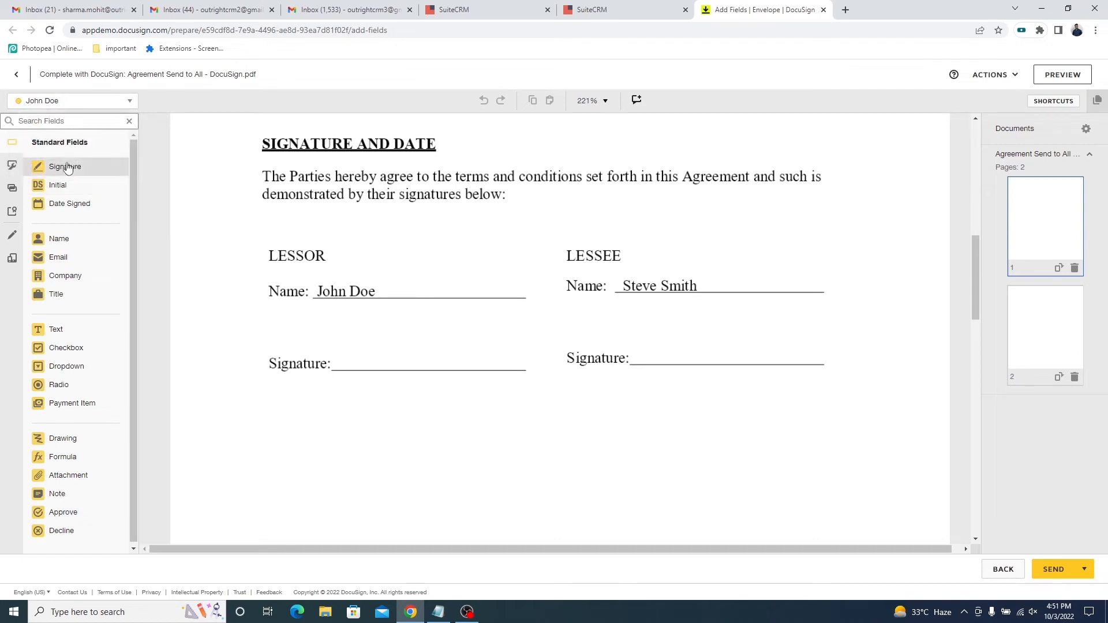
mouse_move(67, 168)
left_mouse_down()
mouse_move(391, 346)
mouse_move(372, 329)
left_mouse_up()
scroll(358, 404, "down", 2)
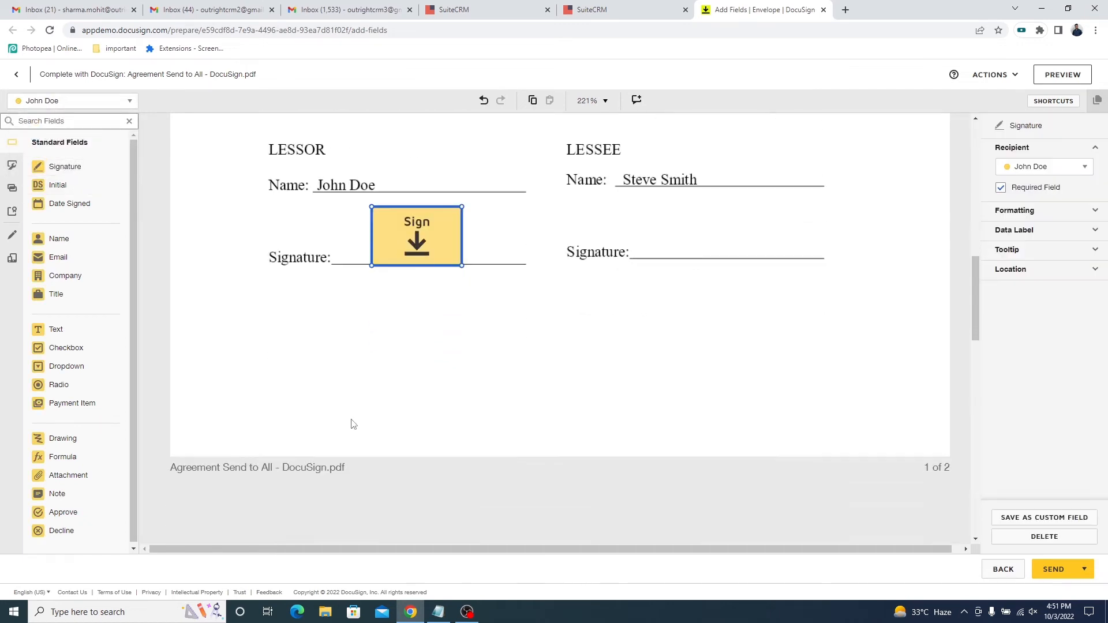
scroll(354, 425, "down", 2)
mouse_move(70, 203)
left_mouse_down()
mouse_move(373, 466)
mouse_move(346, 461)
left_mouse_up()
scroll(352, 438, "up", 4)
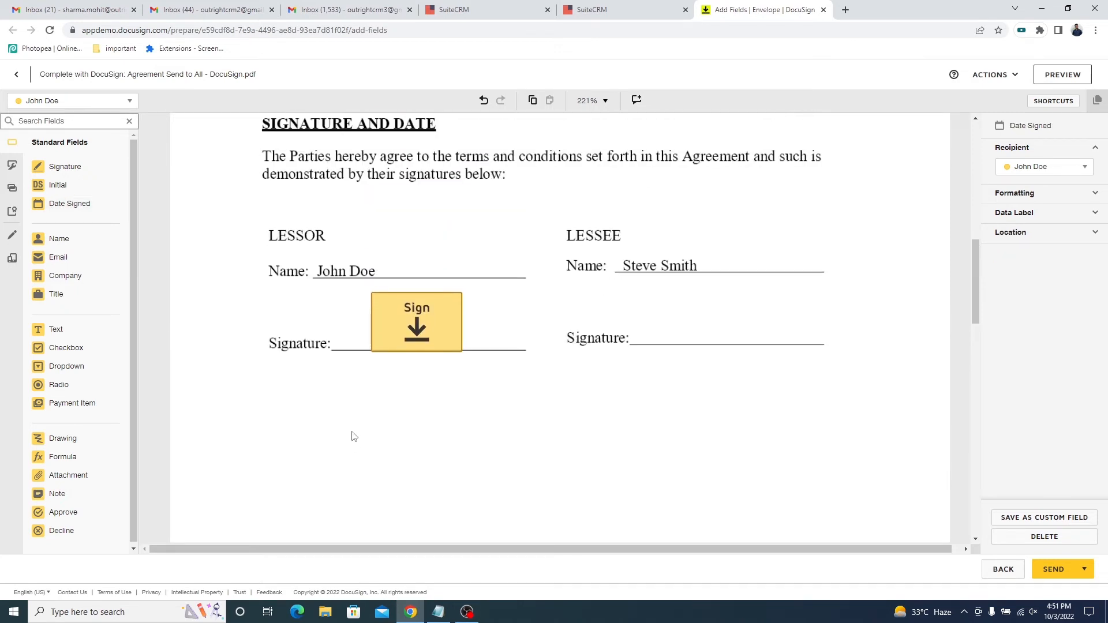
Assign a Signature field and a Date Signed field to the lessee on the lessee's signature and date lines.
left_click(89, 102)
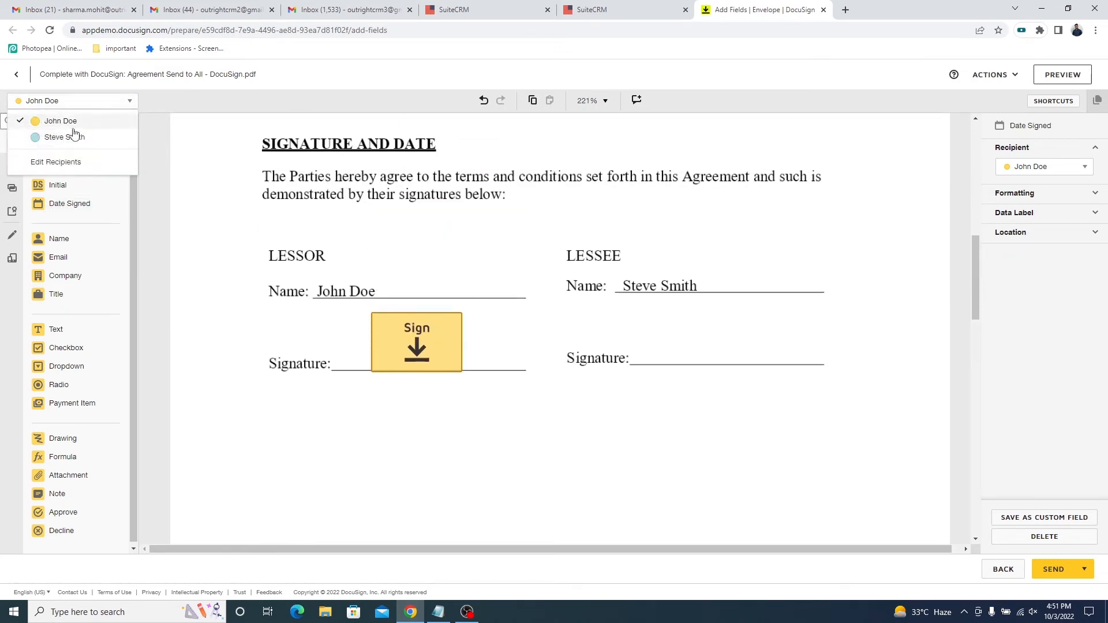
left_click(78, 138)
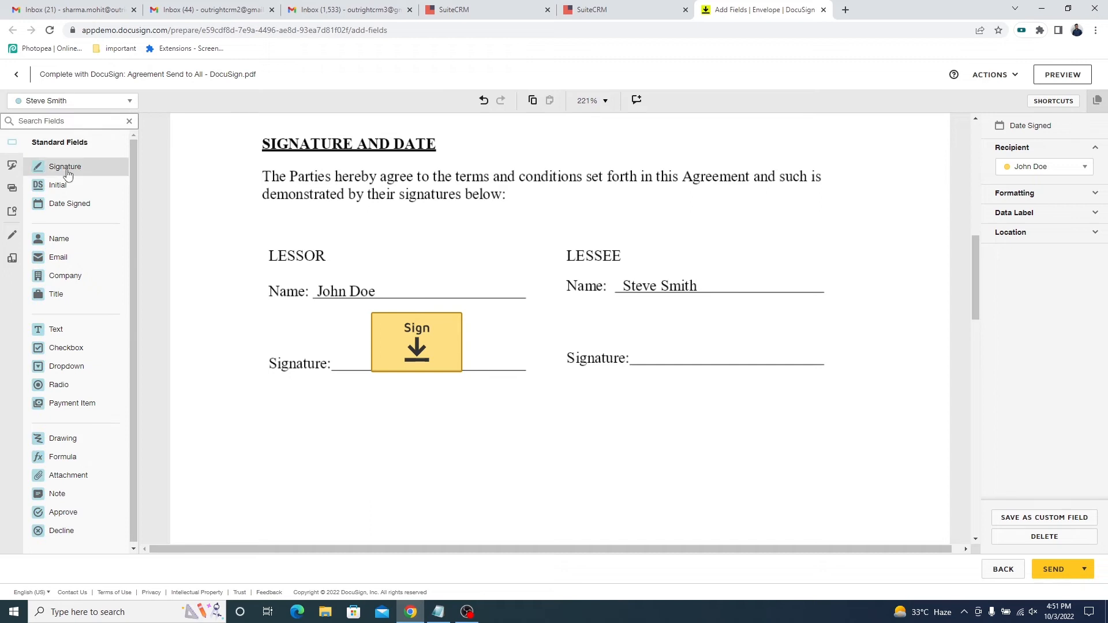
mouse_move(65, 166)
left_mouse_down()
mouse_move(781, 381)
mouse_move(682, 321)
left_mouse_up()
scroll(641, 423, "down", 4)
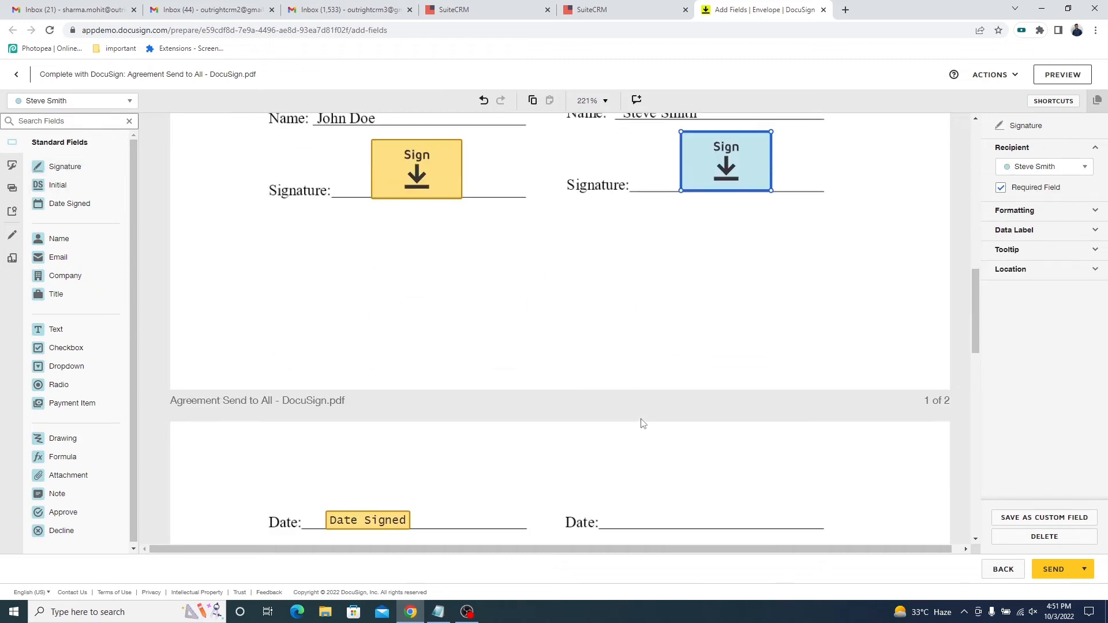
mouse_move(72, 211)
left_mouse_down()
mouse_move(725, 450)
mouse_move(646, 468)
left_mouse_up()
scroll(477, 359, "up", 5)
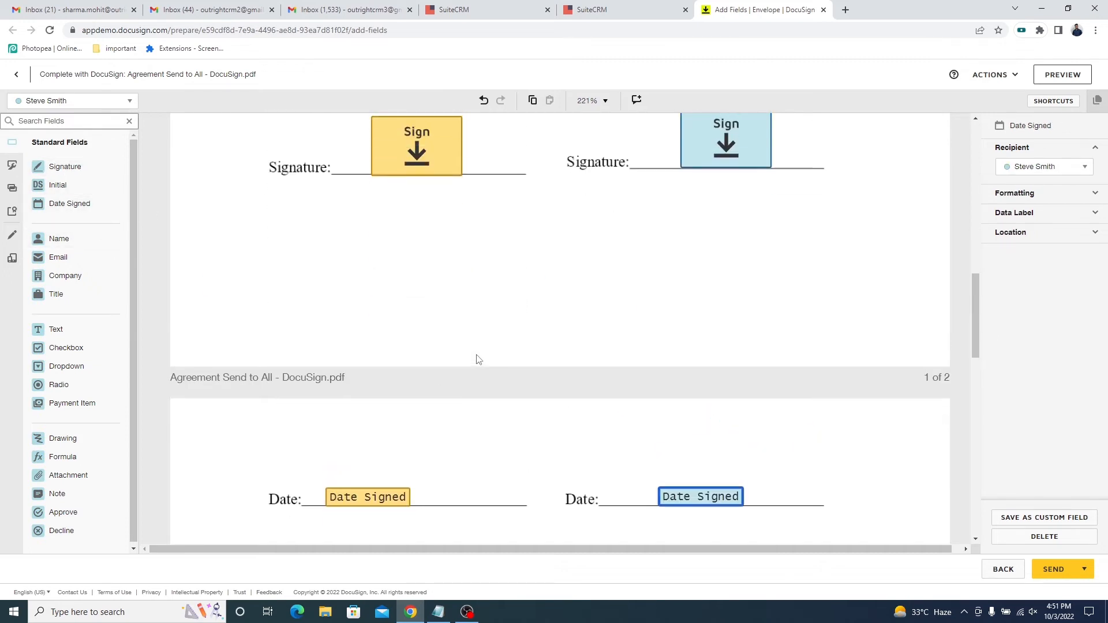
Review the lease agreement with its placed fields, send it to both recipients, and dismiss the SuiteCRM notice.
scroll(485, 397, "up", 10)
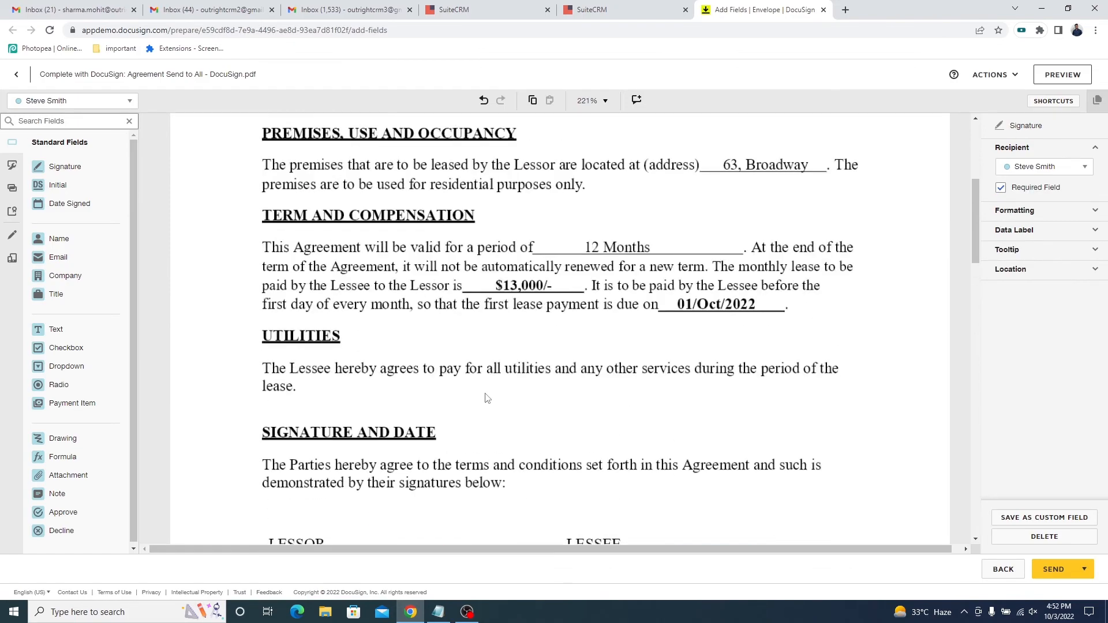
scroll(486, 397, "down", 7)
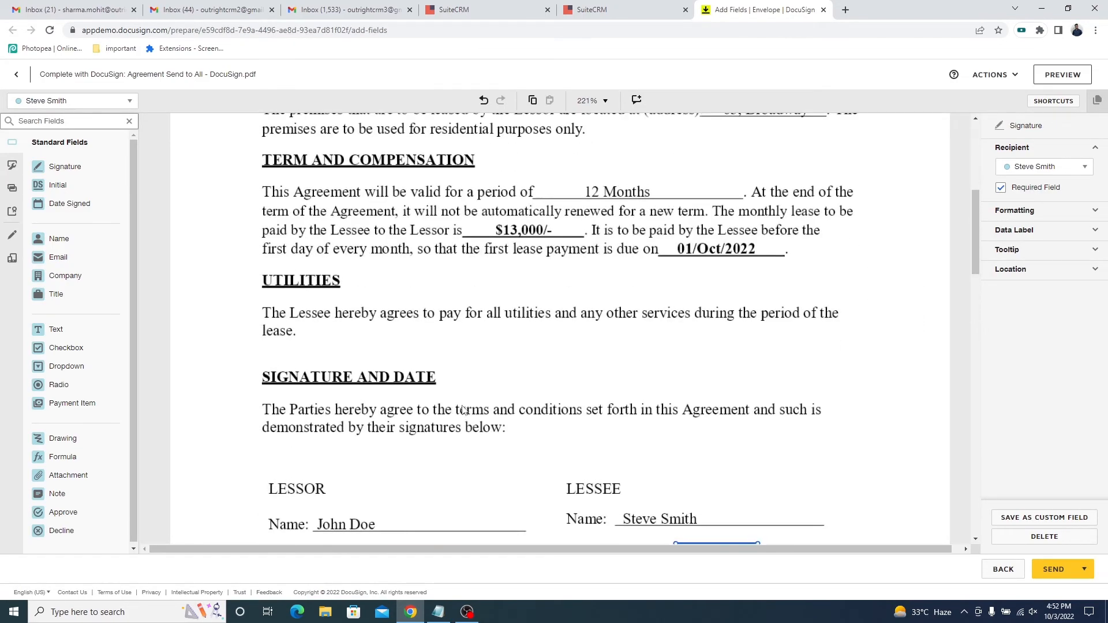
scroll(474, 404, "up", 7)
scroll(463, 410, "down", 1)
scroll(463, 410, "down", 15)
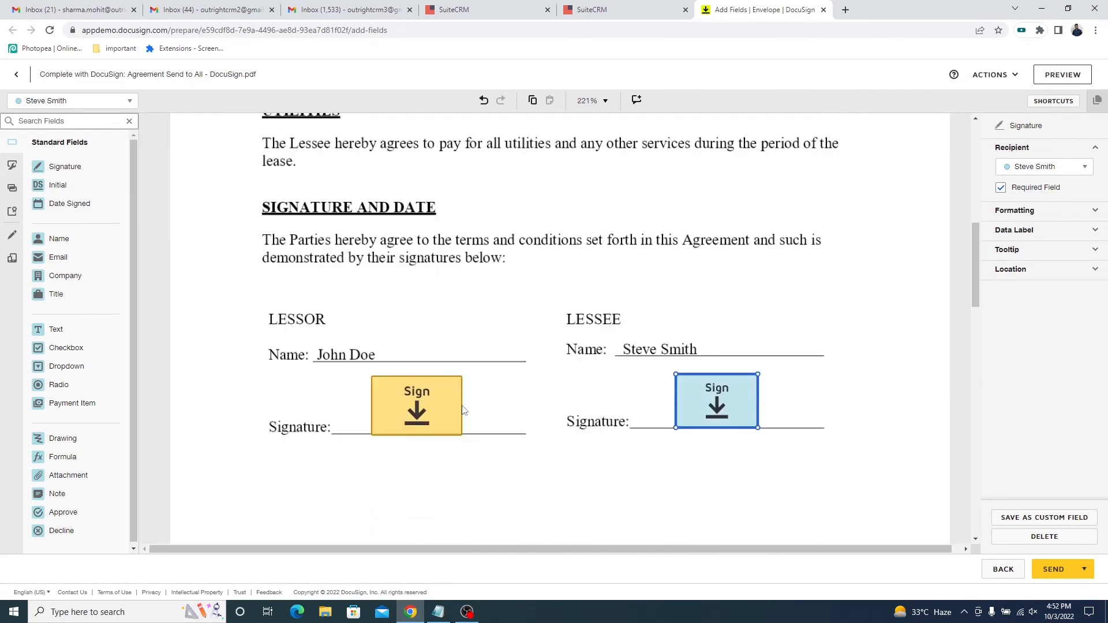
left_click(1051, 570)
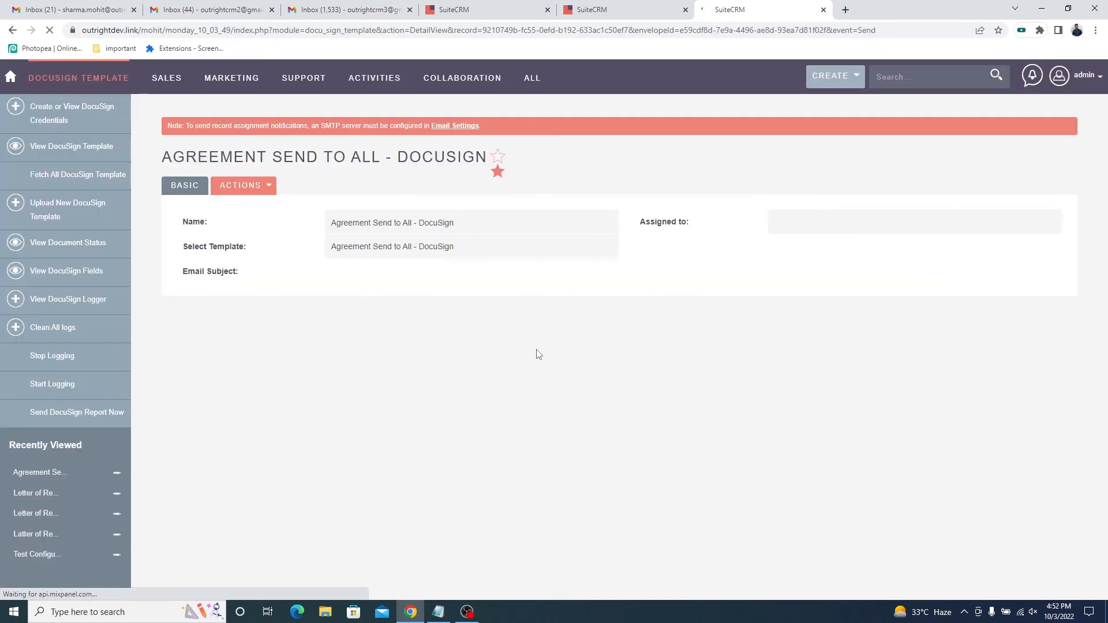
triple_click(530, 73)
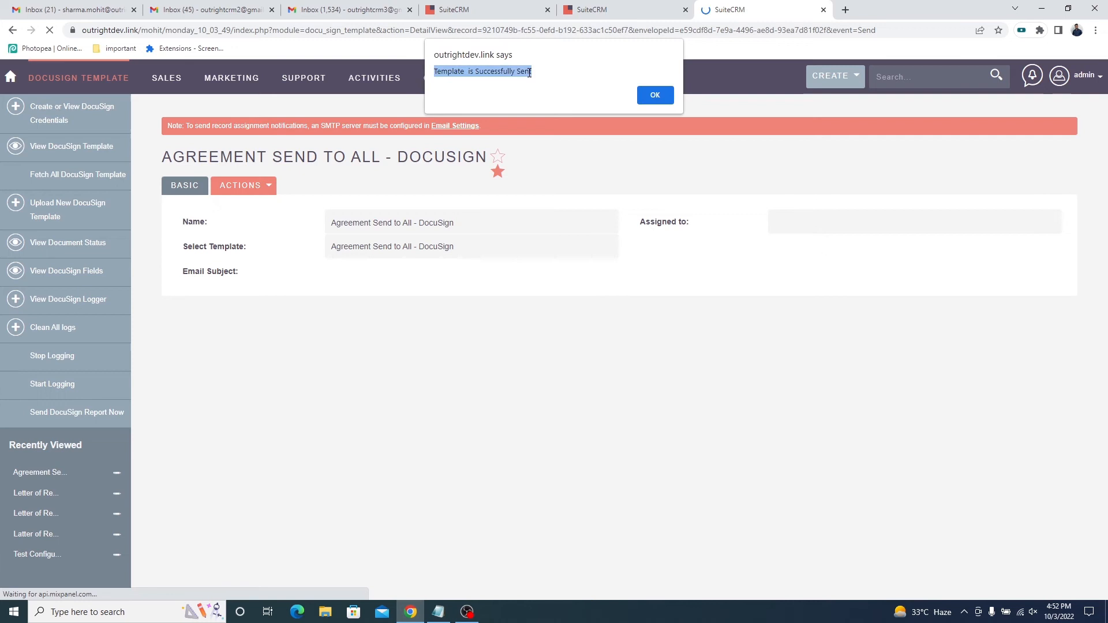
left_click(656, 96)
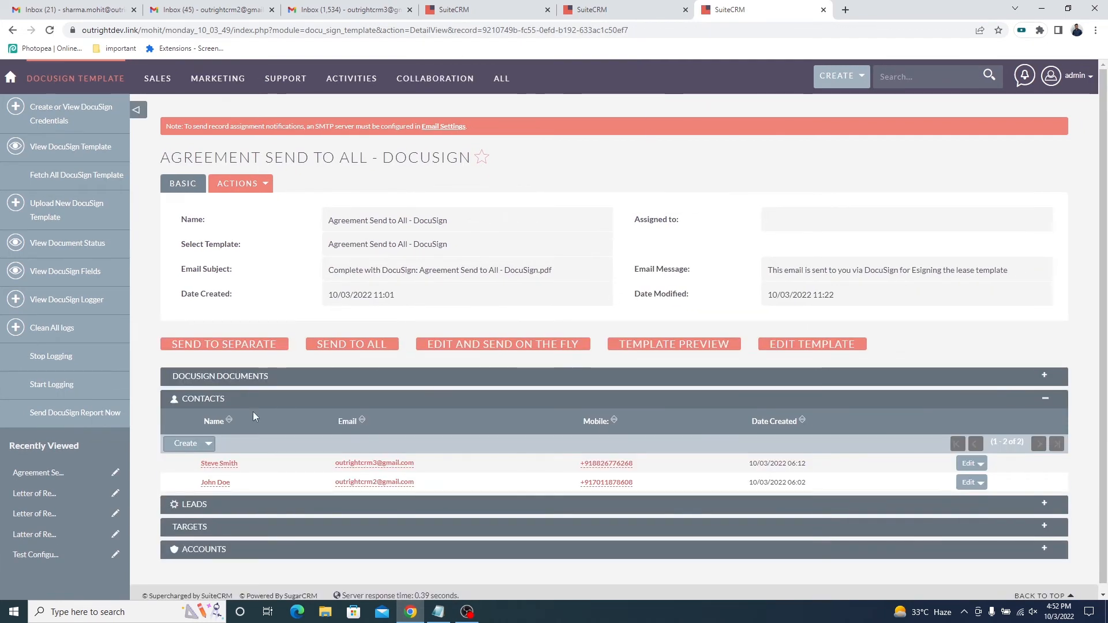
Expand the template's DocuSign documents and check the sent agreement's name and recipient email addresses.
left_click(265, 378)
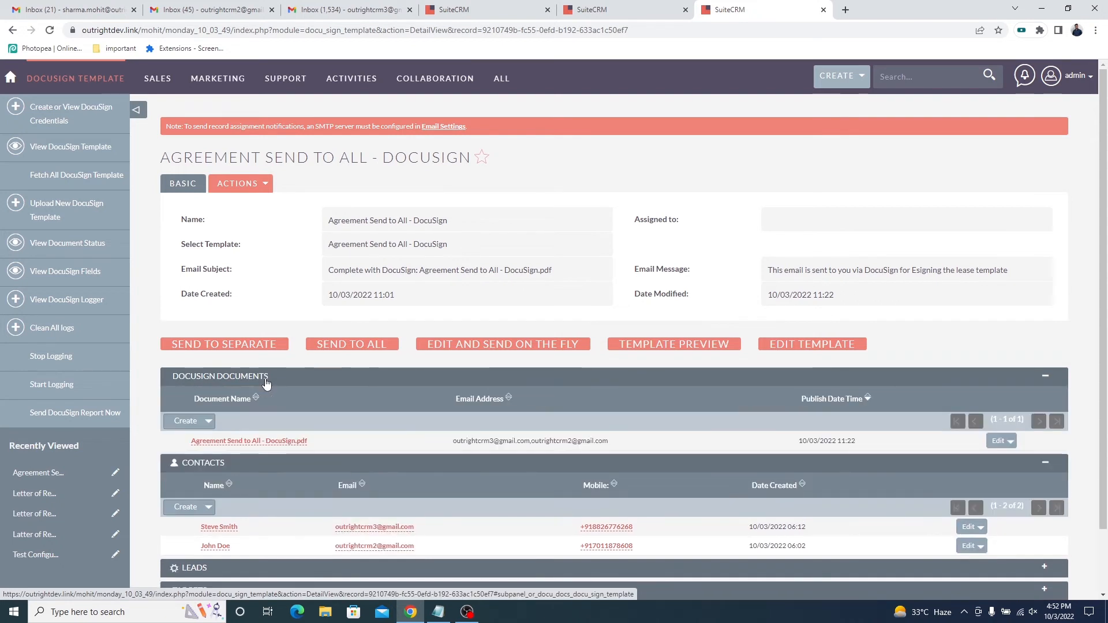
left_click_drag(308, 442, 193, 443)
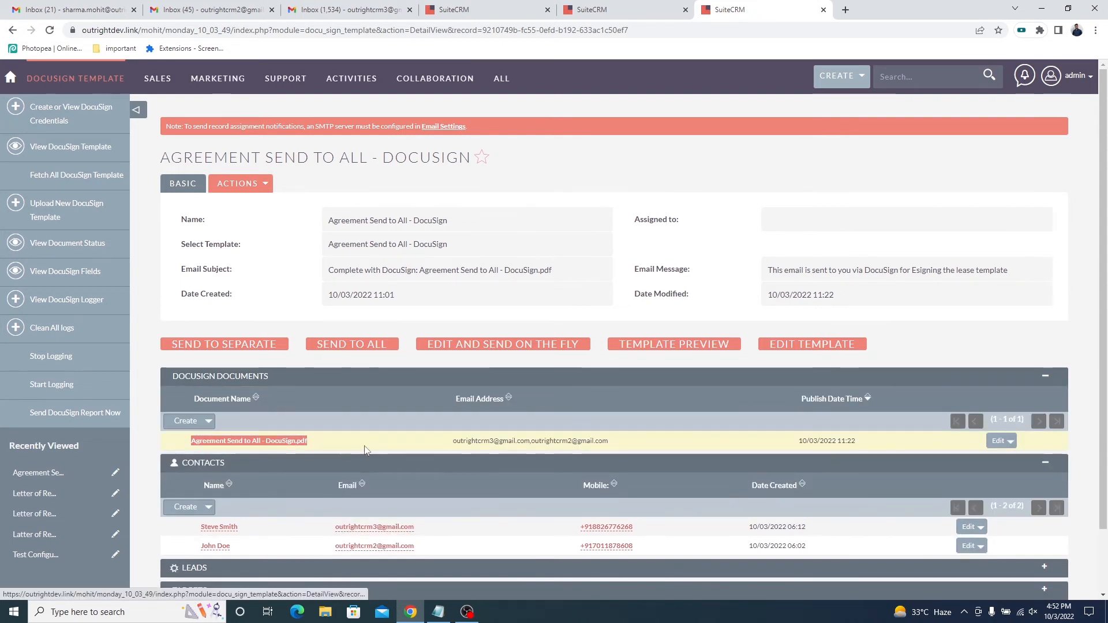
left_click_drag(613, 444, 456, 443)
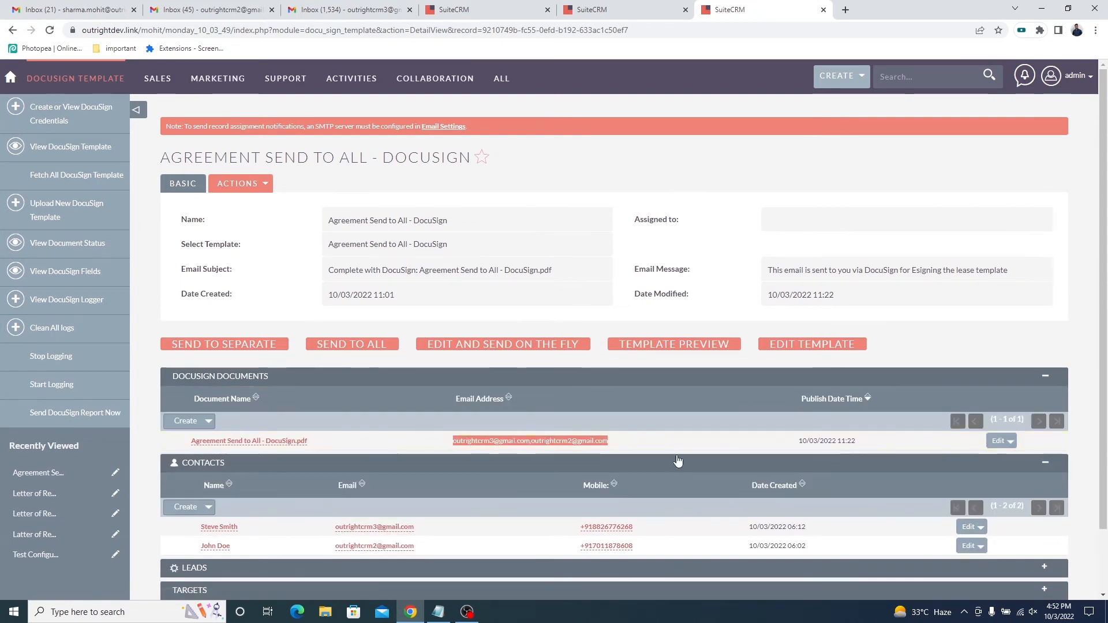
Open the sent agreement's document record in a new browser tab and check its envelope status and both signers' activities.
middle_click(294, 446)
left_click(852, 6)
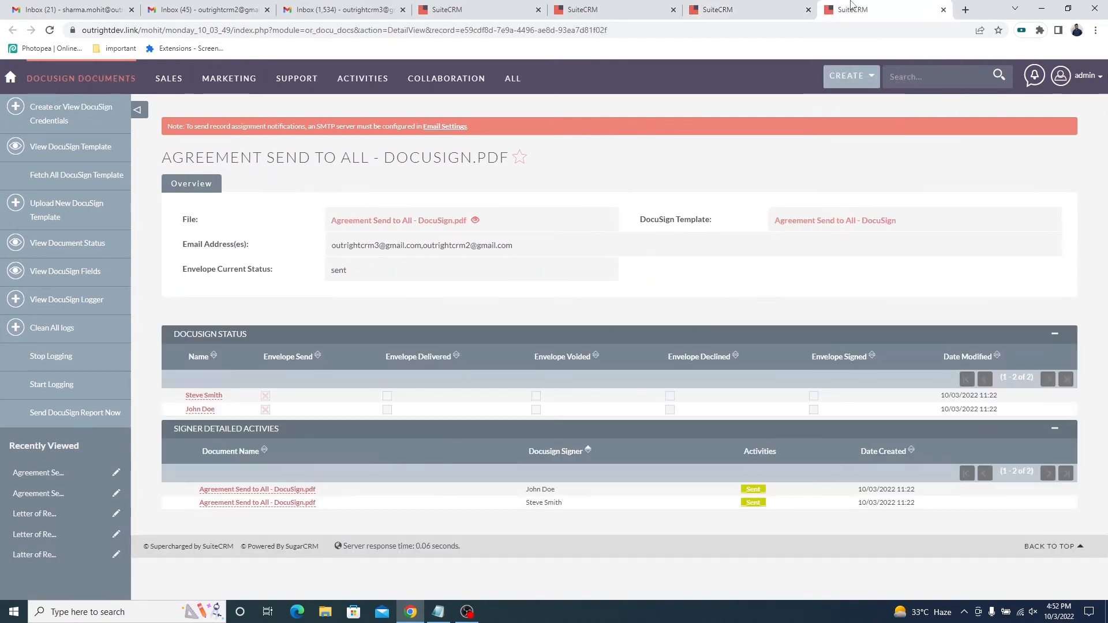
triple_click(499, 157)
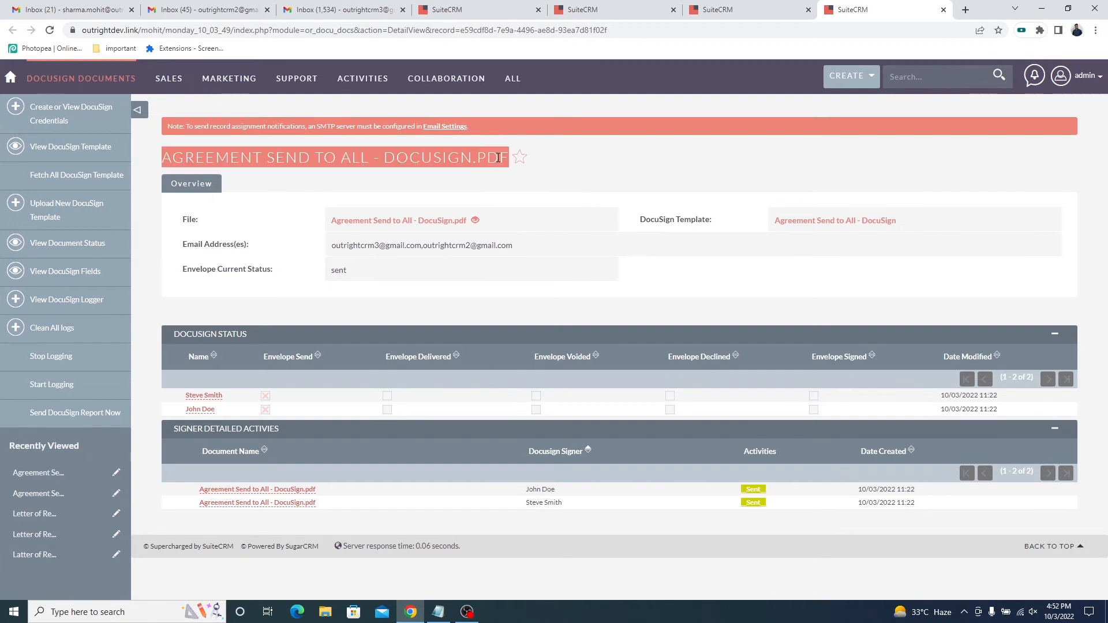
triple_click(245, 243)
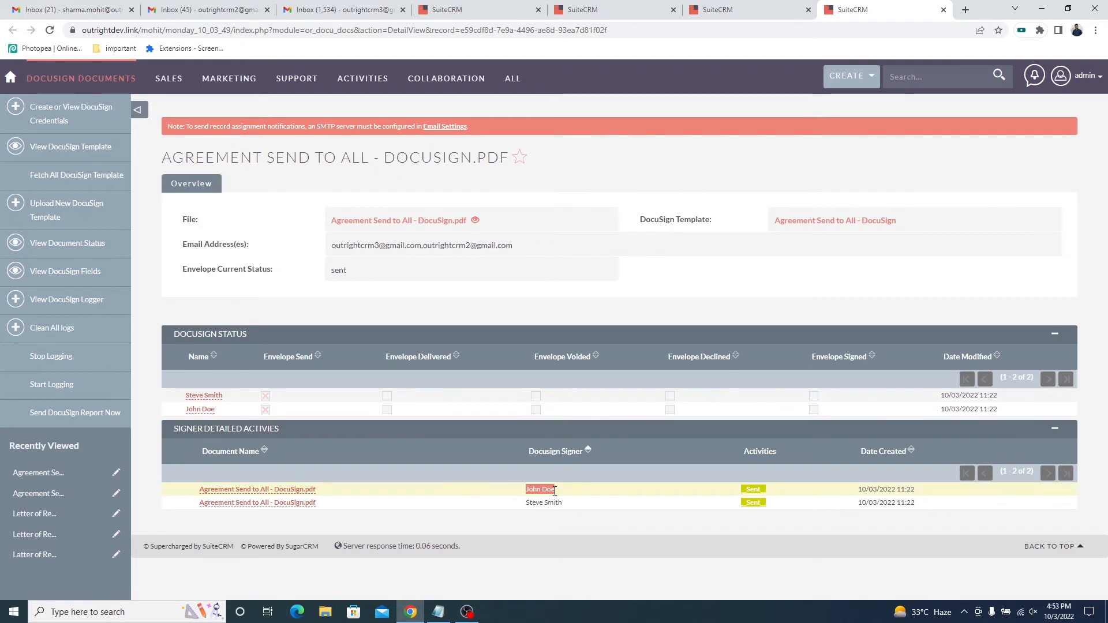
left_click(567, 506)
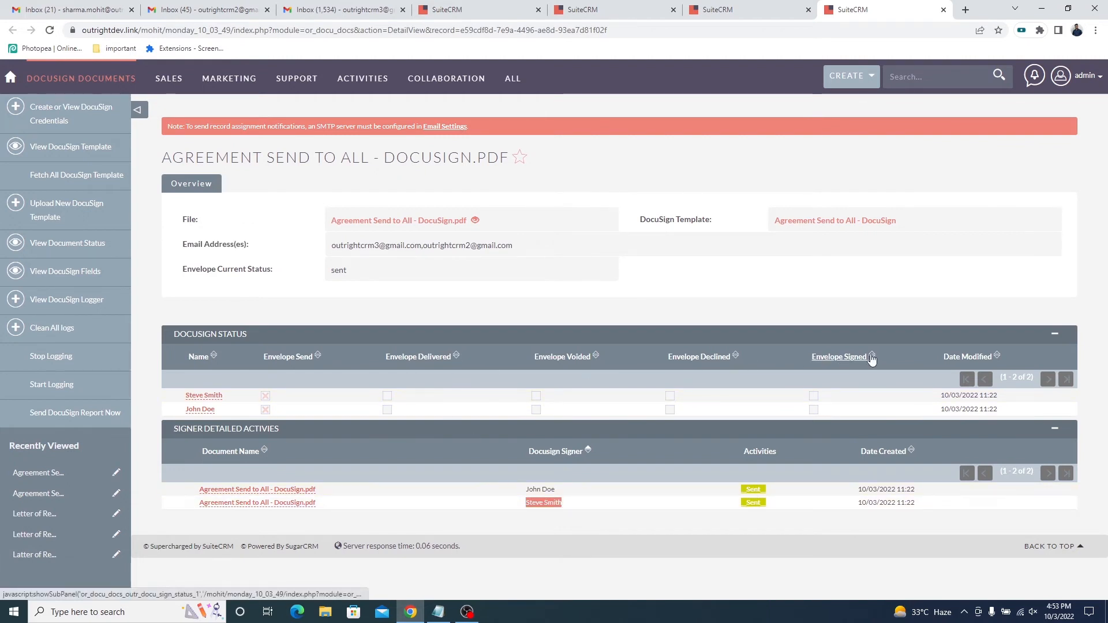
Open the agreement's DocuSign email in the lessor's Gmail inbox, open the document for review, and accept the electronic records and signatures disclosure.
left_click(208, 10)
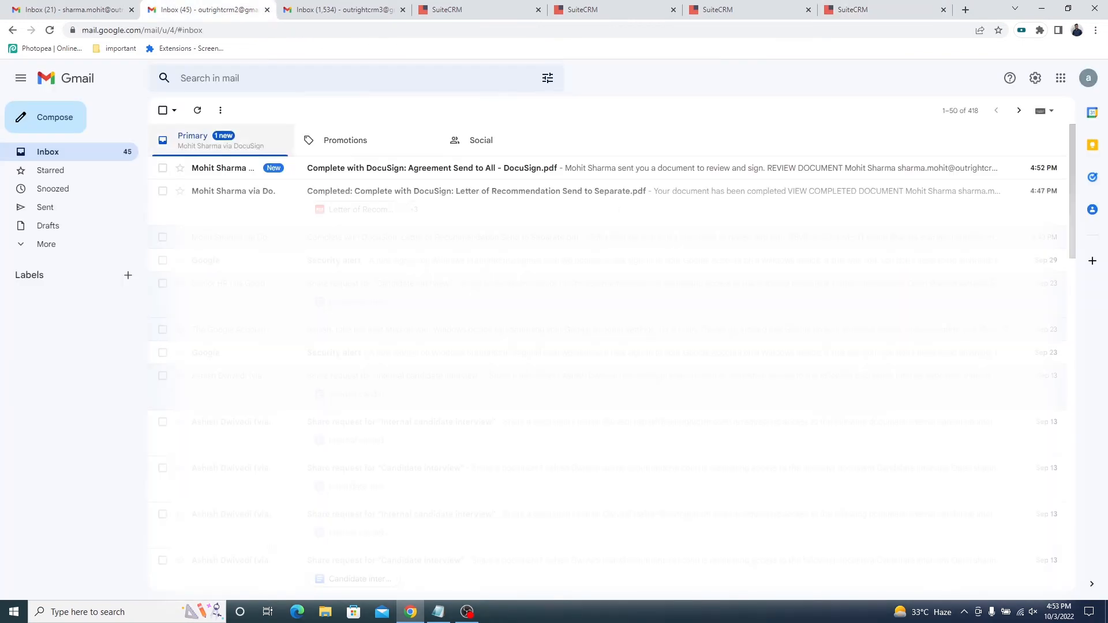
left_click(219, 173)
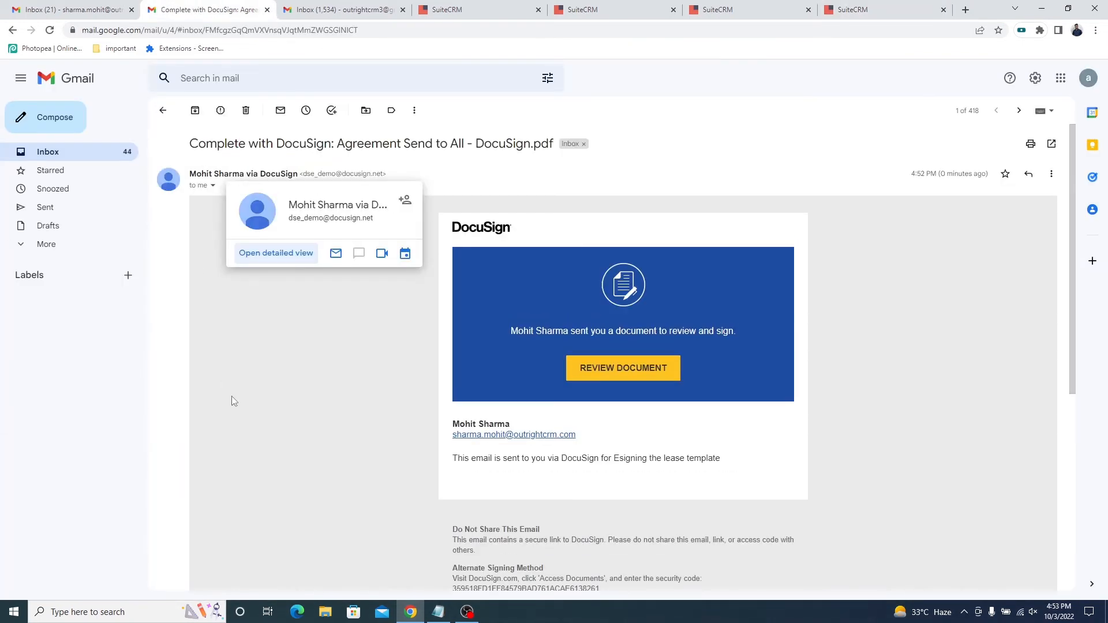
left_click(593, 377)
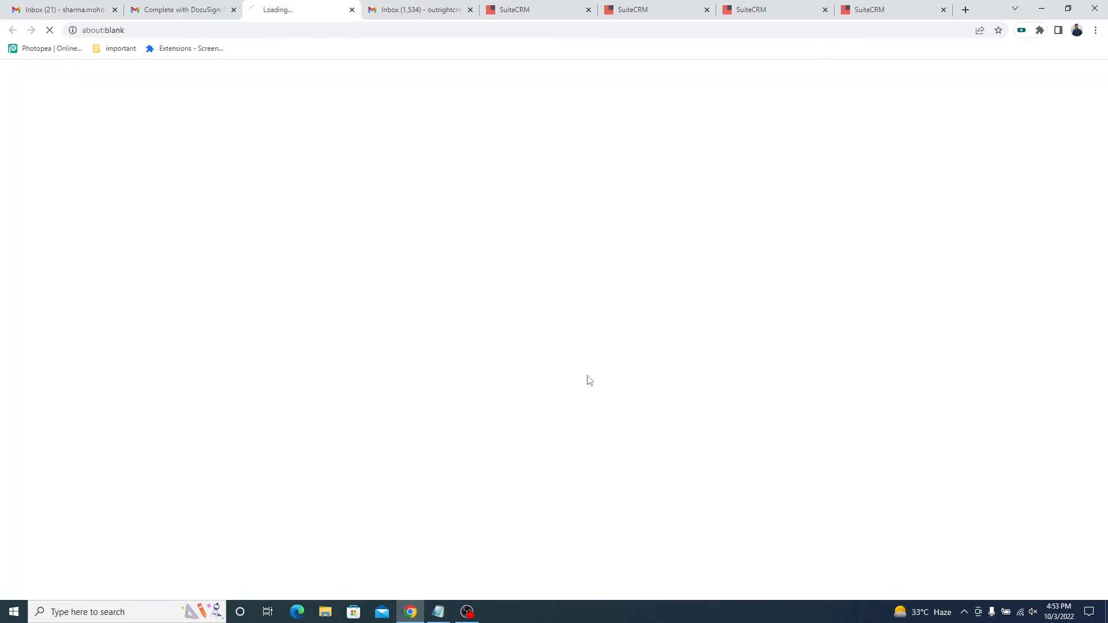
left_click(170, 177)
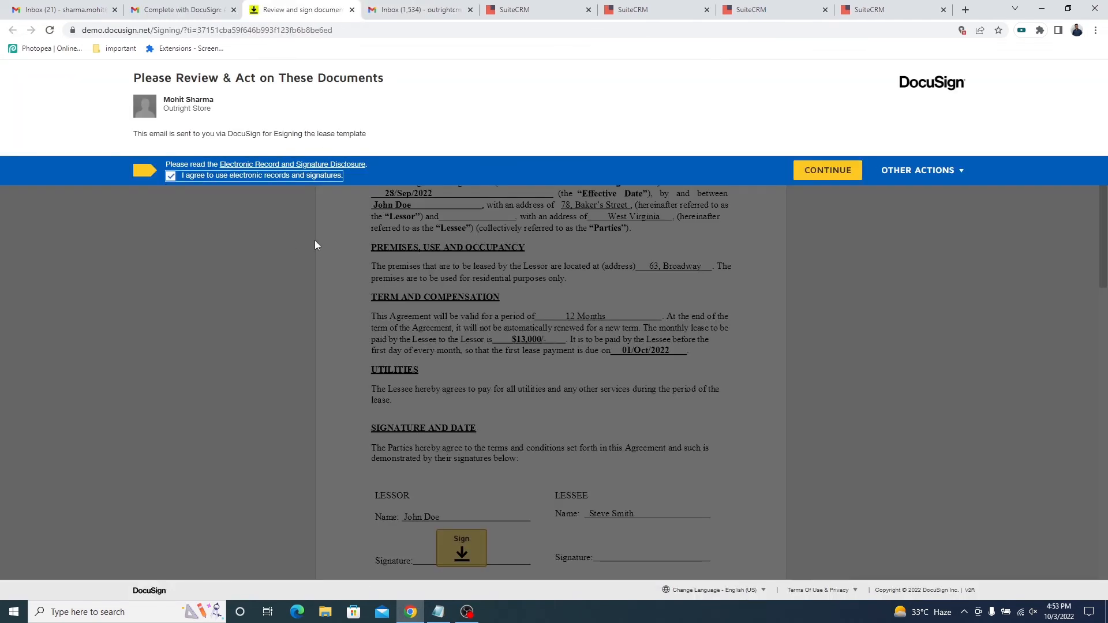
left_click(819, 177)
Check the lessor's signing date and sign the lessor's signature field with the default adopted signature style.
scroll(464, 326, "down", 5)
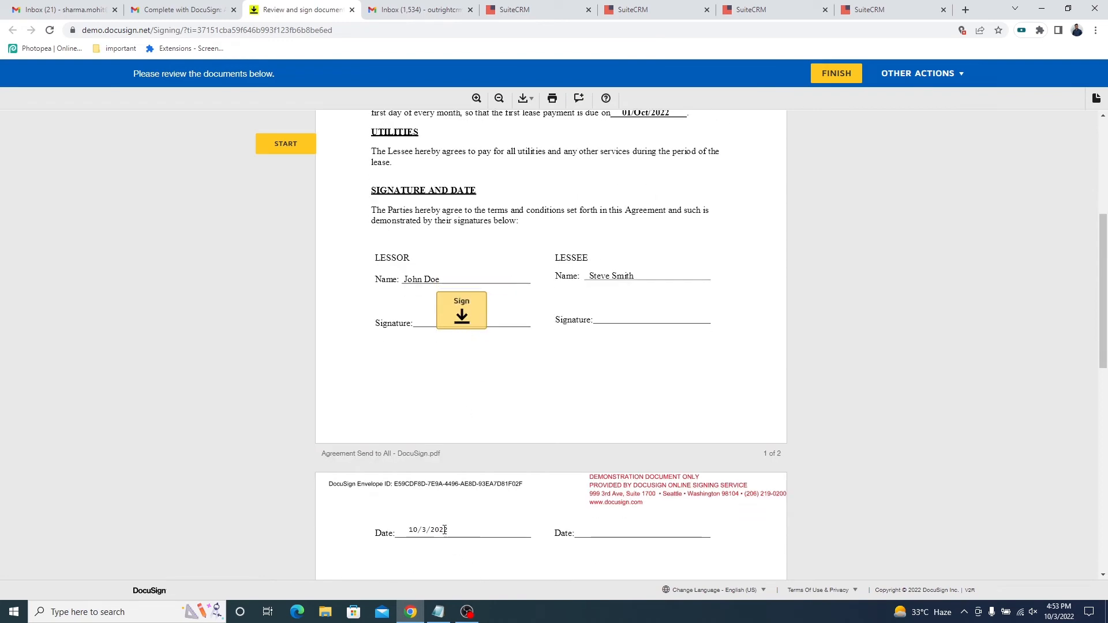
triple_click(445, 529)
left_click(465, 312)
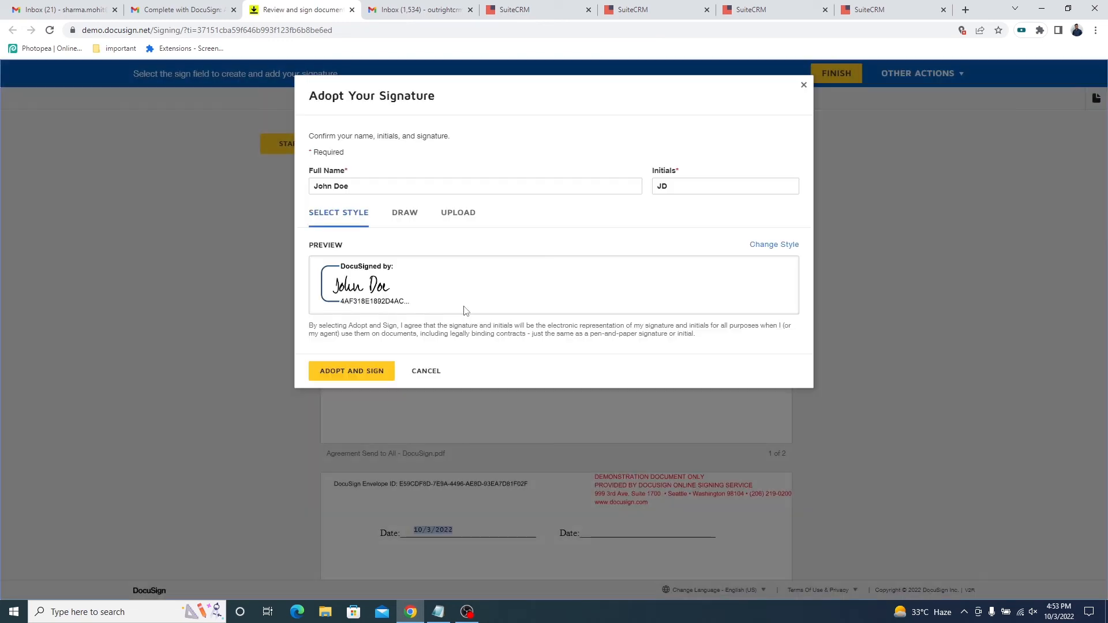
left_click(346, 373)
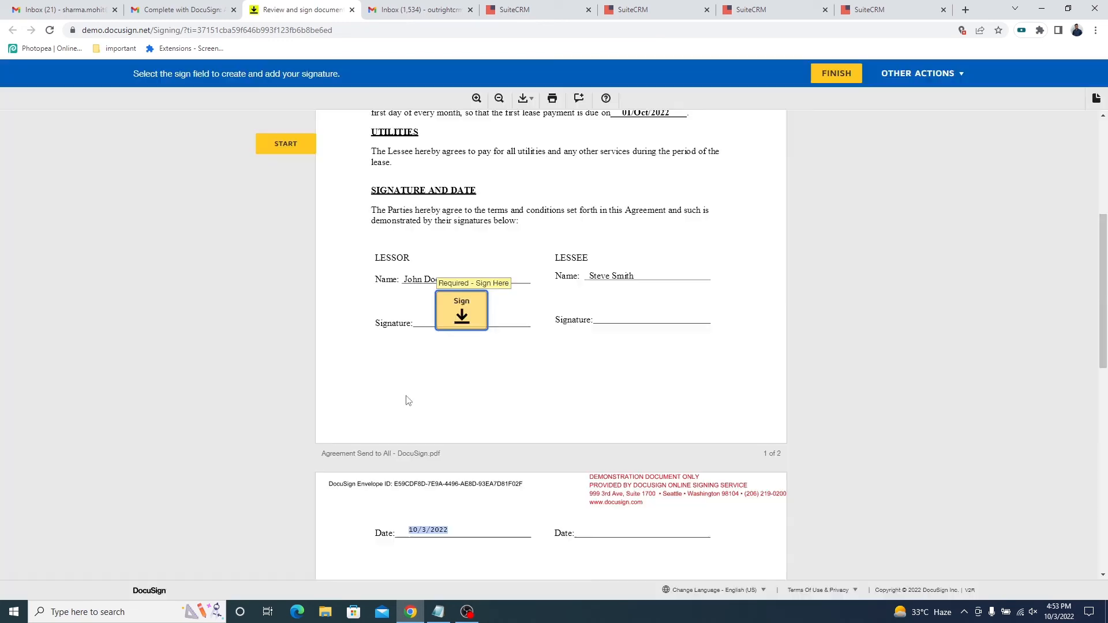
Finish the lessor's signing and decline the offer to create a DocuSign account.
left_click(836, 73)
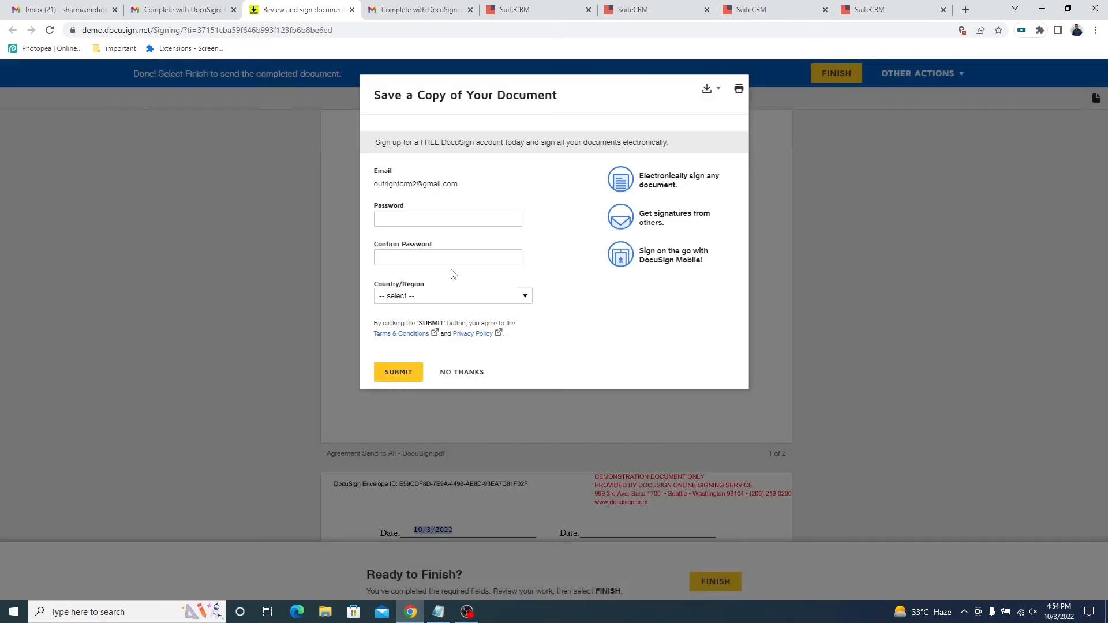
left_click(465, 373)
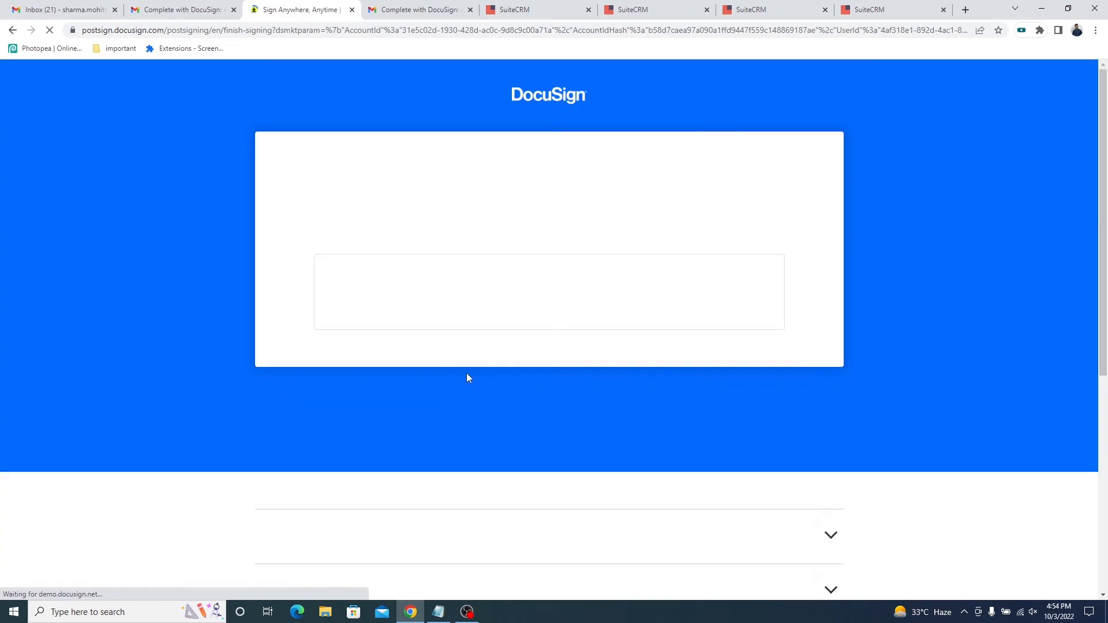
triple_click(716, 216)
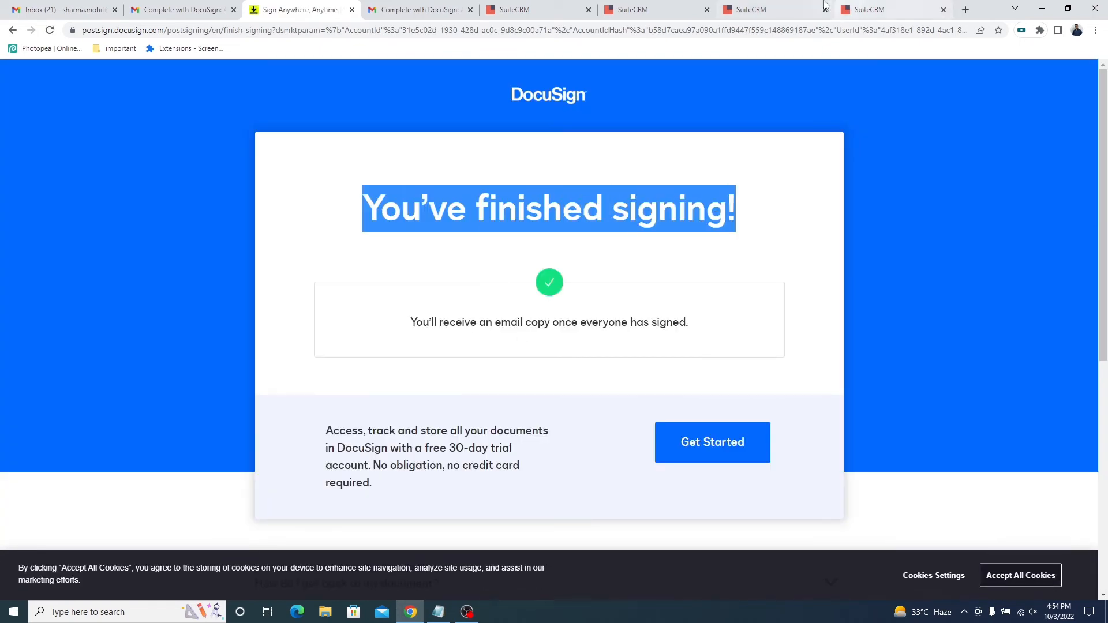
Return to the agreement's document record in SuiteCRM and reload it to check the updated signing status.
left_click(858, 7)
right_click(752, 257)
left_click(773, 289)
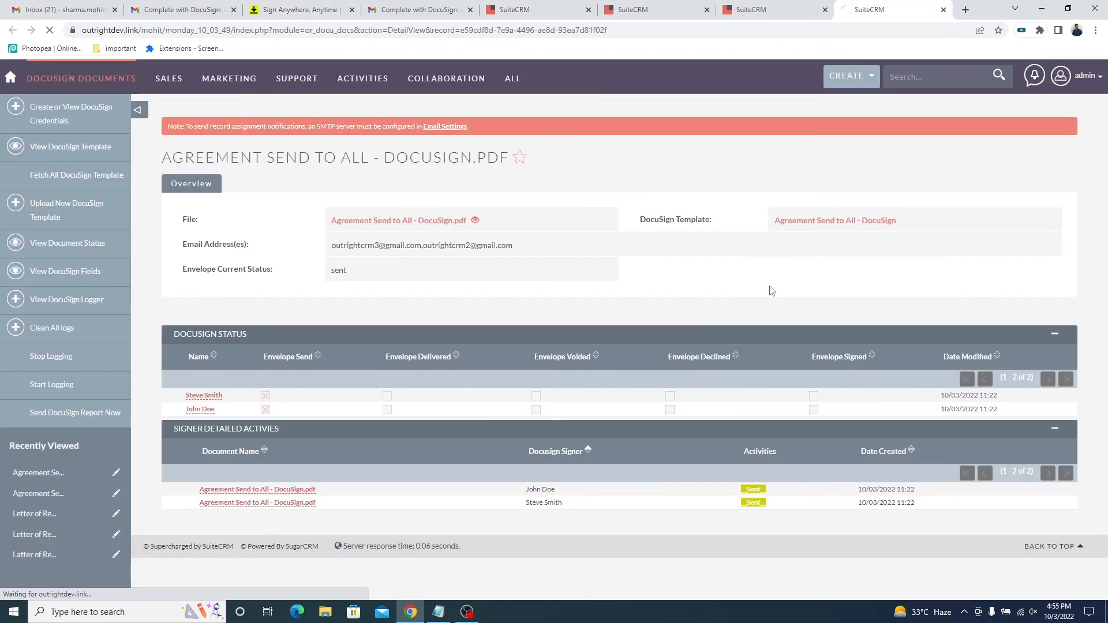
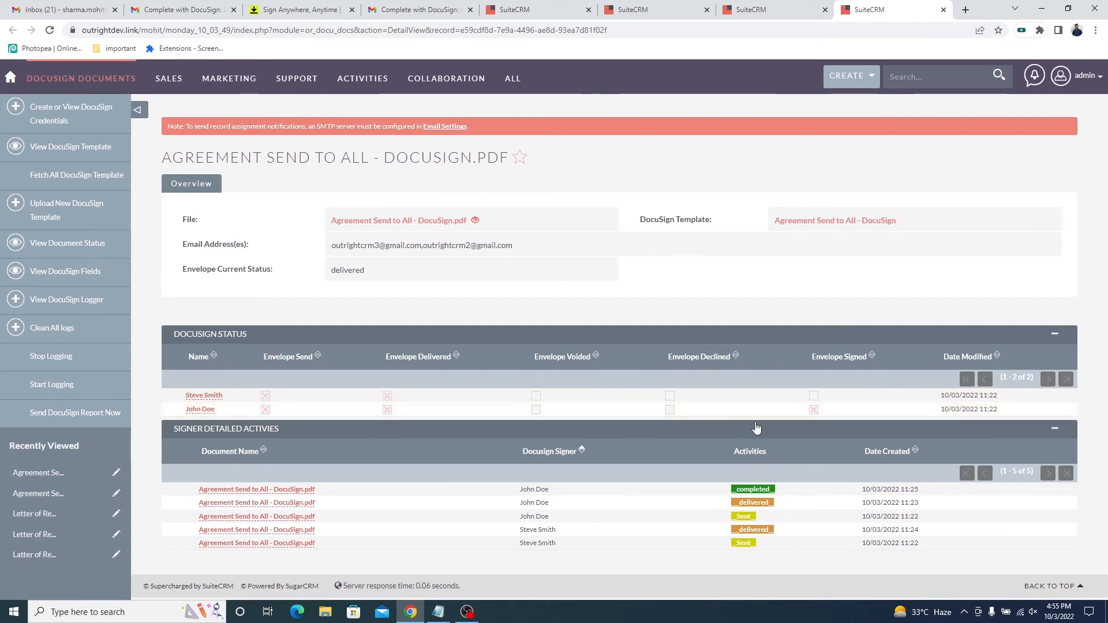
Check the lessor's entries in the agreement record's DocuSign status and signer activities.
left_click_drag(218, 411, 185, 411)
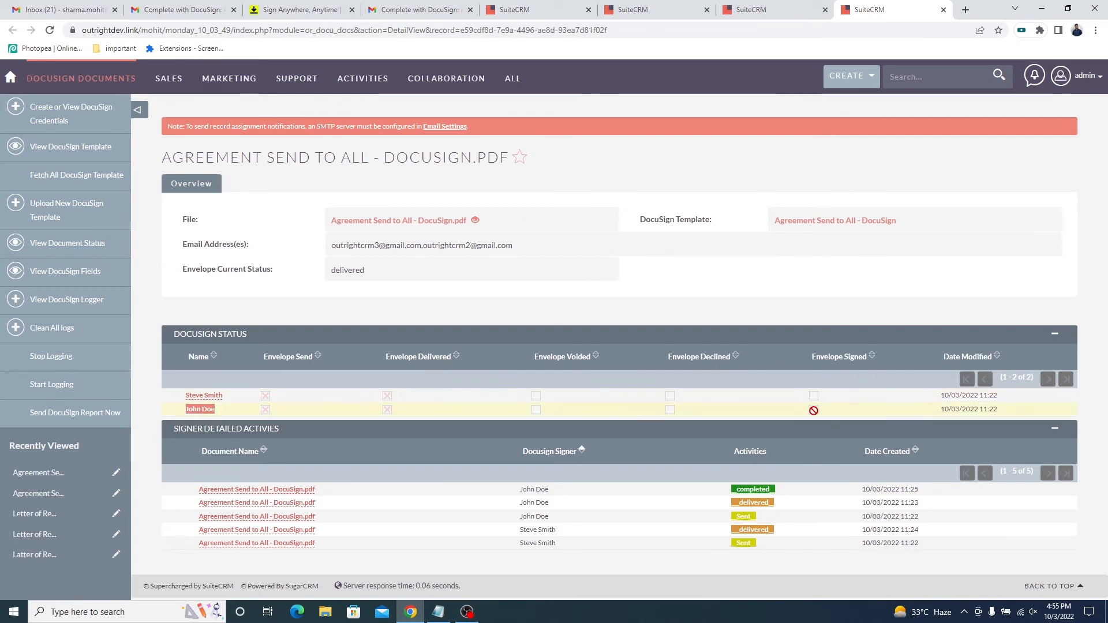
triple_click(549, 489)
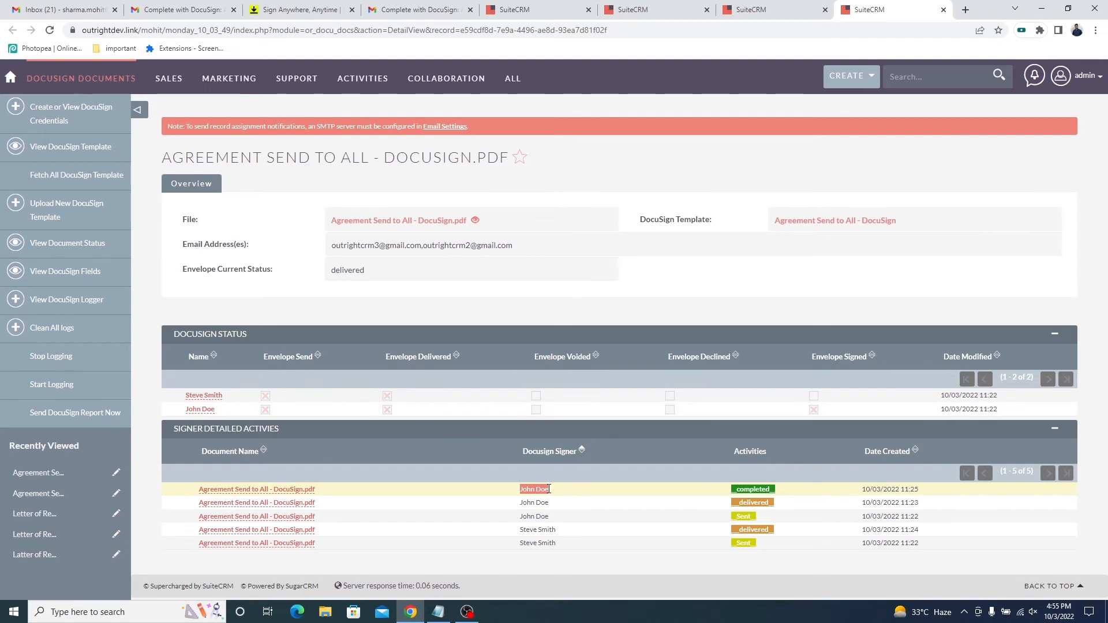
Open the agreement's DocuSign email in the lessee's Gmail inbox, open the document for review, and continue to signing.
left_click(416, 9)
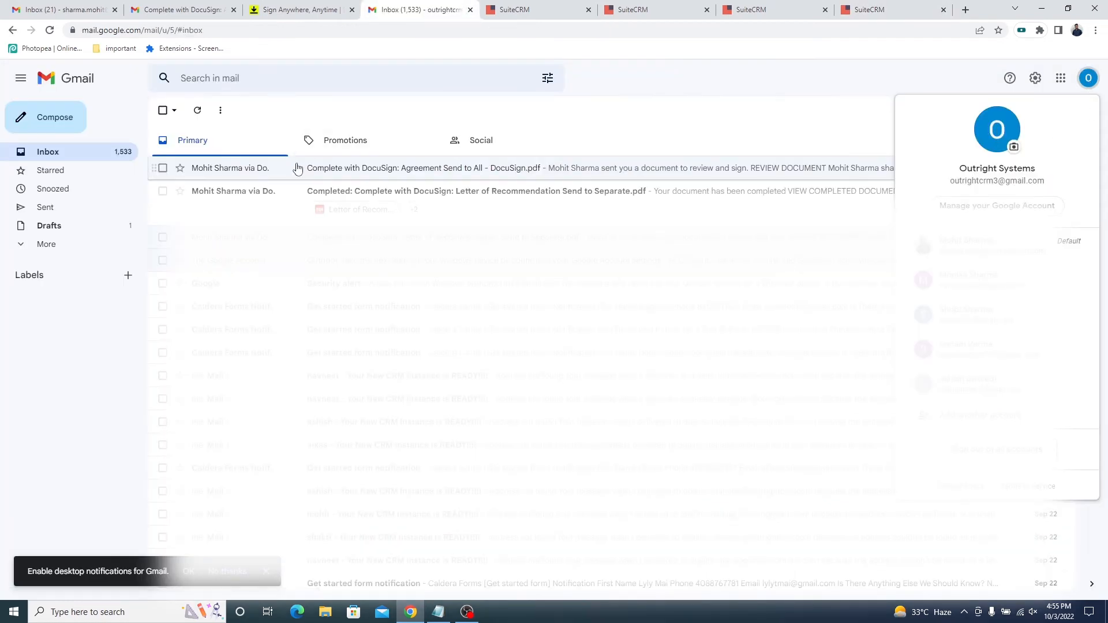
left_click(297, 168)
left_click(576, 361)
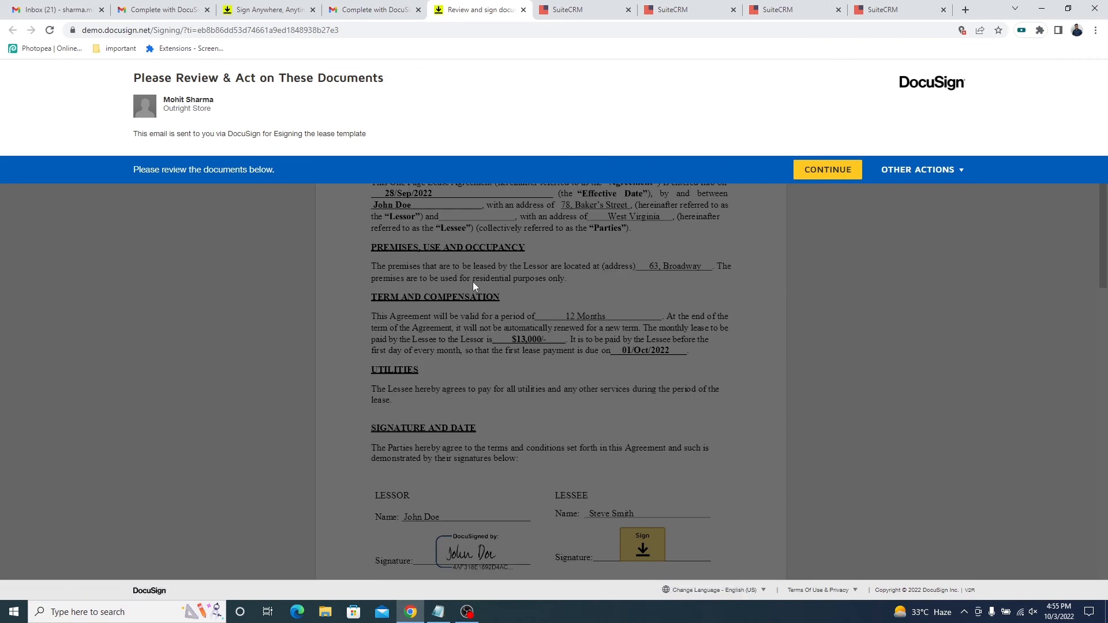
left_click(829, 170)
Review the lease agreement and sign the lessee's signature field with the default adopted signature style.
scroll(449, 317, "down", 3)
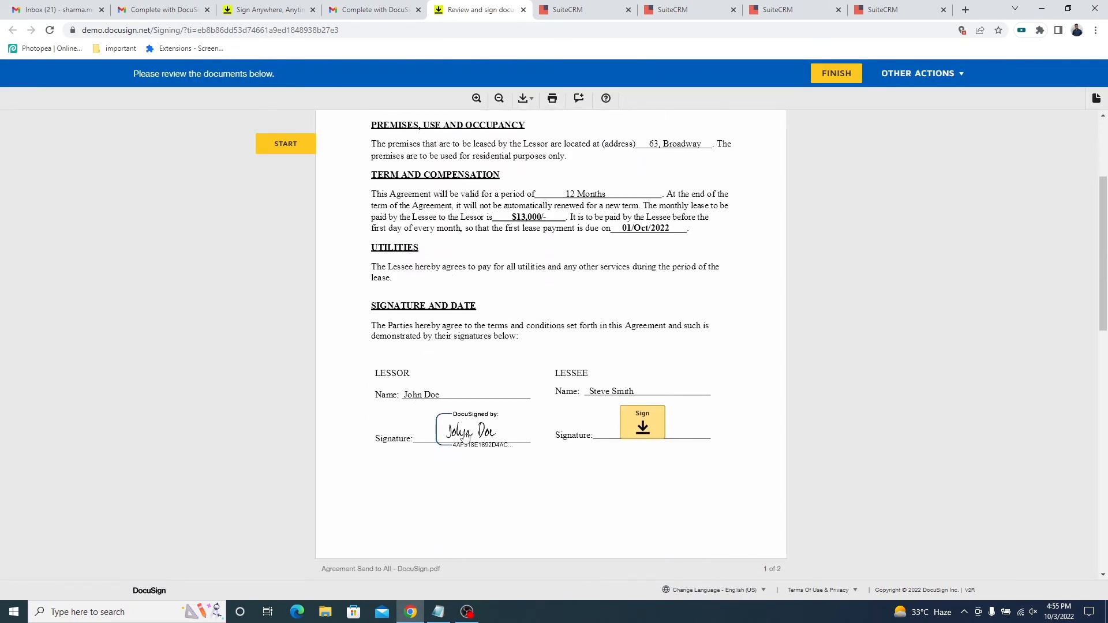
scroll(462, 439, "down", 1)
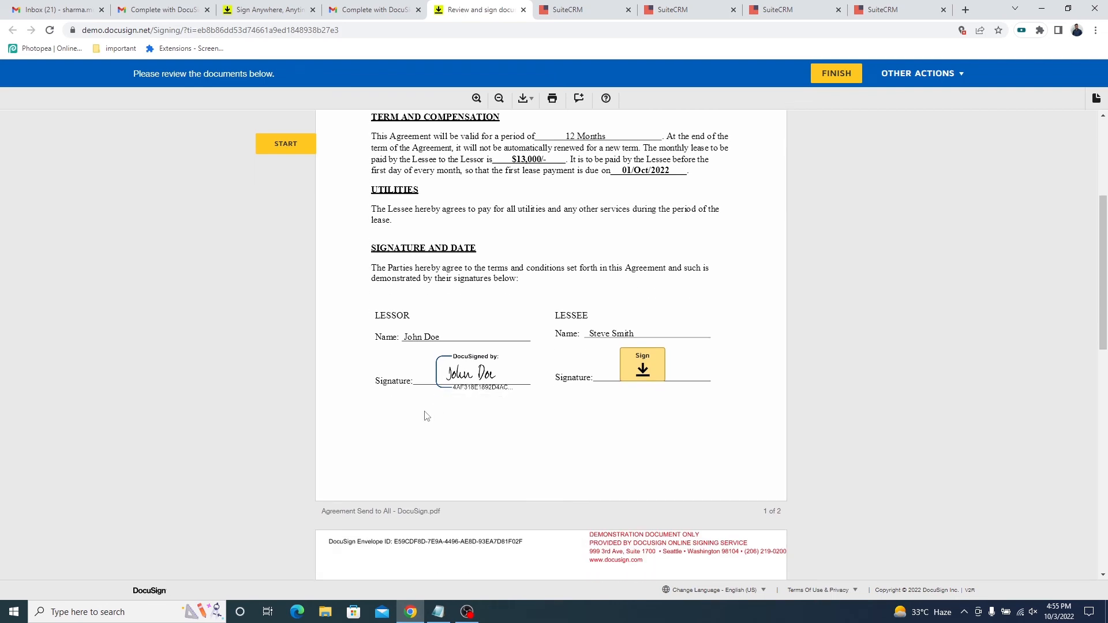
scroll(427, 427, "down", 2)
scroll(612, 485, "up", 2)
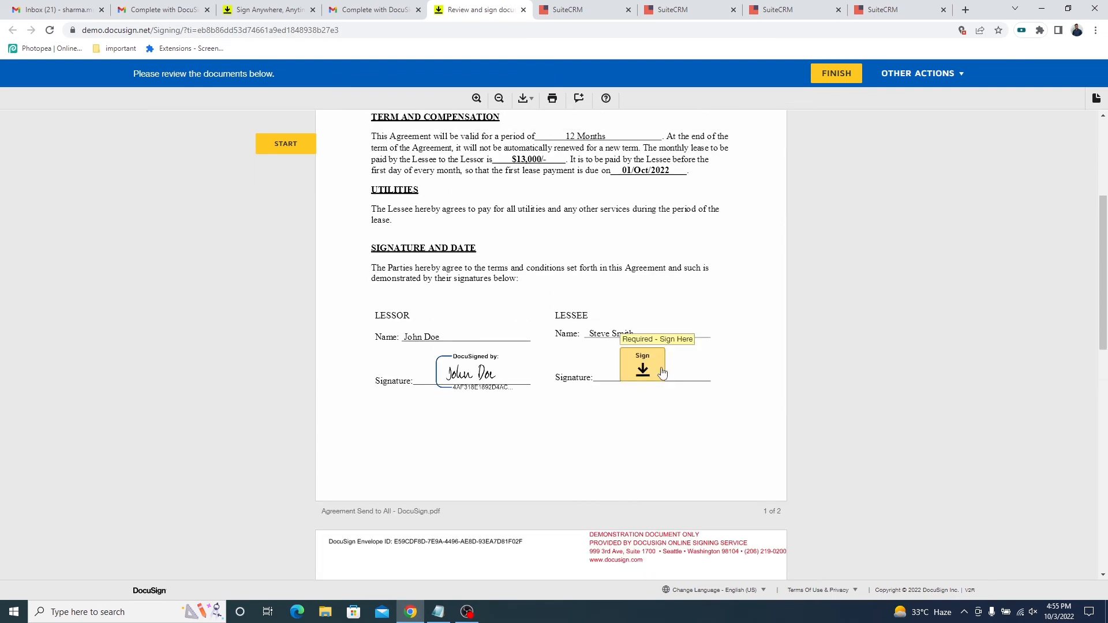
left_click(645, 370)
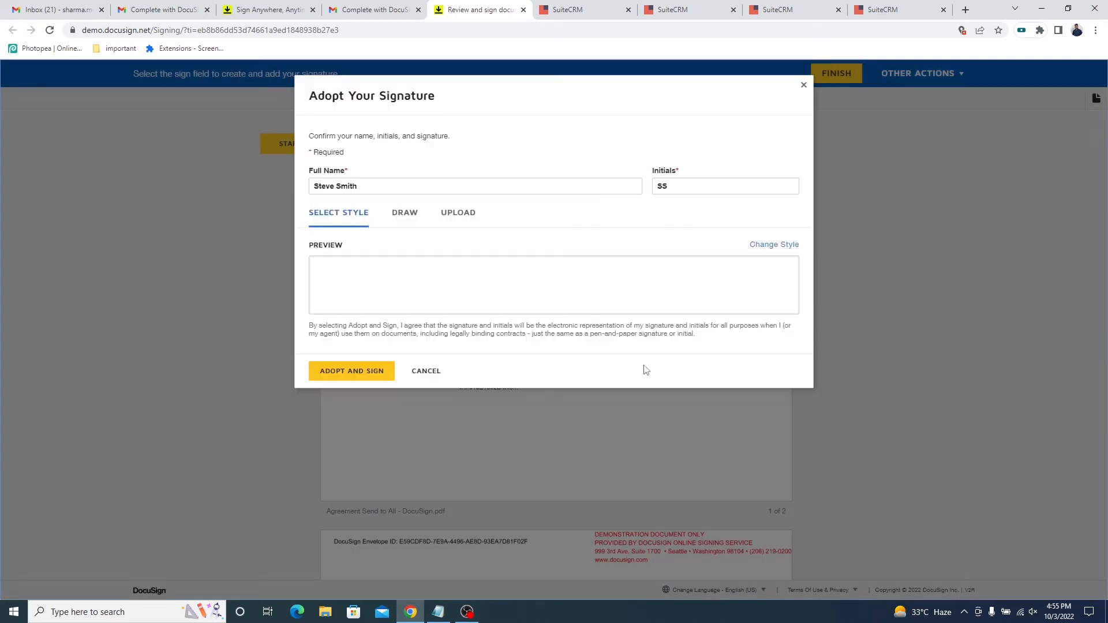
left_click(362, 370)
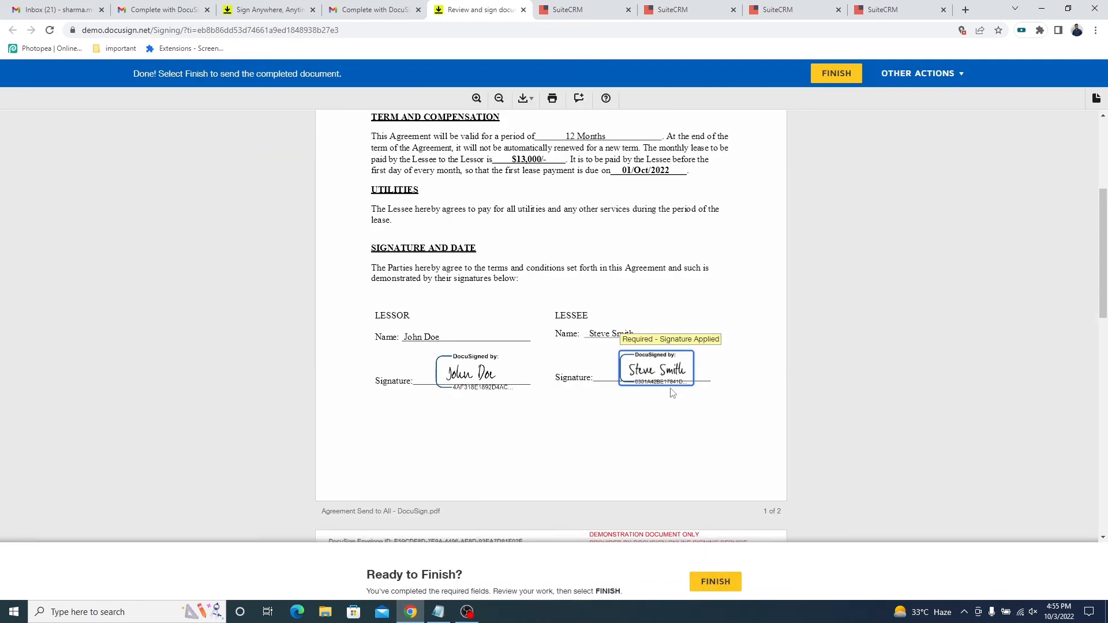
Finish the lessee's signing and decline the offer to create a DocuSign account.
left_click(709, 581)
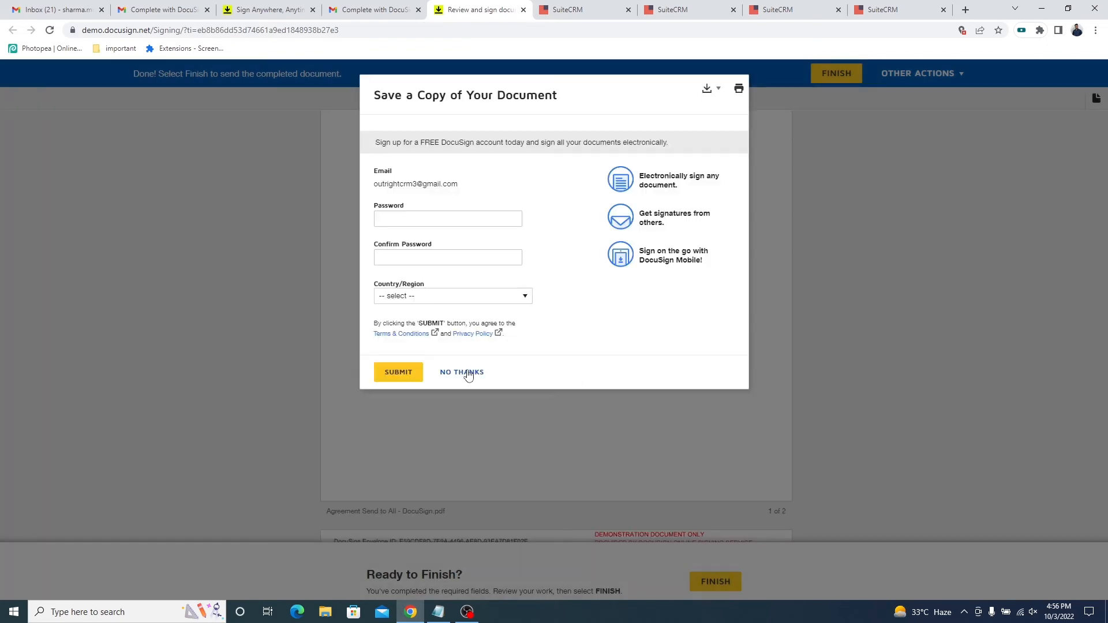
left_click(468, 372)
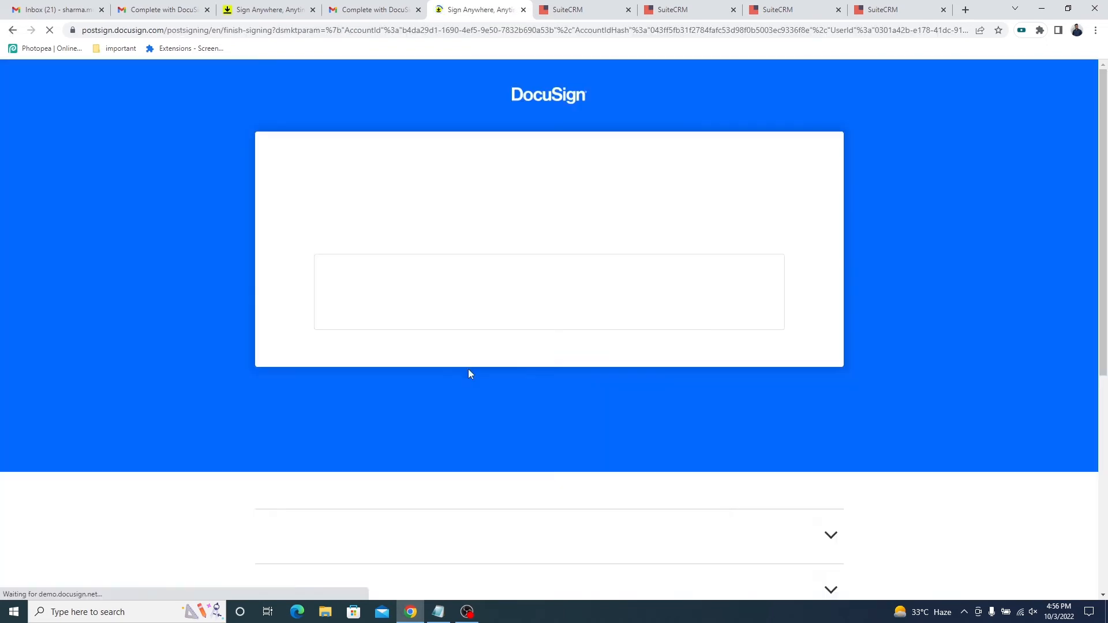
triple_click(718, 220)
Return to the agreement's document record in SuiteCRM, reload it, and check the envelope status and the lessee's signing entries.
key("alt+Tab")
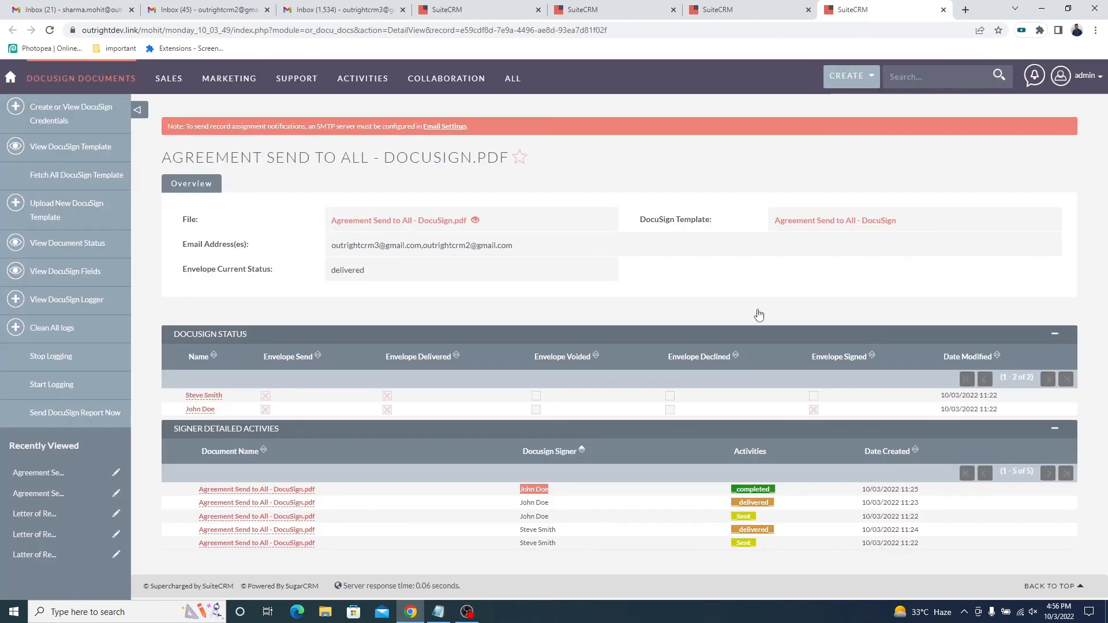
right_click(723, 164)
left_click(744, 198)
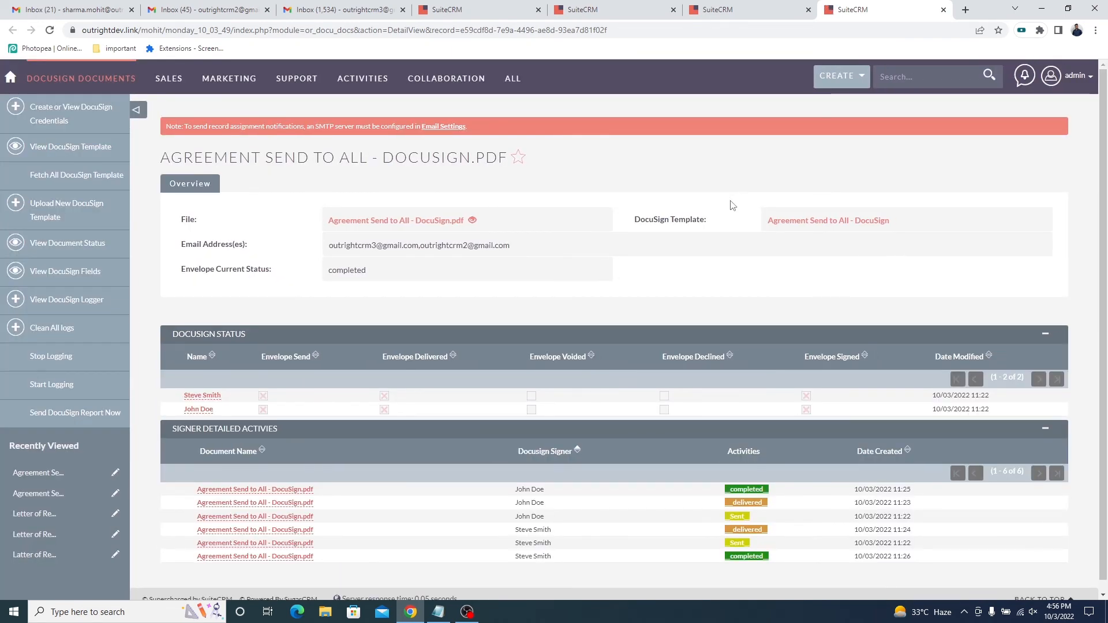
scroll(732, 205, "down", 1)
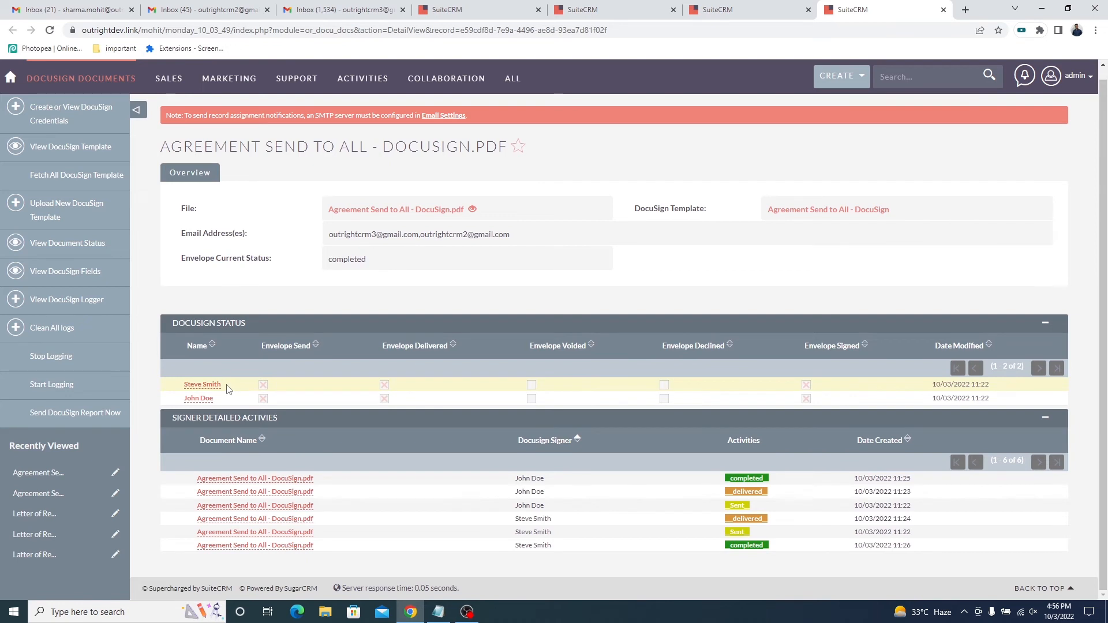
left_click_drag(227, 385, 182, 385)
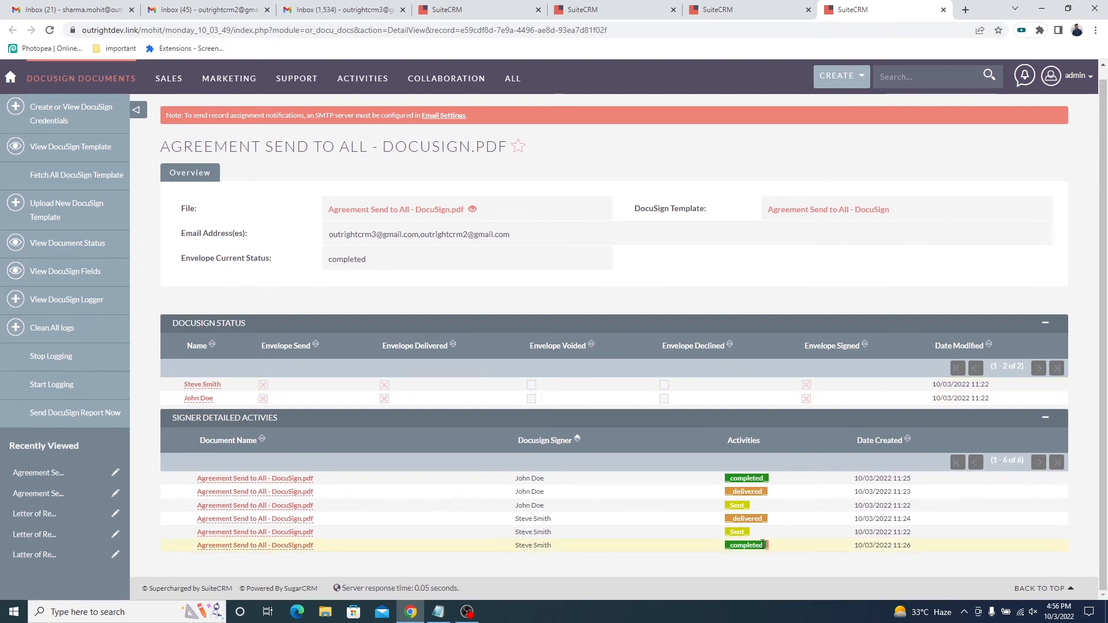
Download the agreement's PDF from its DocuSign document record and open the downloaded file.
scroll(312, 228, "up", 1)
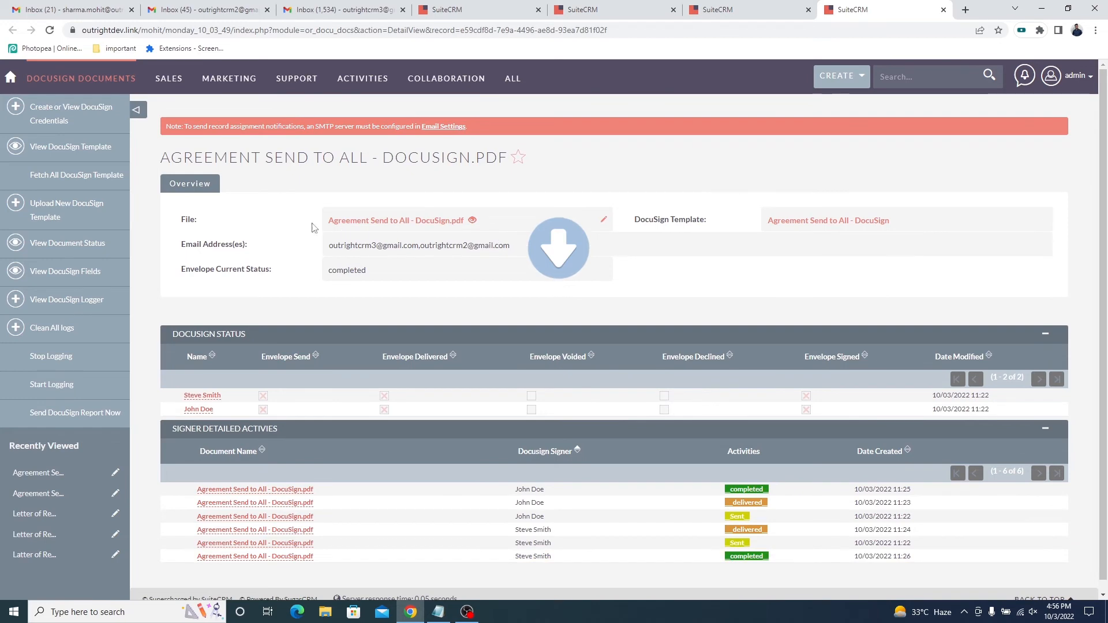
left_click(473, 223)
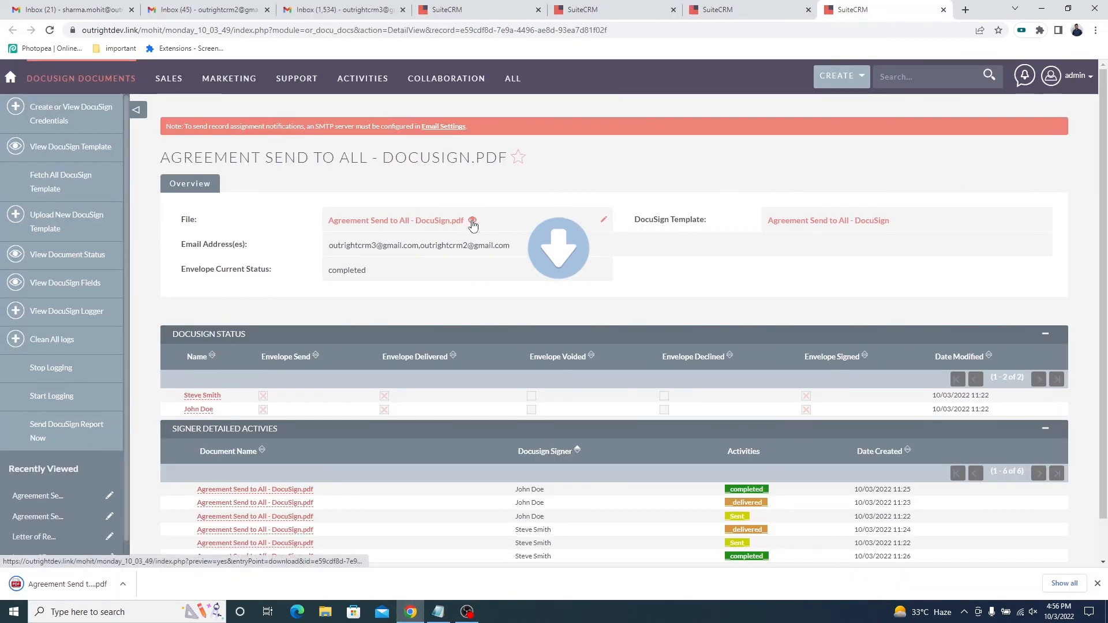
left_click(68, 585)
Examine the downloaded lease agreement at up to 175% zoom, including its terms, both parties' signatures and the signing dates.
scroll(588, 352, "down", 1)
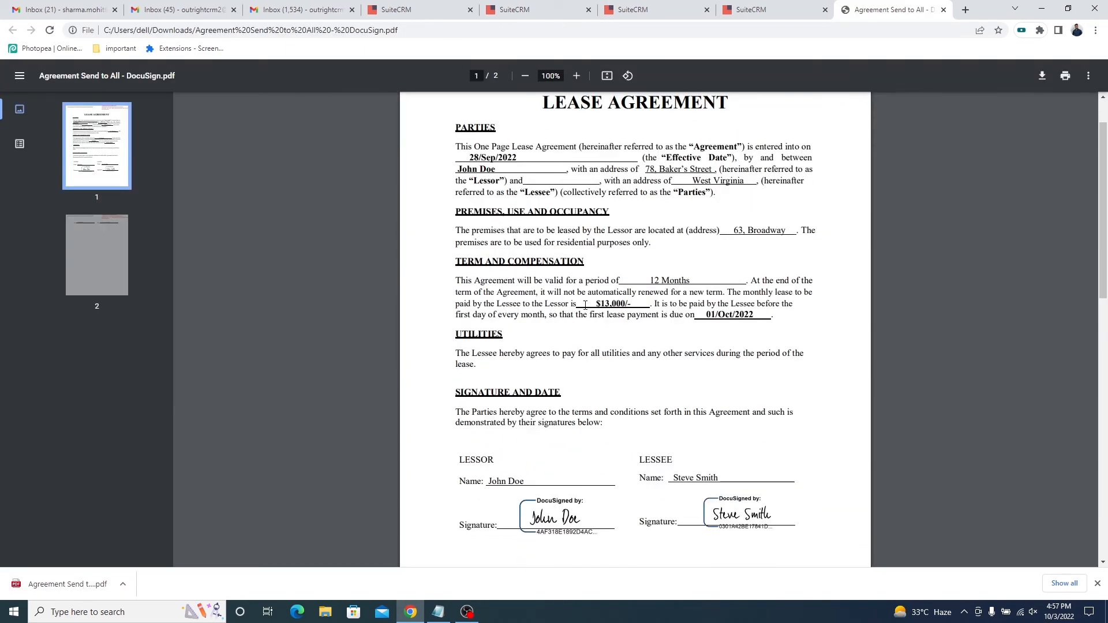
scroll(585, 305, "down", 4)
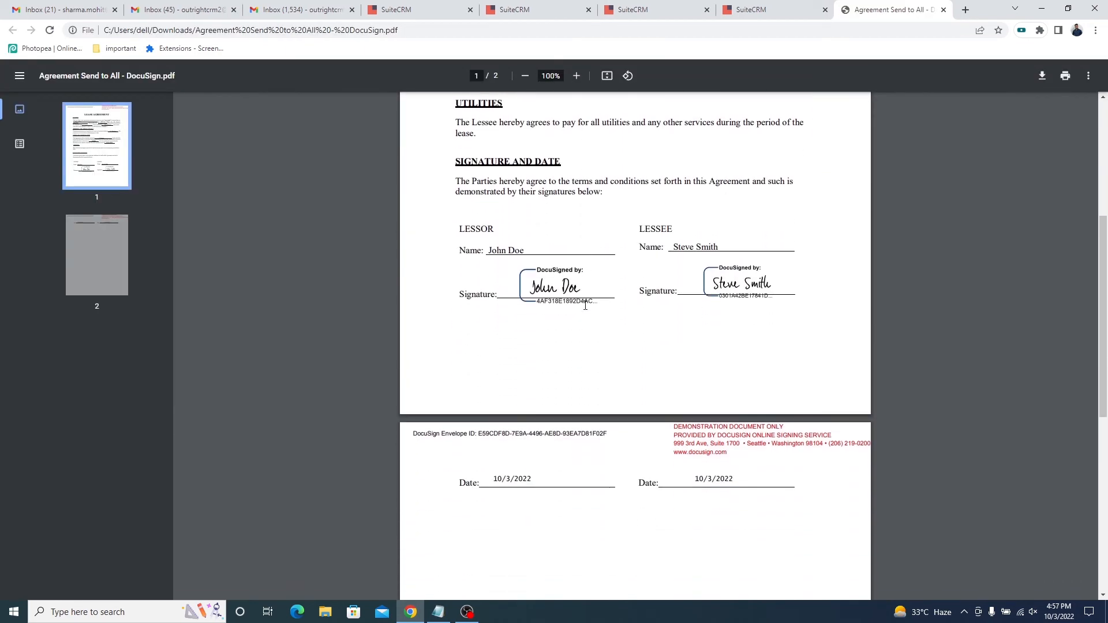
scroll(652, 346, "up", 4)
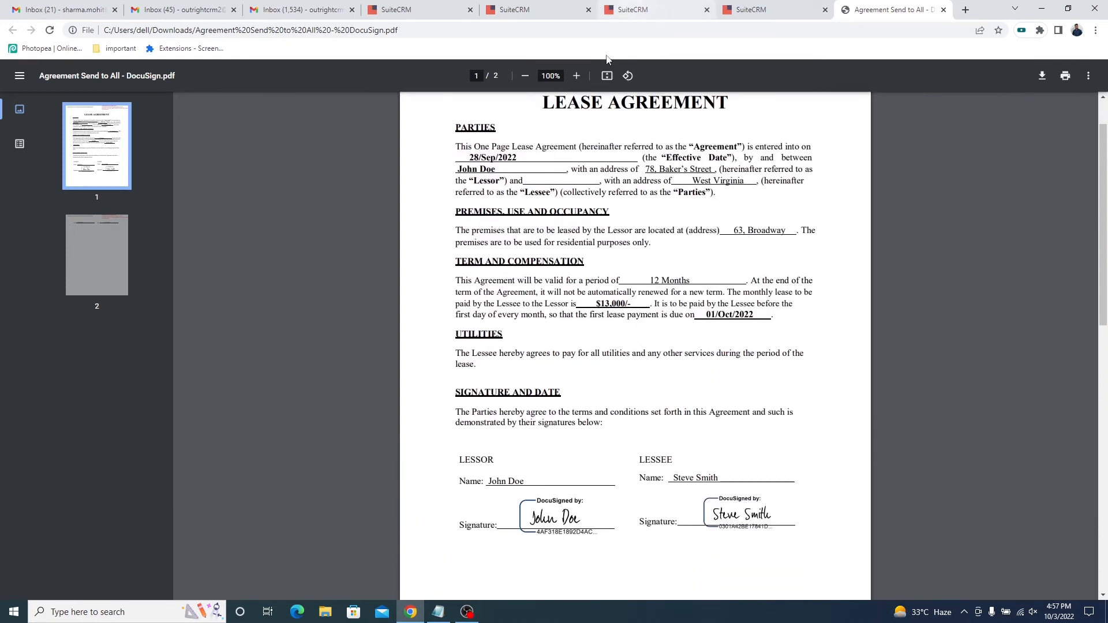
left_click(576, 75)
left_click(576, 75)
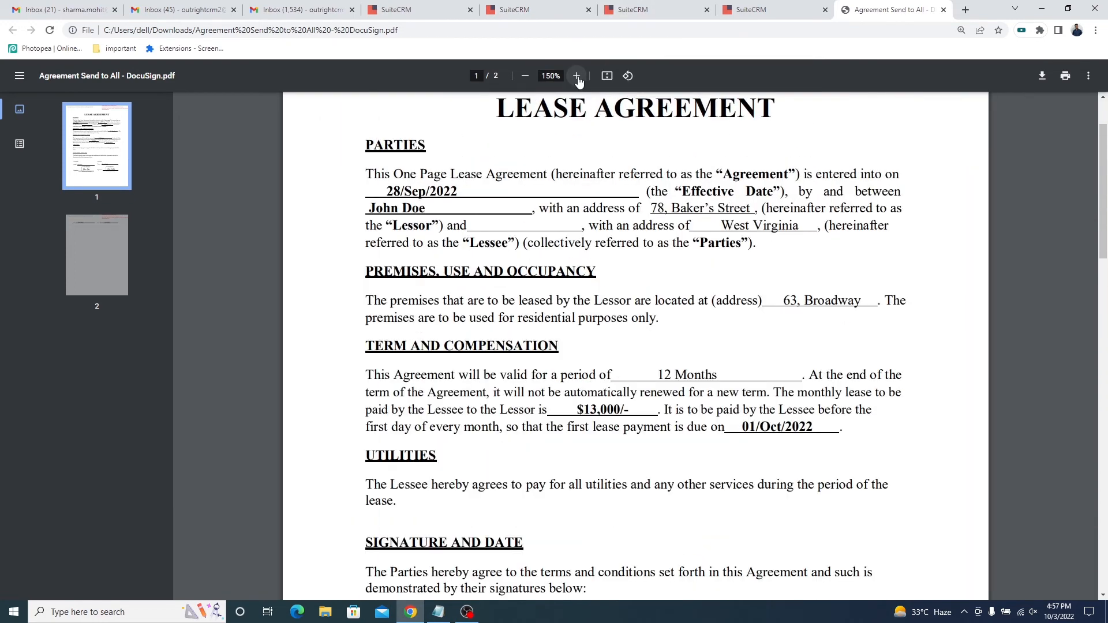
left_click(576, 76)
scroll(583, 167, "up", 1)
scroll(584, 174, "down", 3)
scroll(583, 176, "down", 5)
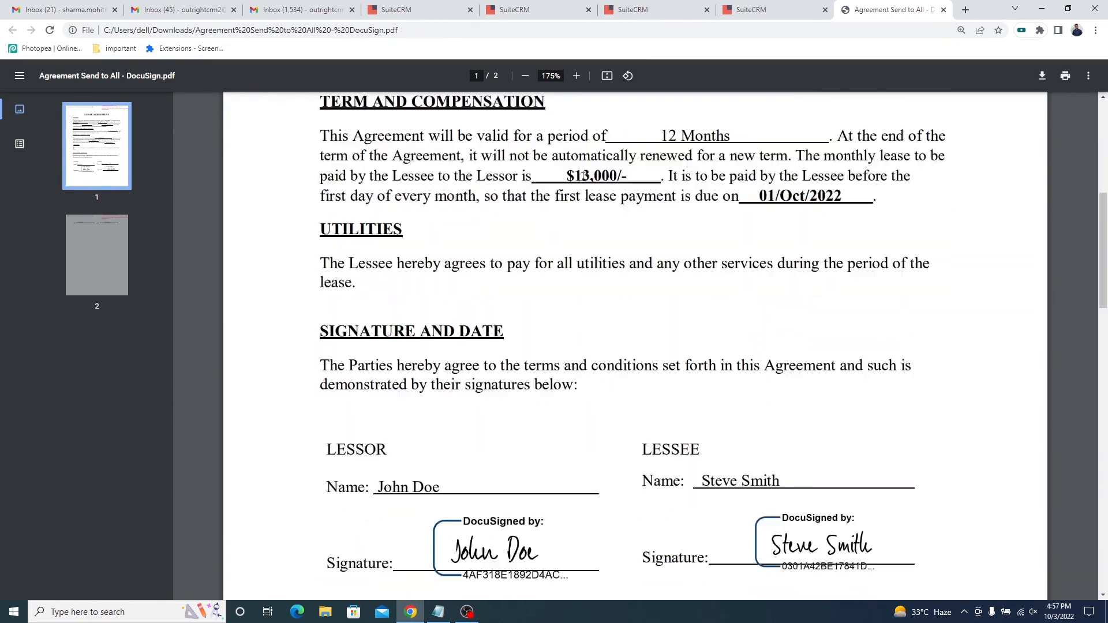
scroll(584, 417, "down", 2)
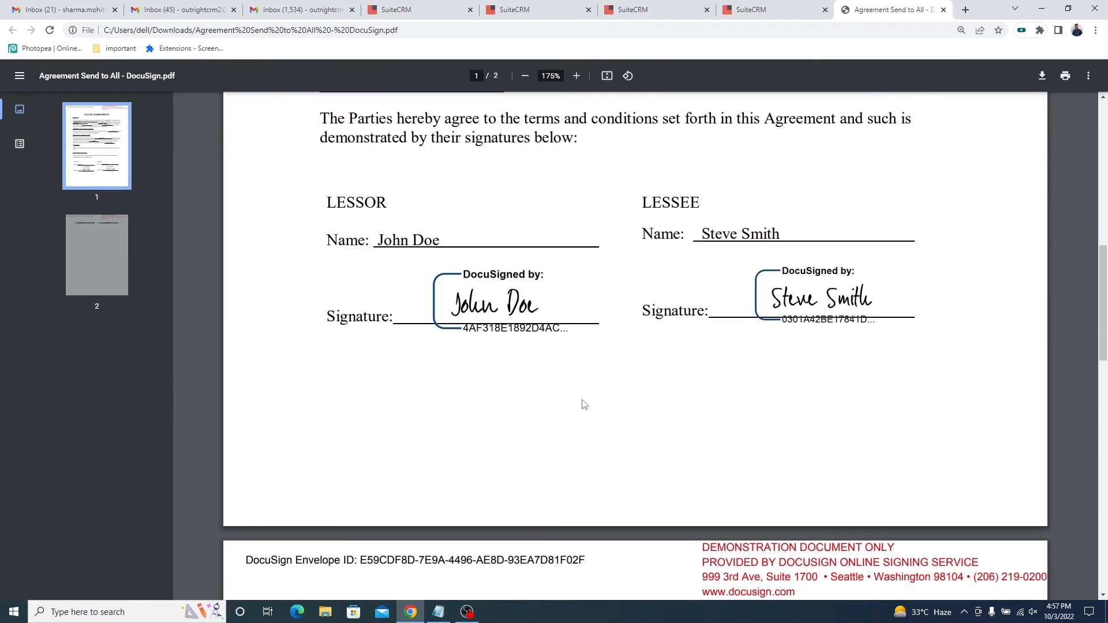
scroll(585, 404, "down", 6)
scroll(583, 405, "up", 10)
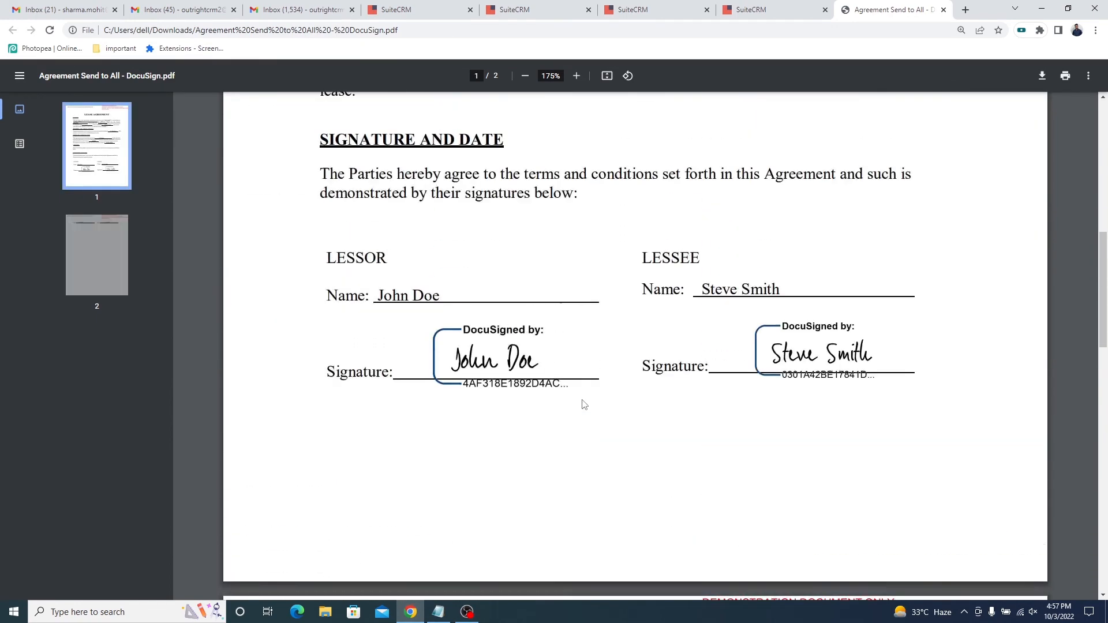
scroll(583, 406, "up", 5)
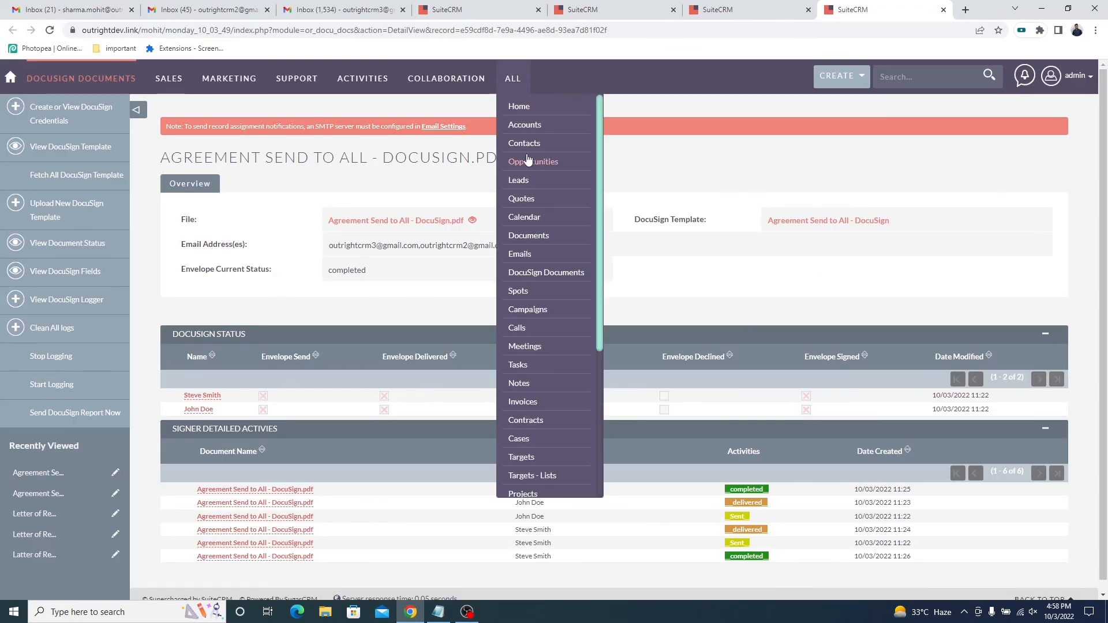
Open the SuiteCRM Contacts list in a new browser tab and open the lessor's contact record.
middle_click(527, 160)
left_click(883, 9)
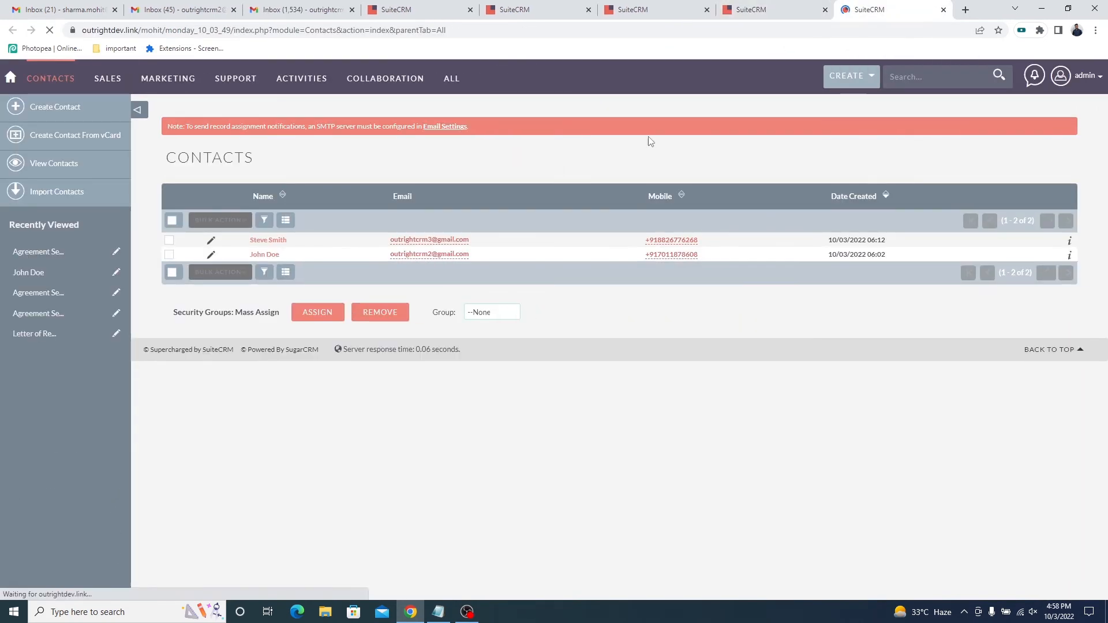
left_click(264, 255)
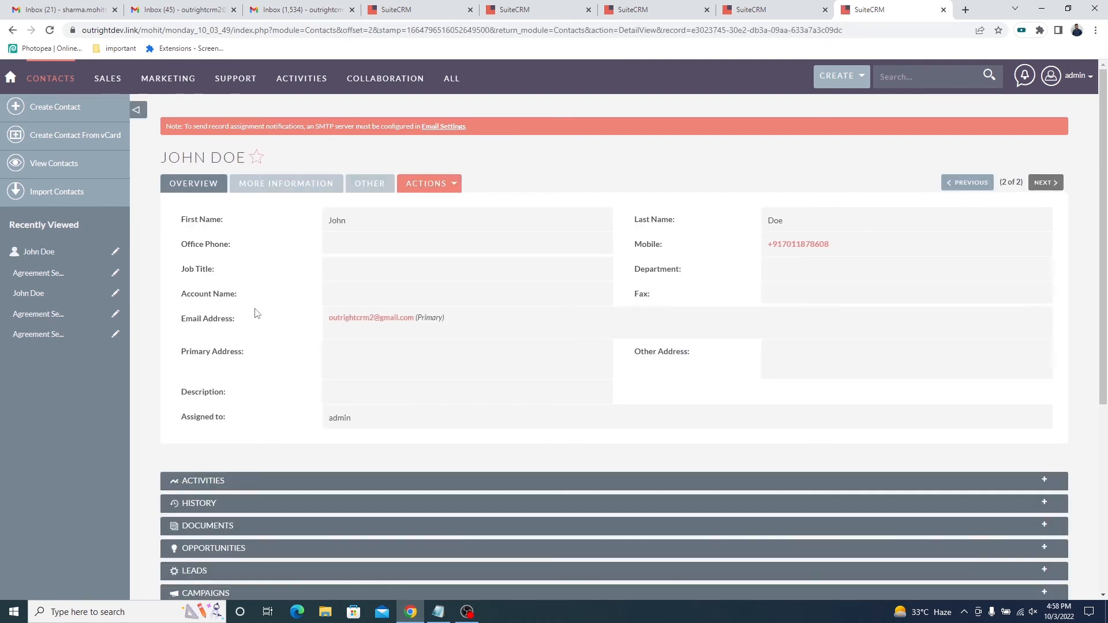
Expand the contact's DocuSign Documents subpanel and check the linked document.
scroll(256, 313, "down", 1)
scroll(256, 312, "down", 4)
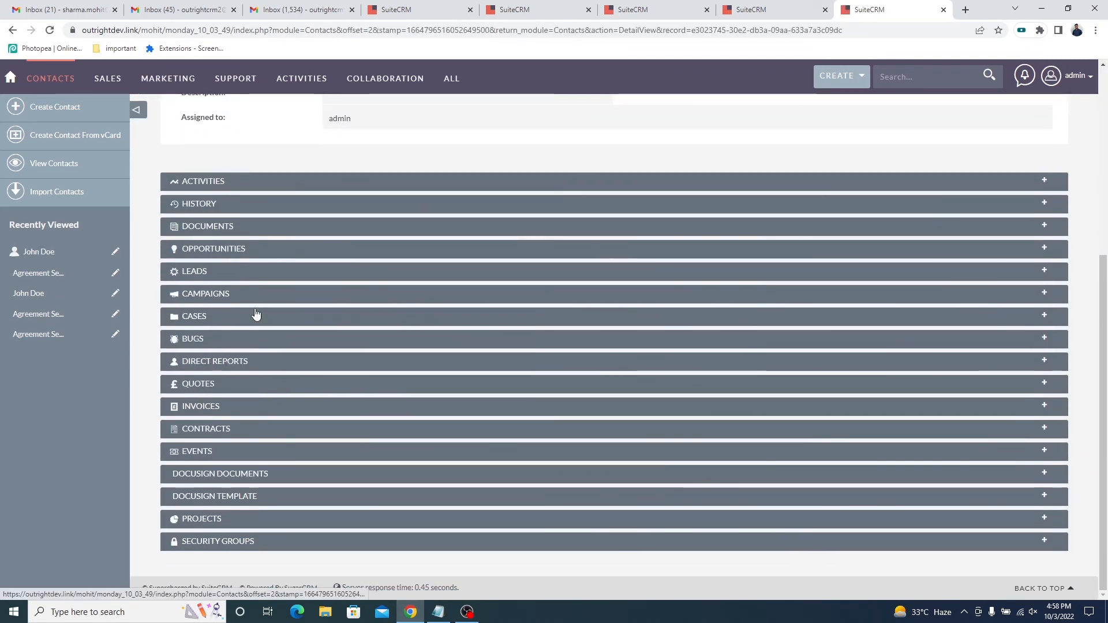
left_click(257, 483)
scroll(280, 488, "down", 1)
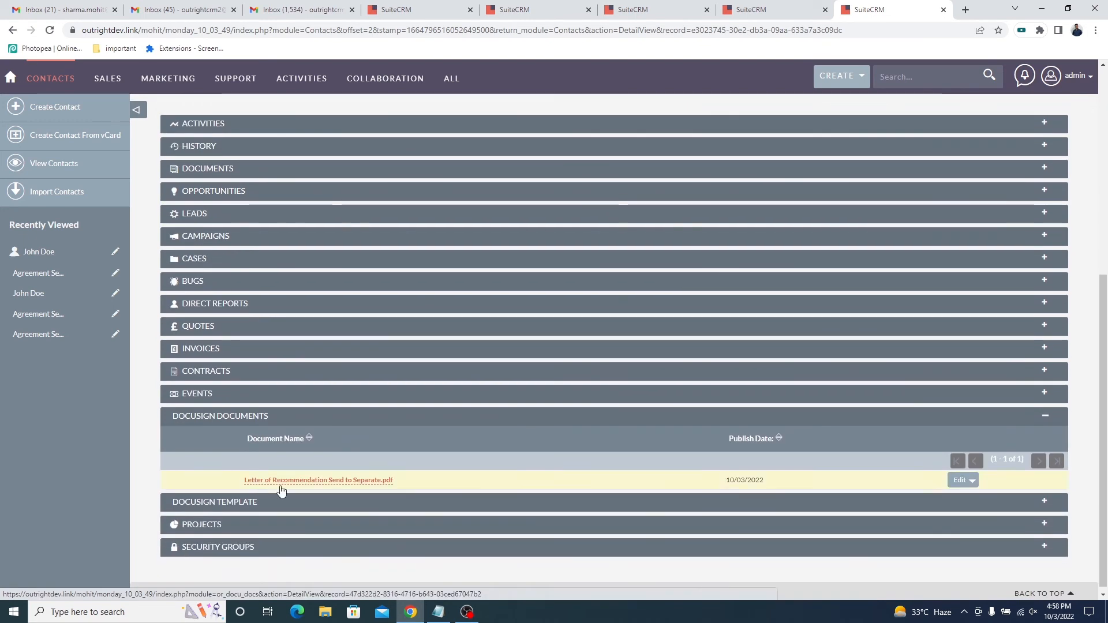
left_click_drag(406, 486, 267, 481)
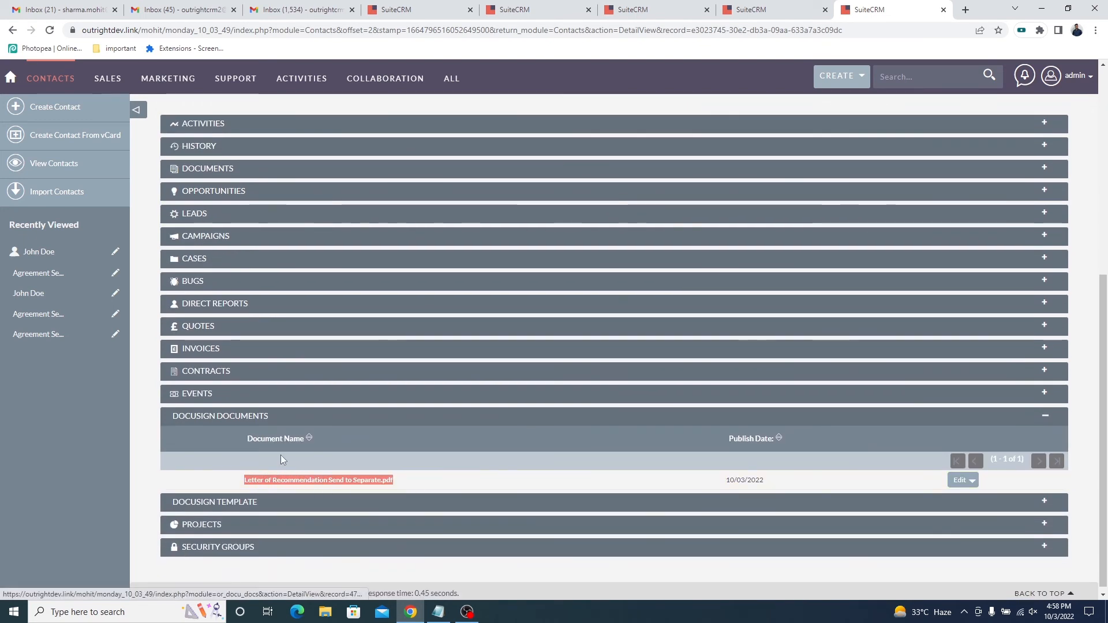
Expand the contact's DocuSign Template subpanel and check the linked agreement and recommendation letter templates.
scroll(277, 458, "down", 1)
left_click(311, 497)
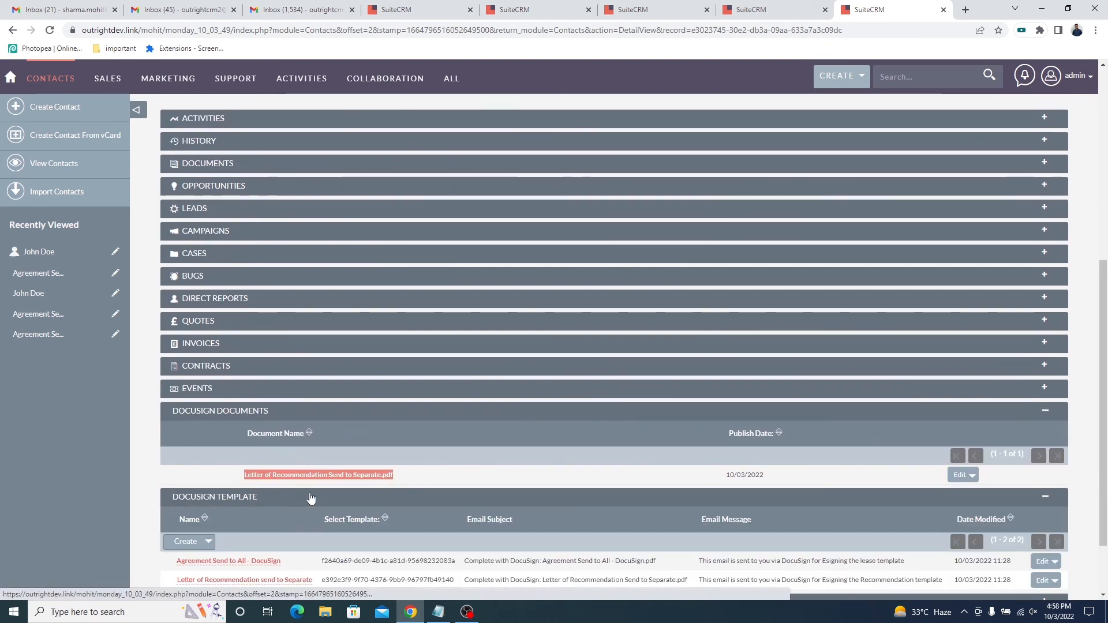
scroll(311, 498, "down", 1)
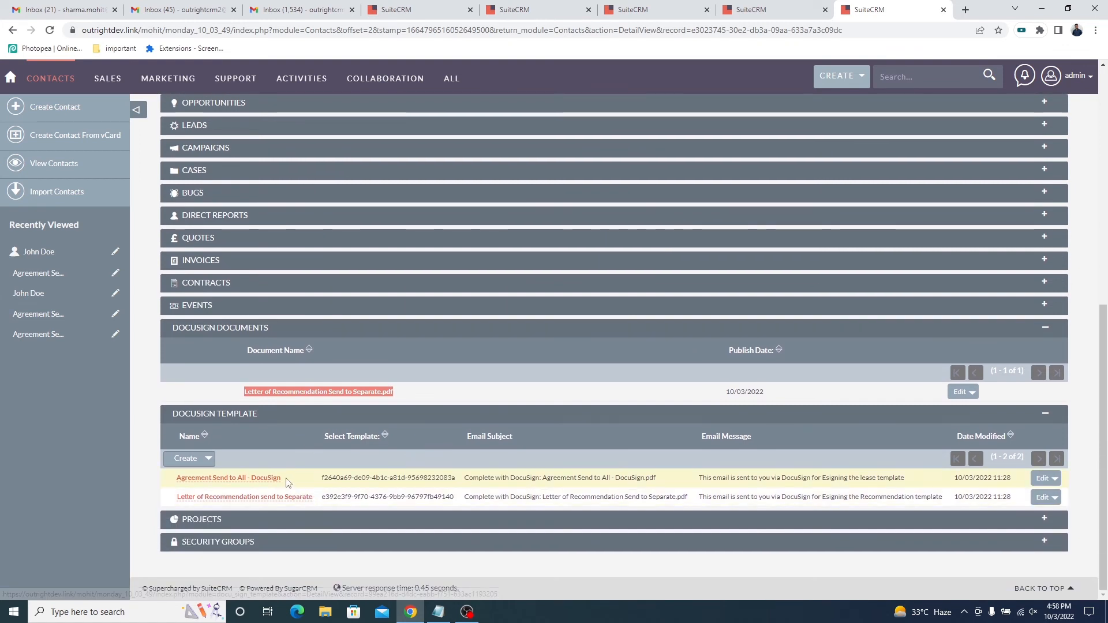
left_click_drag(287, 479, 175, 483)
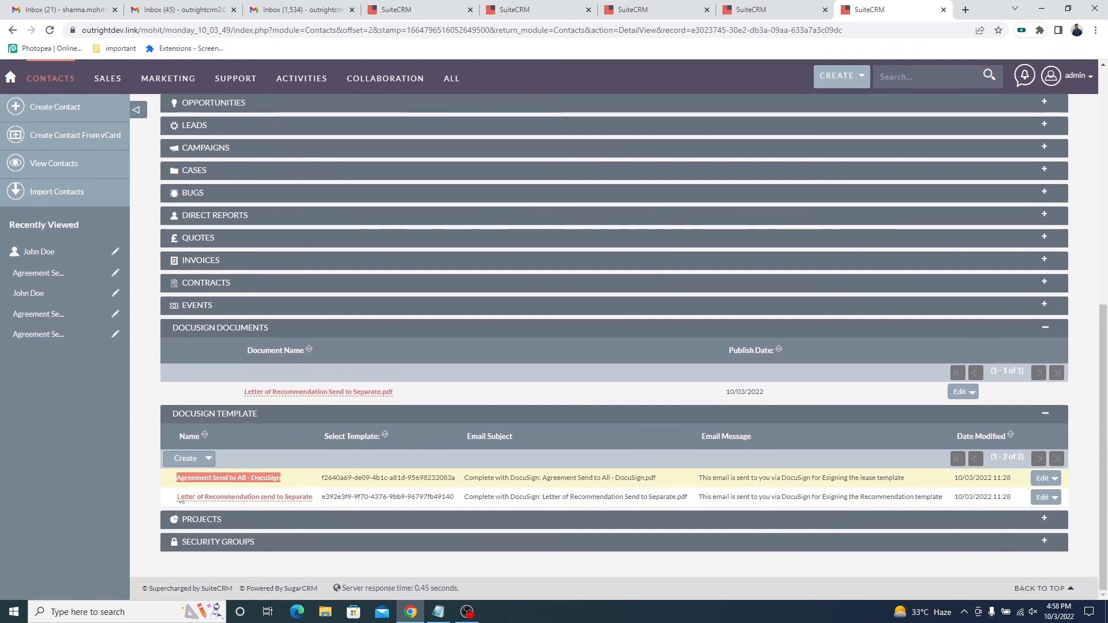
left_click_drag(313, 500, 176, 505)
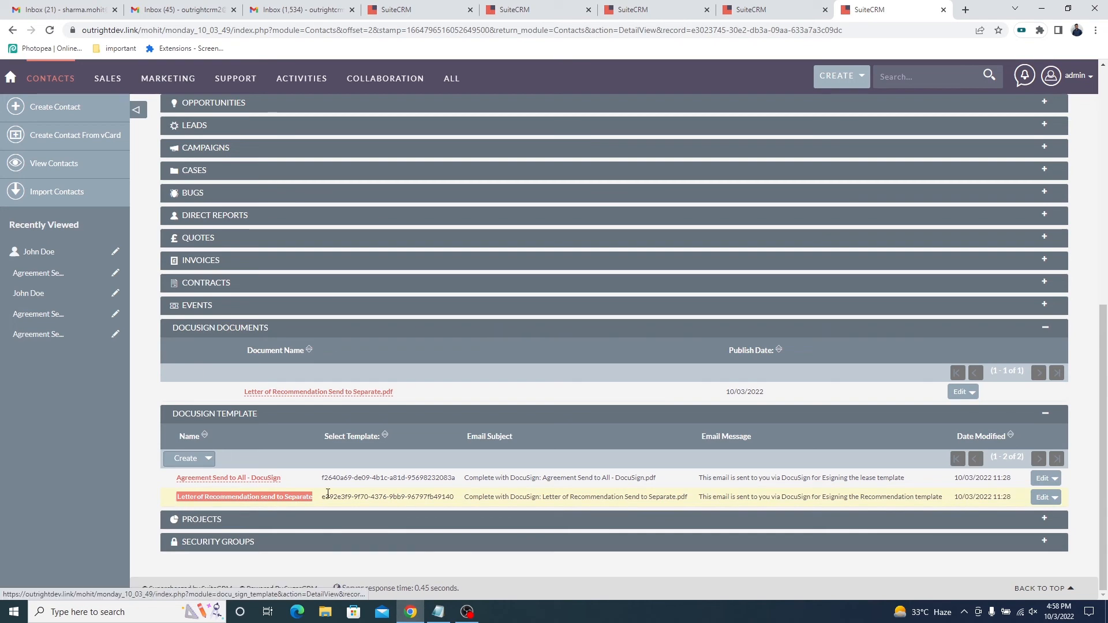
scroll(328, 494, "up", 8)
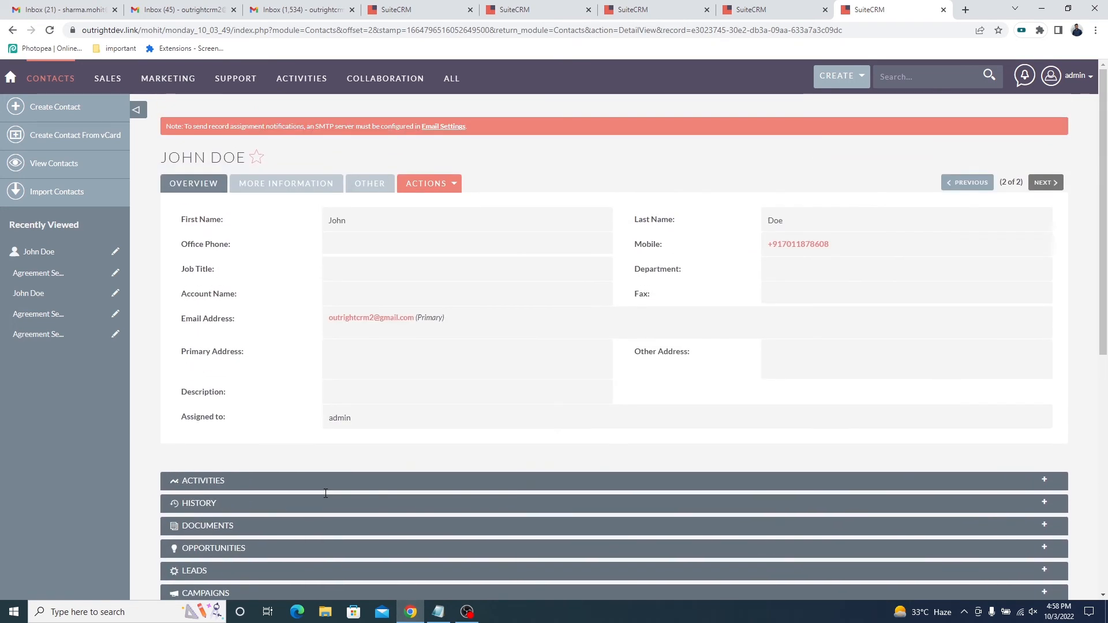
Switch to the lessor's Gmail inbox, open the completed "Agreement Send to All - DocuSign.pdf" email and check the account's address.
left_click(166, 7)
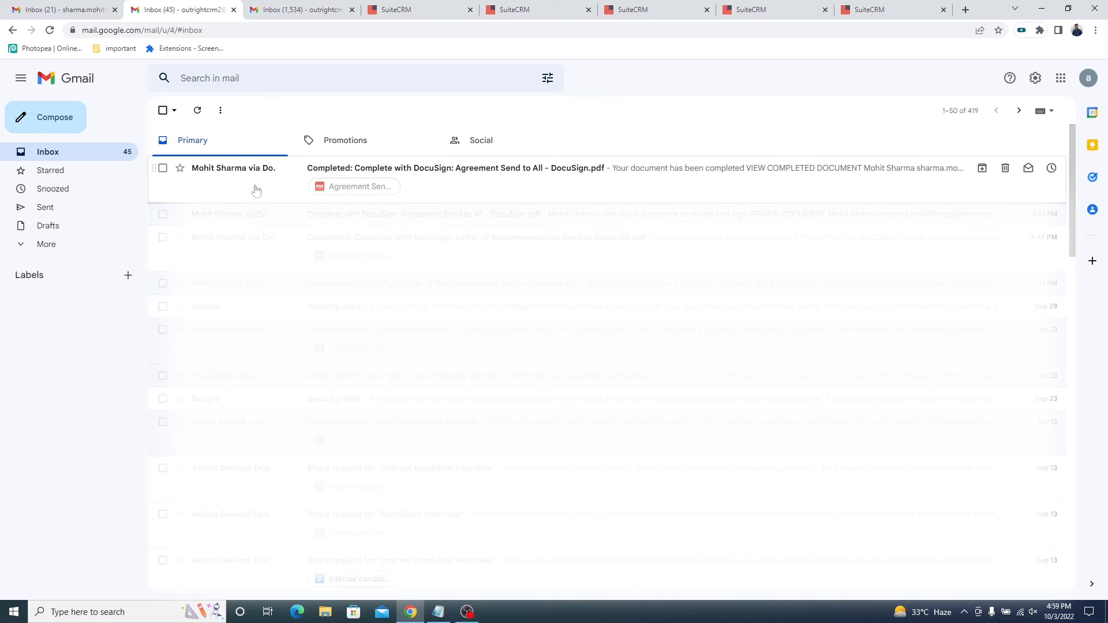
left_click(256, 190)
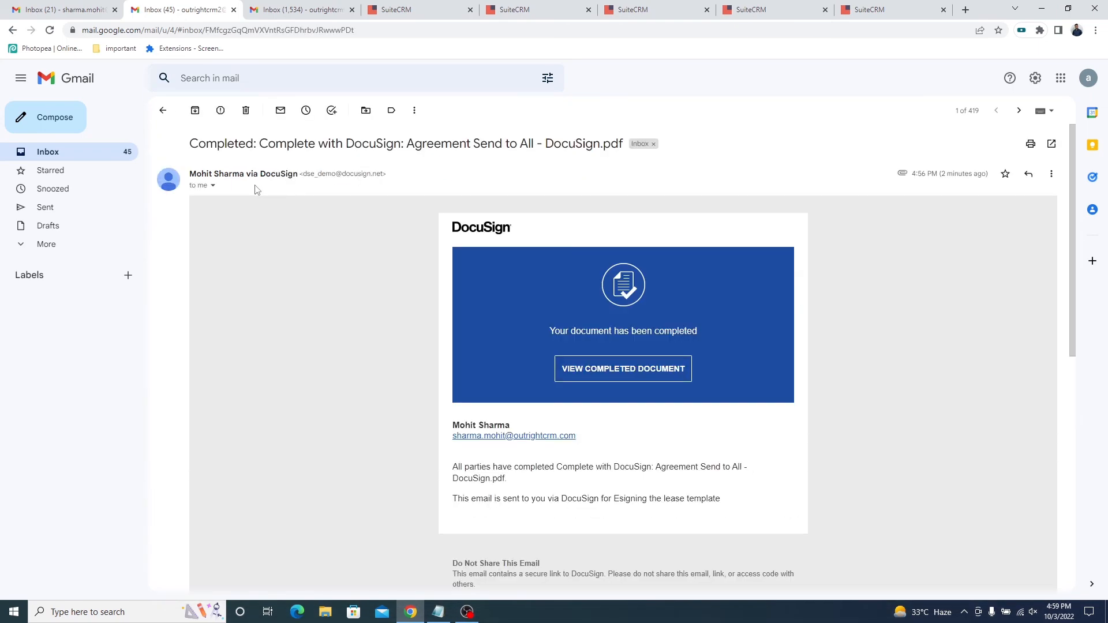
left_click(1089, 78)
triple_click(1025, 181)
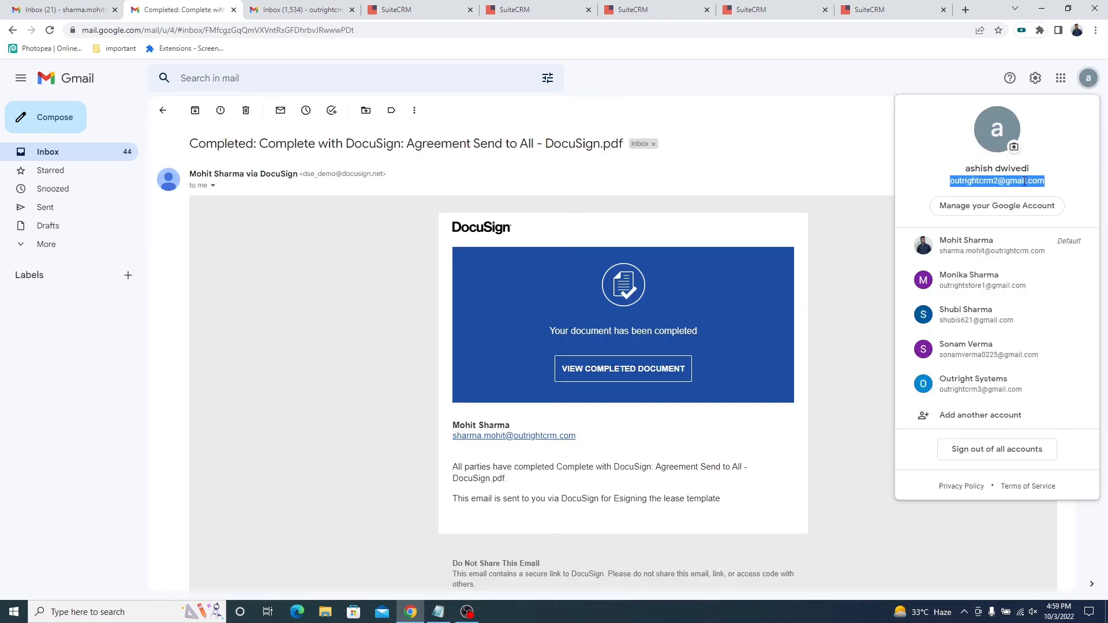
View the completed lease agreement from the lessor's email and check both parties' signatures.
left_click(630, 368)
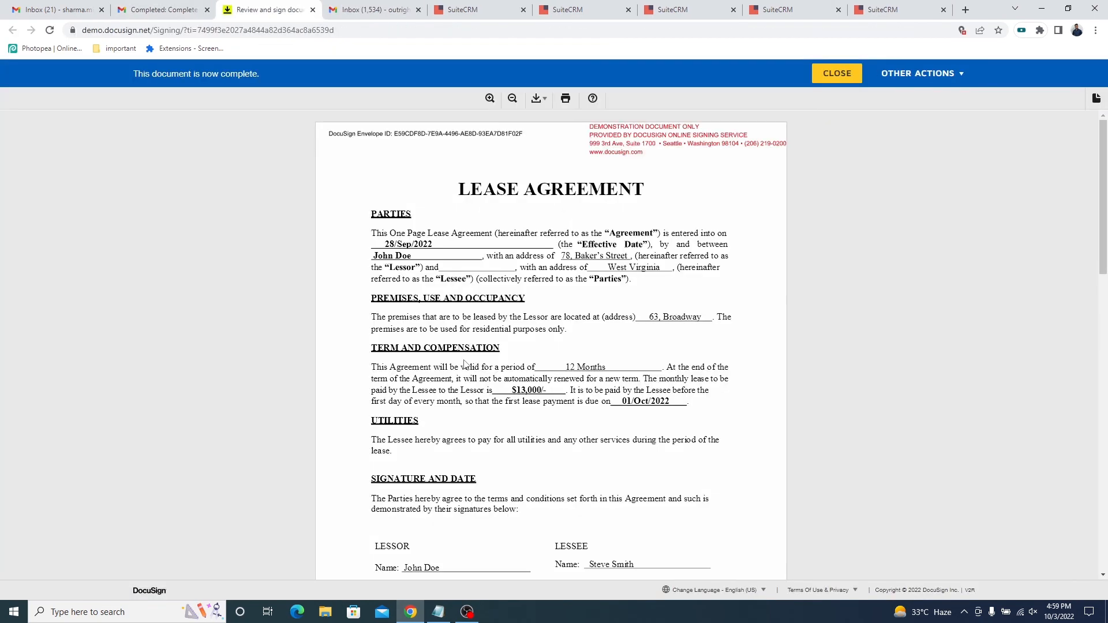
scroll(465, 363, "down", 2)
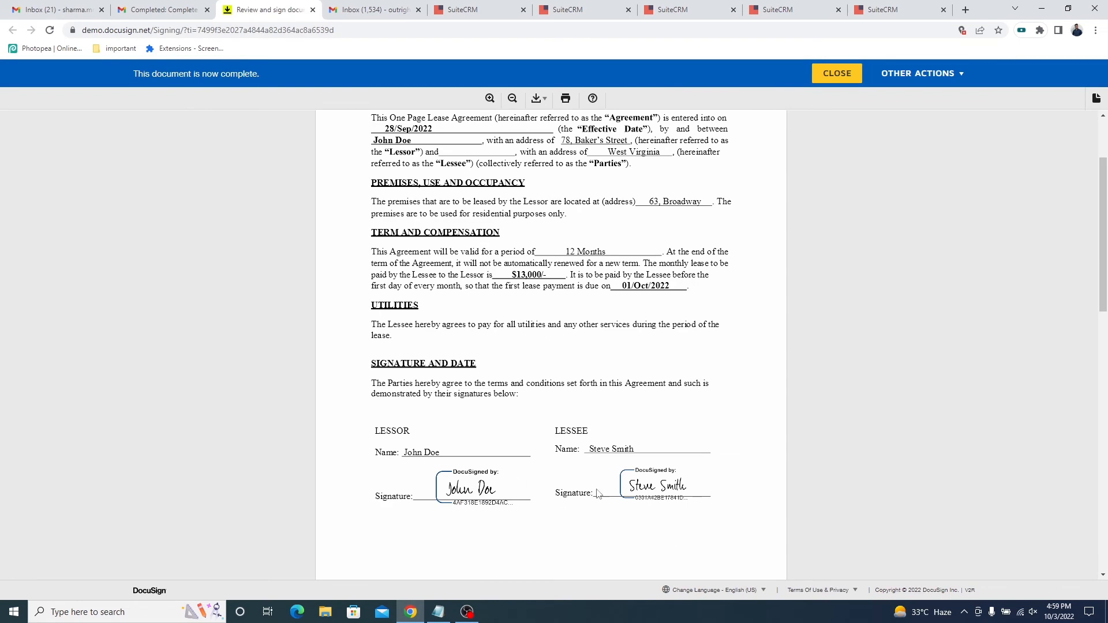
scroll(610, 497, "down", 2)
scroll(610, 498, "up", 3)
Switch to the lessee's Gmail inbox, open the completed lease agreement email and check the account's address.
left_click(372, 9)
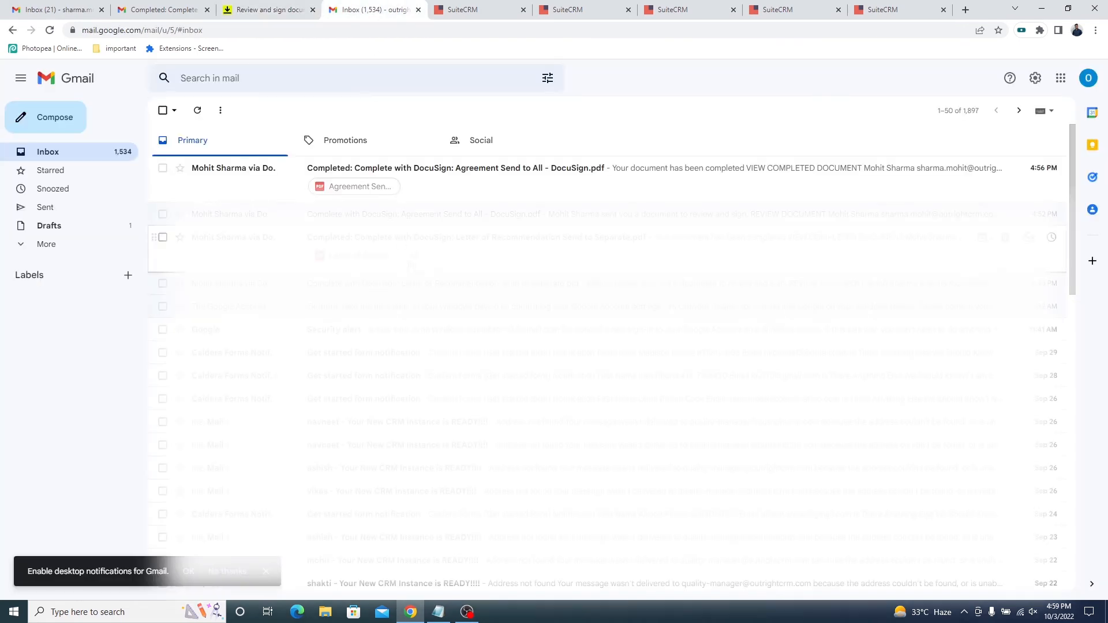
left_click(281, 181)
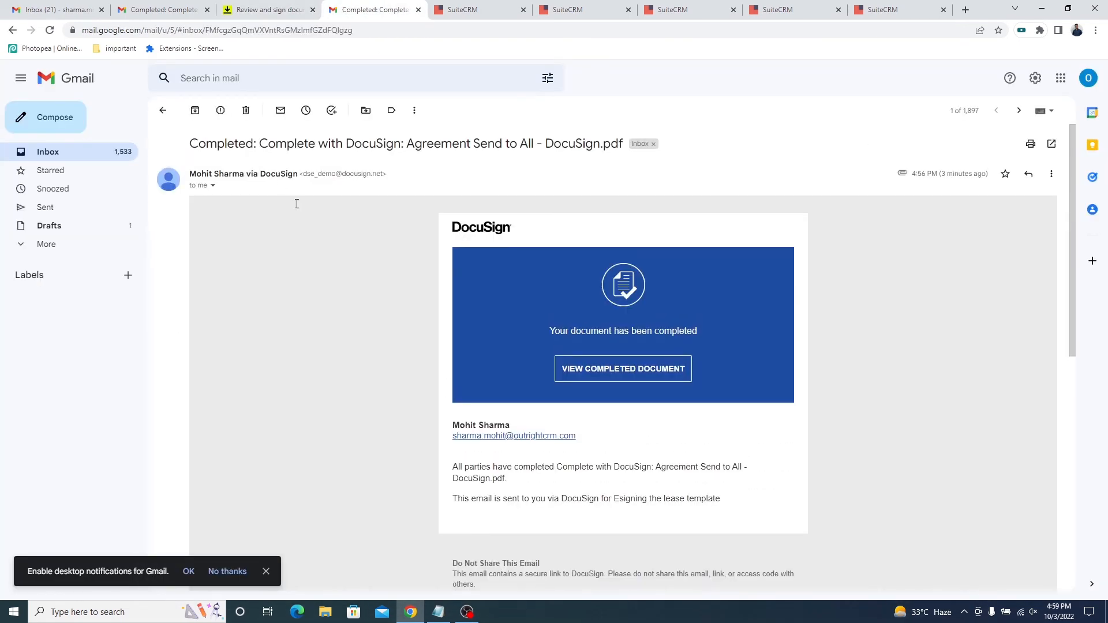
left_click(1088, 79)
left_click_drag(1028, 181, 950, 180)
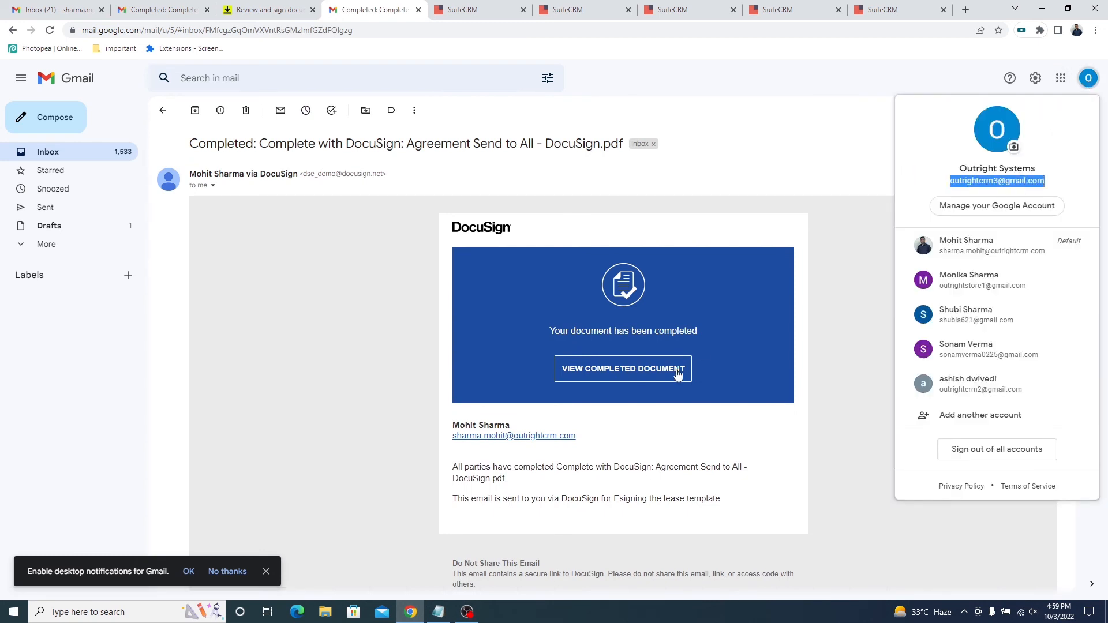
View the completed lease agreement from the lessee's email and check its terms, both signatures and the signing dates.
scroll(648, 370, "down", 1)
left_click(628, 312)
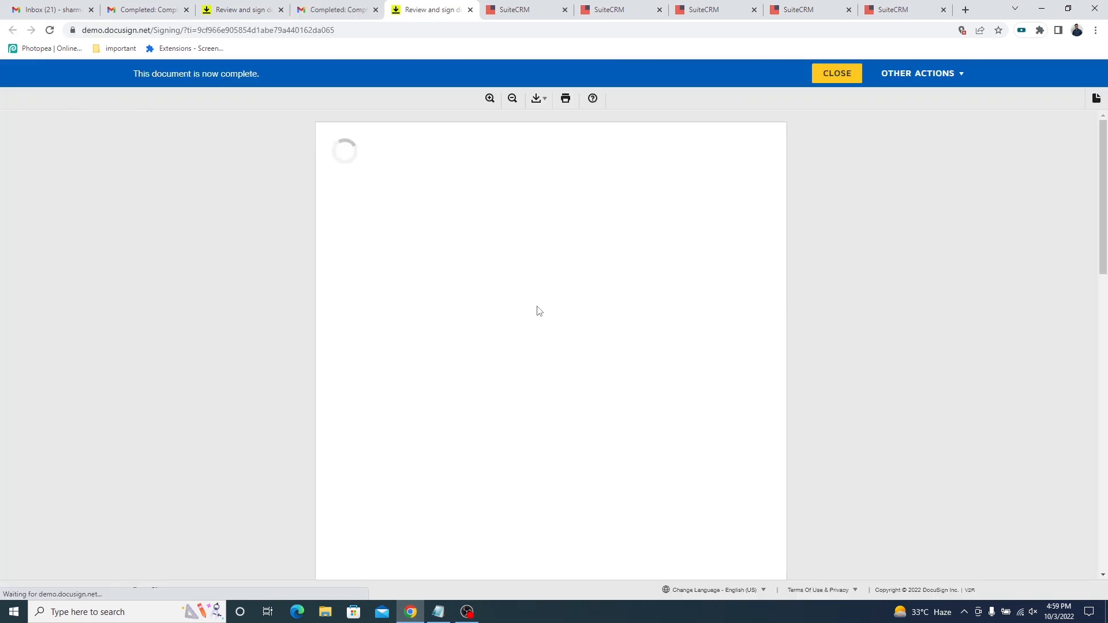
scroll(538, 311, "down", 3)
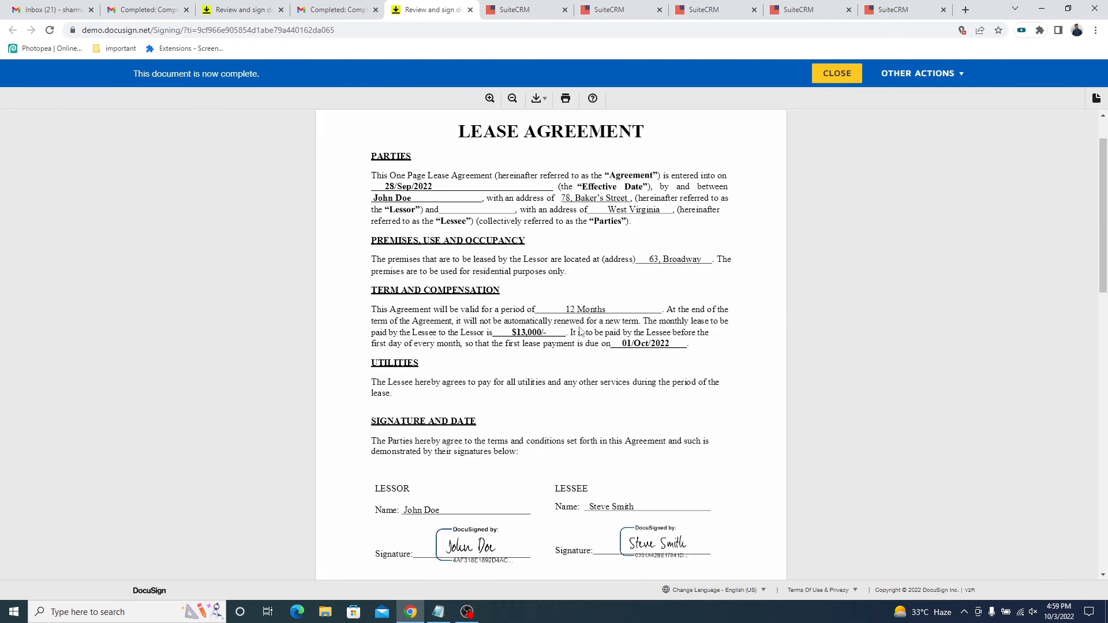
scroll(580, 331, "down", 1)
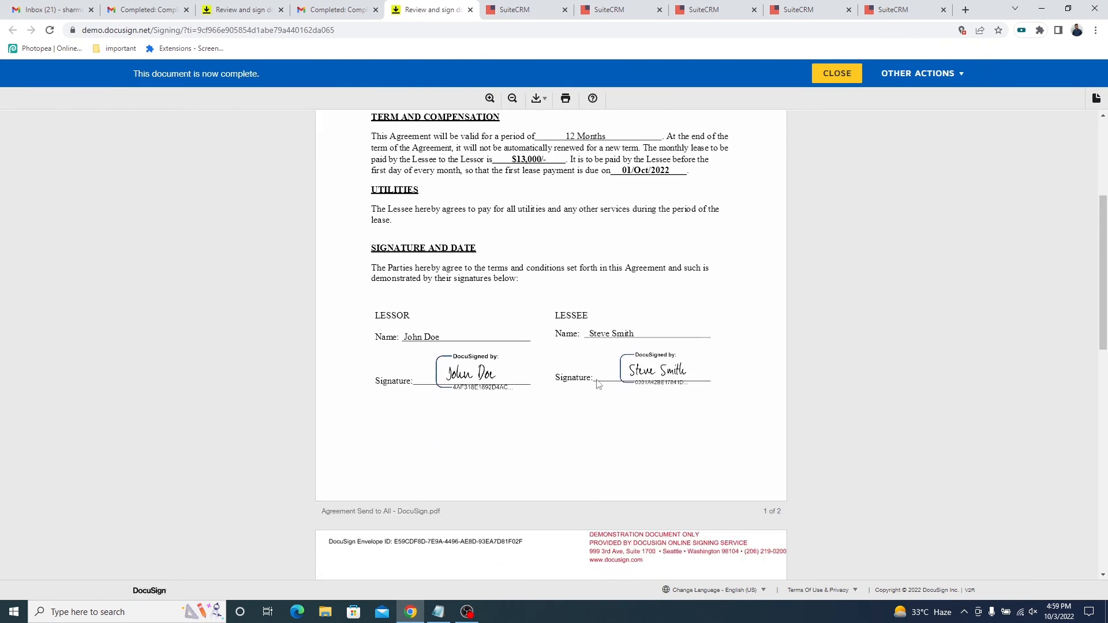
scroll(654, 376, "down", 4)
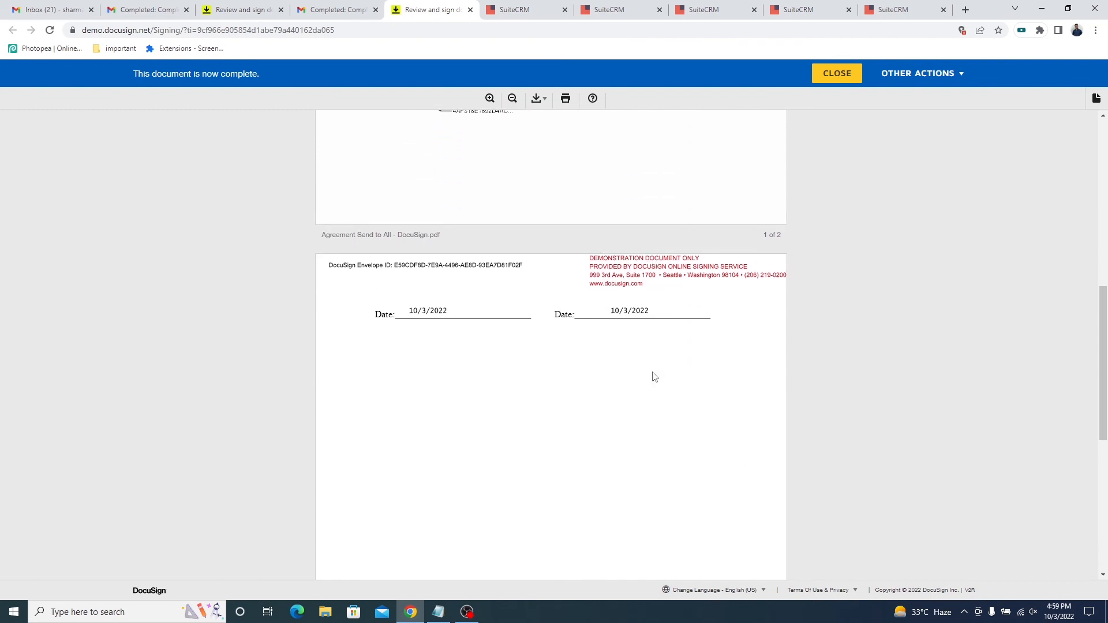
scroll(654, 377, "up", 3)
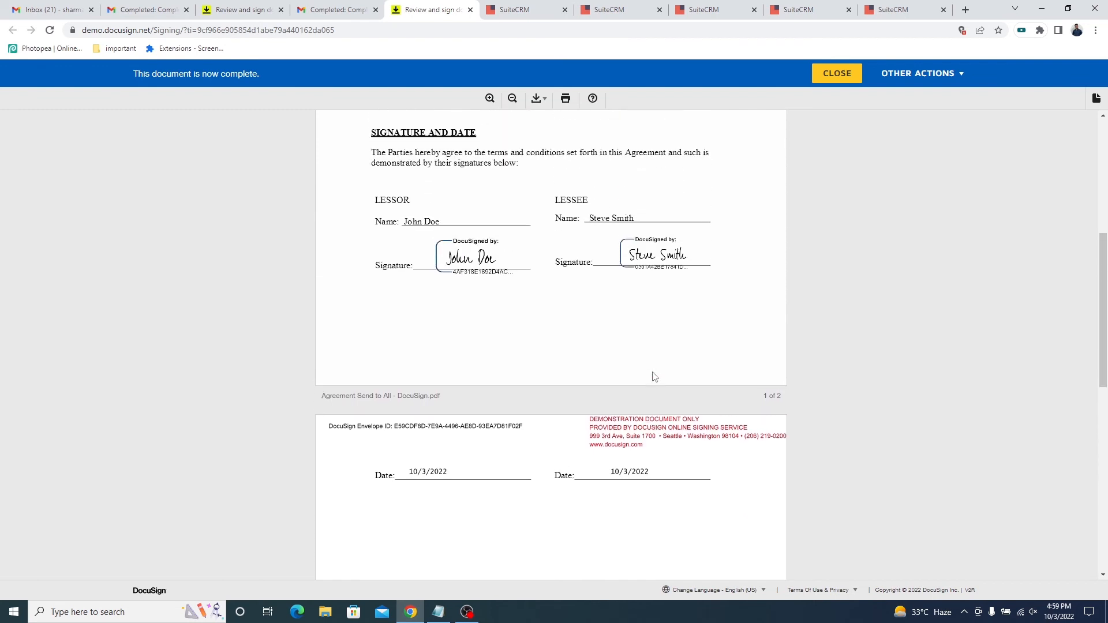
scroll(654, 376, "up", 2)
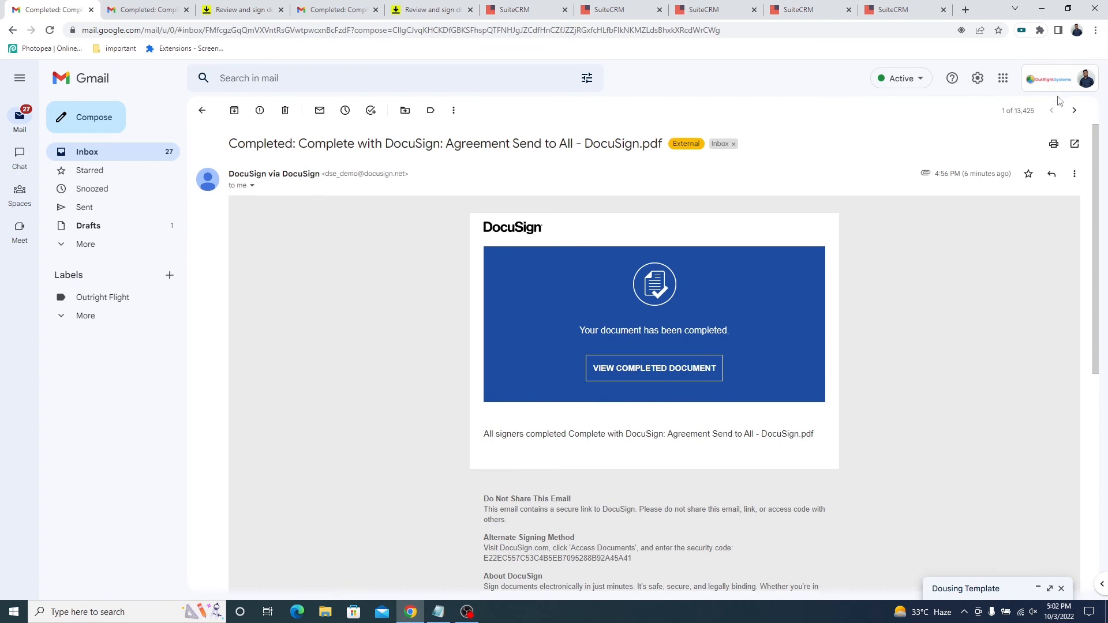
Check the account name and email address of the sender's Gmail account that holds the completed agreement email.
left_click(1085, 81)
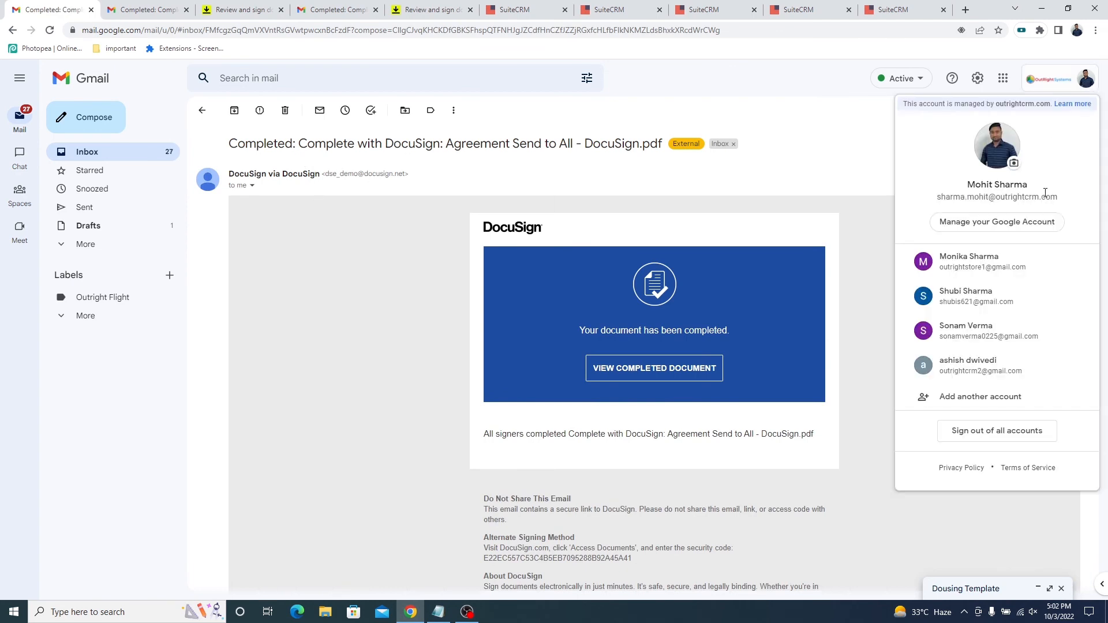
triple_click(1046, 197)
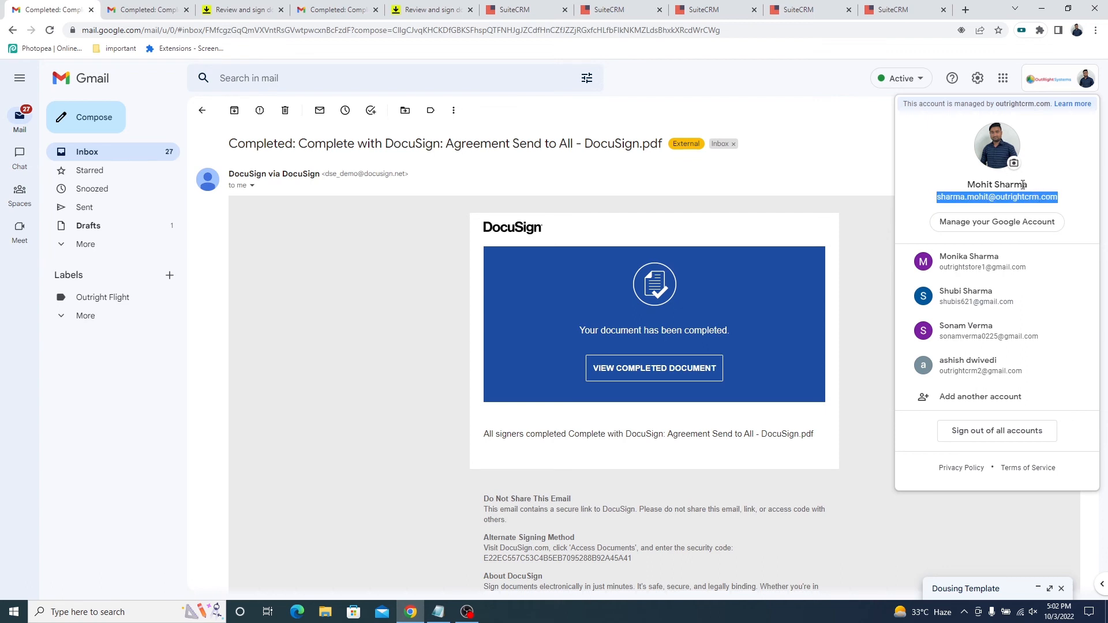
triple_click(1023, 185)
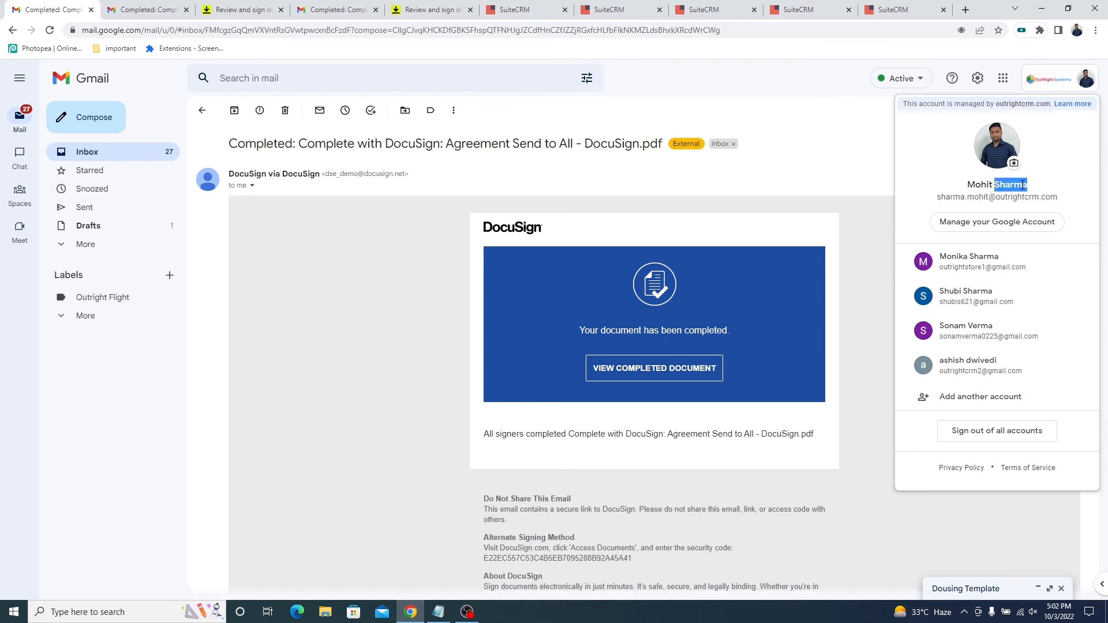
View the completed lease agreement from the sender's email and check its terms, both signatures and the signing dates.
left_click(657, 371)
left_click(657, 371)
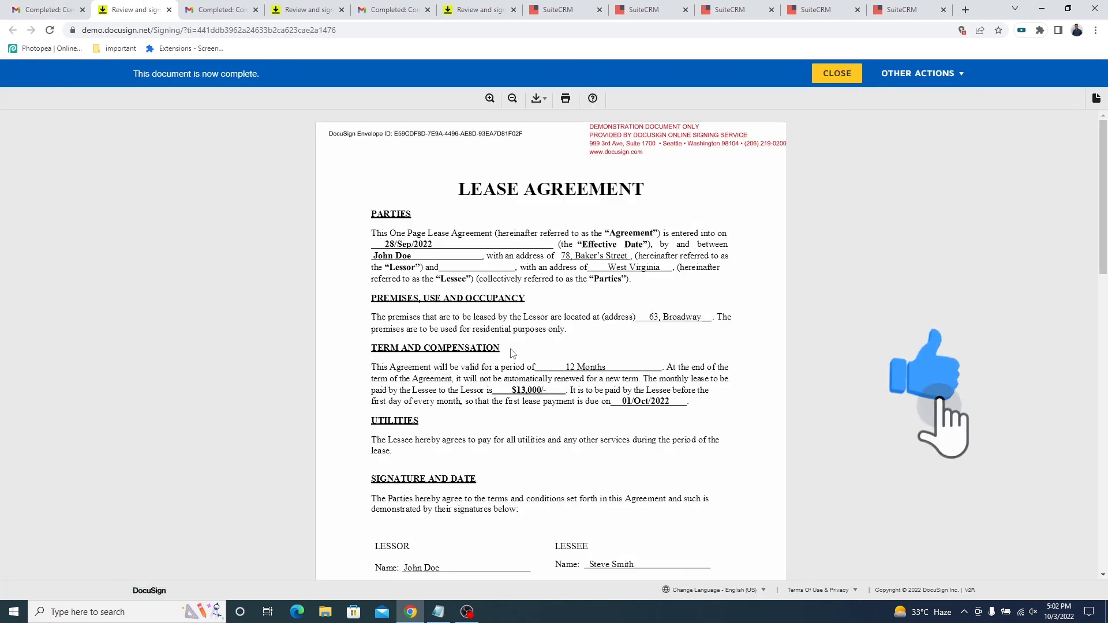
scroll(512, 353, "down", 2)
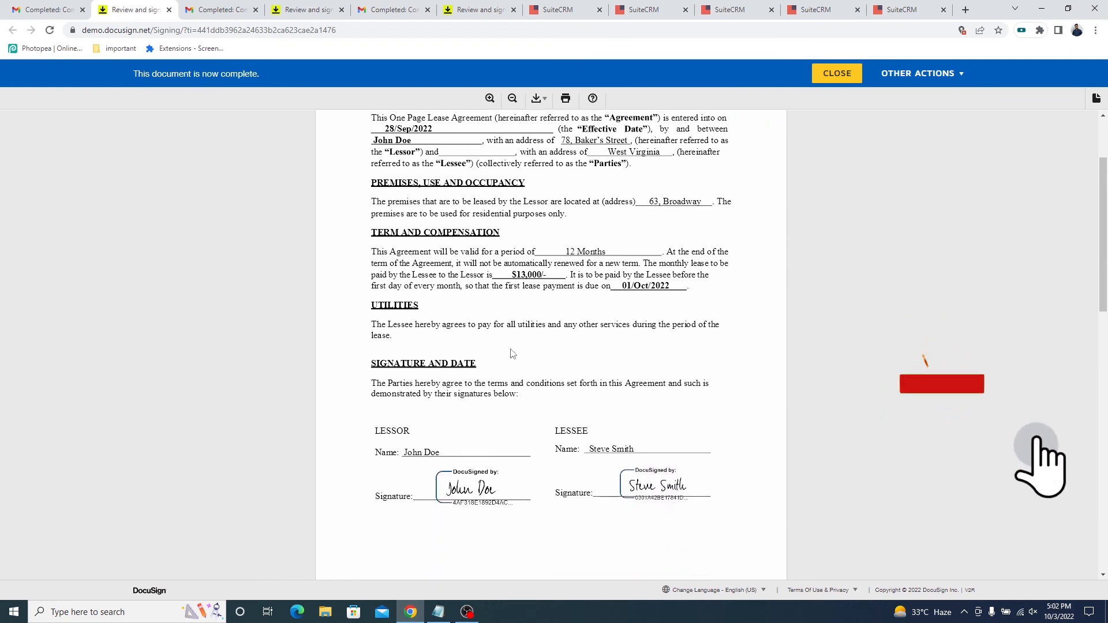
scroll(512, 354, "up", 2)
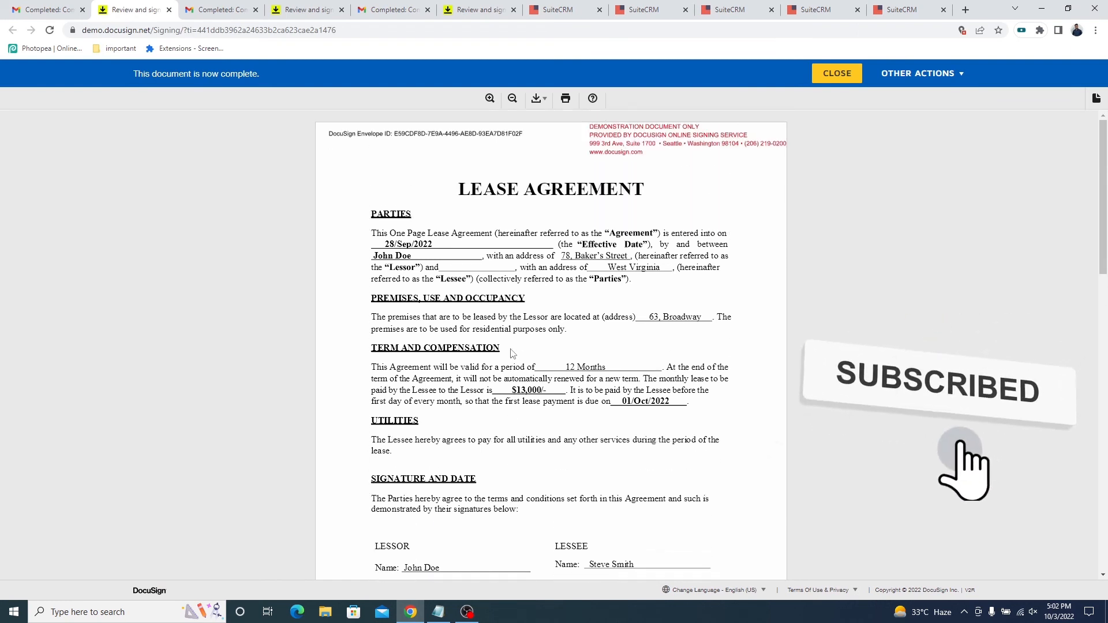
scroll(512, 353, "down", 3)
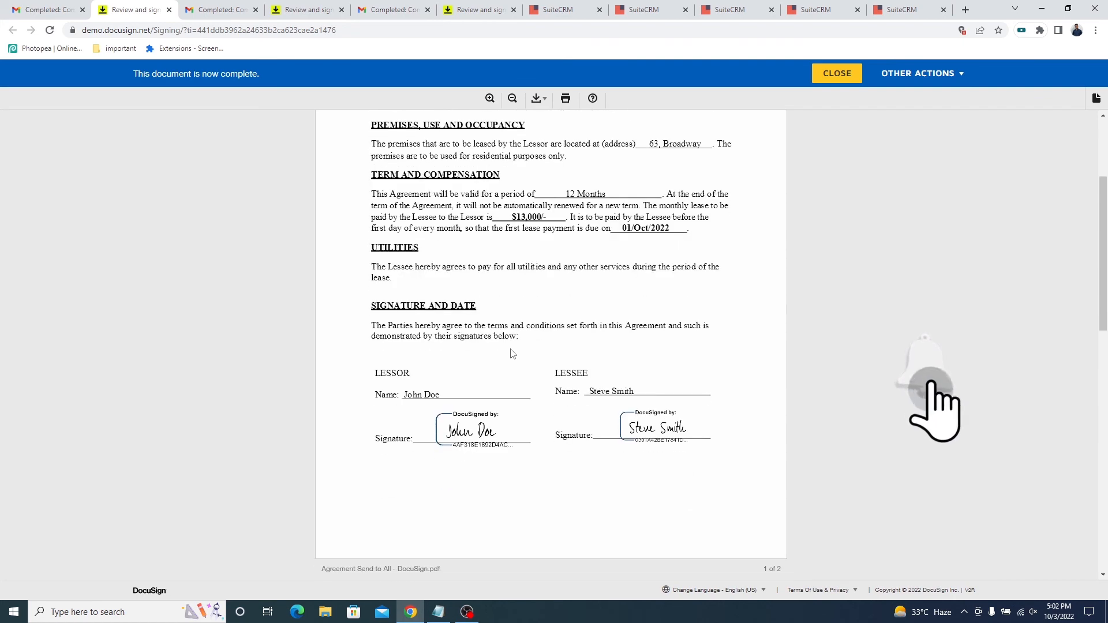
scroll(512, 354, "down", 2)
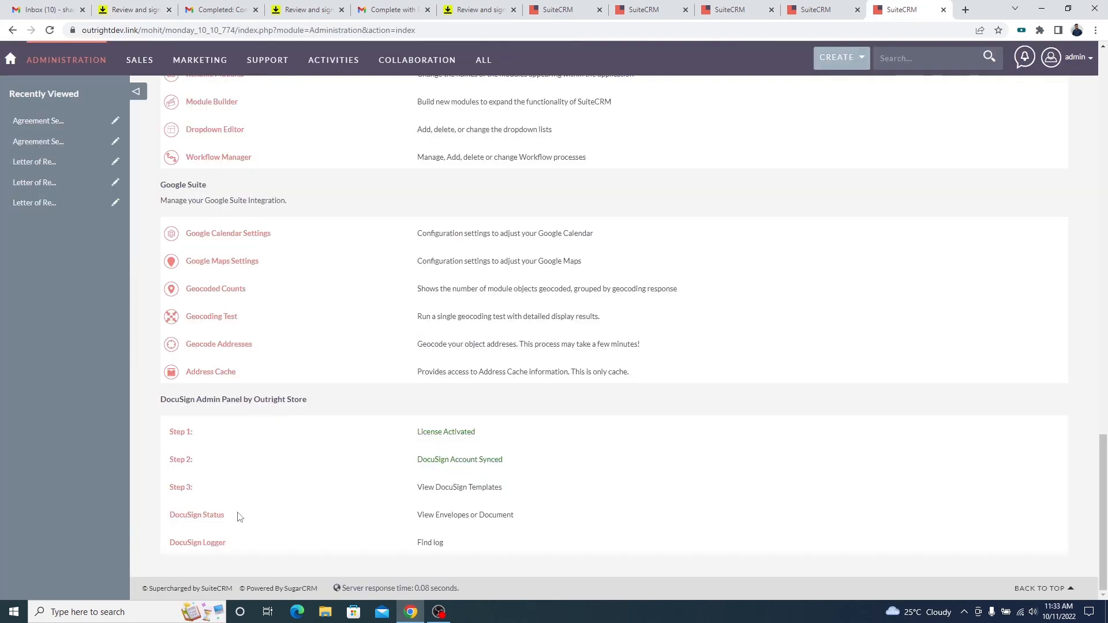
Open DocuSign Status from the SuiteCRM DocuSign admin section in a new browser tab.
triple_click(240, 516)
middle_click(208, 516)
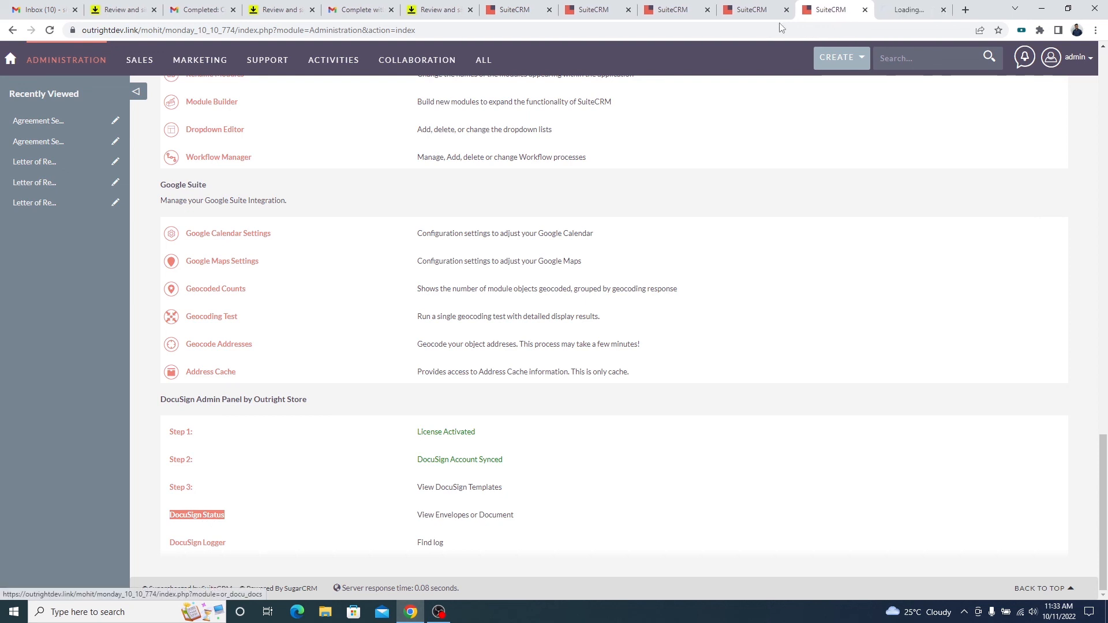
left_click(904, 7)
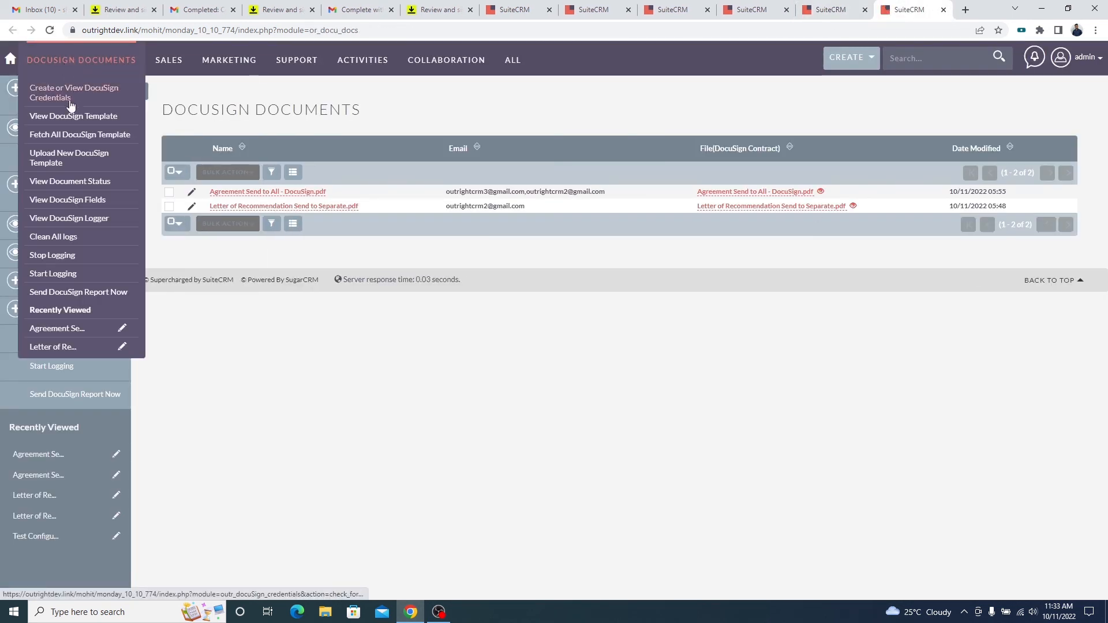
Send the DocuSign report now in a new browser tab and review its daily and detailed report sections.
middle_click(71, 398)
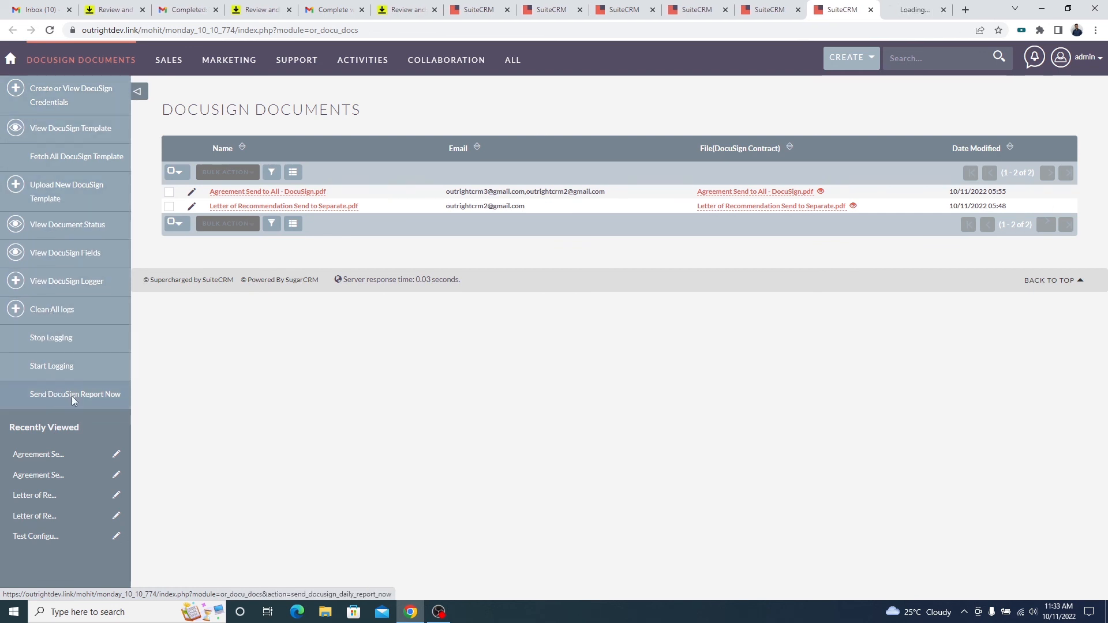
left_click(907, 7)
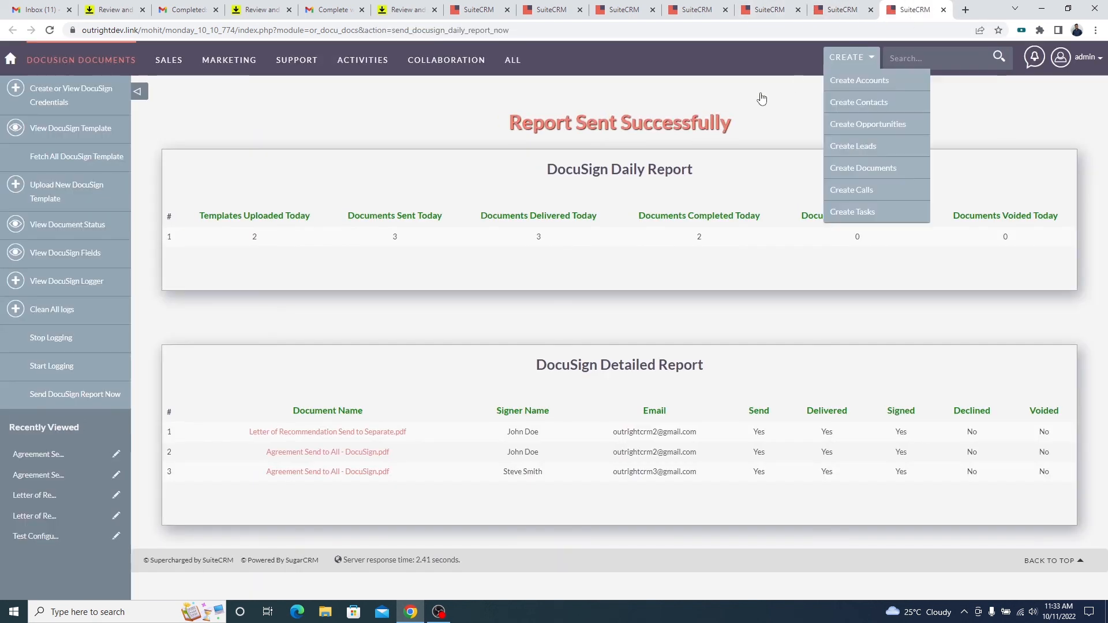
triple_click(727, 120)
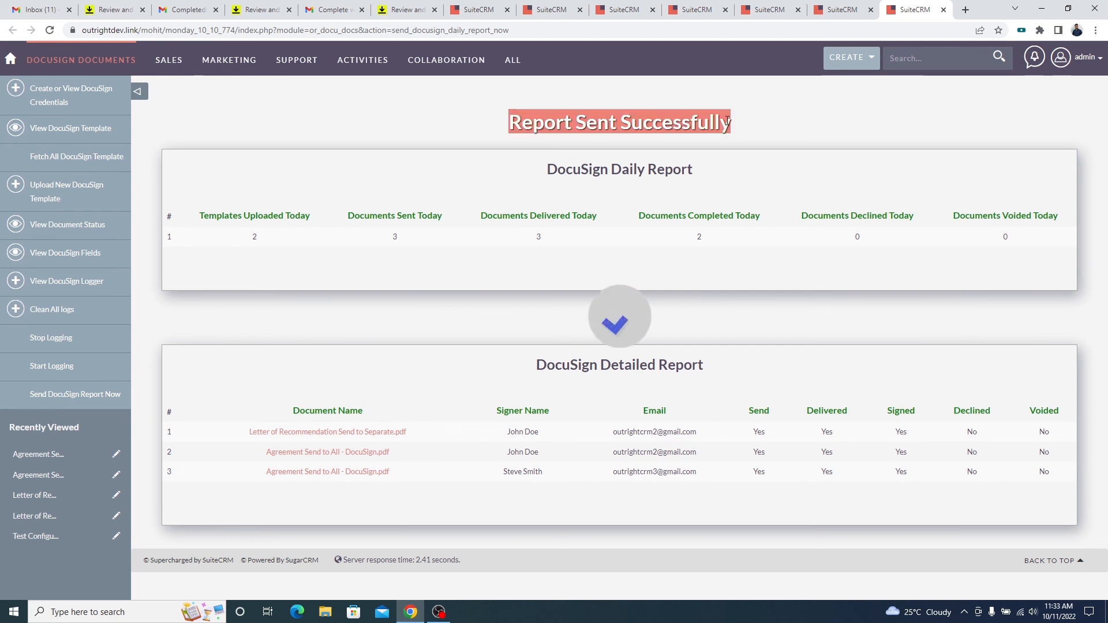
triple_click(691, 169)
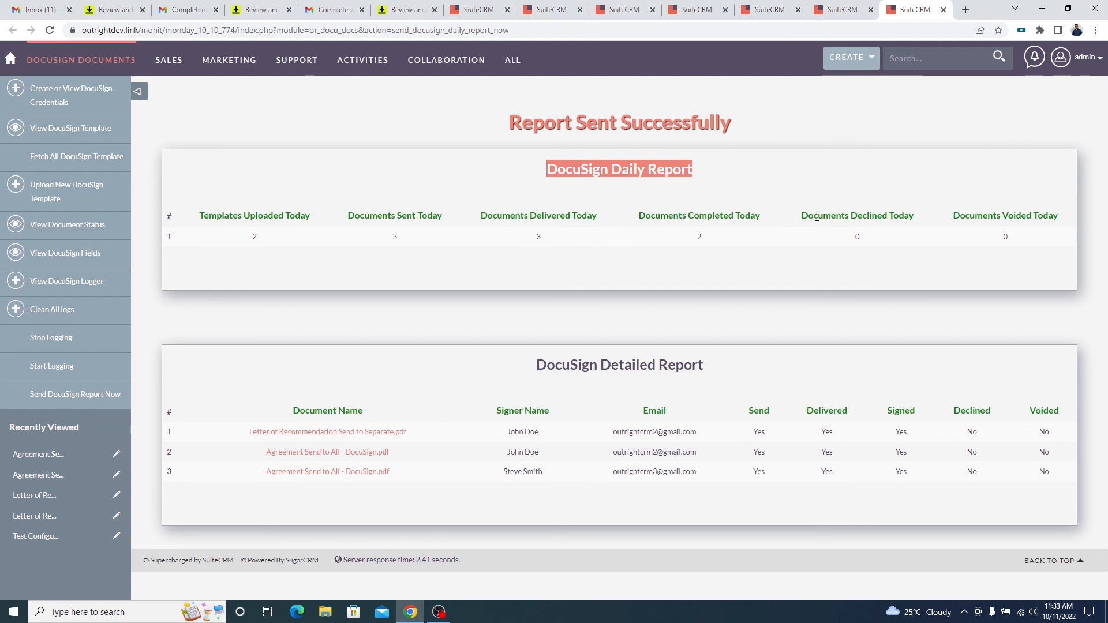
triple_click(686, 364)
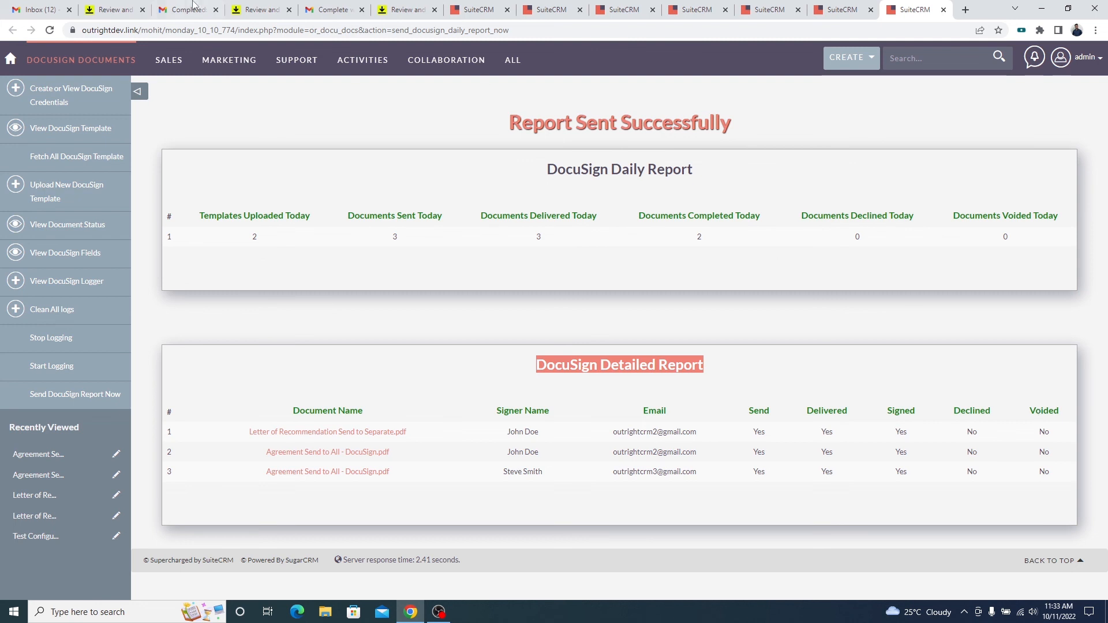
Switch to the sender's Gmail and examine the DocuSign Daily Report email, including its date, recipient details and detailed report.
left_click(41, 9)
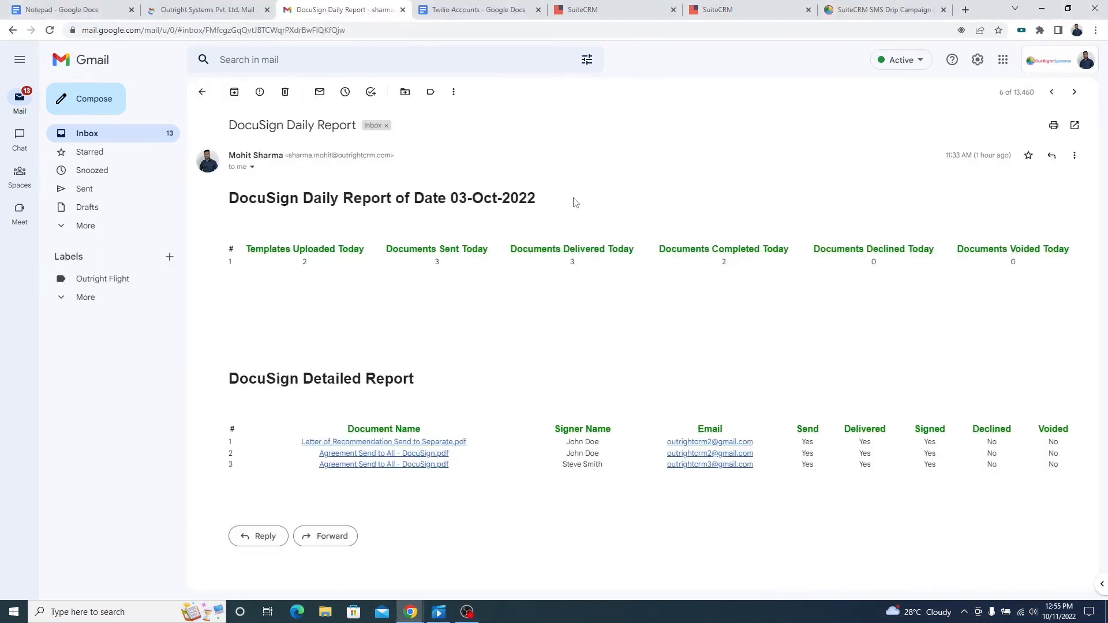
triple_click(536, 196)
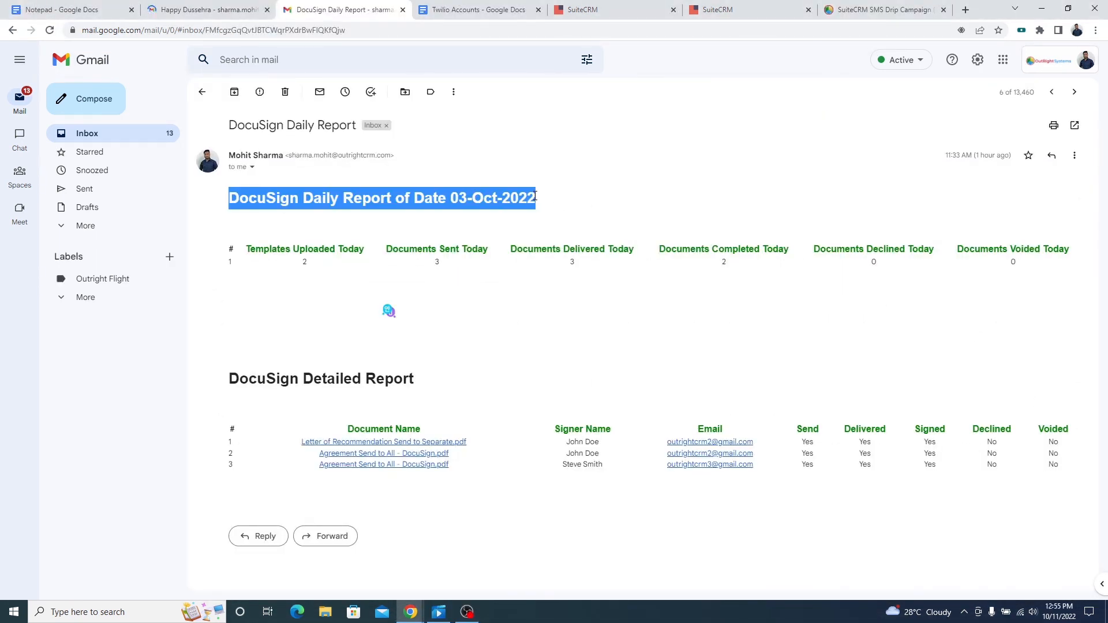
left_click(252, 167)
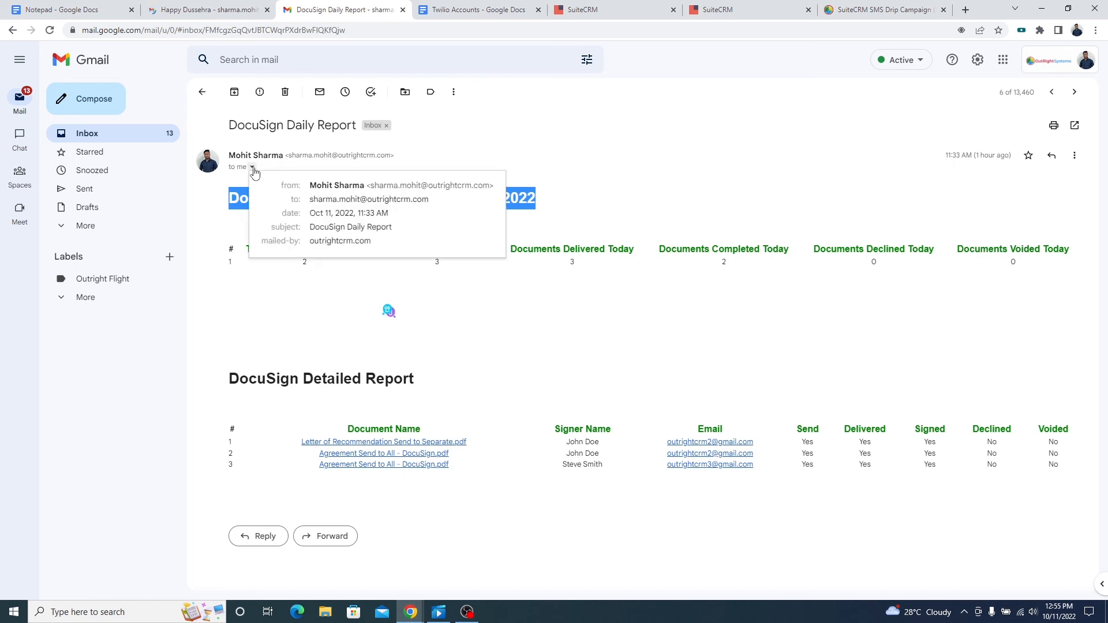
triple_click(428, 199)
left_click(588, 207)
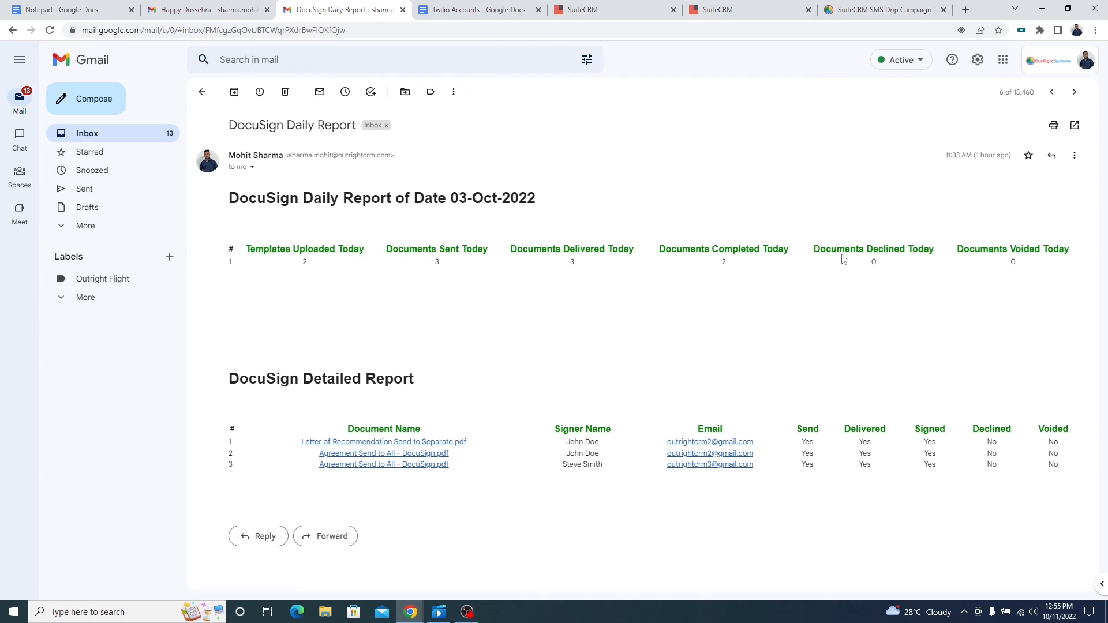
triple_click(400, 375)
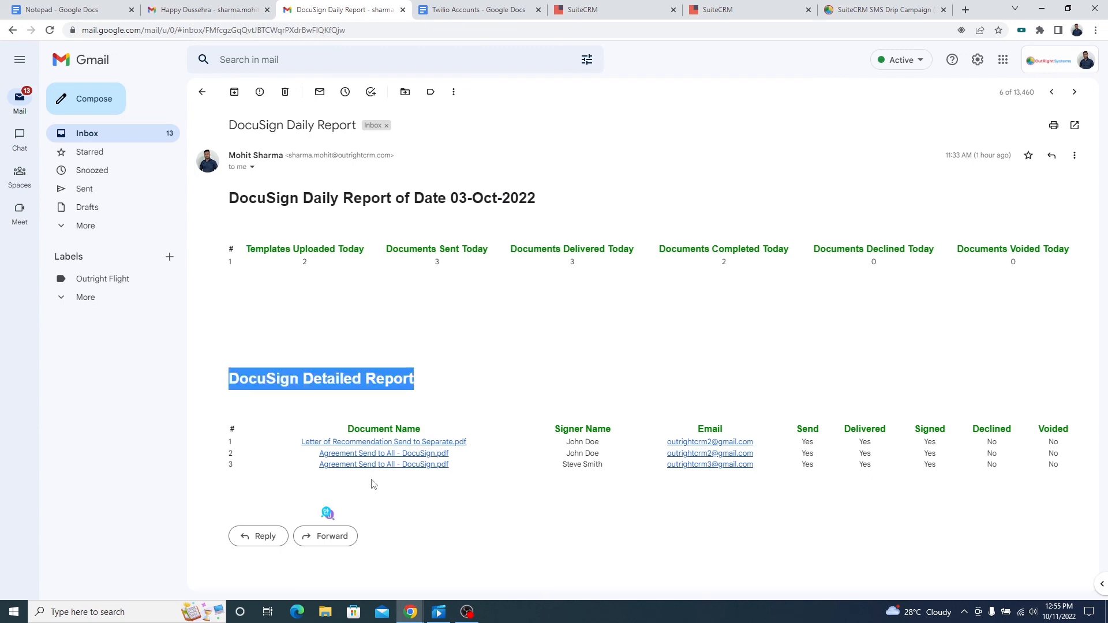